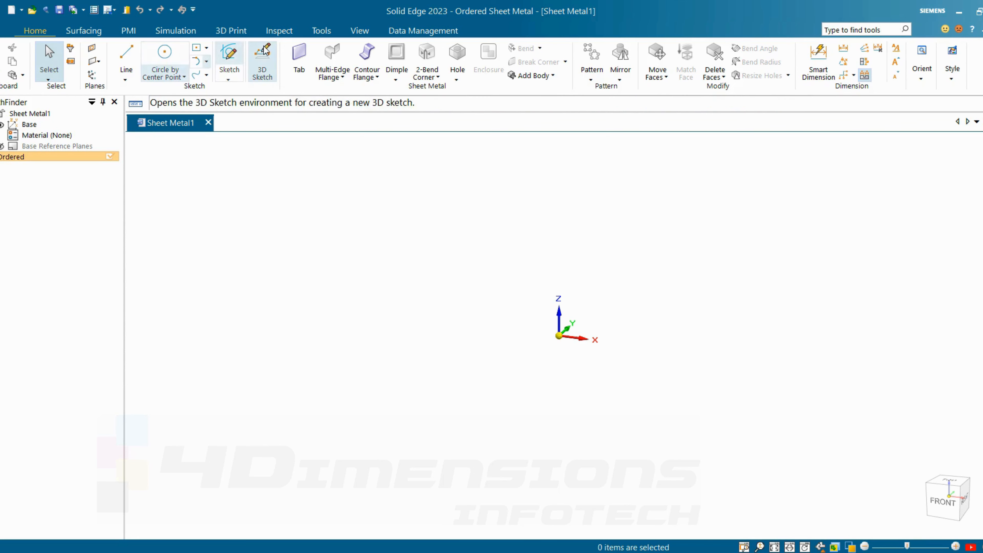
# - Start a sketch on the top plane and draw a rectangle by centre at the origin, about 120 by 103 mm
pyautogui.click(207, 48)
pyautogui.click(224, 63)
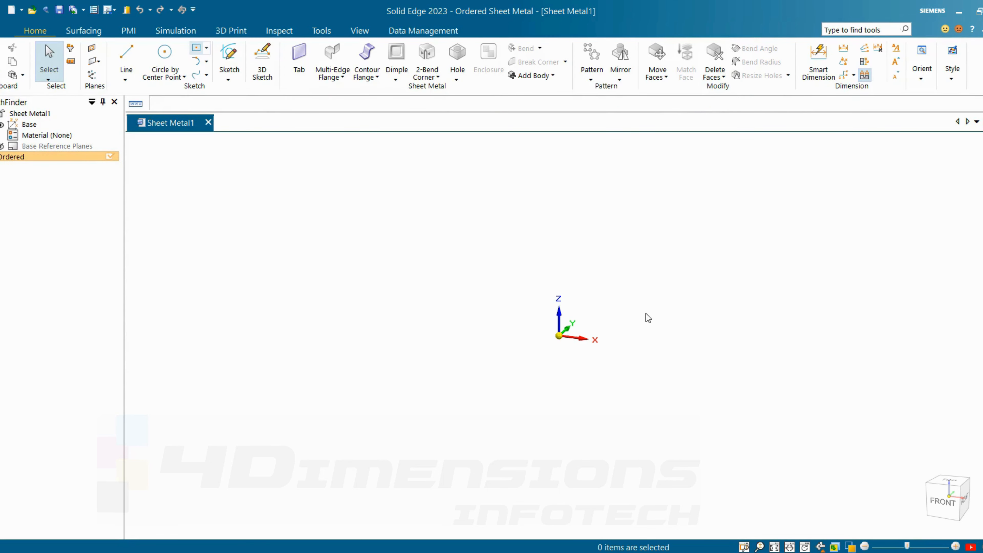
pyautogui.click(653, 338)
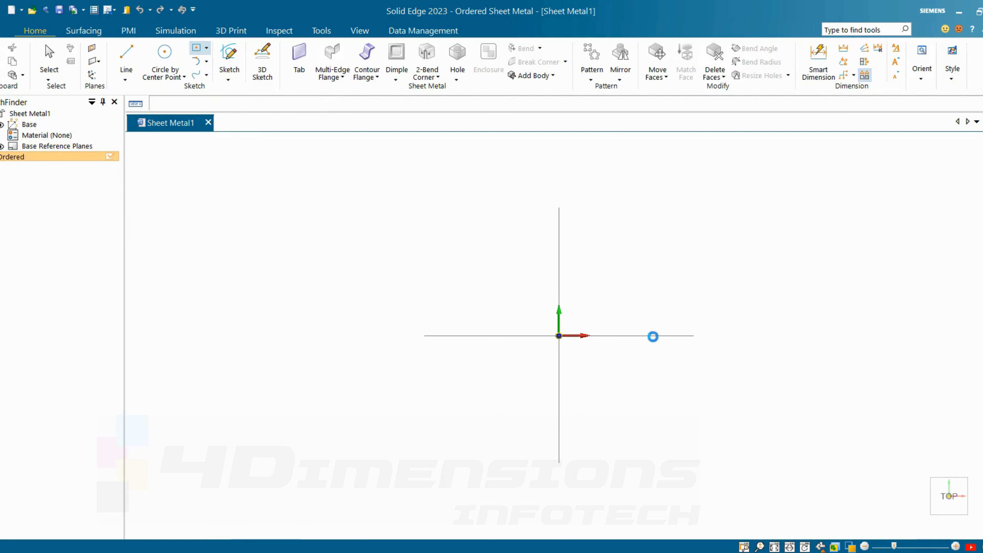
pyautogui.click(215, 49)
pyautogui.click(232, 61)
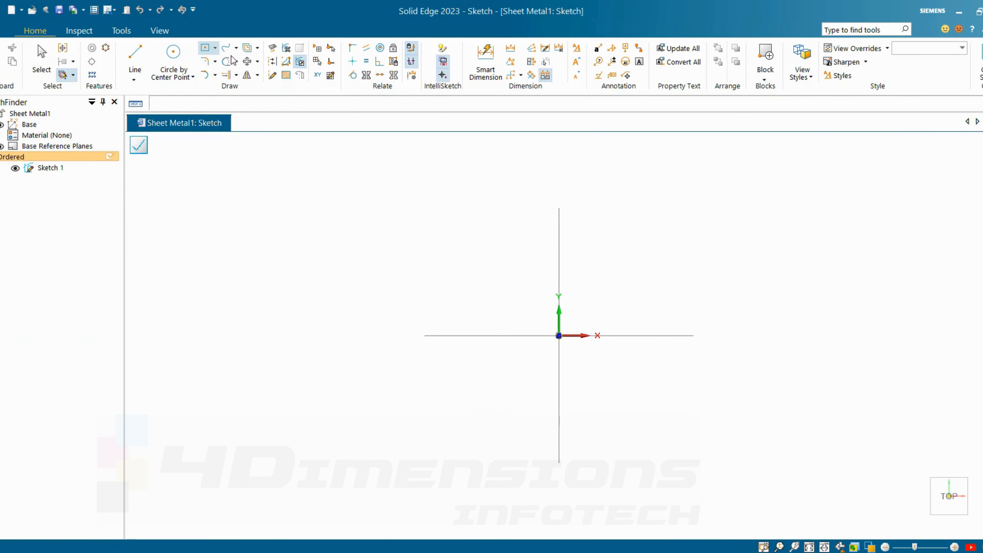
pyautogui.click(2, 146)
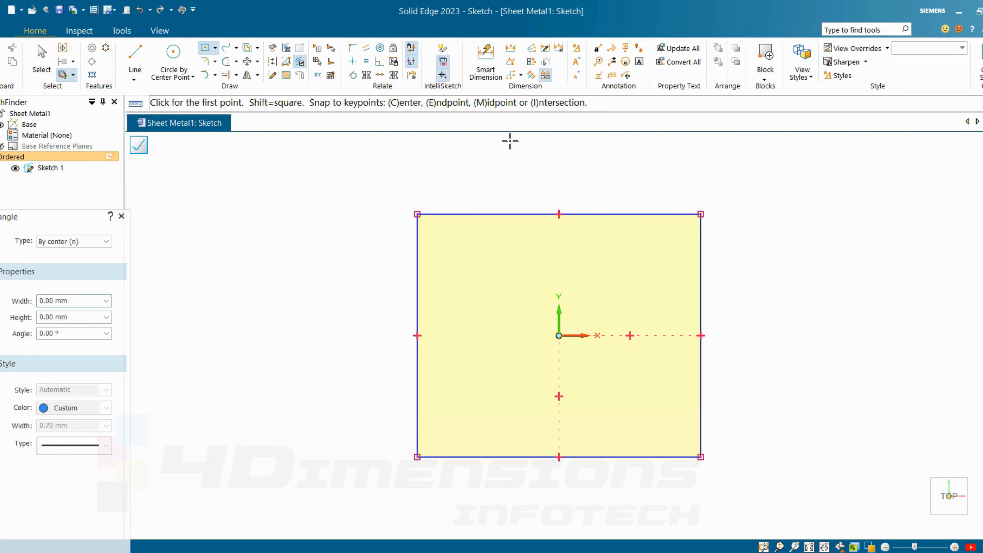
# - Dimension the rectangle's width between its vertical edges and set it to 120 mm
pyautogui.click(486, 60)
pyautogui.click(417, 235)
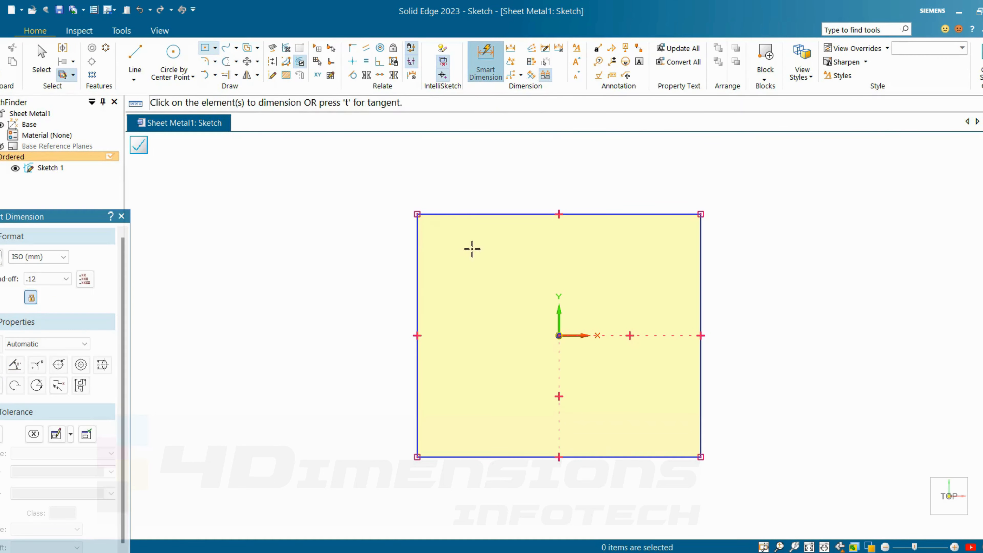
pyautogui.click(697, 273)
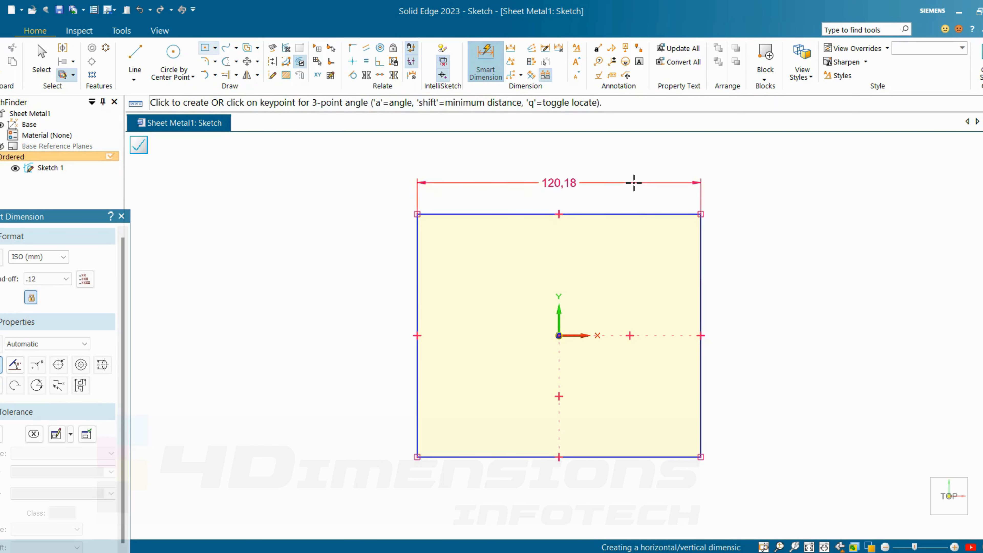
pyautogui.click(698, 258)
pyautogui.write('120')
pyautogui.press('Return')
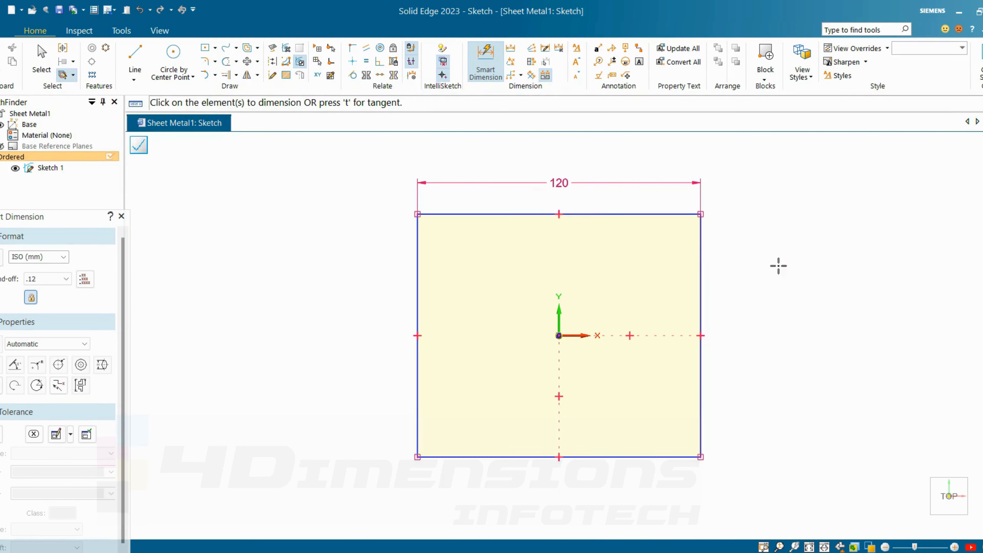
# - Dimension the rectangle's height between its horizontal edges and set it to 80 mm
pyautogui.click(681, 214)
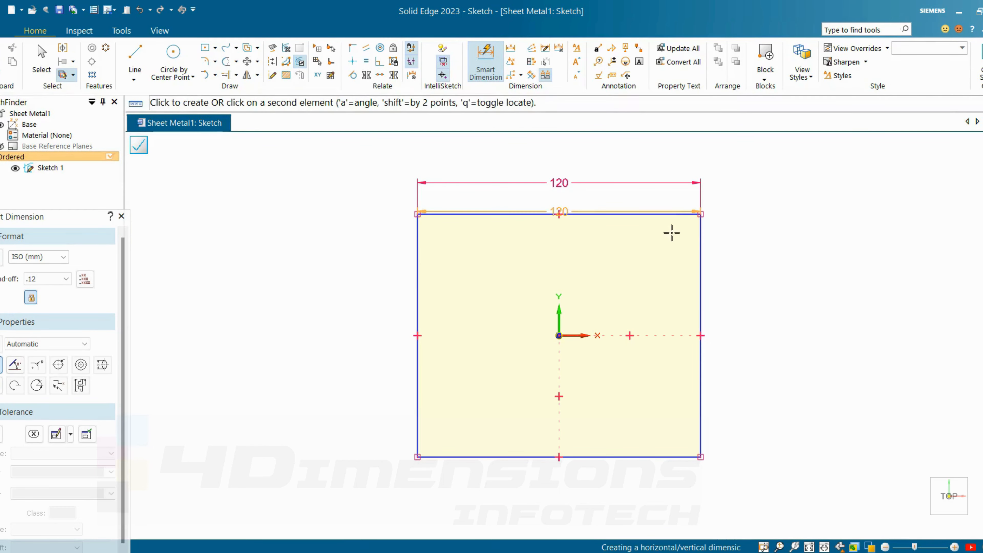
pyautogui.click(674, 457)
pyautogui.click(744, 405)
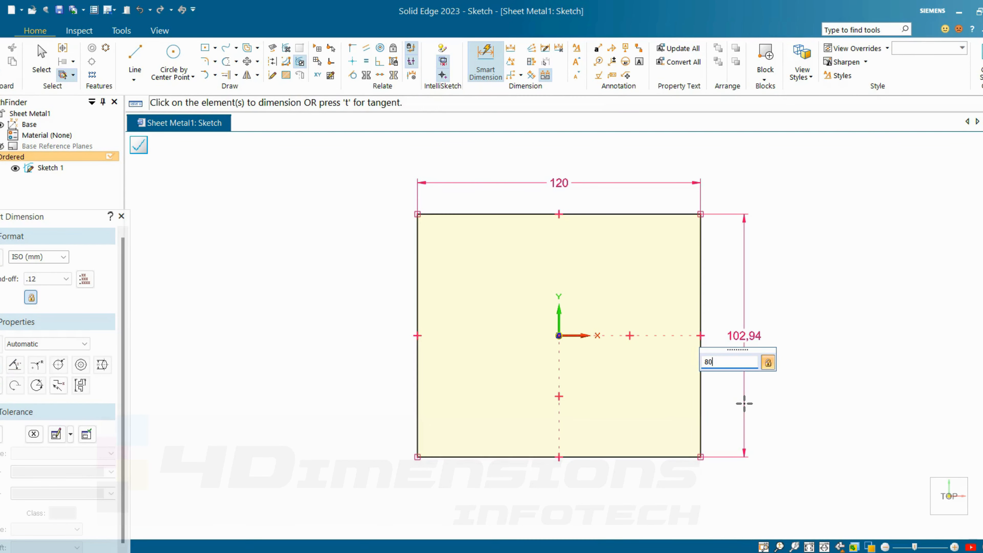
pyautogui.write('80')
pyautogui.press('Return')
pyautogui.press('Escape')
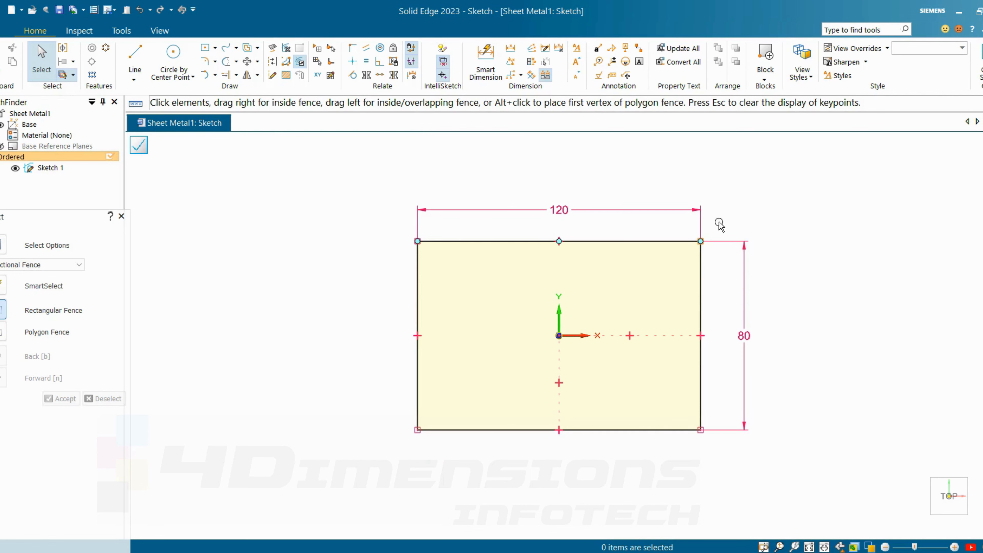
# - Fillet all four rectangle corners freehand, about 15 mm at the upper left, 17 mm at the upper right, and larger radii at the lower corners
pyautogui.click(205, 61)
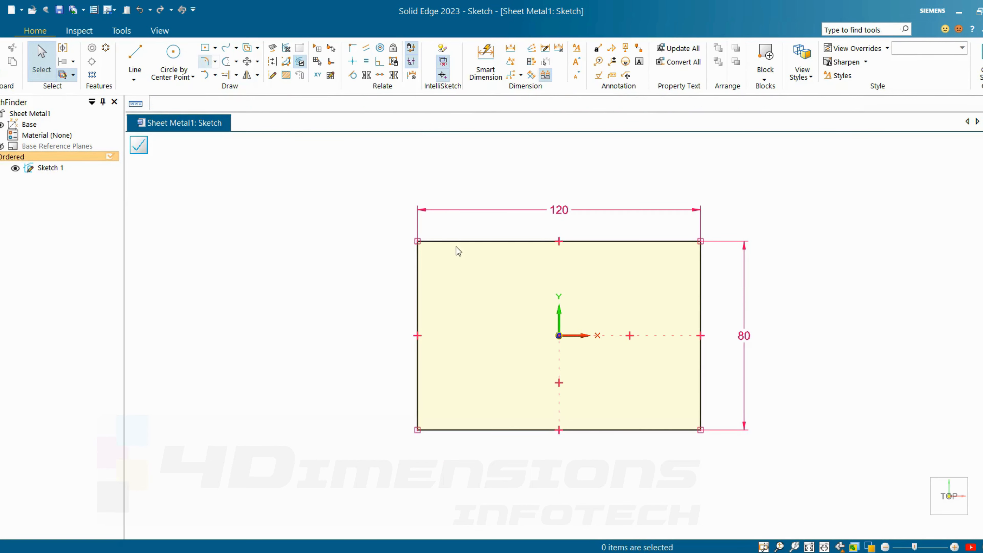
pyautogui.click(419, 245)
pyautogui.click(430, 249)
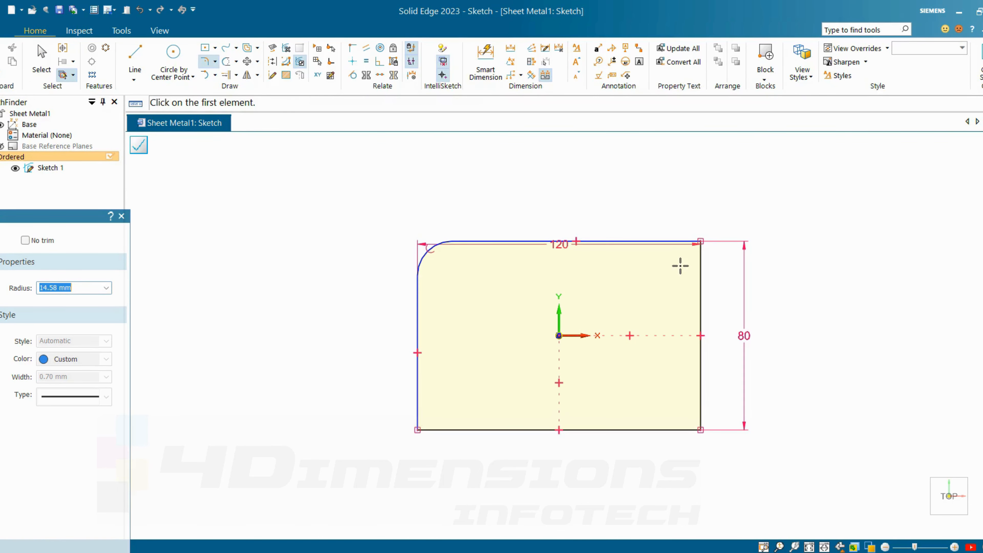
pyautogui.click(699, 244)
pyautogui.click(691, 257)
pyautogui.click(431, 425)
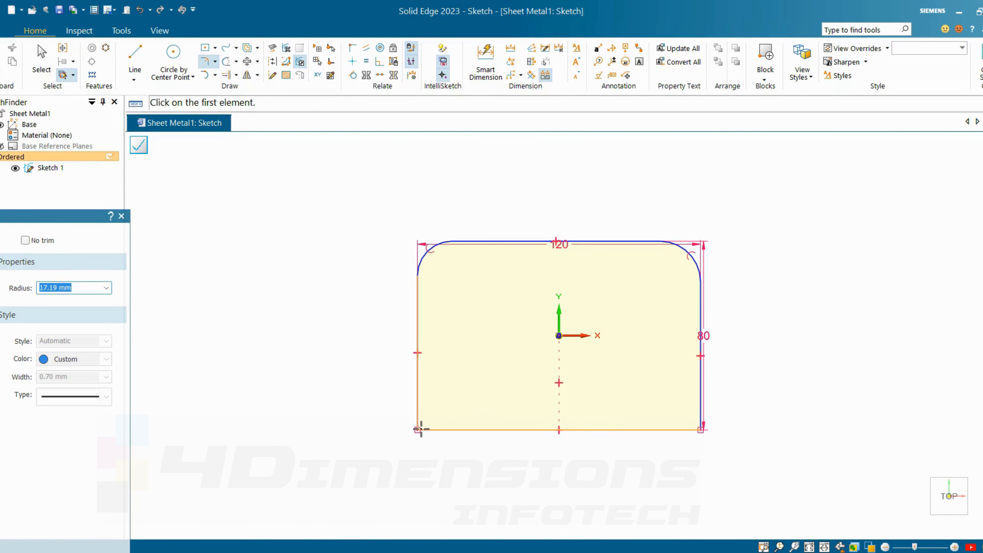
pyautogui.click(432, 412)
pyautogui.click(703, 430)
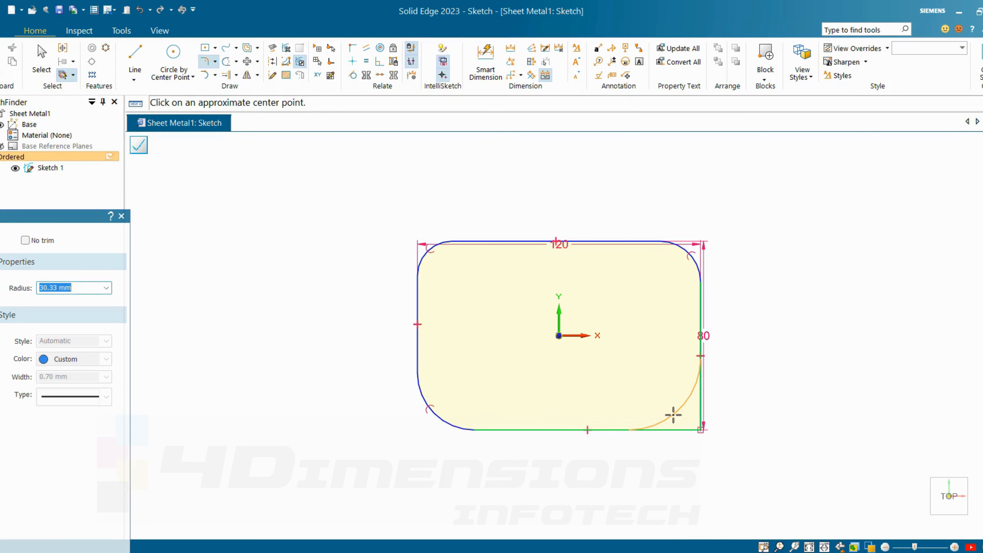
pyautogui.click(673, 413)
pyautogui.press('Escape')
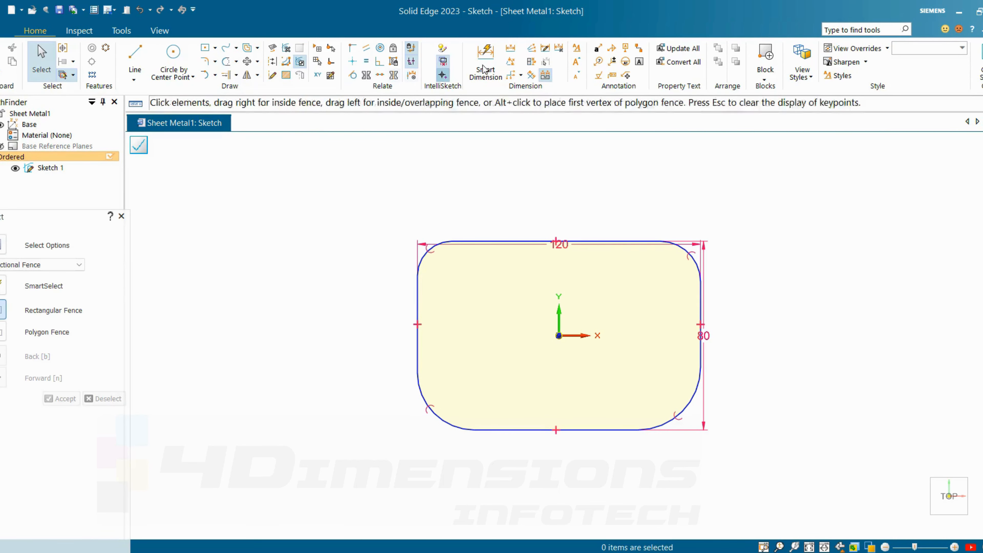
# - Dimension the upper-left corner fillet and set its radius to 10 mm
pyautogui.click(485, 59)
pyautogui.click(424, 252)
pyautogui.click(370, 202)
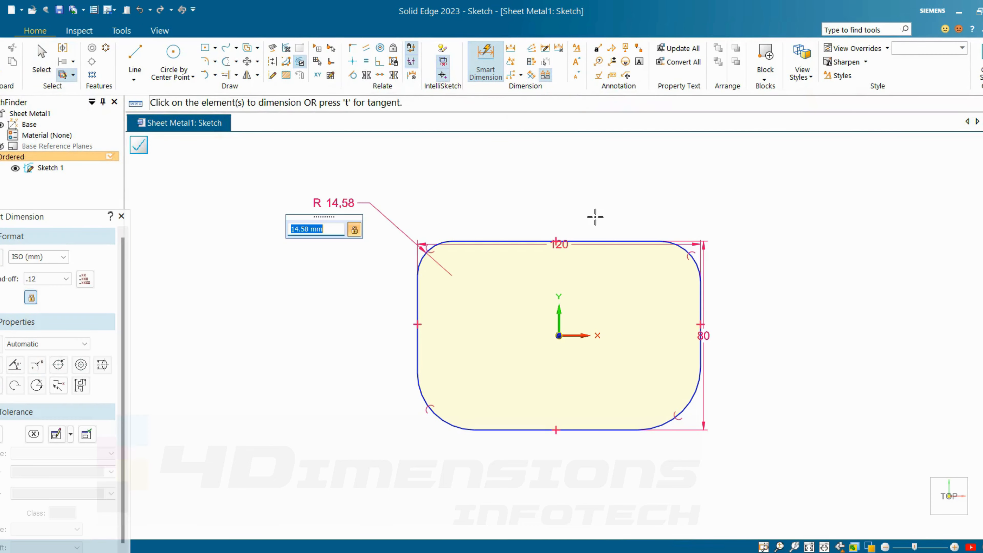
pyautogui.write('10')
pyautogui.press('Return')
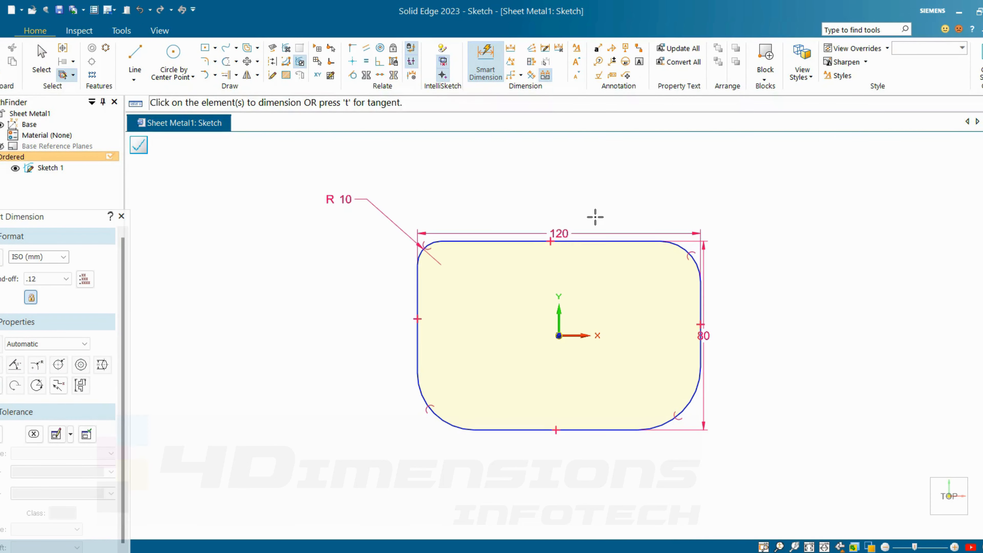
pyautogui.press('Escape')
# - Apply equal relations so the other three corner fillets match the dimensioned upper-left fillet
pyautogui.click(366, 61)
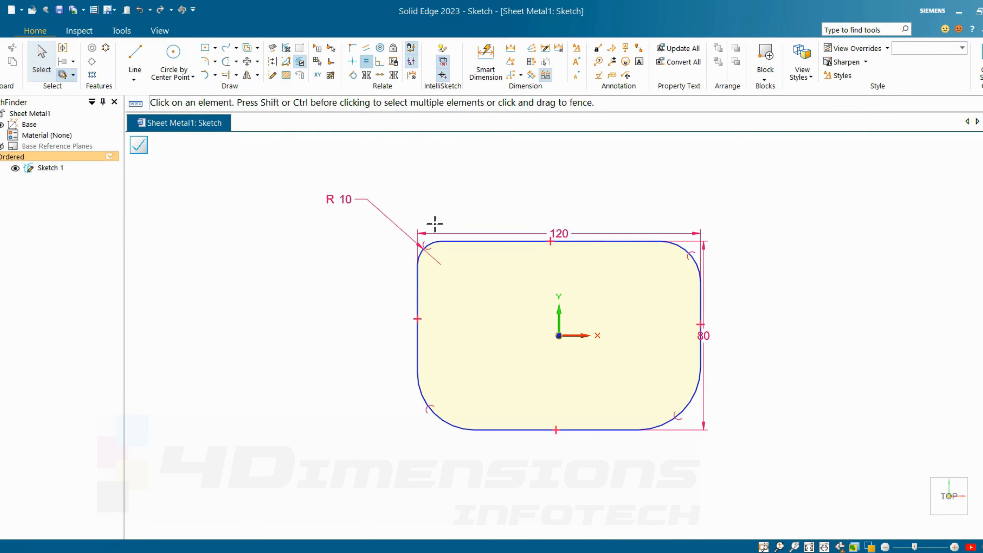
pyautogui.click(432, 241)
pyautogui.click(688, 255)
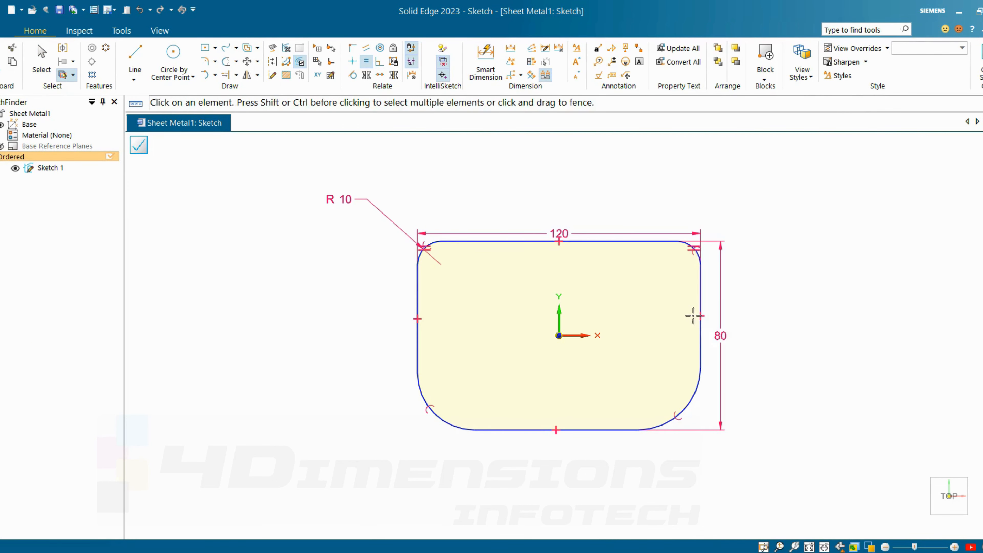
pyautogui.press('Escape')
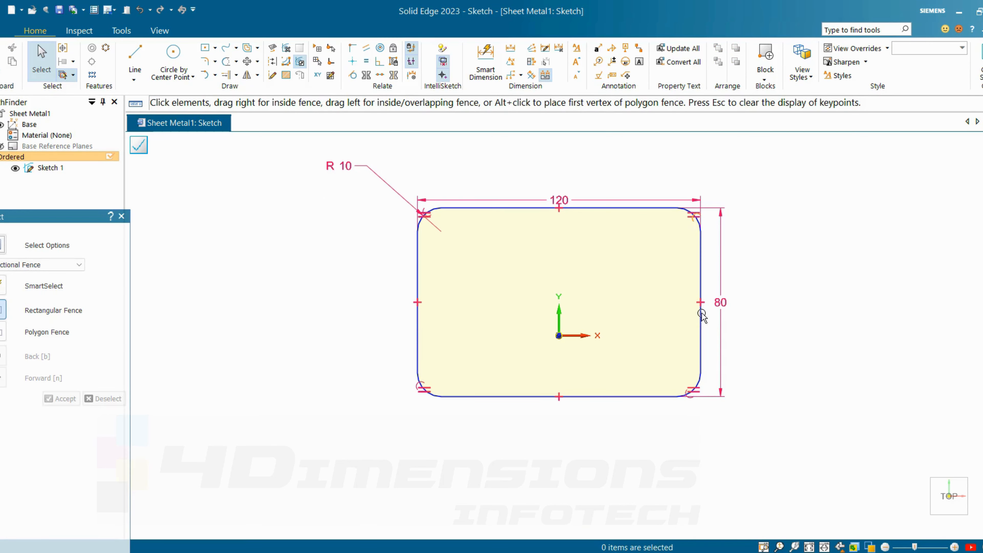
# - Align the top edge's midpoint vertically and the left edge's midpoint horizontally with the origin to centre the rounded rectangle
pyautogui.click(353, 61)
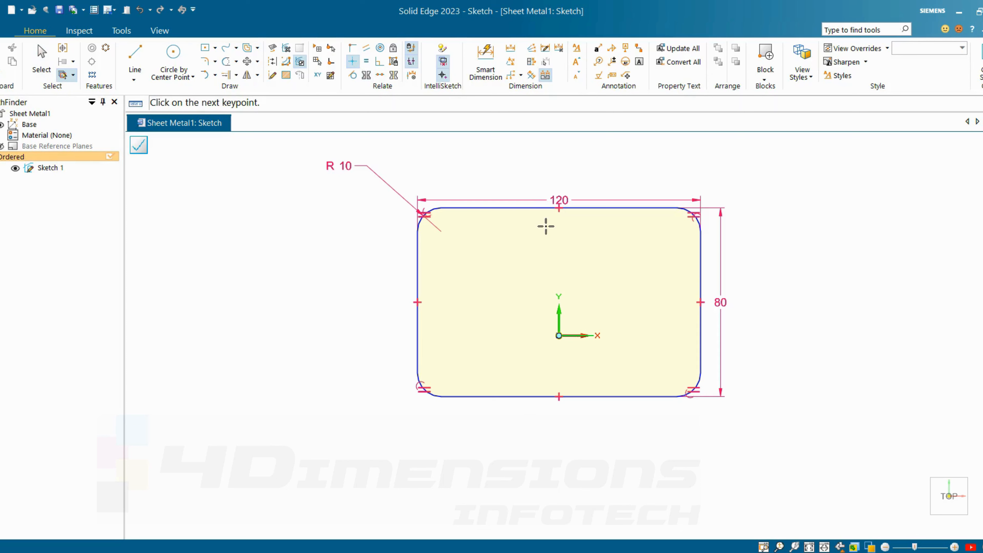
pyautogui.click(559, 208)
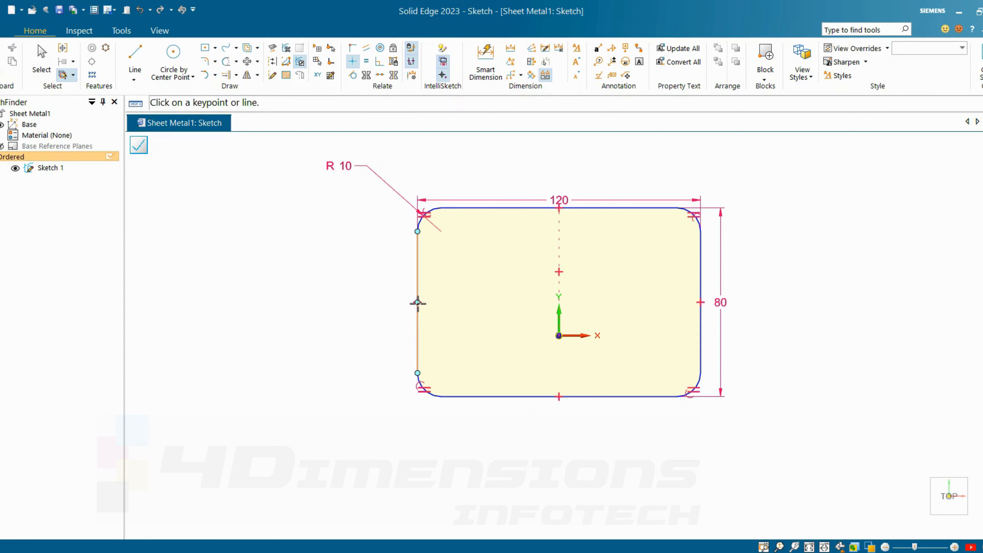
pyautogui.click(559, 335)
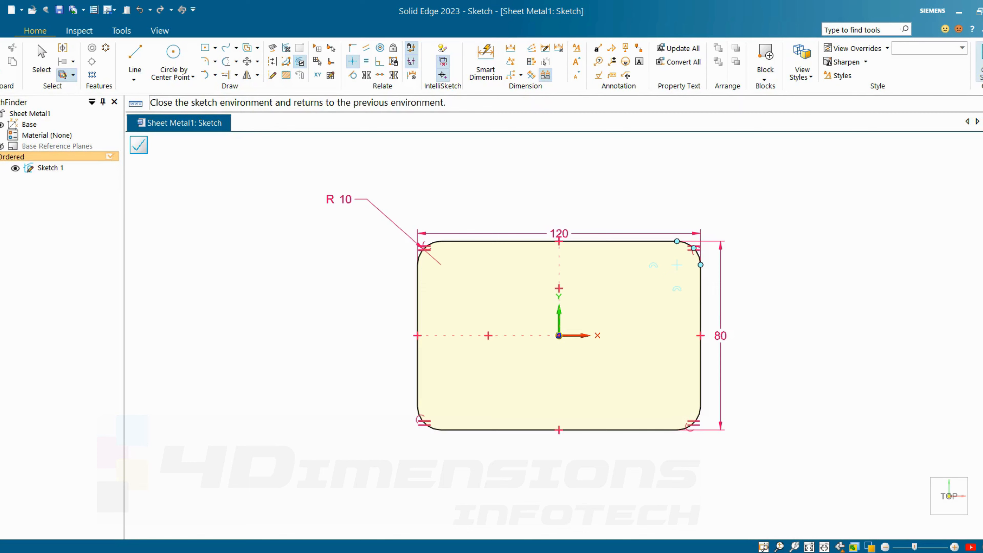
pyautogui.scroll(-4, 757, 279)
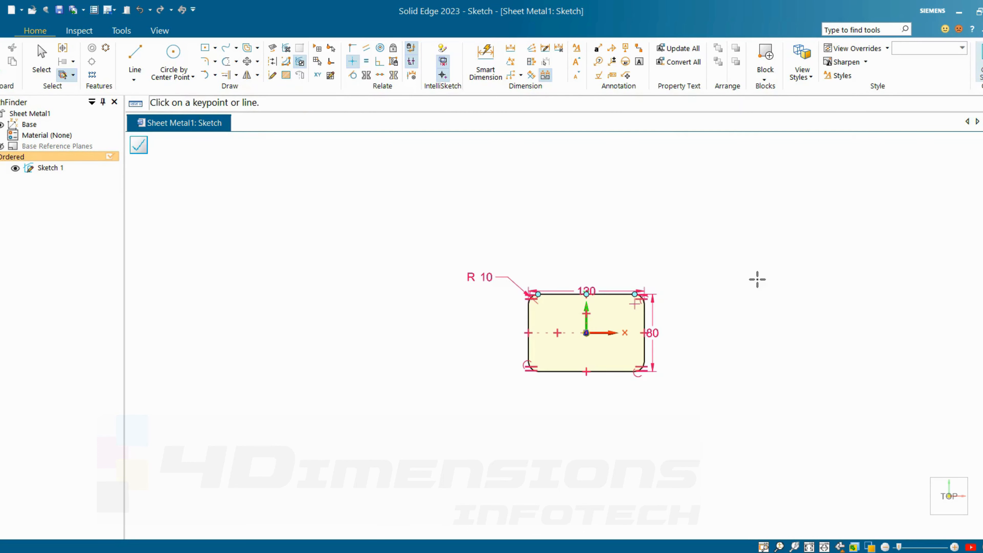
pyautogui.scroll(6, 594, 341)
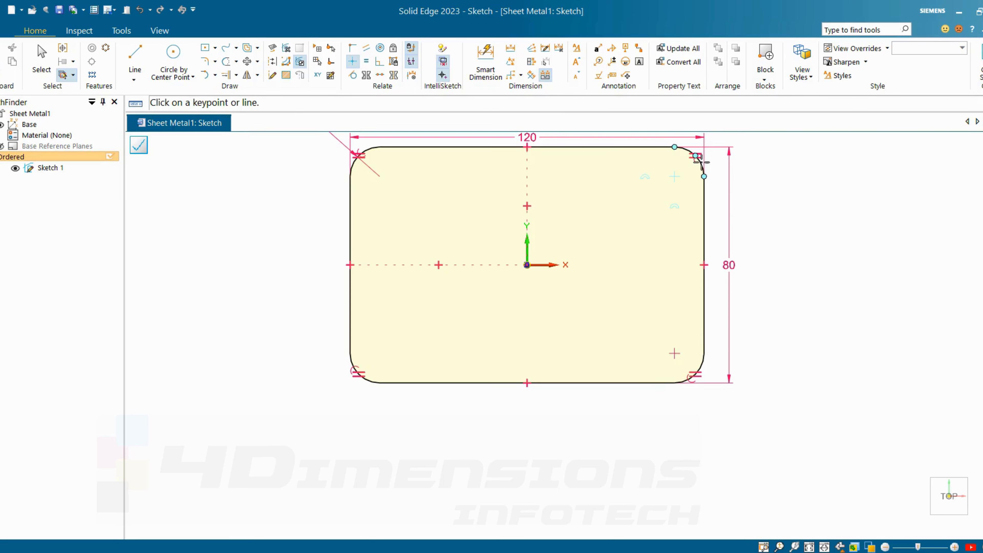
# - Draw a vertical line from the bottom edge's midpoint up to the origin
pyautogui.click(133, 79)
pyautogui.click(147, 90)
pyautogui.click(527, 383)
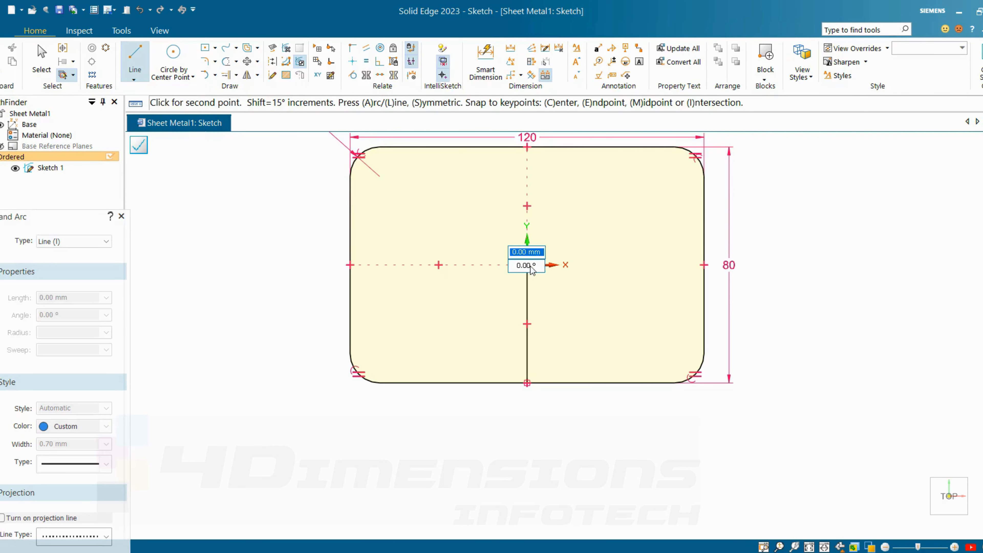
pyautogui.click(527, 265)
pyautogui.press('Escape')
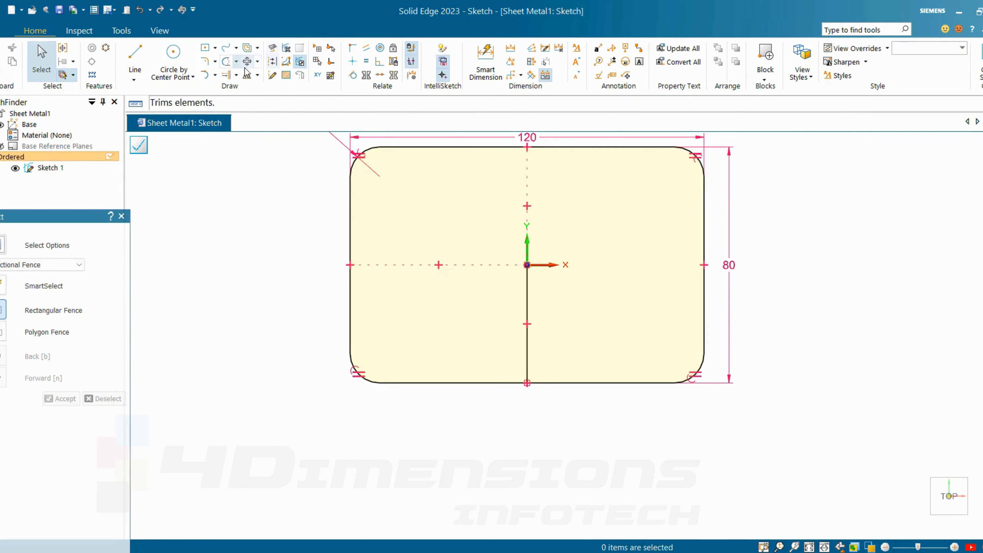
# - Convert the vertical line between the bottom edge and the origin to construction geometry
pyautogui.click(270, 63)
pyautogui.click(527, 297)
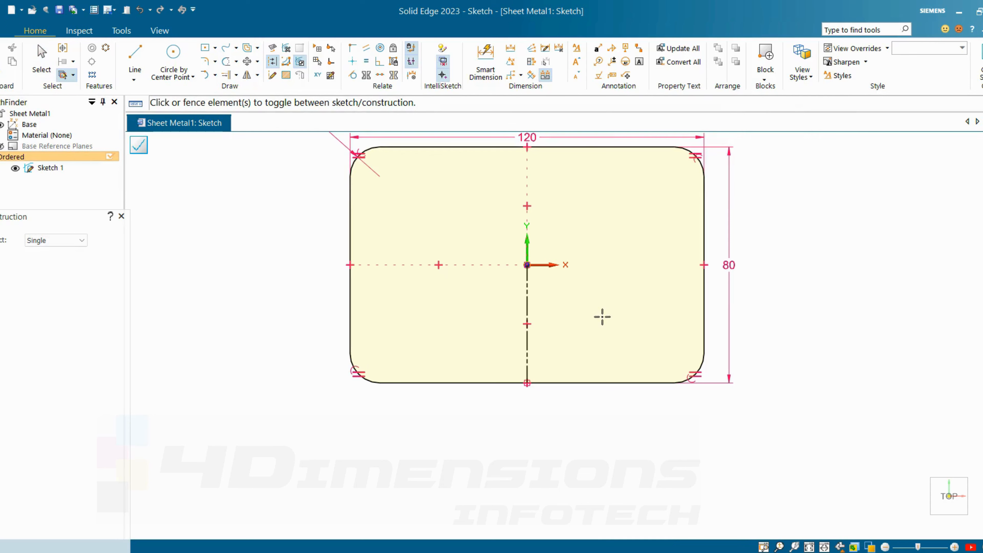
pyautogui.press('Escape')
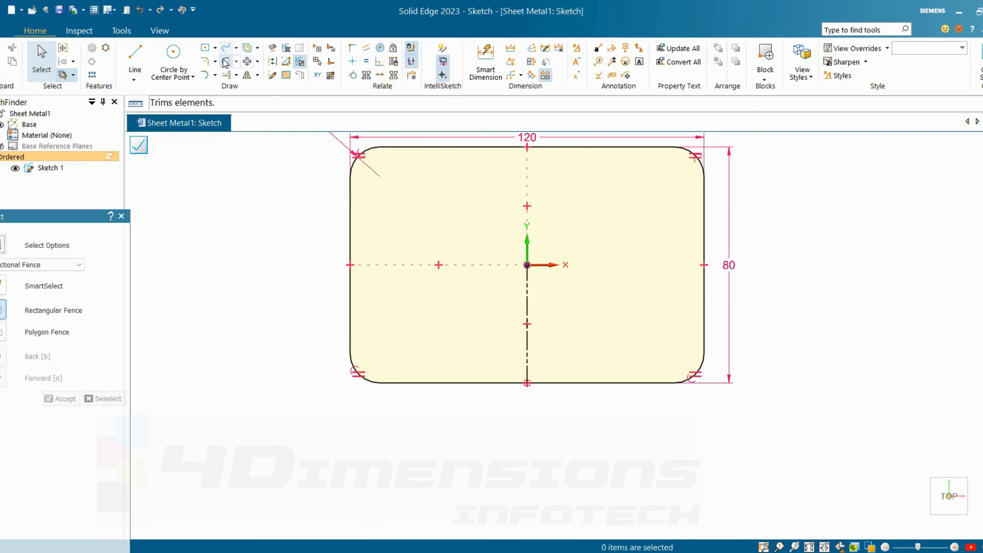
# - Offset the vertical construction line by 0.1 mm to its left side
pyautogui.click(247, 47)
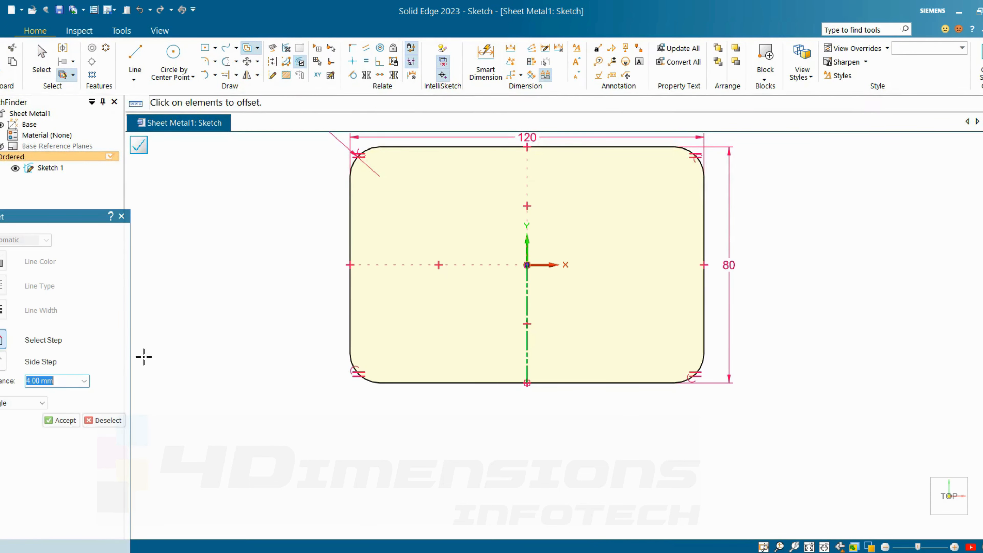
pyautogui.write('0.1')
pyautogui.click(65, 422)
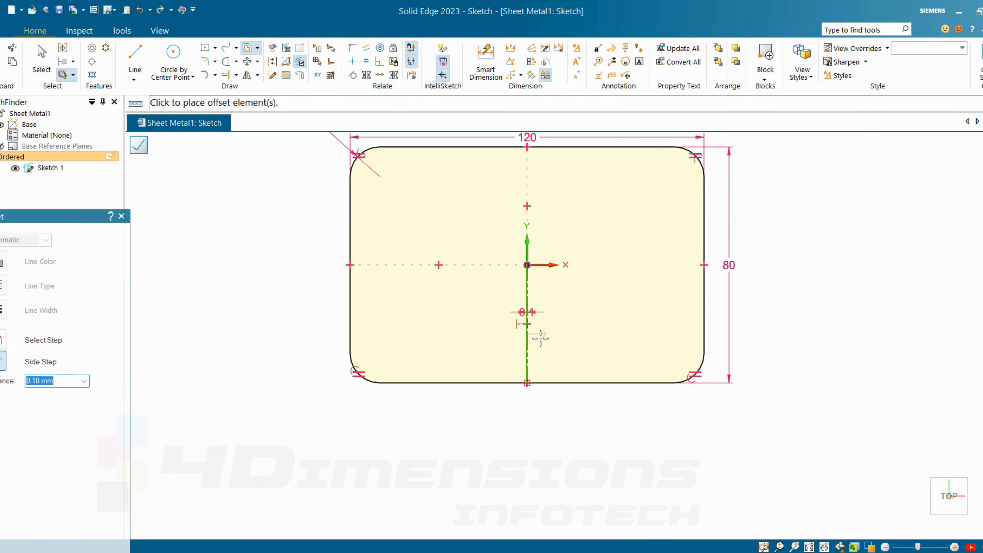
pyautogui.scroll(2, 540, 341)
pyautogui.press('Escape')
# - Offset the vertical construction line by 0.1 mm to its right side
pyautogui.click(257, 48)
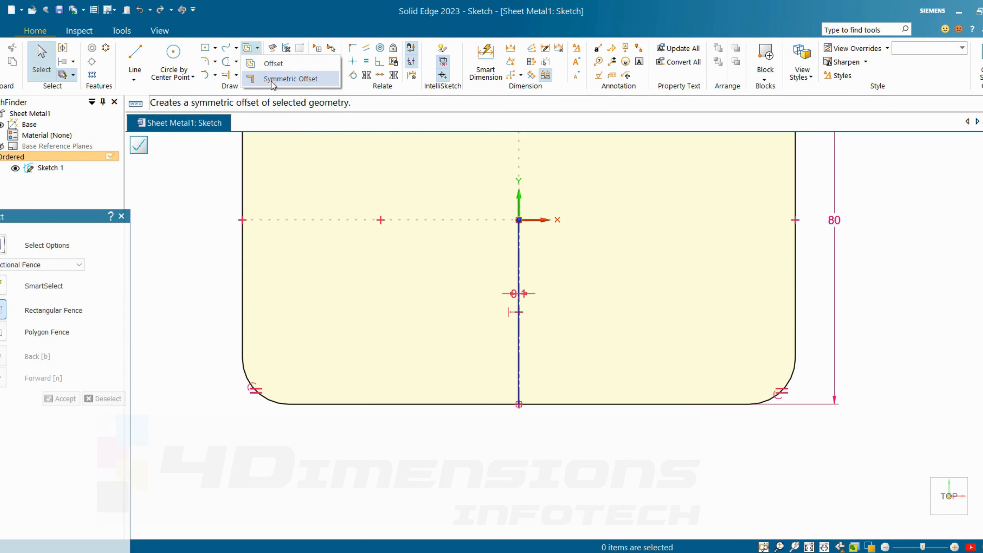
pyautogui.click(273, 79)
pyautogui.scroll(5, 497, 213)
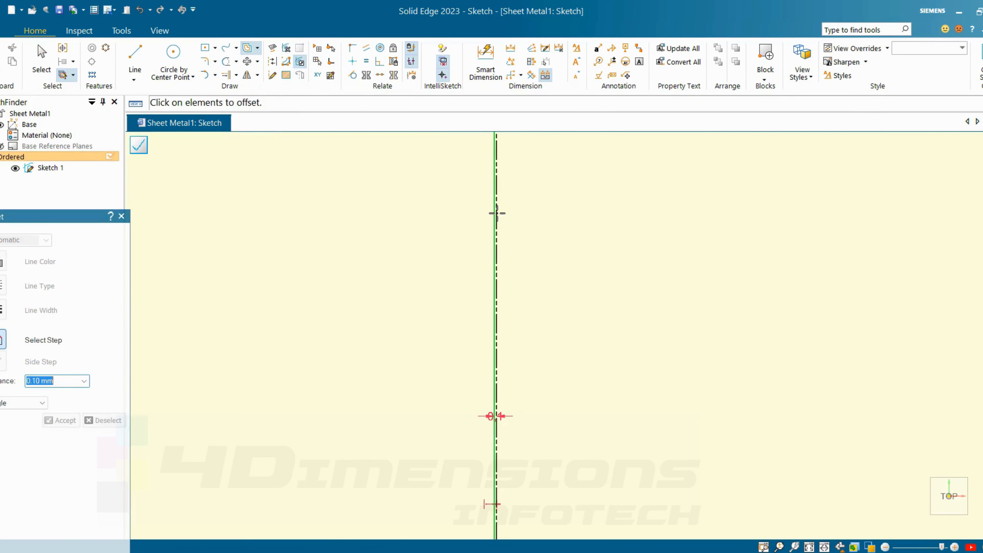
pyautogui.click(497, 213)
pyautogui.scroll(2, 501, 218)
pyautogui.rightClick(501, 218)
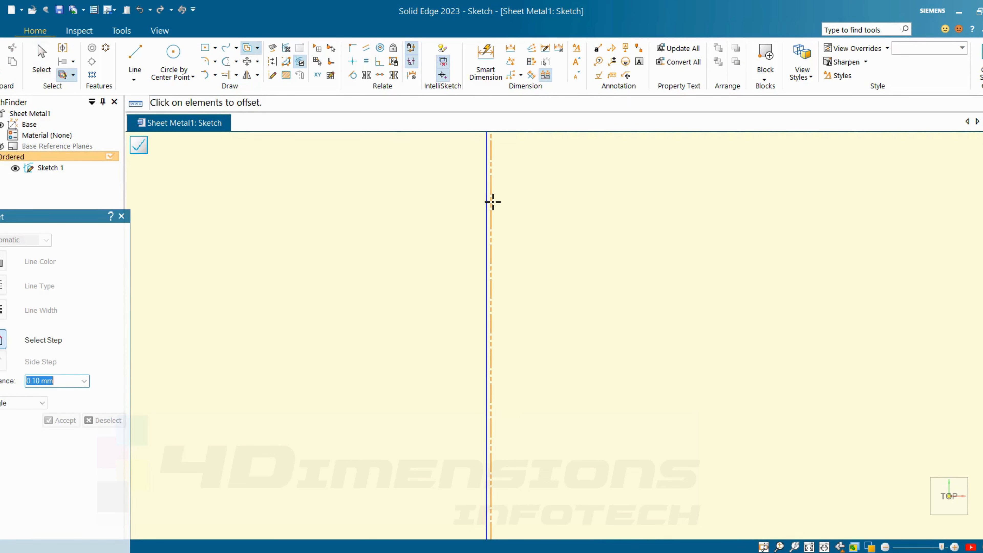
pyautogui.click(491, 201)
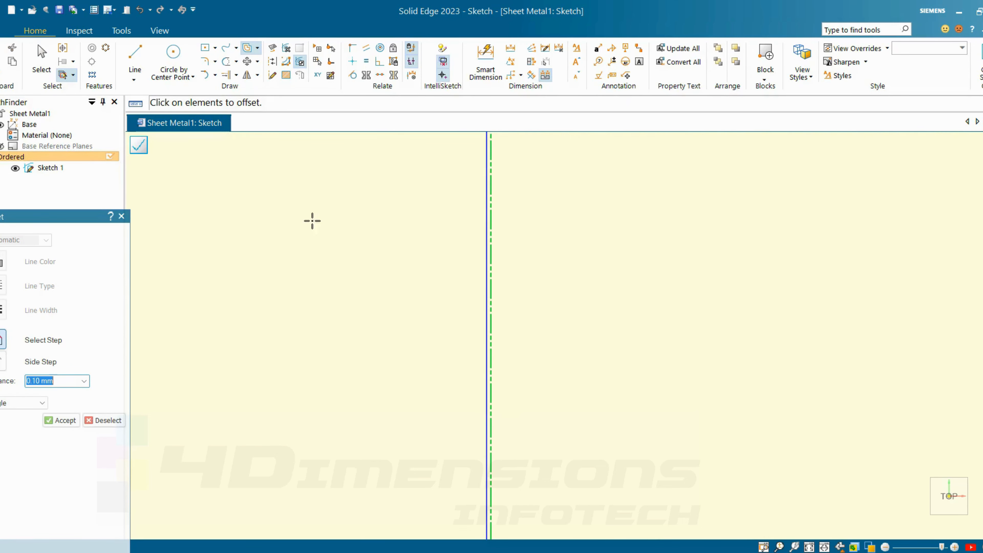
pyautogui.click(62, 420)
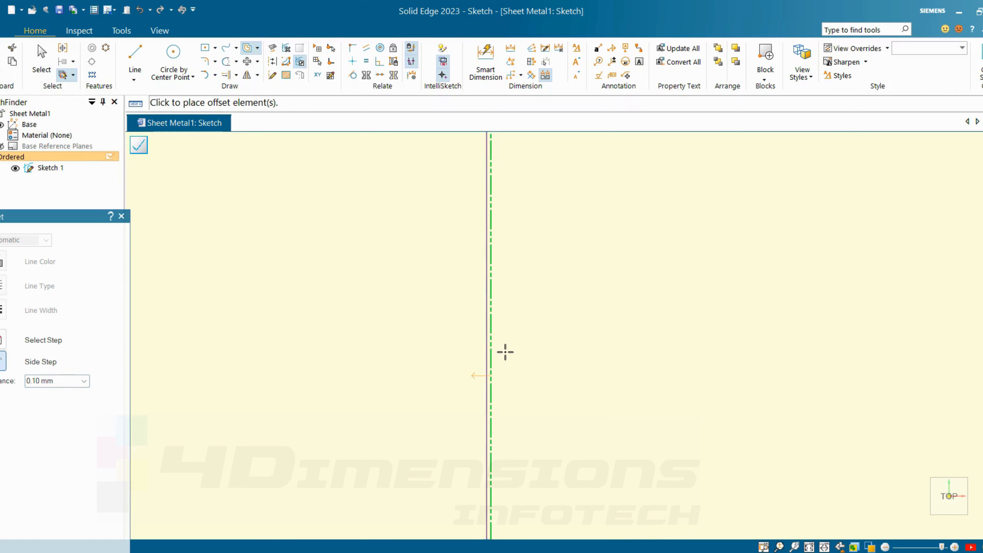
pyautogui.press('Escape')
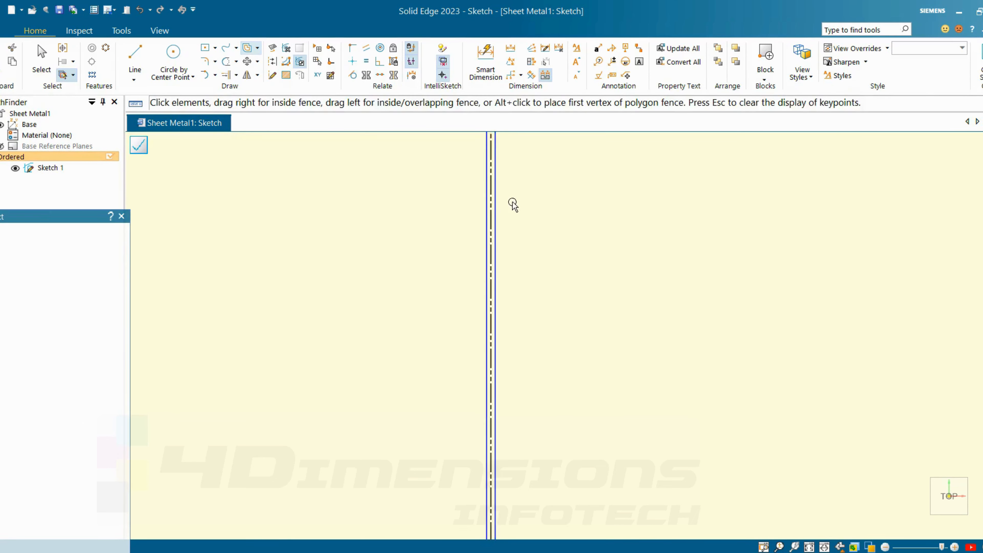
pyautogui.press('Escape')
# - Convert both offset lines beside the vertical centre line to construction geometry
pyautogui.scroll(-2, 525, 201)
pyautogui.scroll(5, 524, 201)
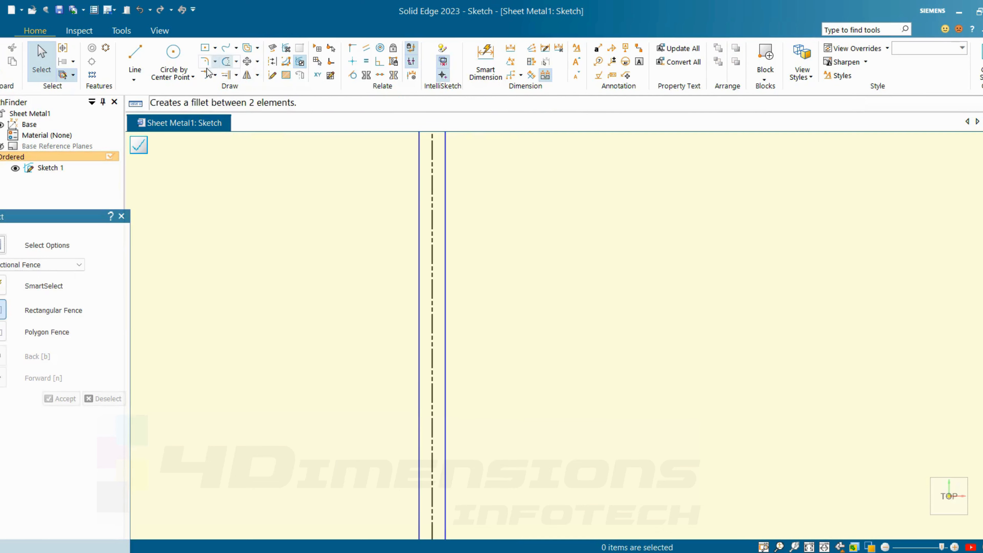
pyautogui.click(273, 63)
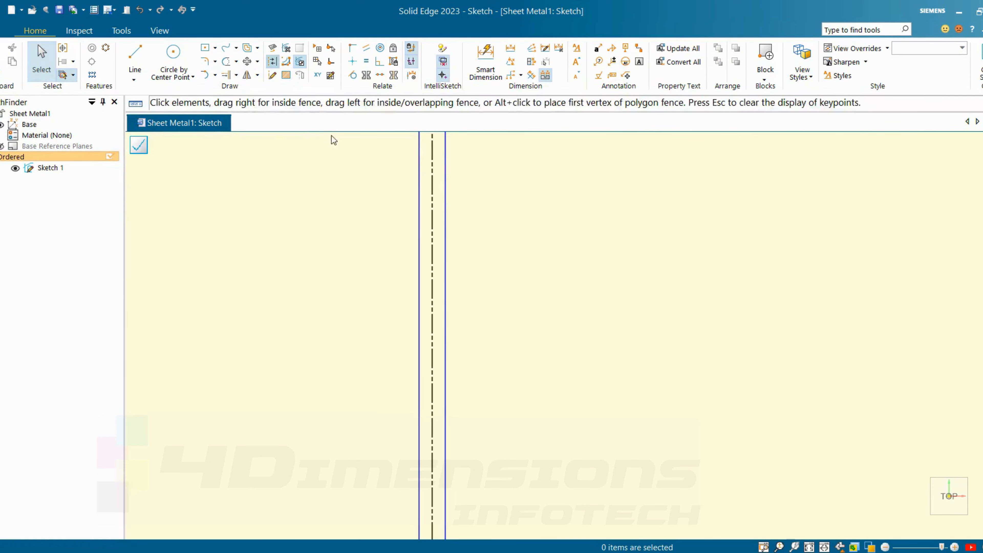
pyautogui.click(418, 197)
pyautogui.click(445, 210)
pyautogui.scroll(-8, 487, 266)
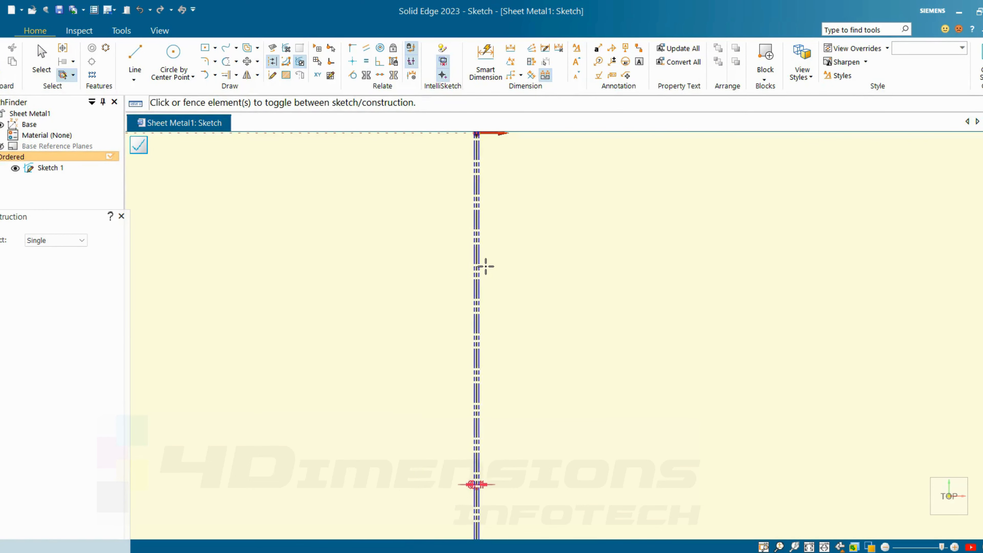
pyautogui.scroll(2, 454, 351)
pyautogui.scroll(3, 455, 351)
pyautogui.press('Escape')
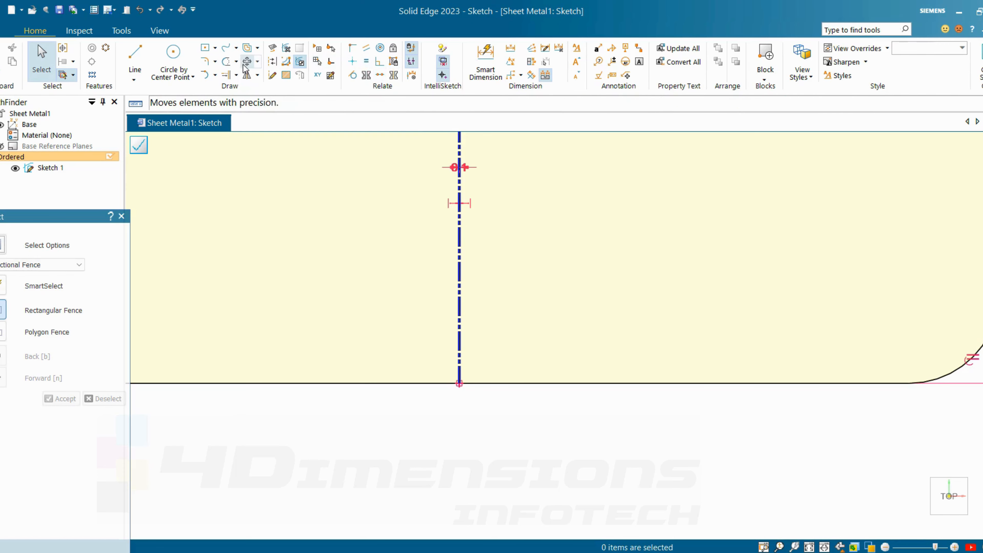
# - Trim away the part of the bottom edge lying between the two offset lines
pyautogui.click(225, 61)
pyautogui.scroll(-2, 387, 366)
pyautogui.scroll(2, 386, 366)
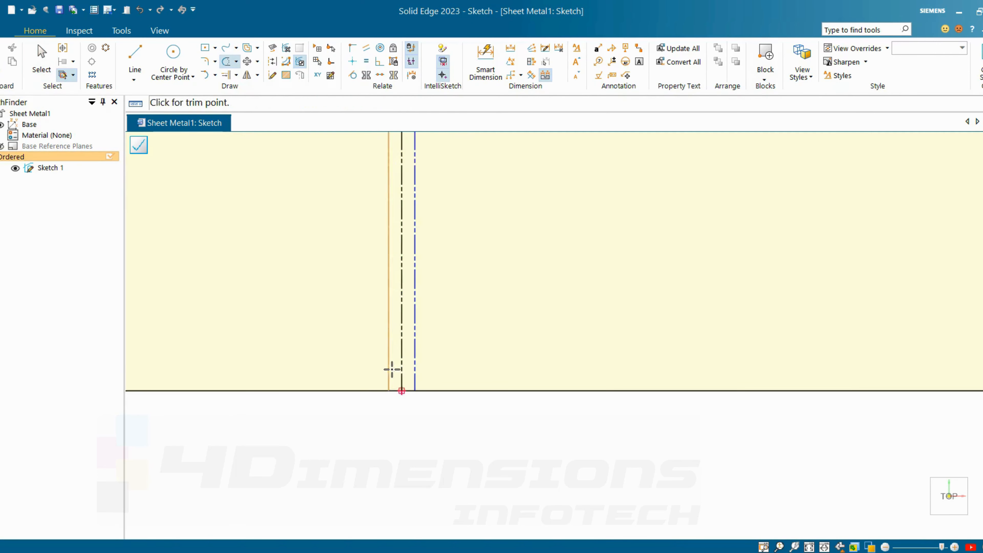
pyautogui.scroll(4, 395, 393)
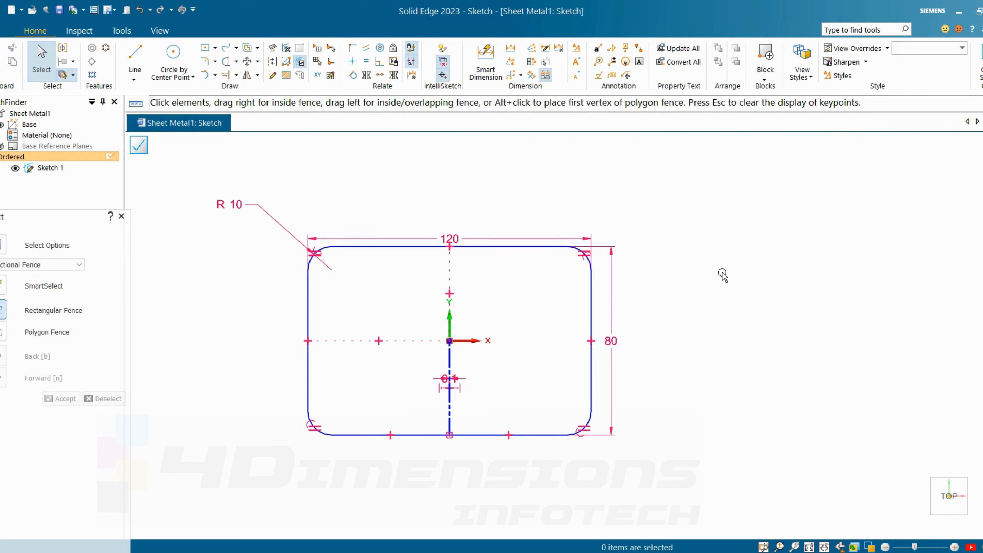
# - Pull the profile's top edge slightly upward to test whether the two bottom edge segments stay aligned
pyautogui.click(548, 247)
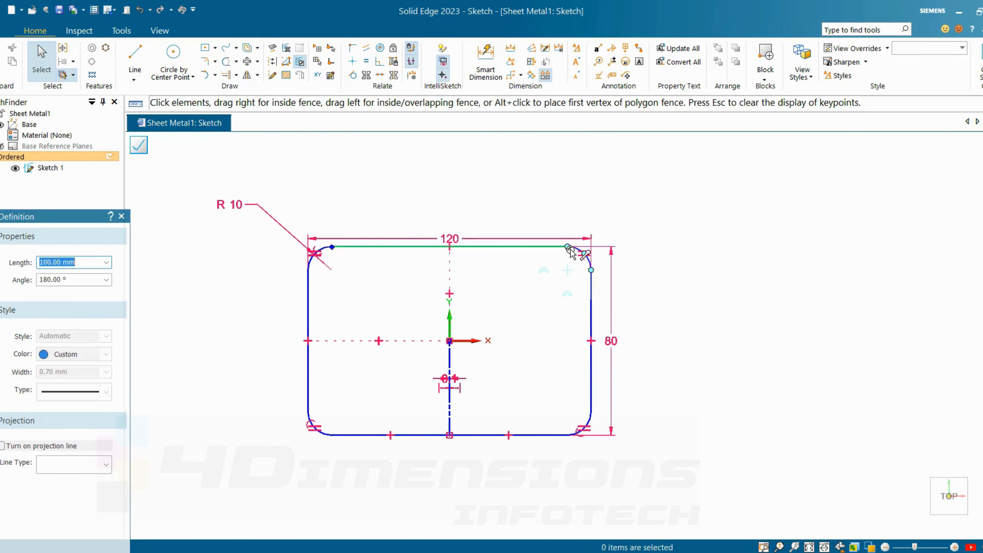
pyautogui.moveTo(568, 230)
pyautogui.mouseDown()
pyautogui.moveTo(574, 200)
pyautogui.moveTo(572, 231)
pyautogui.mouseUp()
pyautogui.click(684, 327)
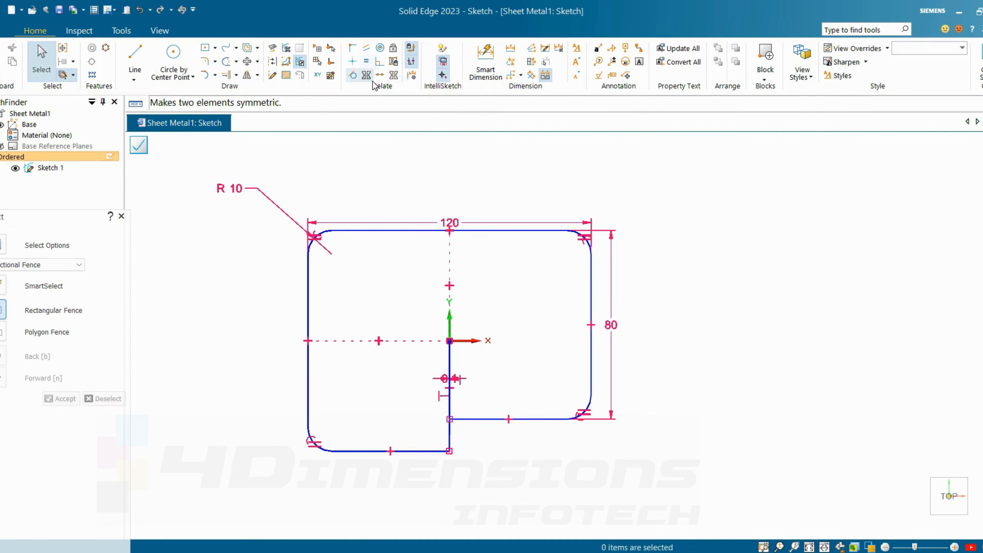
# - Make the two bottom edge segments on either side of the slit collinear and finish the sketch
pyautogui.click(381, 75)
pyautogui.click(429, 451)
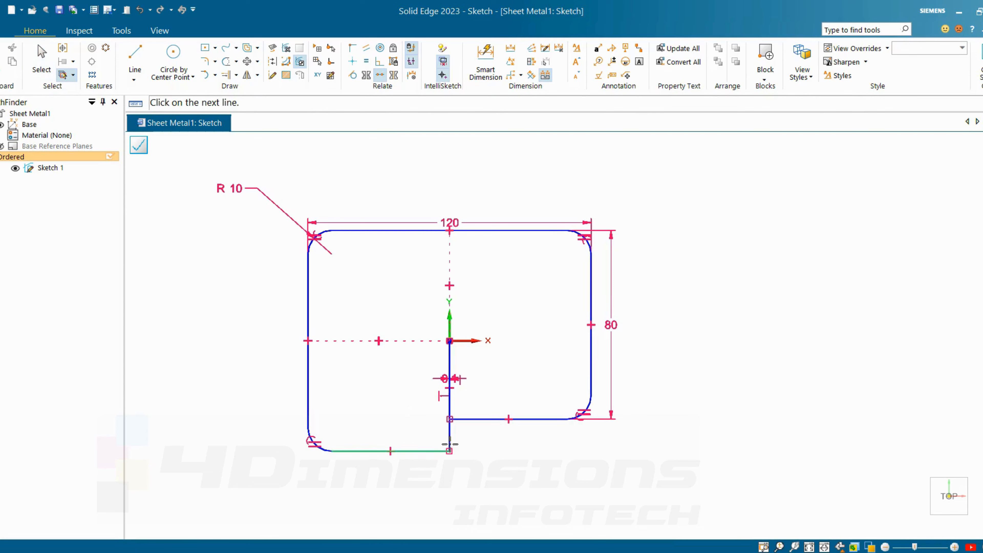
pyautogui.click(476, 420)
pyautogui.scroll(8, 472, 424)
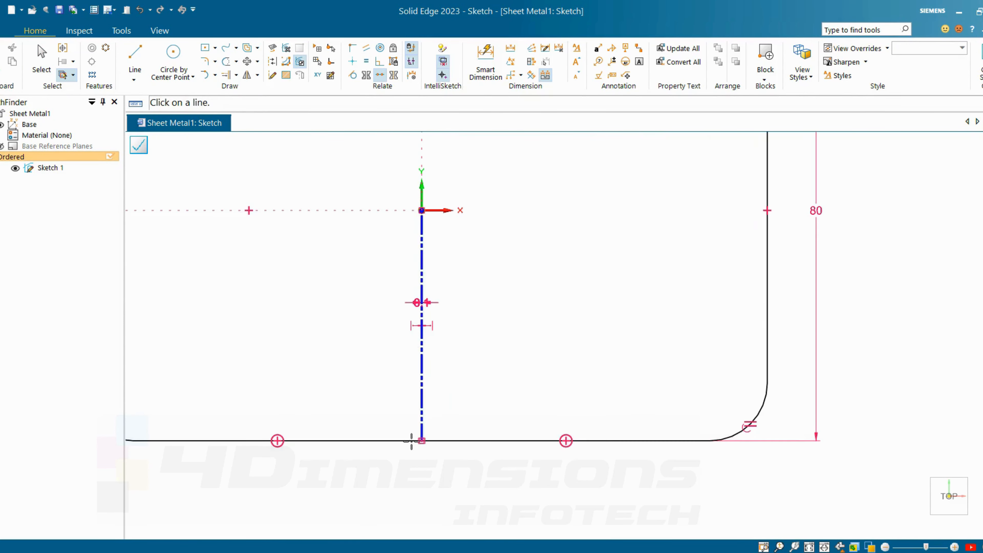
pyautogui.scroll(6, 446, 445)
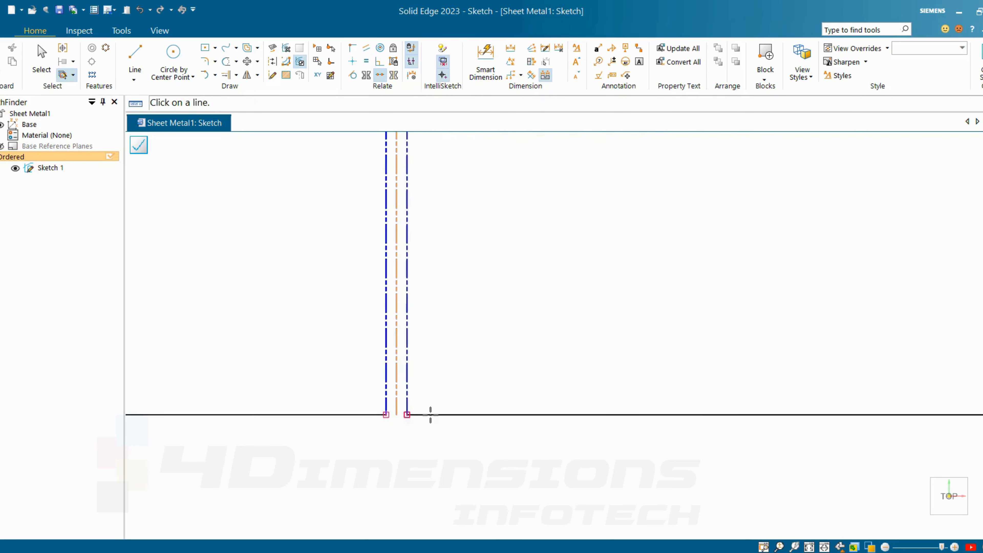
pyautogui.scroll(-2, 542, 345)
pyautogui.scroll(-5, 544, 345)
pyautogui.click(980, 60)
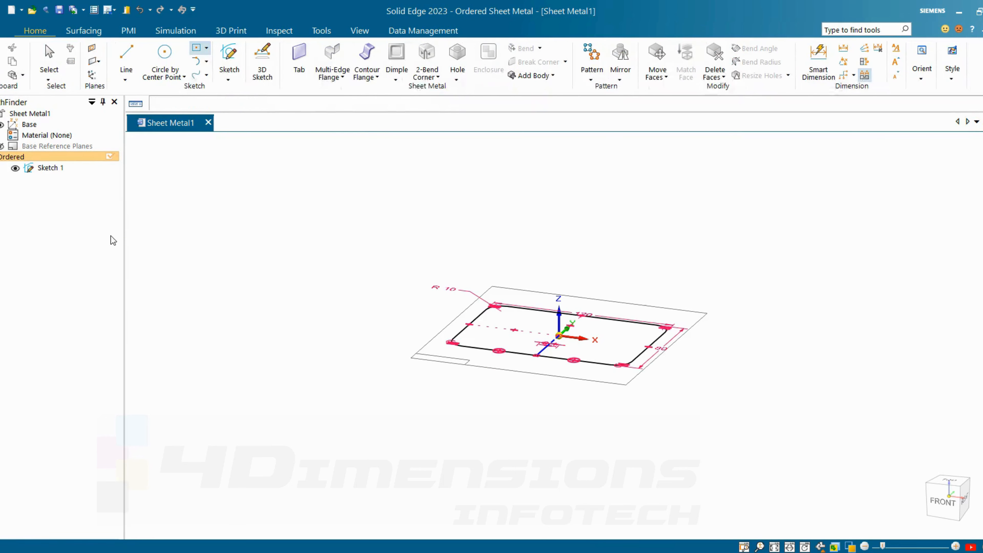
# - Show the base reference planes and create a parallel plane about 203 mm below the horizontal XY plane
pyautogui.click(94, 61)
pyautogui.click(112, 77)
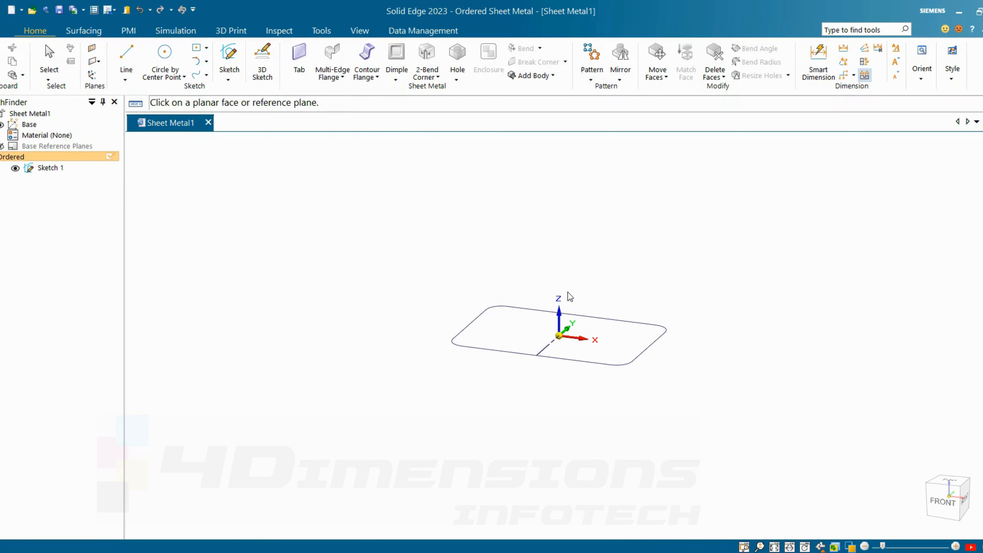
pyautogui.click(0, 147)
pyautogui.click(678, 327)
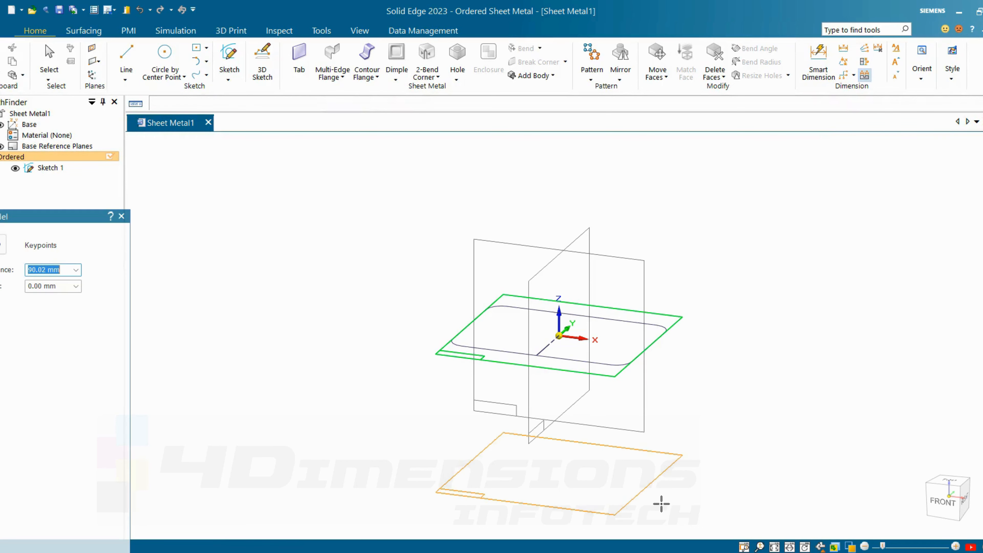
pyautogui.scroll(-3, 661, 503)
pyautogui.scroll(2, 675, 418)
pyautogui.scroll(-1, 677, 171)
pyautogui.moveTo(678, 178); pyautogui.dragTo(649, 248, button='middle')
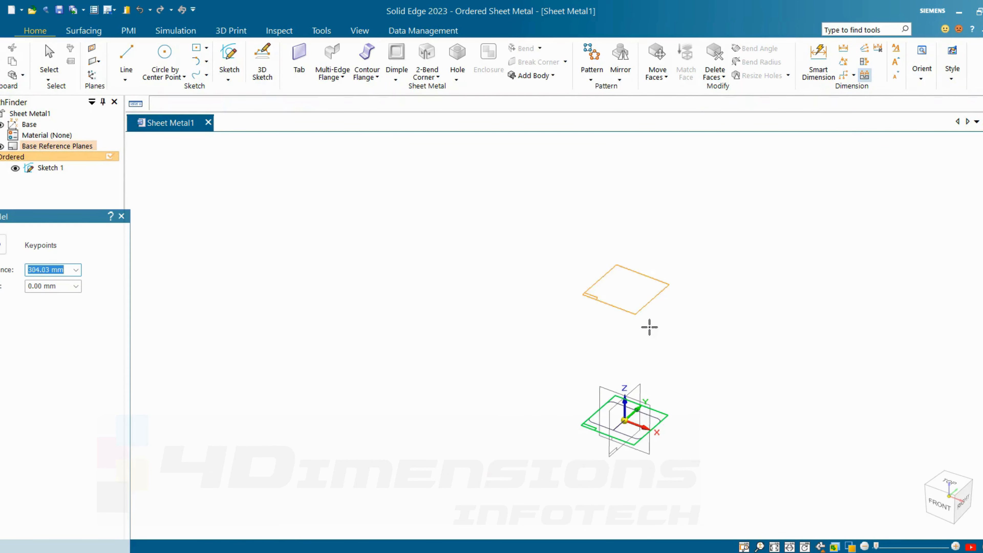
pyautogui.click(663, 524)
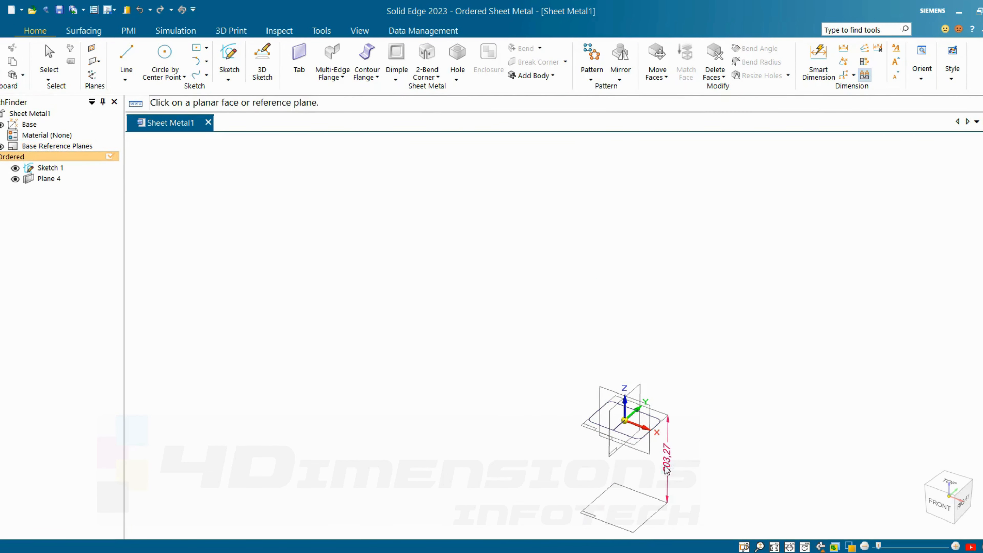
pyautogui.scroll(5, 665, 500)
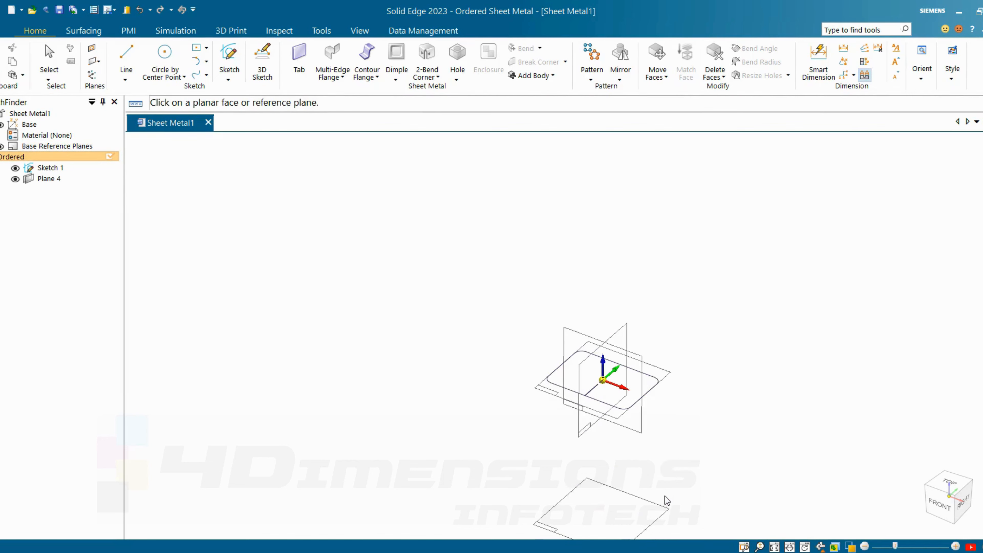
pyautogui.scroll(-2, 735, 428)
pyautogui.moveTo(735, 426); pyautogui.dragTo(734, 323, button='middle')
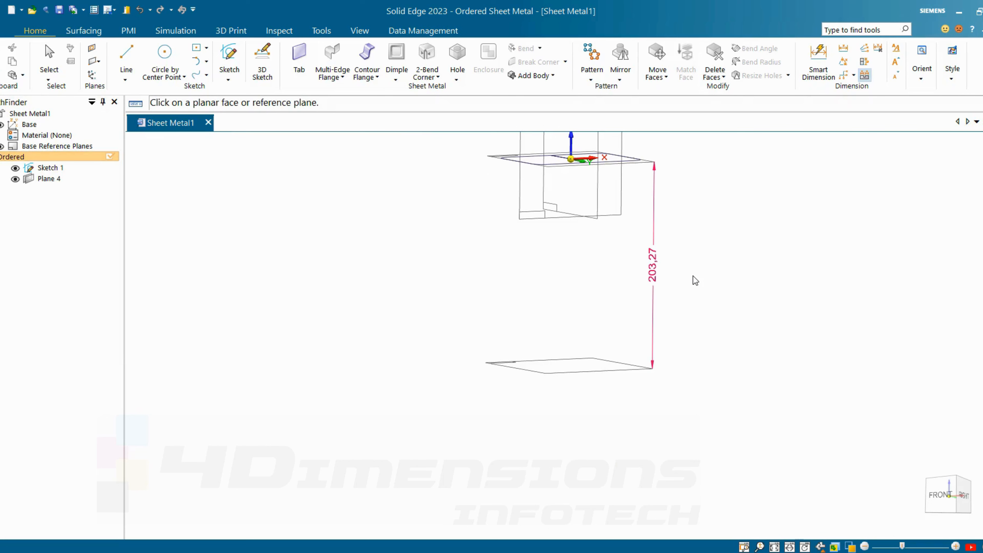
pyautogui.press('Escape')
# - Set the lower parallel plane's offset distance to 250 mm
pyautogui.click(627, 370)
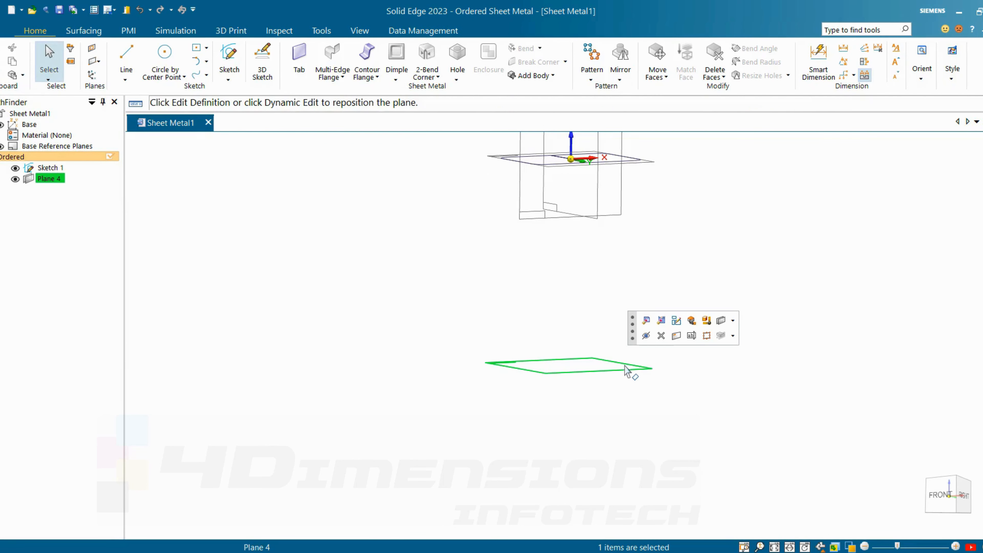
pyautogui.click(661, 320)
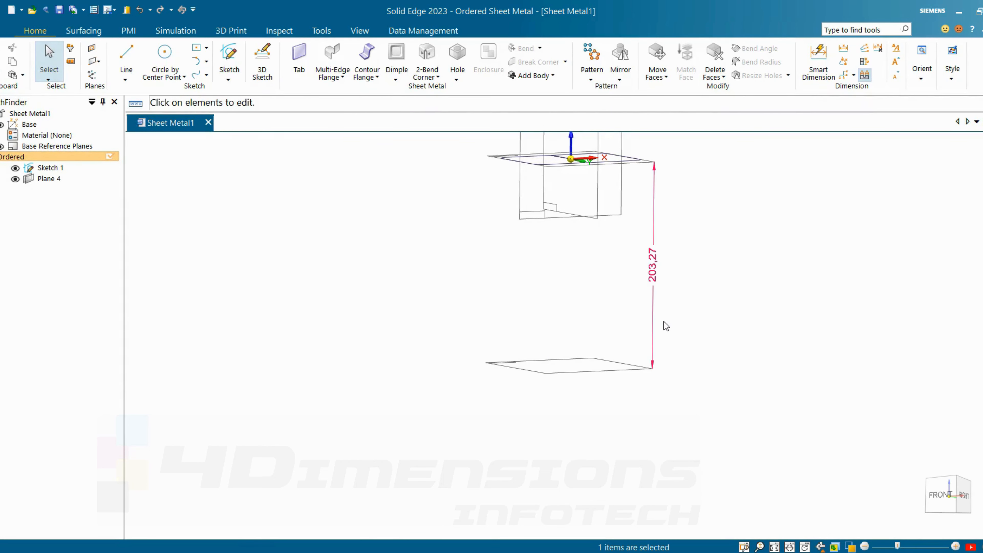
pyautogui.click(658, 283)
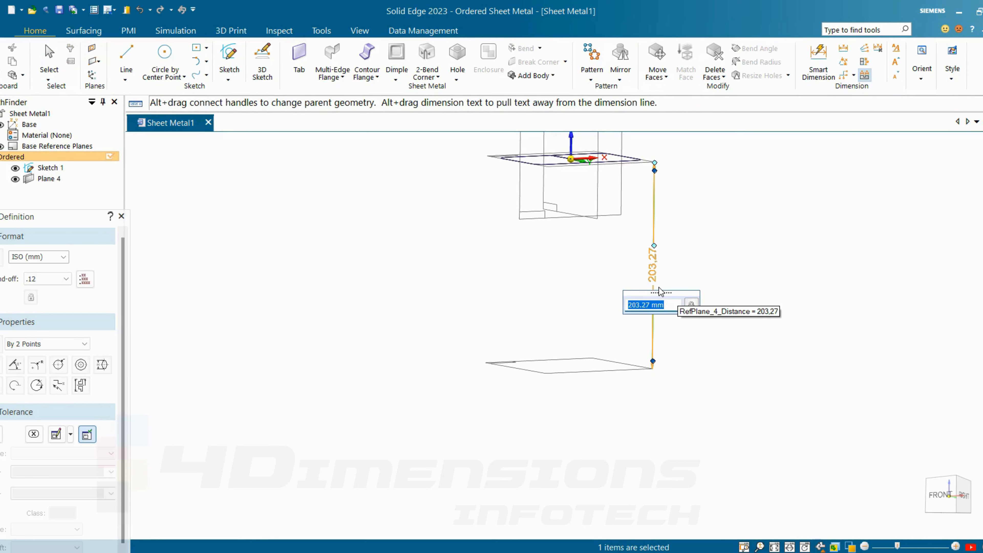
pyautogui.write('250')
pyautogui.press('Return')
pyautogui.click(745, 254)
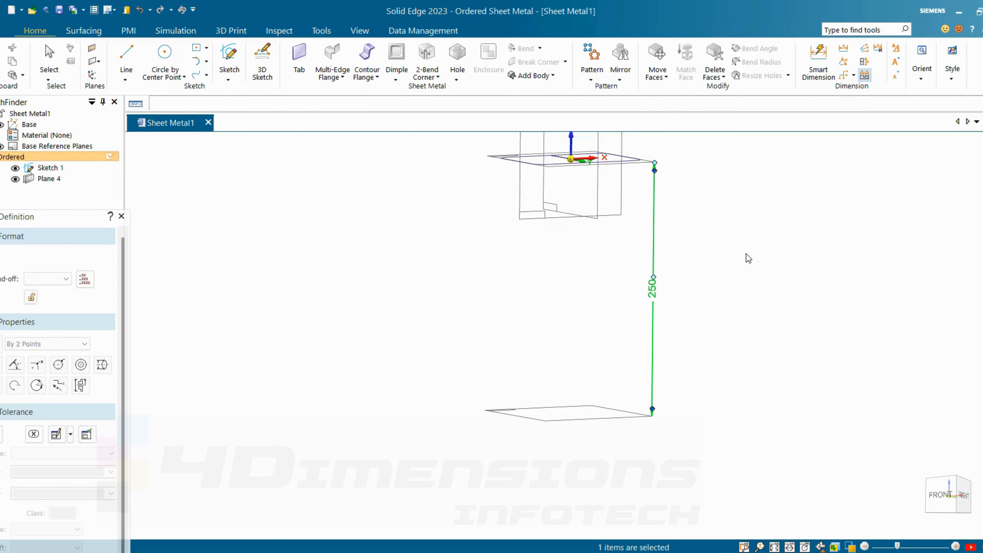
pyautogui.moveTo(763, 279); pyautogui.dragTo(762, 354, button='middle')
pyautogui.click(768, 336)
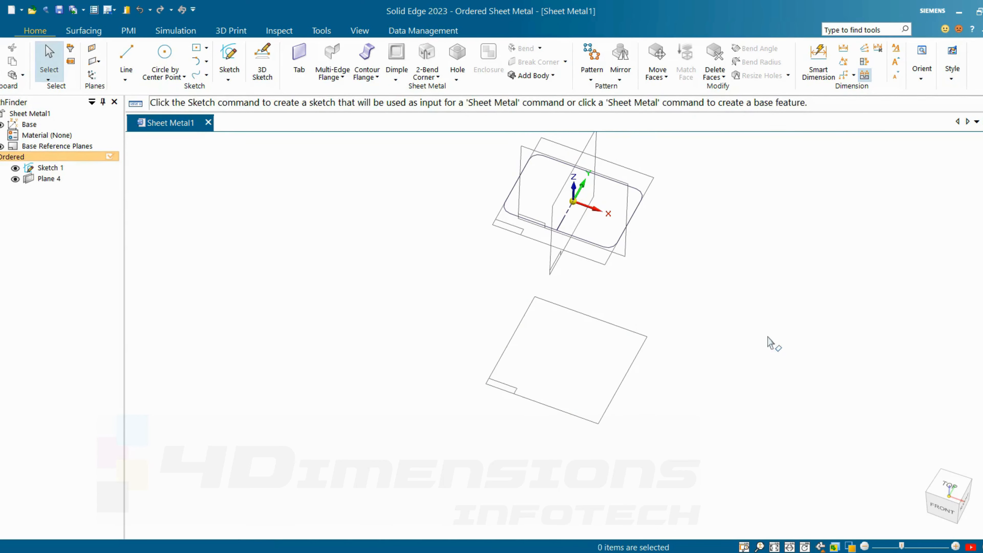
# - Start a sketch on the lower parallel plane and draw a circle about 74 mm in diameter centred on the origin
pyautogui.click(643, 344)
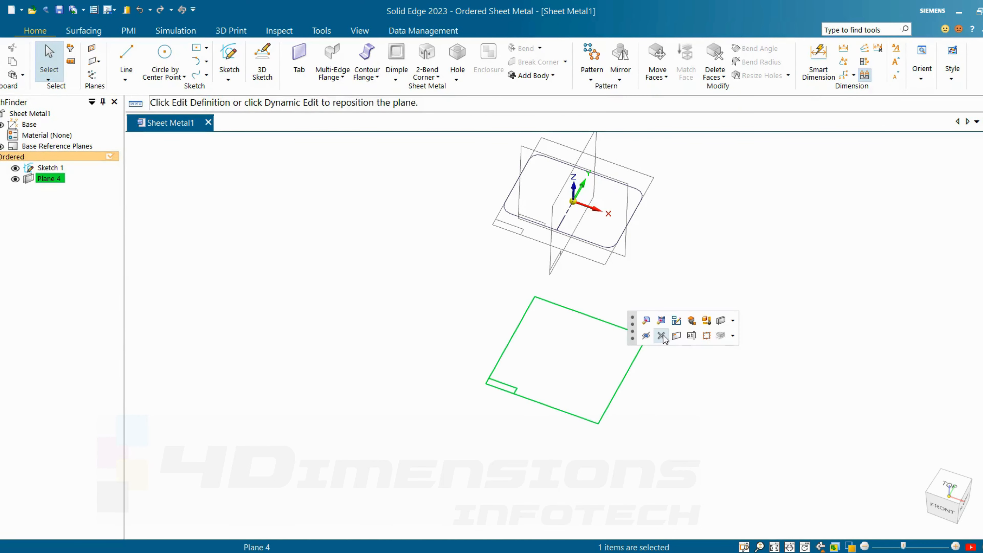
pyautogui.click(678, 322)
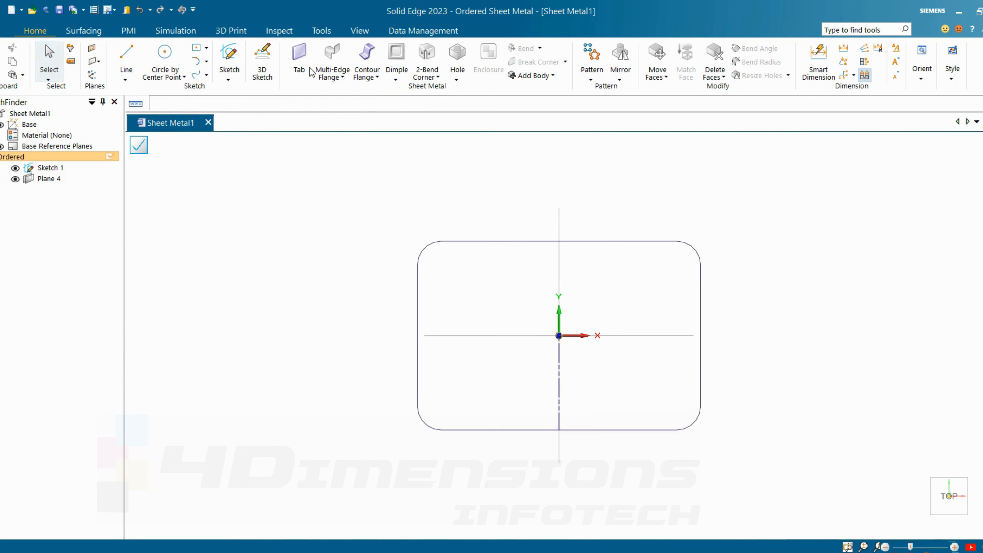
pyautogui.press('c')
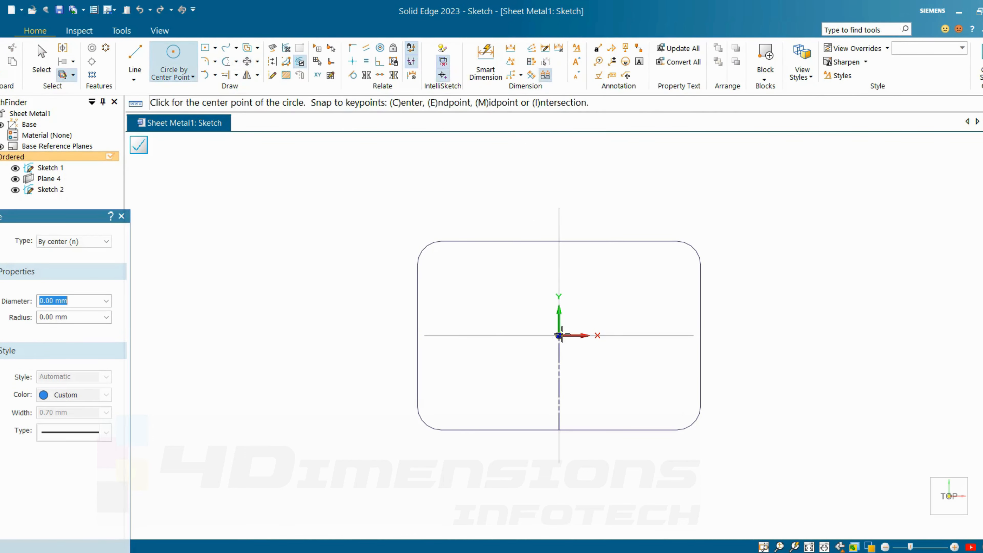
pyautogui.click(559, 335)
pyautogui.click(616, 271)
pyautogui.press('Escape')
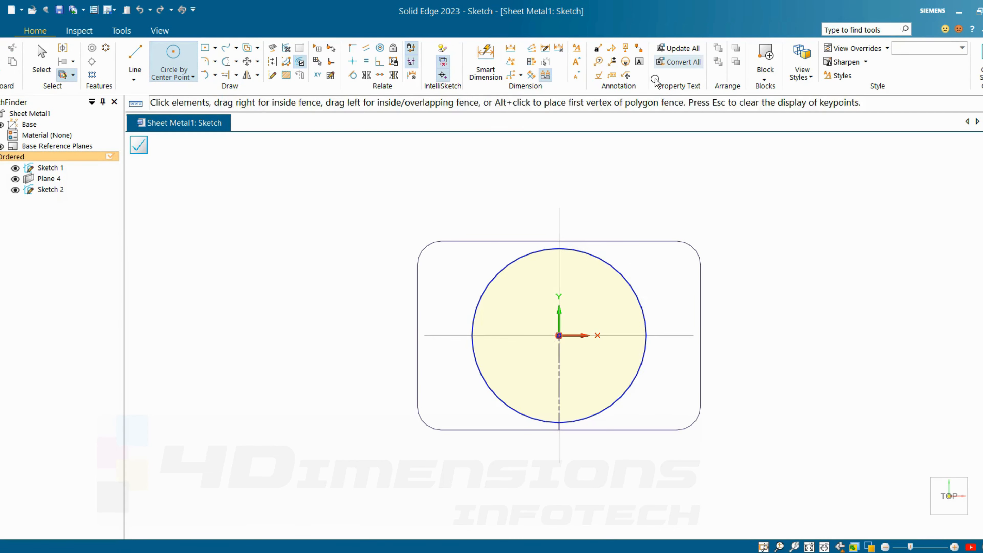
# - Dimension the circle's diameter and set it to 70 mm
pyautogui.press('d')
pyautogui.click(603, 262)
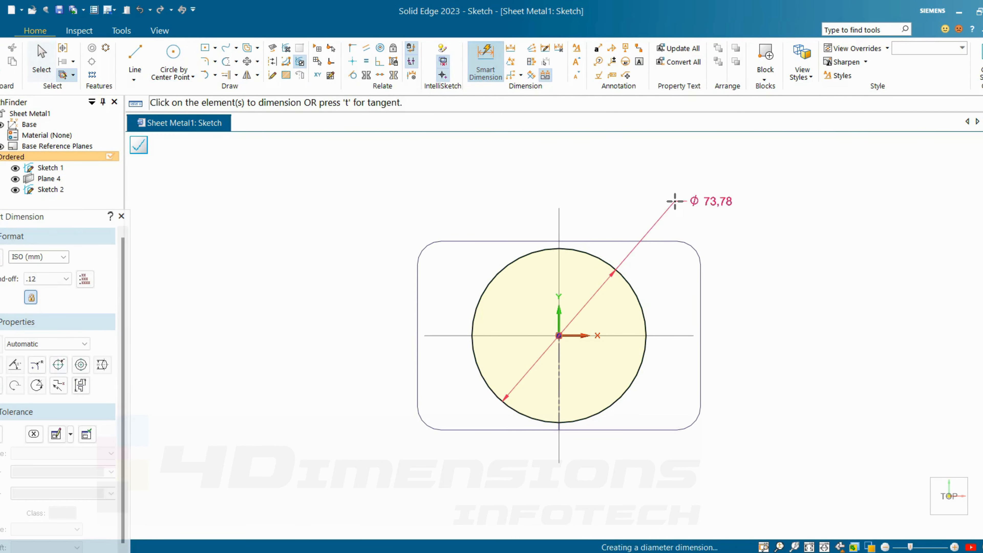
pyautogui.click(669, 202)
pyautogui.write('70')
pyautogui.press('Return')
pyautogui.press('Escape')
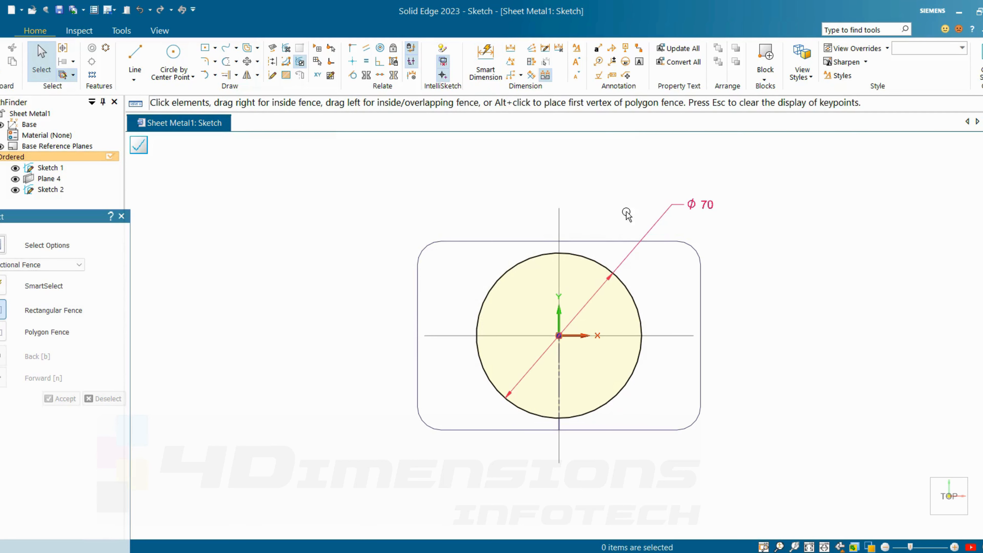
# - Project the three slit lines of the rounded rectangle's sketch into the circle sketch using Tangent Wireframe selection
pyautogui.scroll(5, 544, 455)
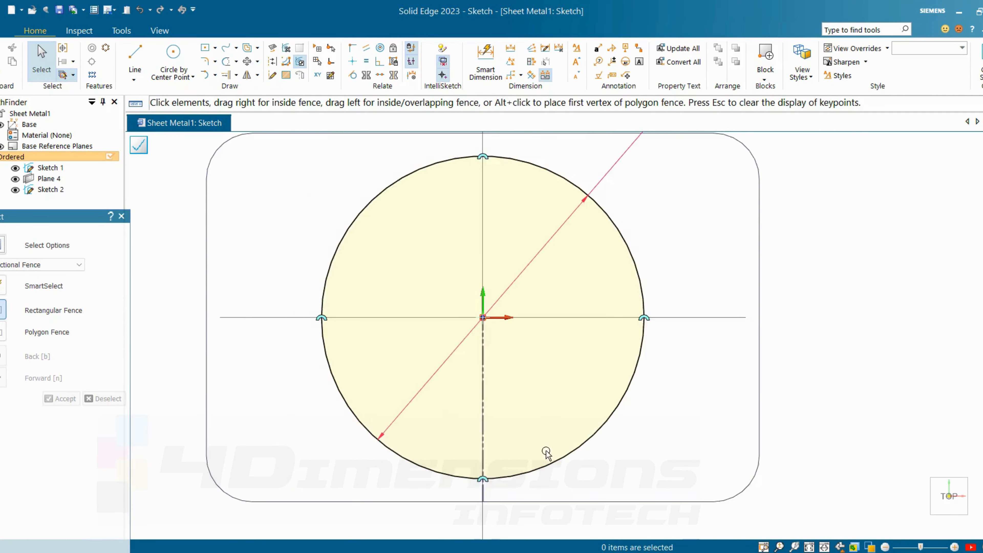
pyautogui.scroll(3, 493, 456)
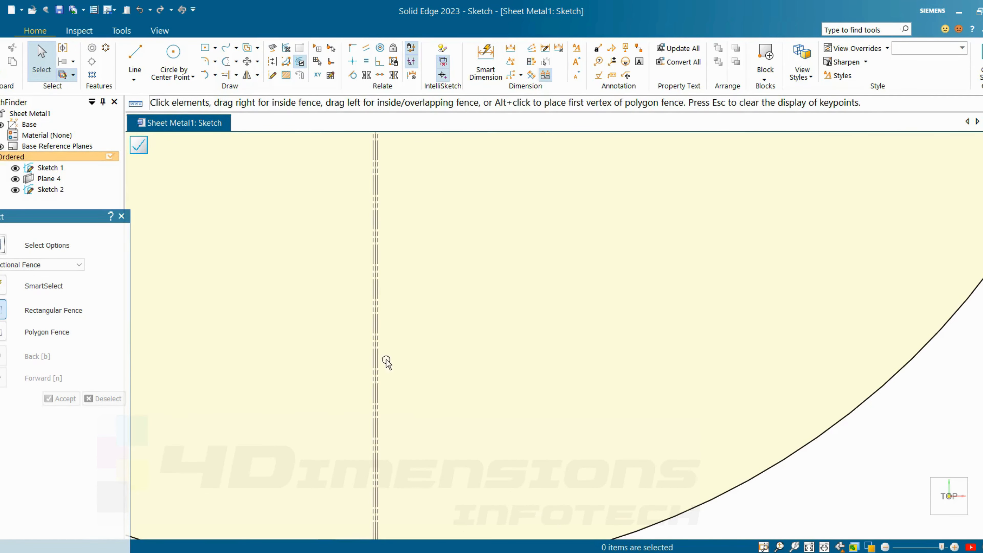
pyautogui.click(272, 48)
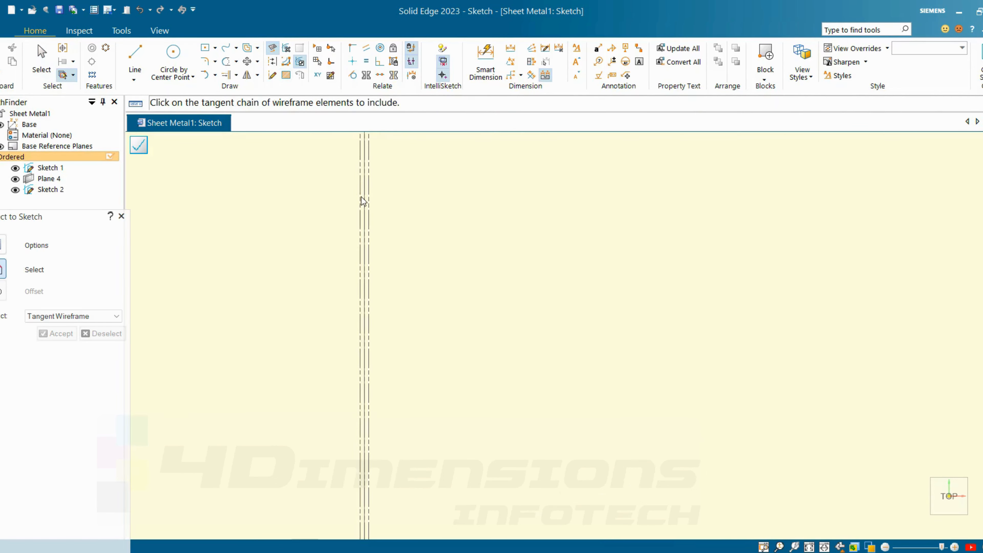
pyautogui.click(362, 197)
pyautogui.click(367, 206)
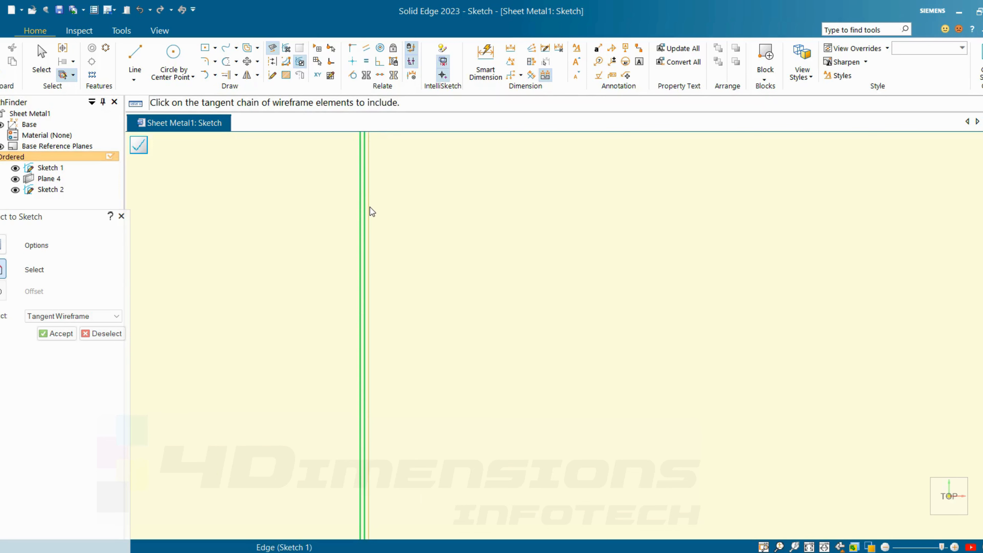
pyautogui.click(370, 207)
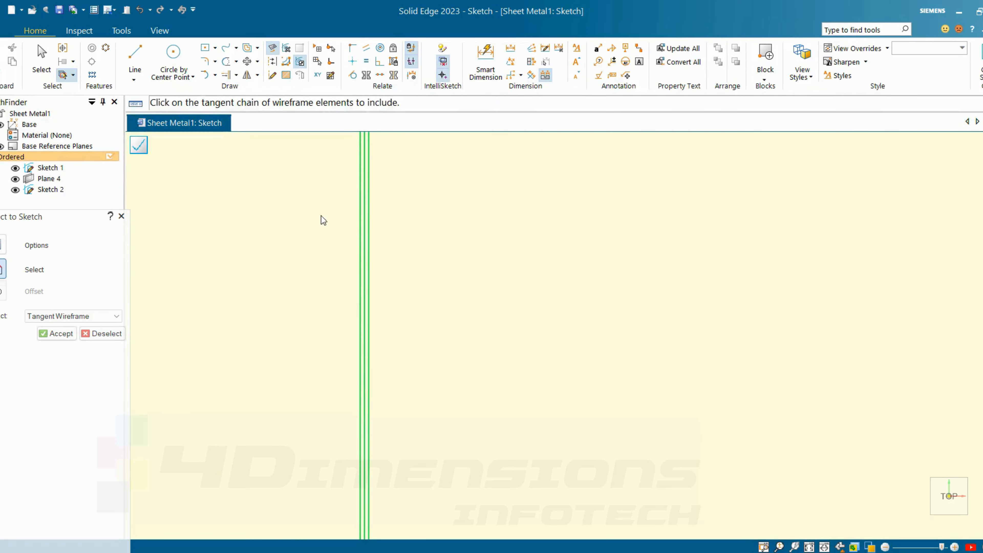
pyautogui.click(71, 333)
# - Convert the three projected slit lines to construction geometry and trim the circle between the outer two
pyautogui.scroll(-8, 475, 291)
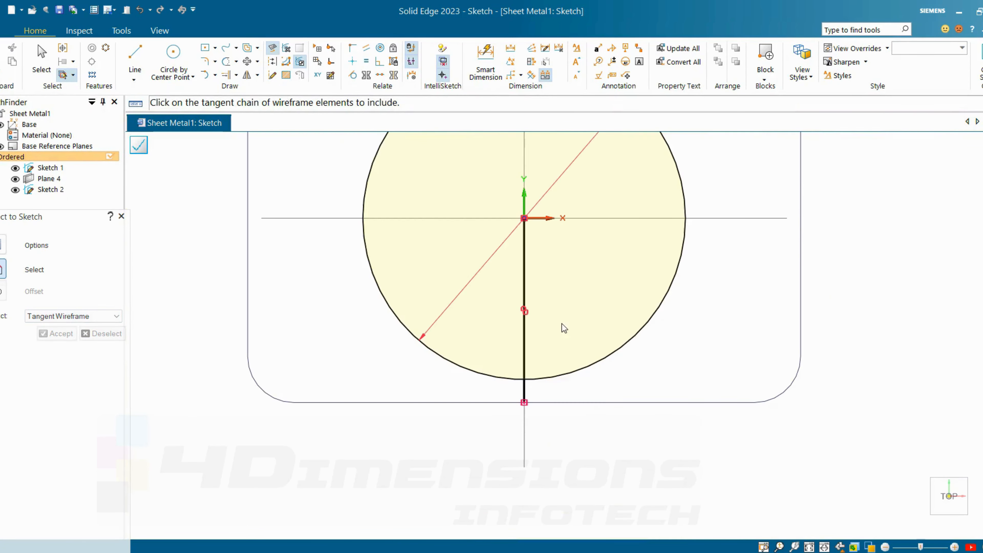
pyautogui.scroll(3, 562, 323)
pyautogui.scroll(-3, 517, 409)
pyautogui.scroll(4, 534, 432)
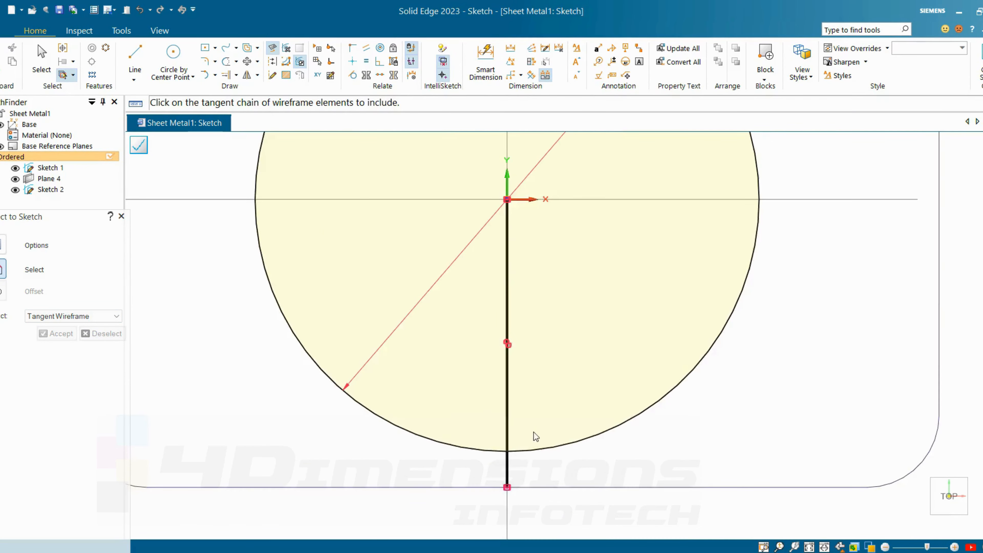
pyautogui.scroll(-2, 508, 493)
pyautogui.moveTo(502, 458); pyautogui.dragTo(521, 434, button='right')
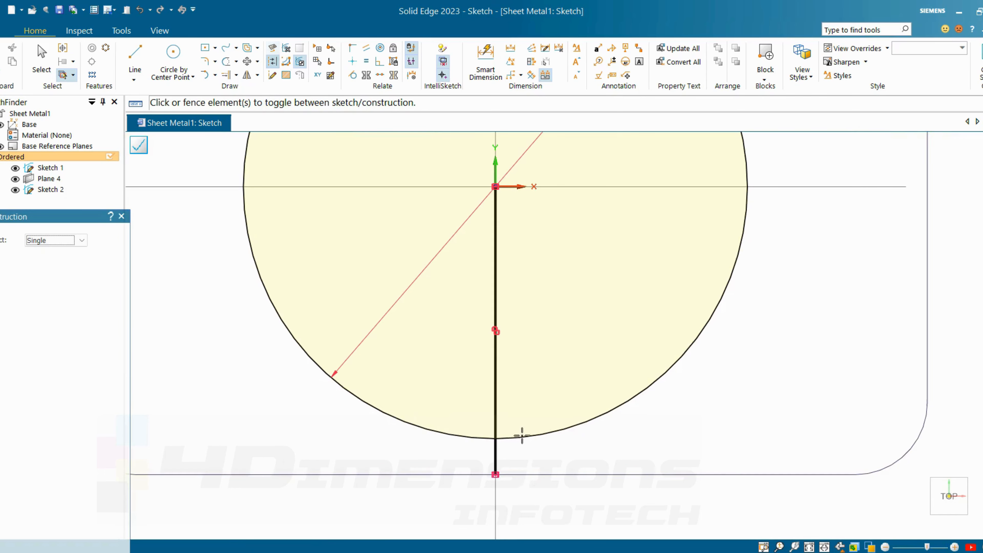
pyautogui.scroll(8, 494, 473)
pyautogui.click(425, 446)
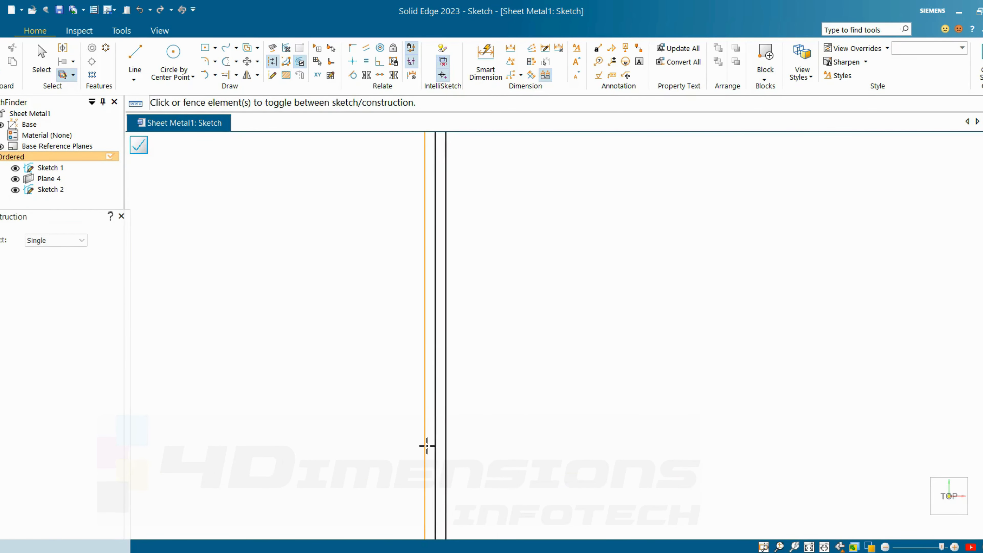
pyautogui.click(435, 445)
pyautogui.click(446, 445)
pyautogui.scroll(-5, 446, 441)
pyautogui.scroll(8, 461, 336)
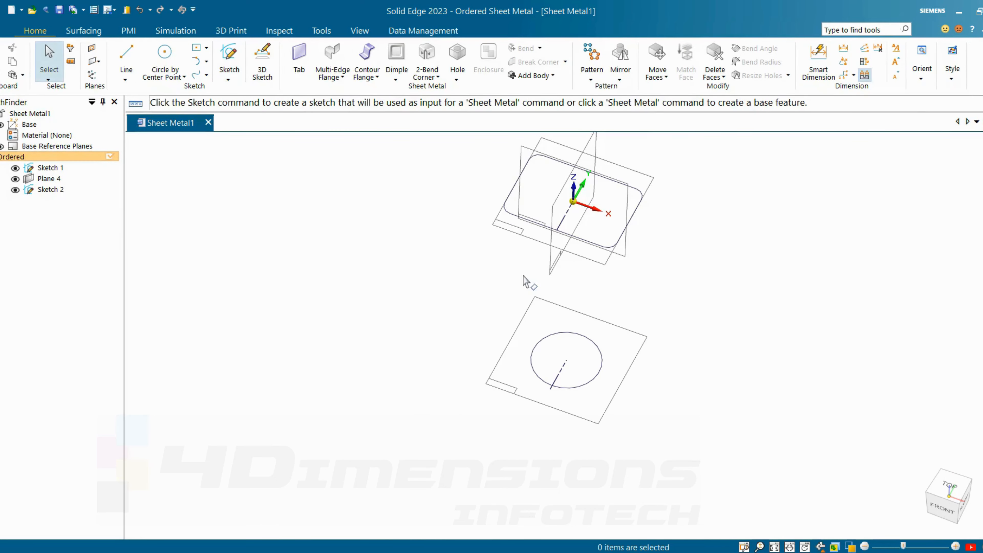
# - Hide the base coordinate system, the base reference planes and the lower parallel plane
pyautogui.scroll(-3, 581, 275)
pyautogui.moveTo(582, 275)
pyautogui.mouseDown(button='middle')
pyautogui.moveTo(614, 250)
pyautogui.moveTo(651, 263)
pyautogui.moveTo(727, 325)
pyautogui.moveTo(728, 303)
pyautogui.mouseUp(button='middle')
pyautogui.click(2, 146)
pyautogui.click(15, 178)
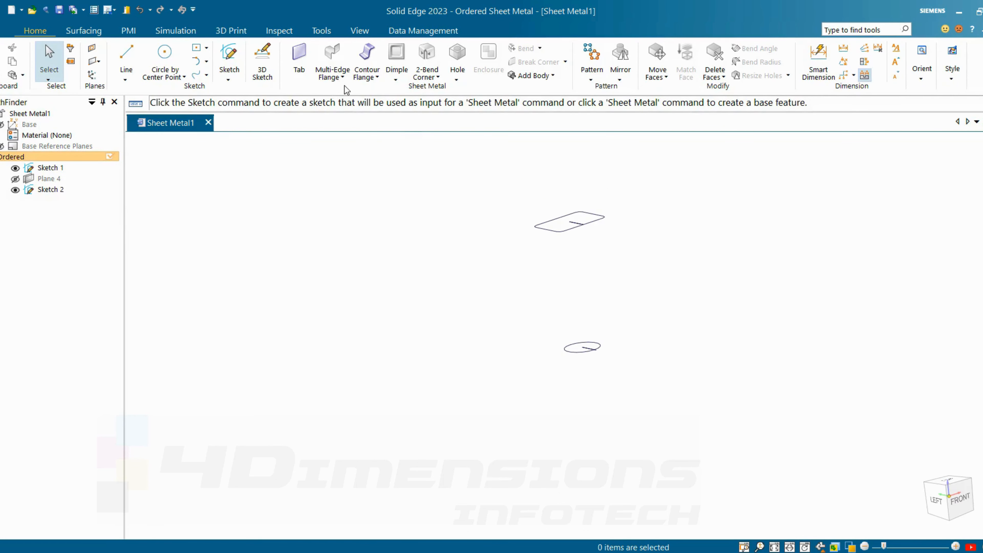
# - Start a Lofted Flange and accept the slit rounded rectangle chain as its first cross section
pyautogui.click(377, 77)
pyautogui.click(382, 104)
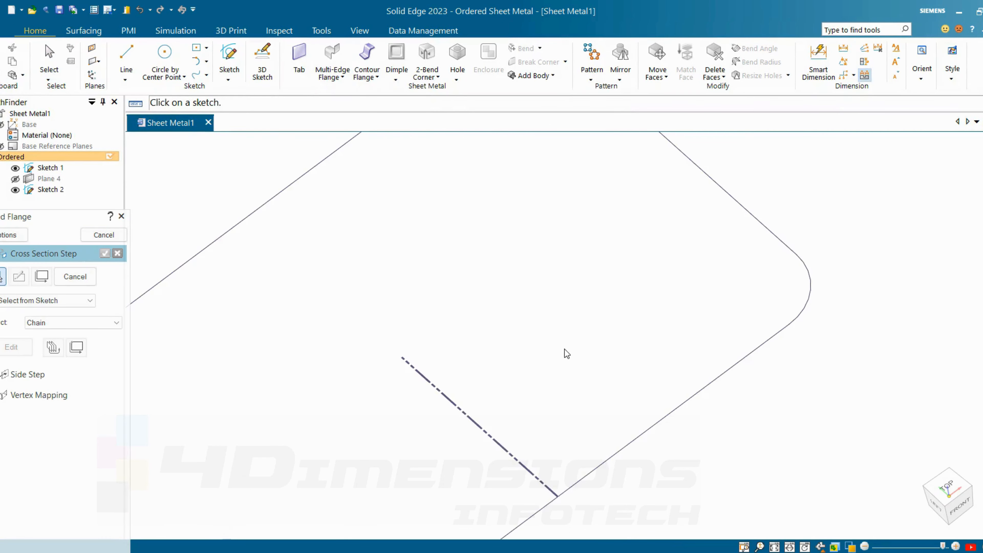
pyautogui.scroll(-5, 567, 353)
pyautogui.scroll(12, 560, 395)
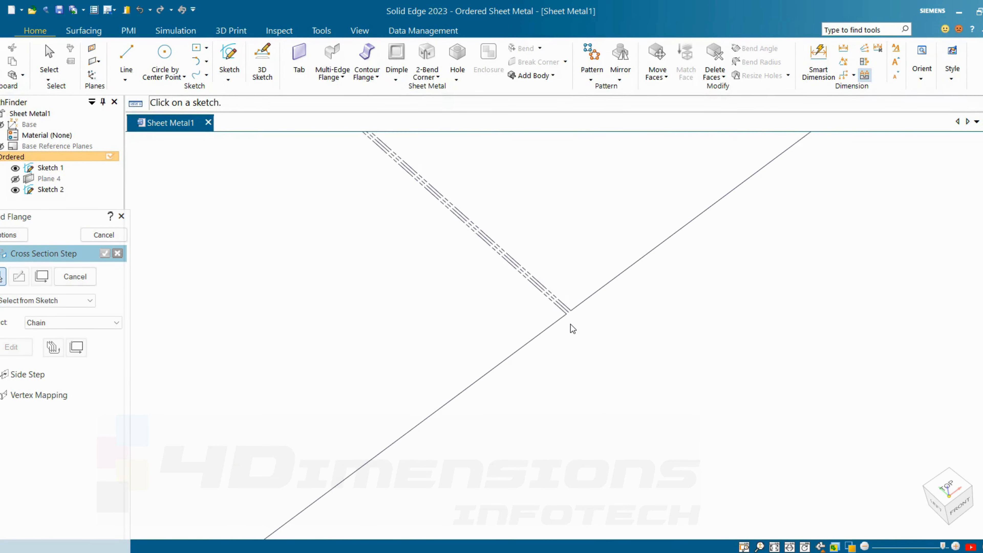
pyautogui.scroll(2, 571, 321)
pyautogui.click(564, 312)
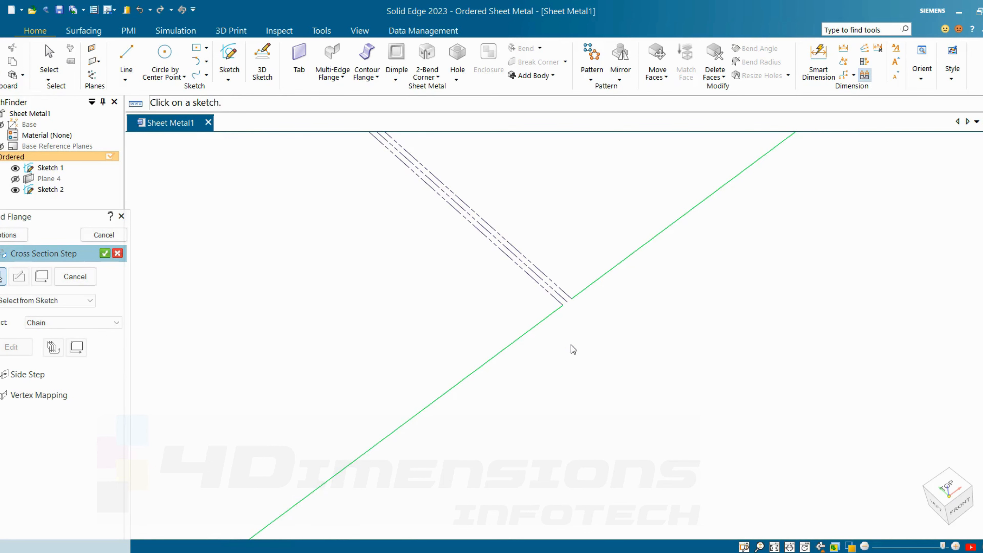
pyautogui.scroll(-3, 501, 290)
pyautogui.scroll(-4, 514, 298)
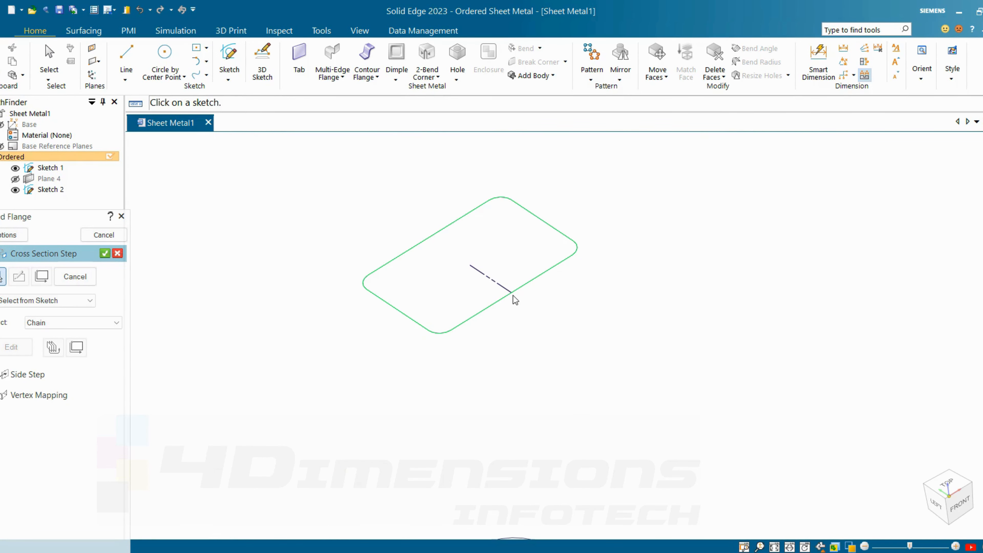
pyautogui.click(105, 254)
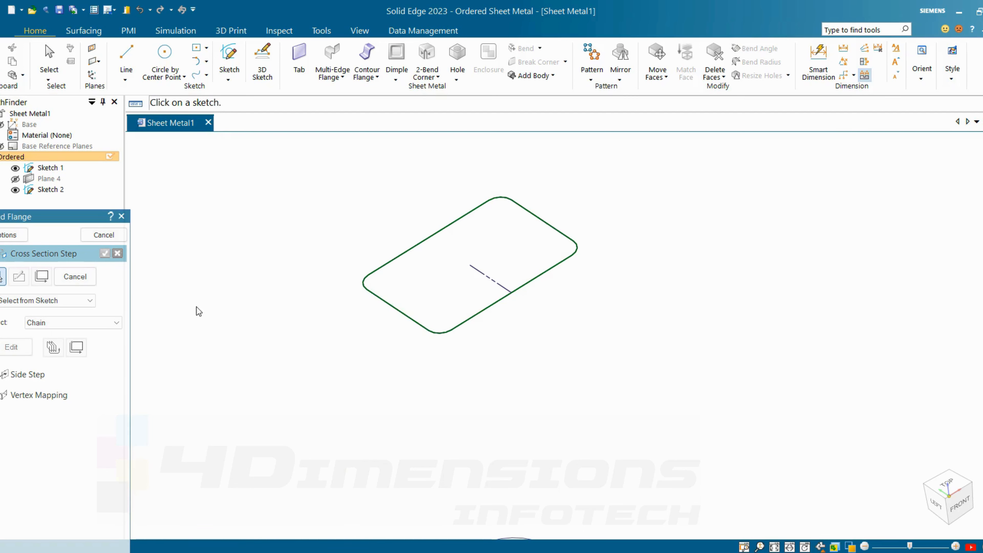
# - Accept the slit circle as the second cross section, starting at its endpoint beside the gap
pyautogui.scroll(-4, 528, 380)
pyautogui.scroll(3, 516, 393)
pyautogui.scroll(6, 515, 392)
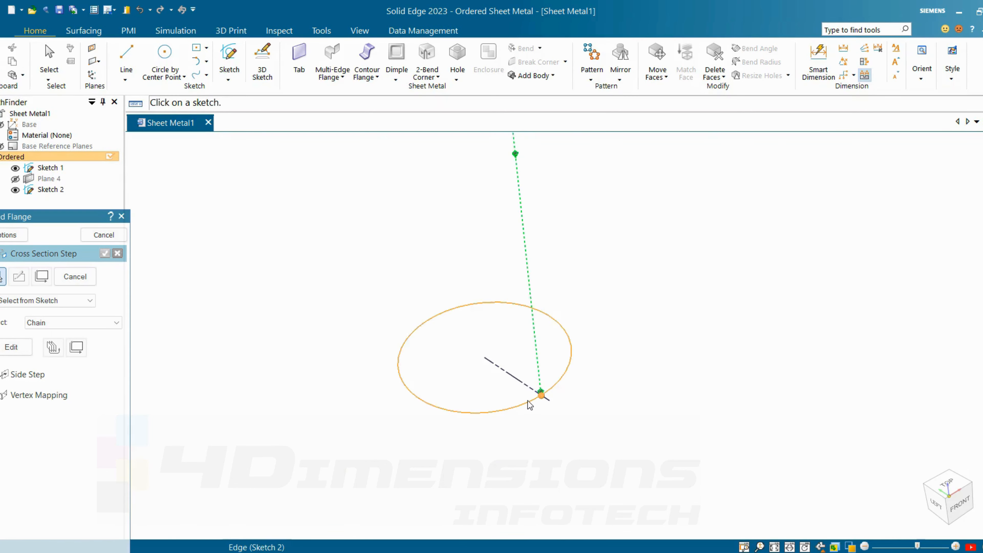
pyautogui.scroll(2, 548, 352)
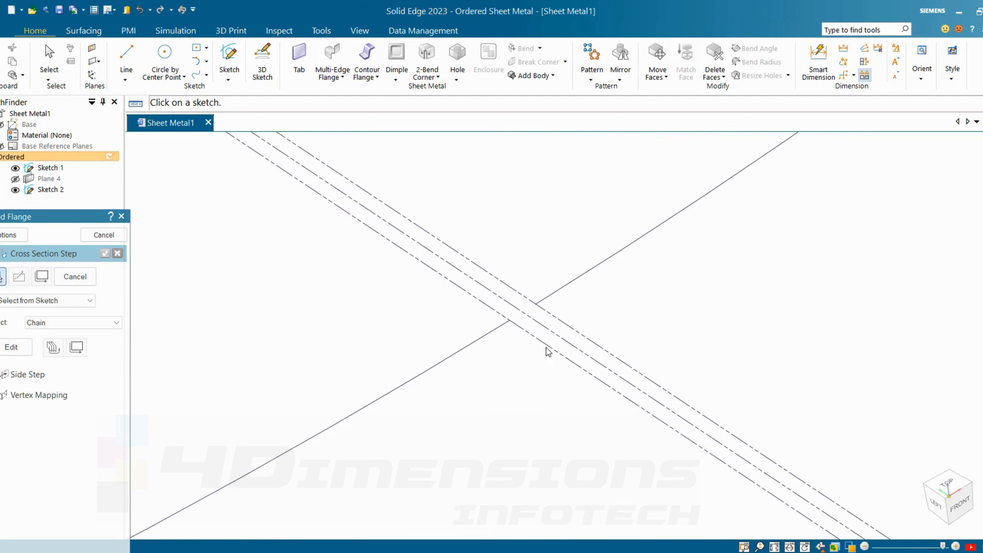
pyautogui.click(511, 326)
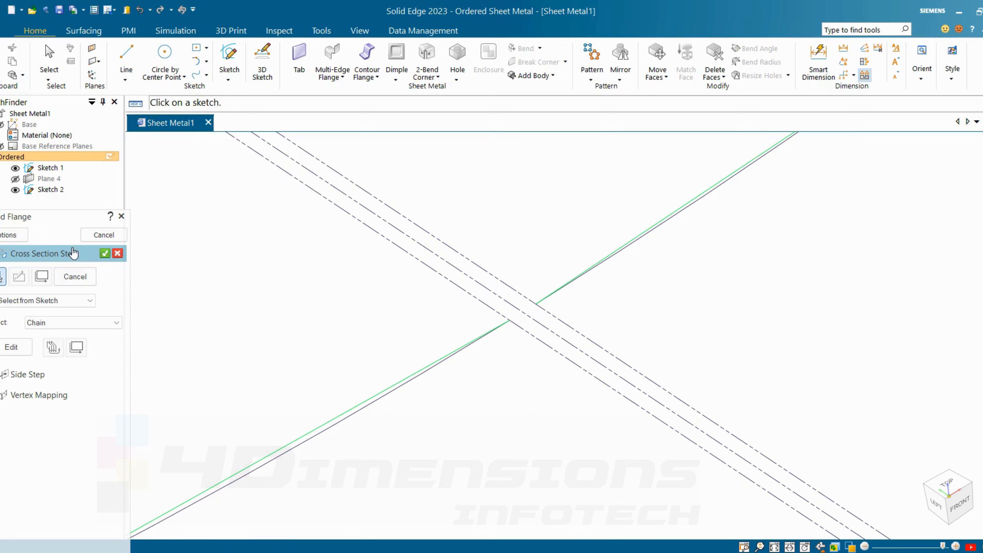
pyautogui.click(105, 254)
# - Place the 1.00 mm material thickness on the outside of the profiles and finish the lofted flange
pyautogui.scroll(-5, 607, 406)
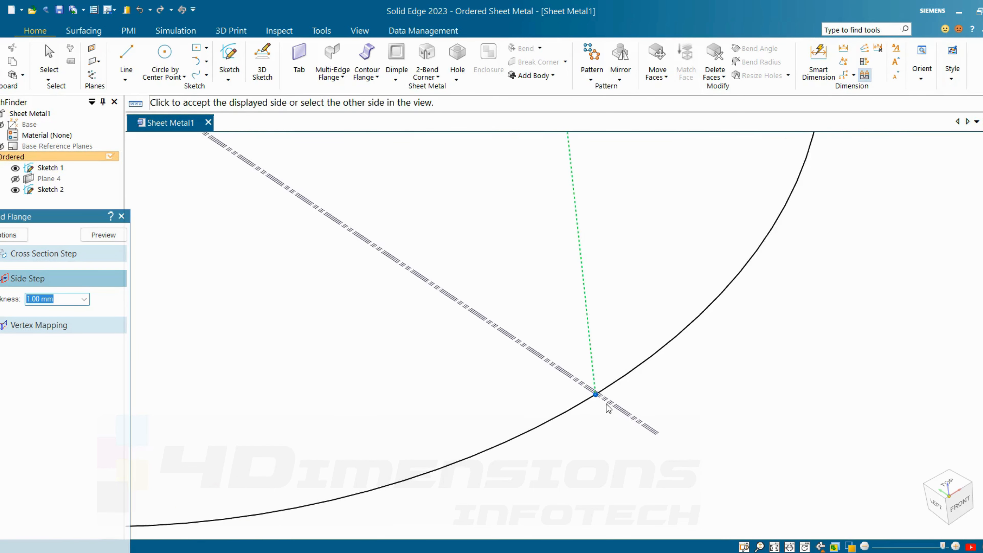
pyautogui.scroll(-3, 607, 406)
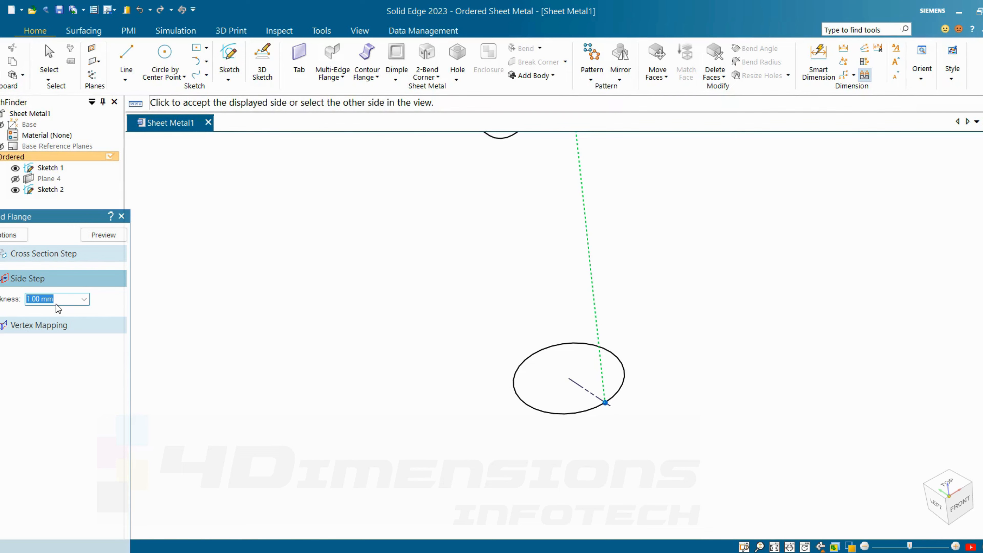
pyautogui.scroll(-4, 661, 342)
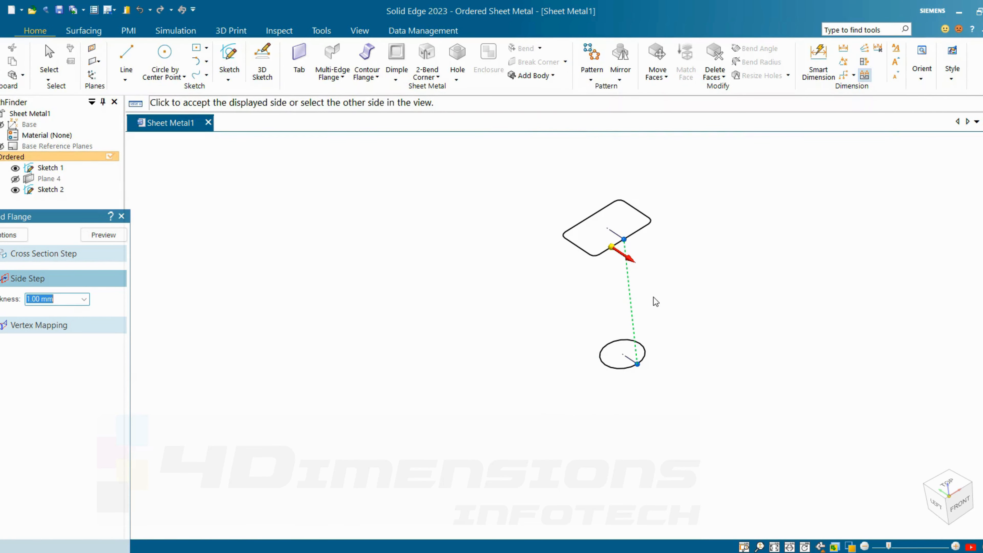
pyautogui.scroll(3, 623, 253)
pyautogui.moveTo(626, 270); pyautogui.dragTo(652, 298, button='middle')
pyautogui.scroll(3, 651, 300)
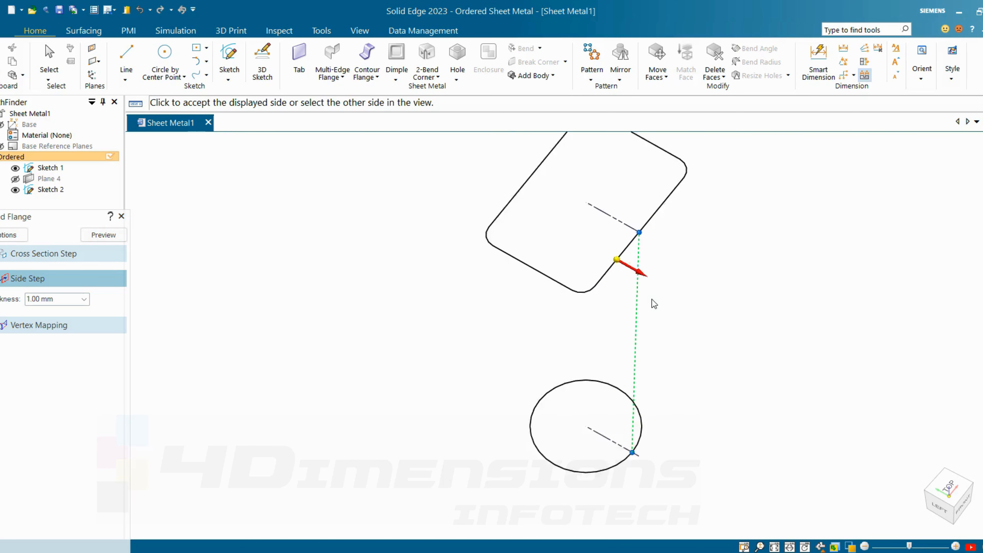
pyautogui.scroll(2, 654, 303)
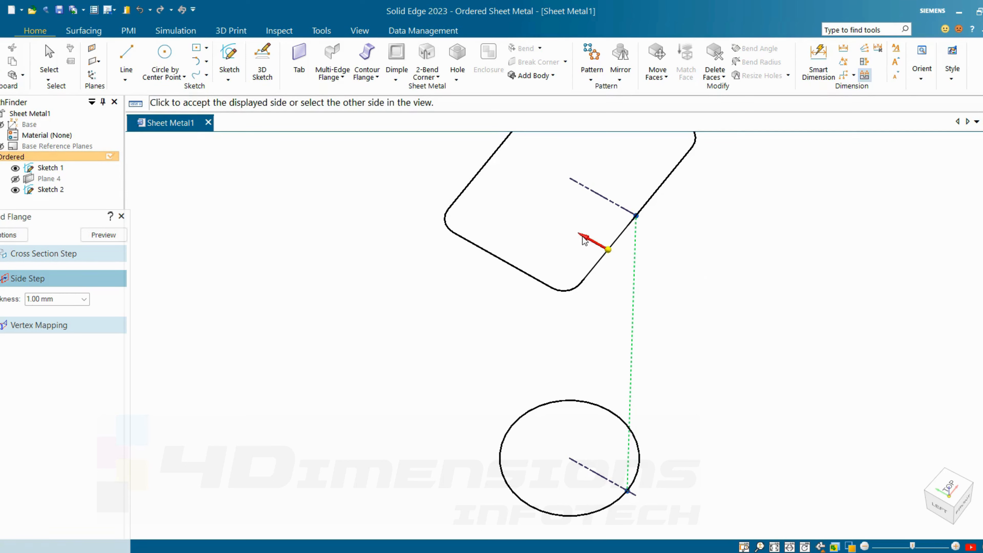
pyautogui.click(638, 274)
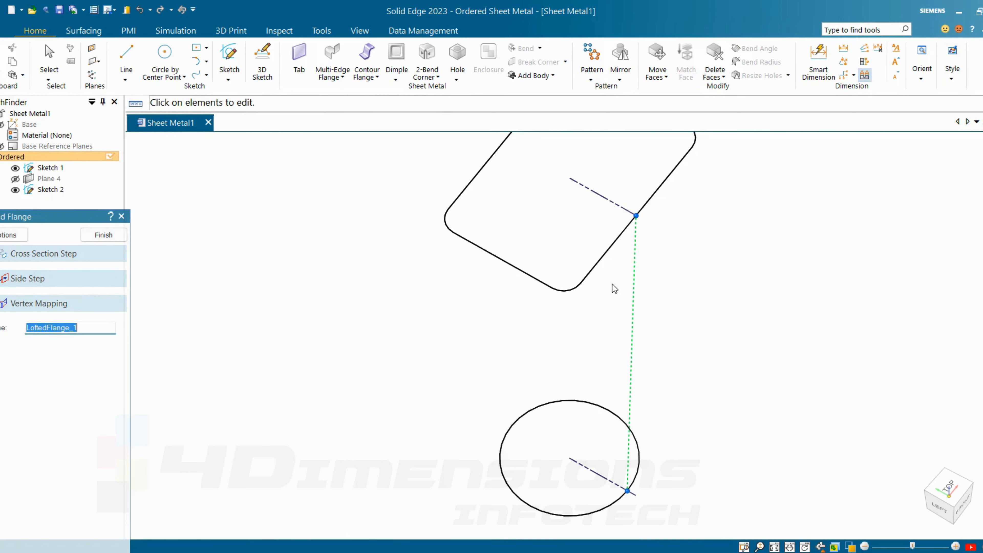
pyautogui.click(102, 235)
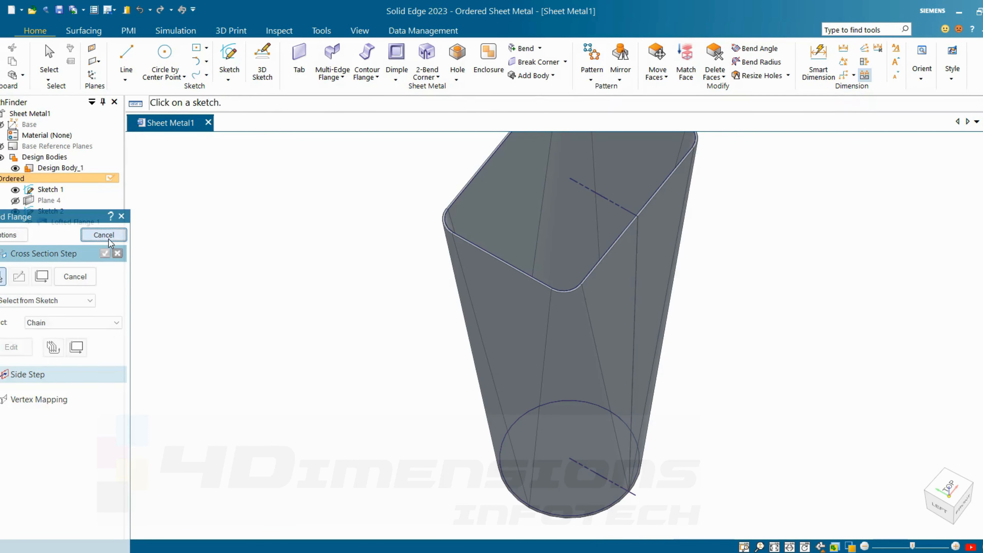
# - Close the Lofted Flange command and hide the circle and rounded rectangle sketches
pyautogui.moveTo(457, 341); pyautogui.dragTo(445, 224, button='middle')
pyautogui.scroll(5, 490, 296)
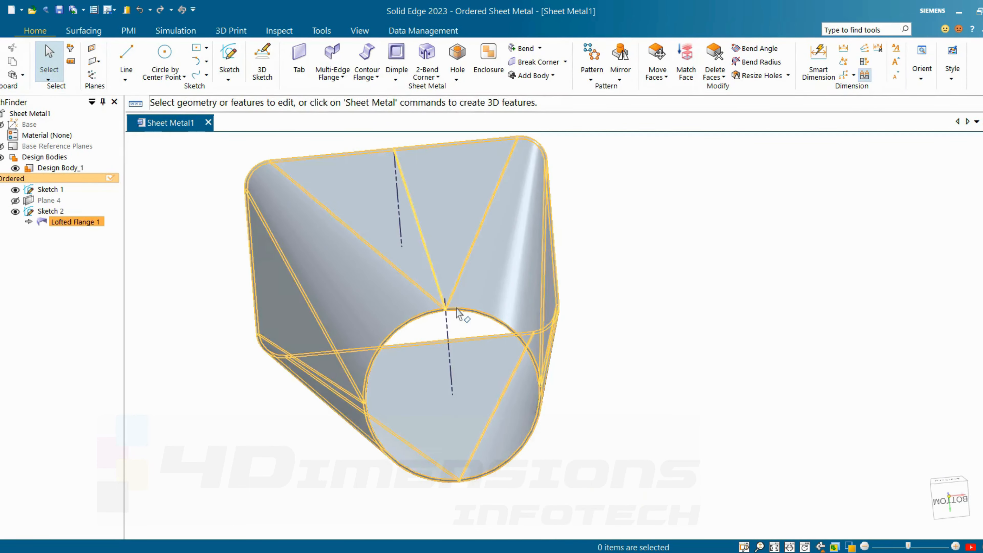
pyautogui.moveTo(458, 309); pyautogui.dragTo(537, 377, button='middle')
pyautogui.scroll(-5, 485, 333)
pyautogui.scroll(3, 500, 323)
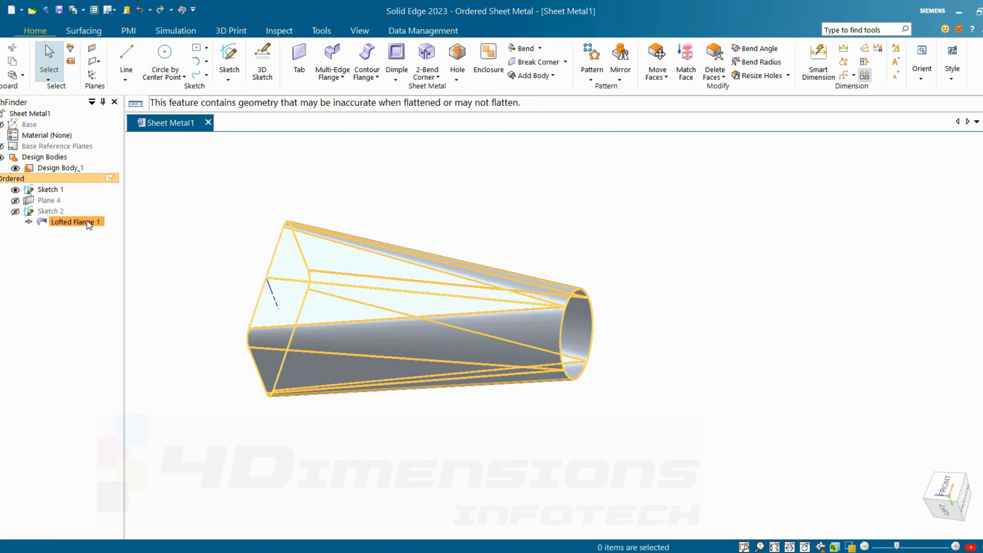
pyautogui.scroll(-2, 555, 263)
pyautogui.moveTo(555, 263); pyautogui.dragTo(624, 415, button='middle')
pyautogui.click(15, 189)
pyautogui.scroll(4, 486, 283)
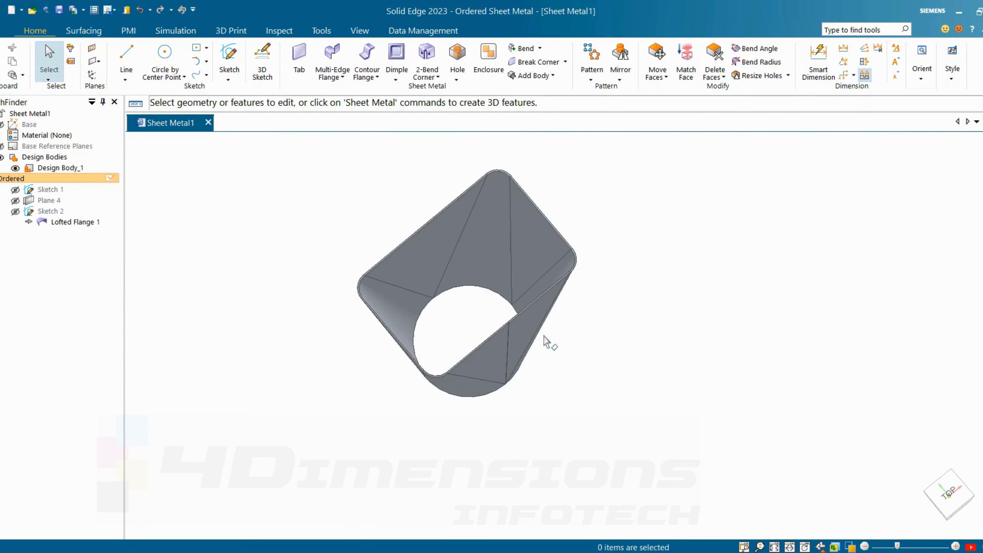
pyautogui.moveTo(548, 342); pyautogui.dragTo(559, 218, button='middle')
pyautogui.scroll(-3, 560, 218)
pyautogui.moveTo(586, 344); pyautogui.dragTo(661, 338, button='middle')
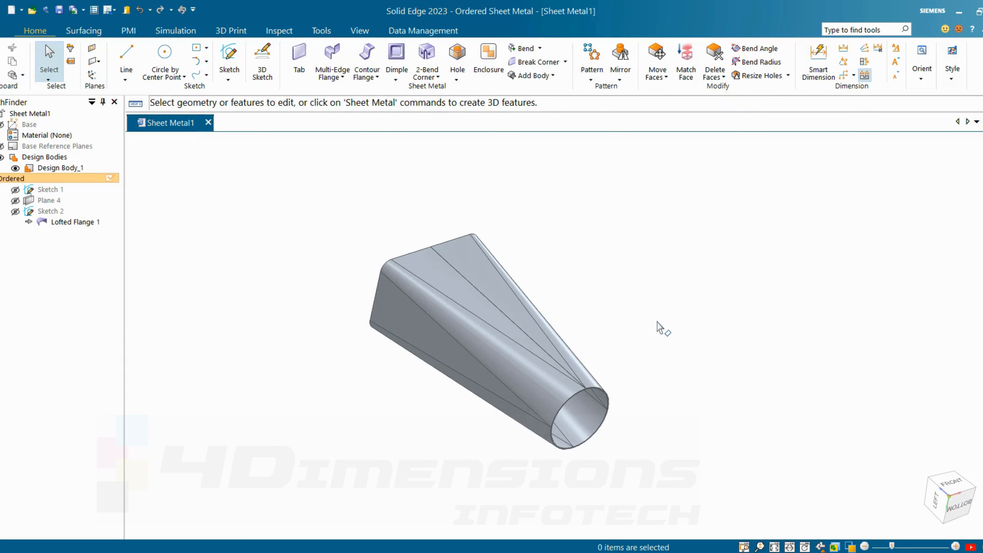
pyautogui.click(539, 48)
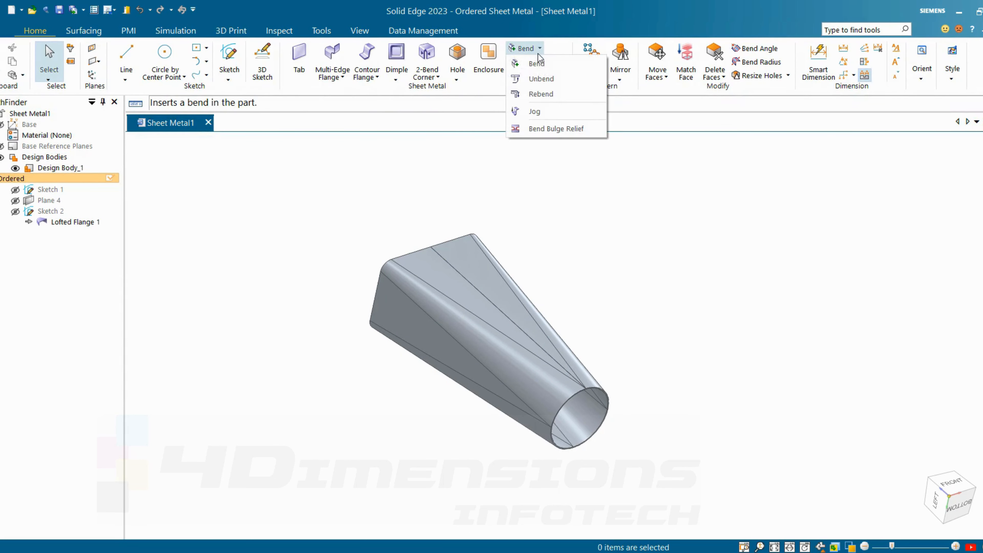
pyautogui.click(673, 203)
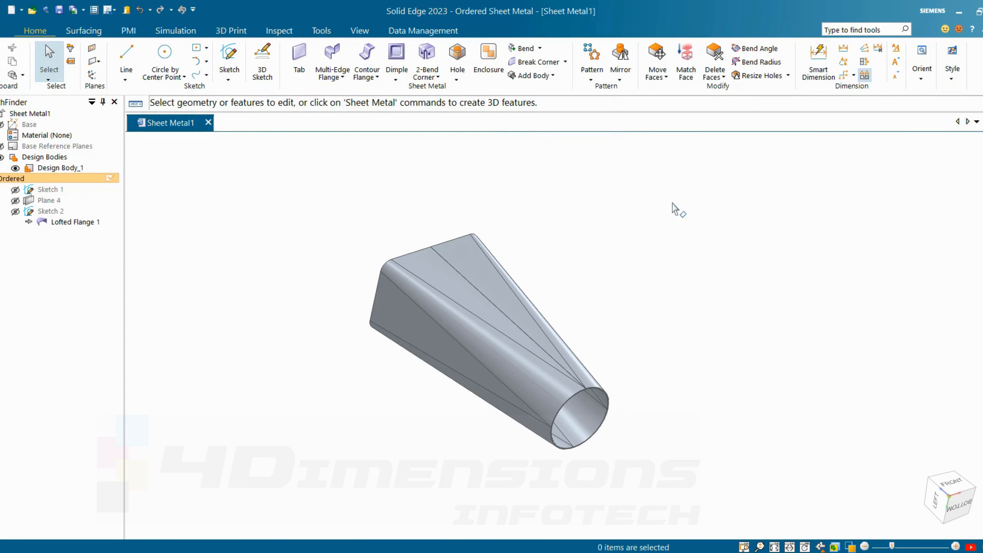
# - Create a new document from the iso metric part.par template and switch it to the sheet metal environment
pyautogui.hotkey('ctrl', 'n')
pyautogui.click(493, 211)
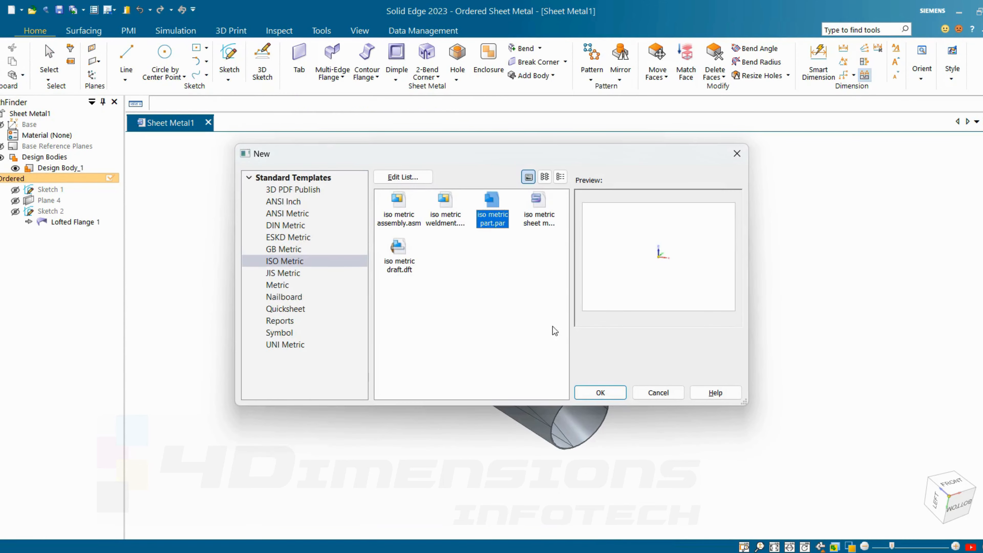
pyautogui.click(542, 214)
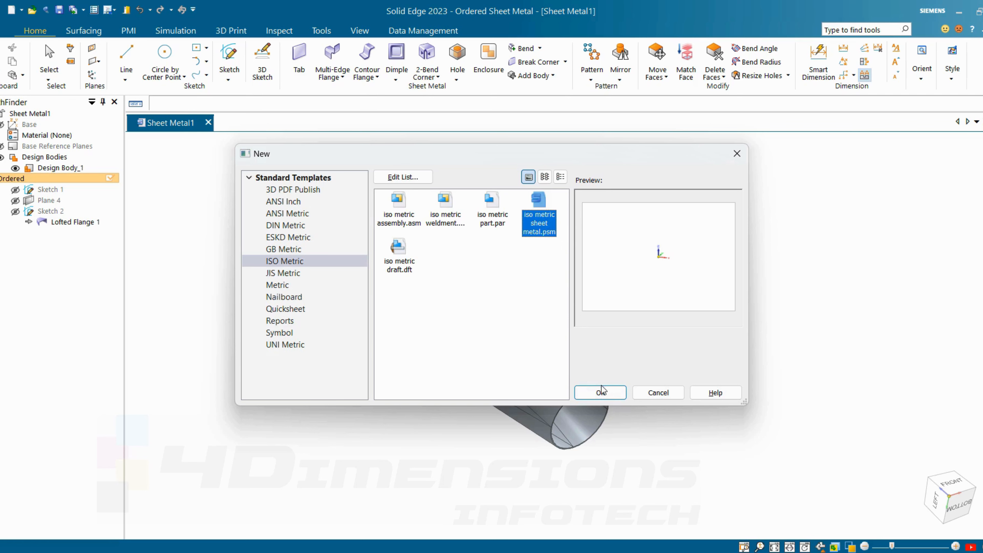
pyautogui.click(486, 217)
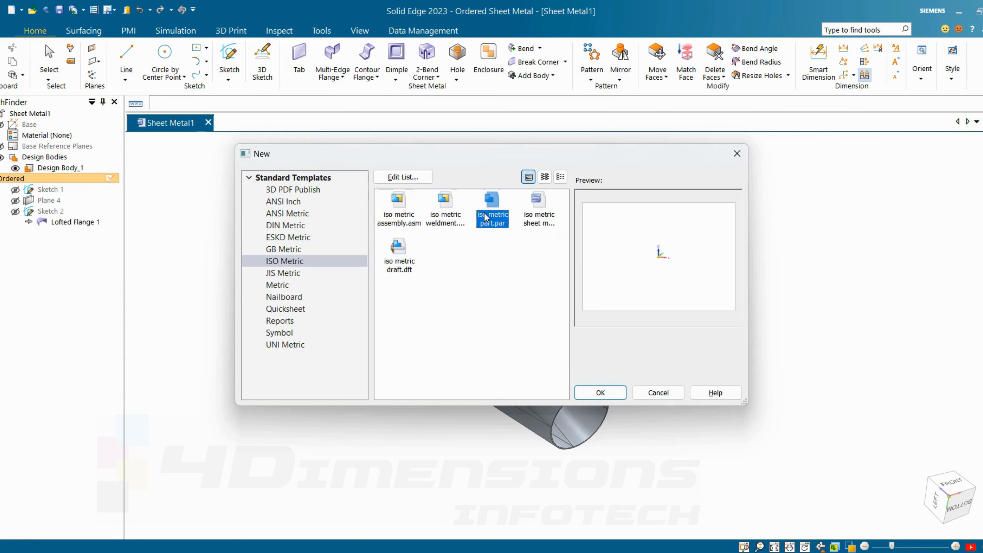
pyautogui.click(600, 392)
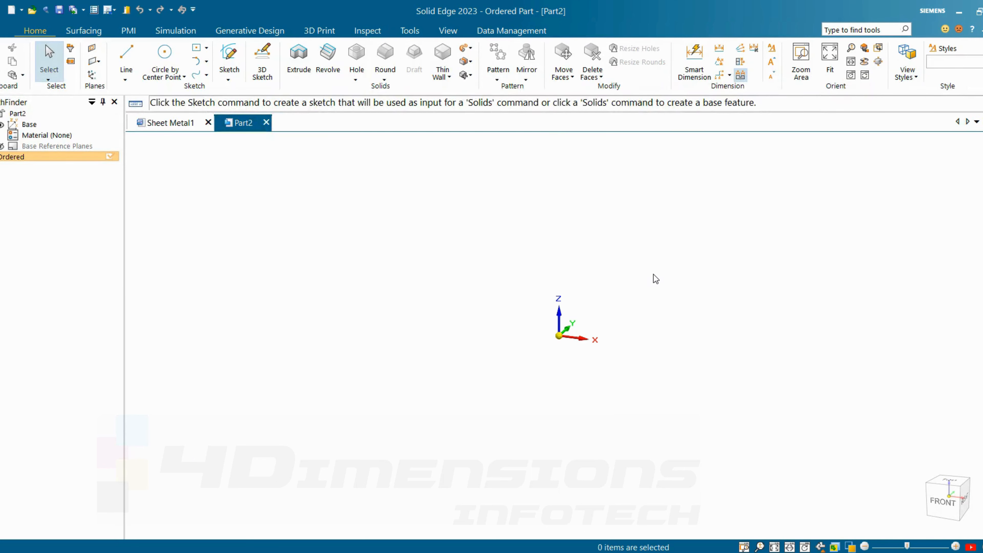
pyautogui.click(411, 31)
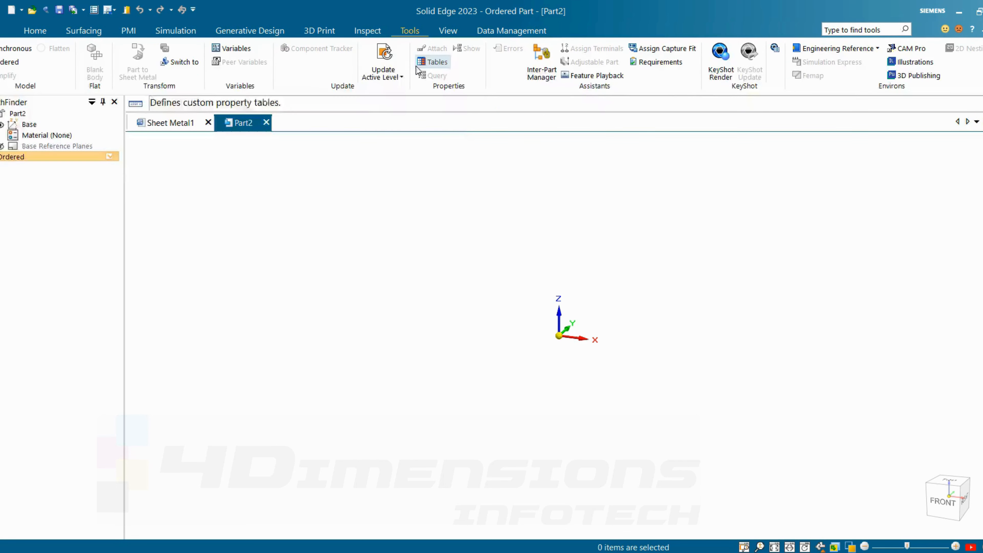
pyautogui.click(184, 63)
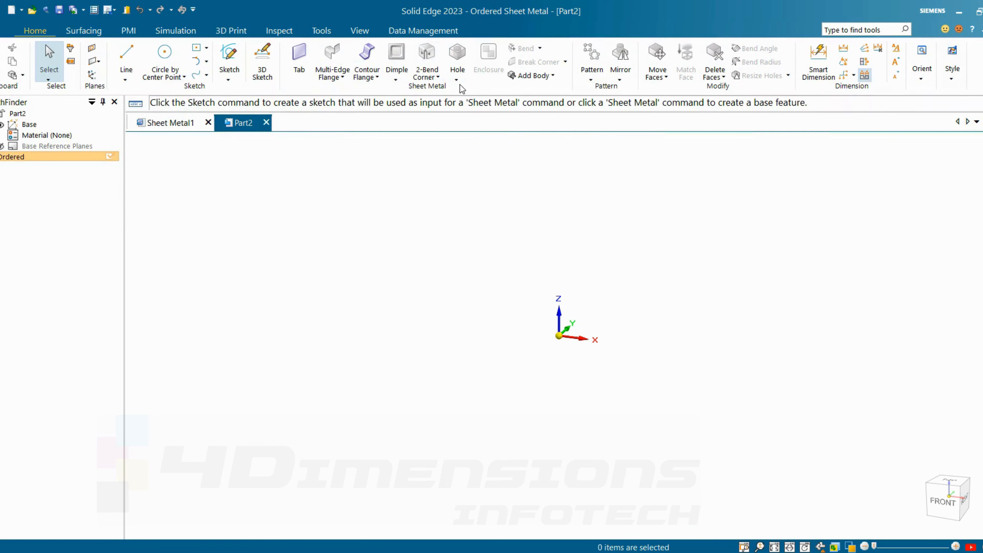
# - Start a Tab on the horizontal XY plane and sketch a rectangle about 224.5 by 98 mm centred on the origin
pyautogui.click(298, 61)
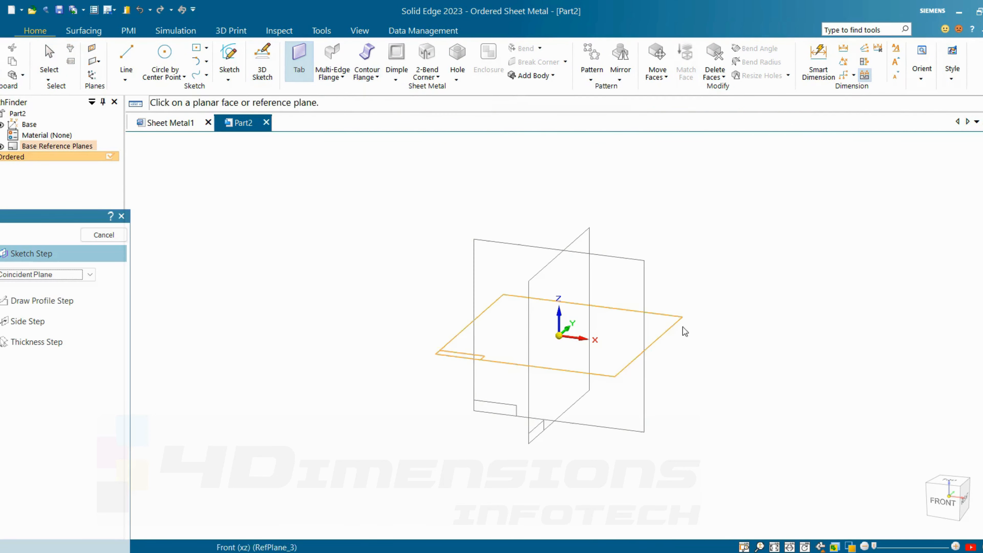
pyautogui.click(680, 321)
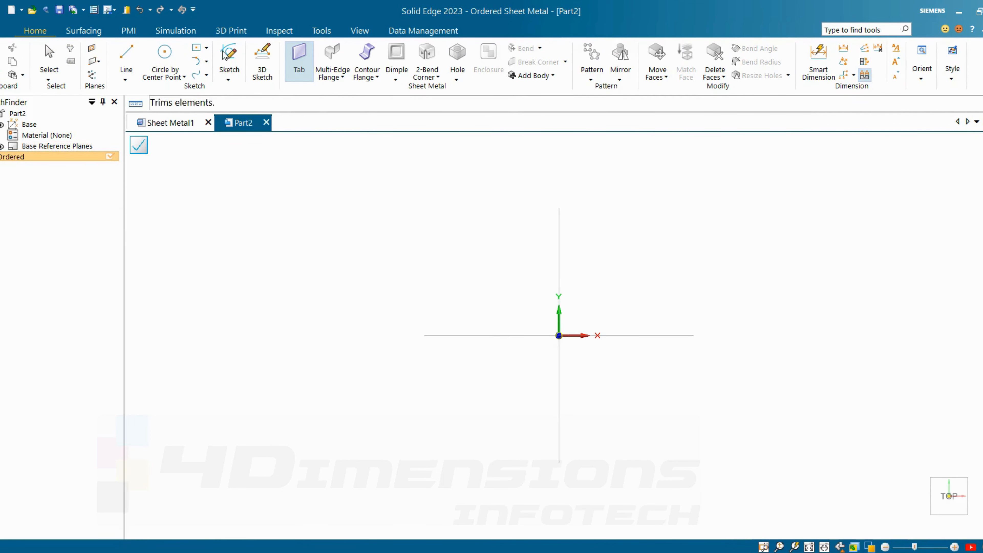
pyautogui.click(215, 49)
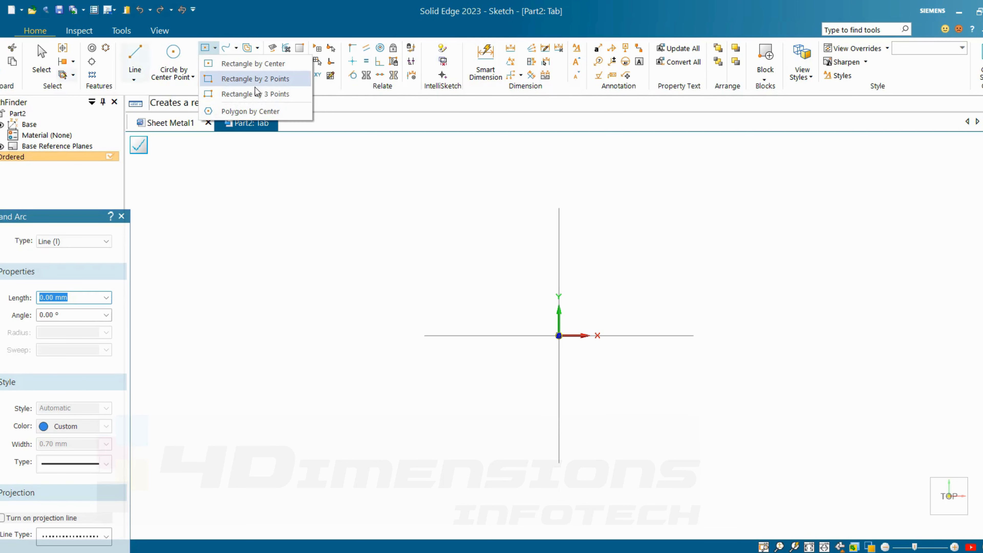
pyautogui.click(278, 64)
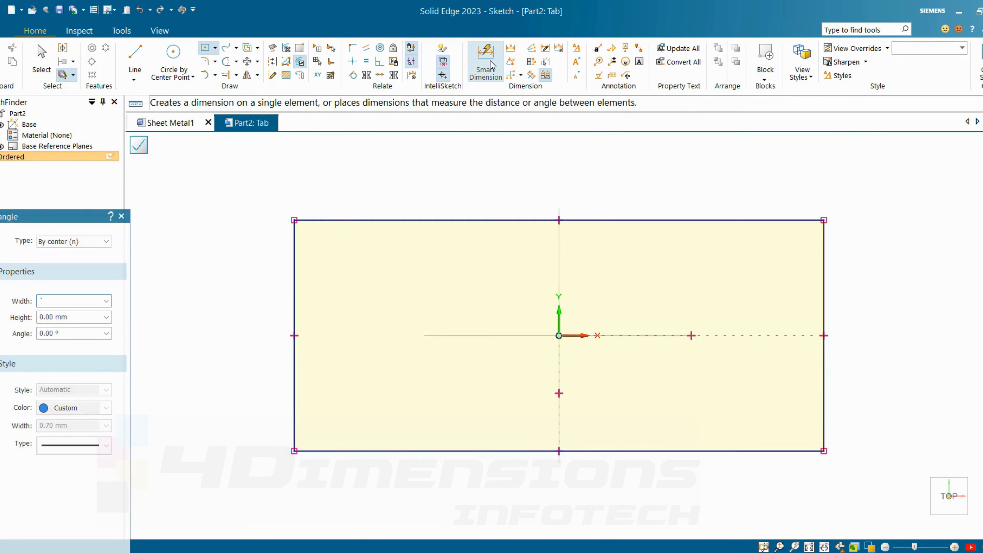
# - Dimension the rectangle's width between its two vertical edges as 225 mm
pyautogui.click(489, 62)
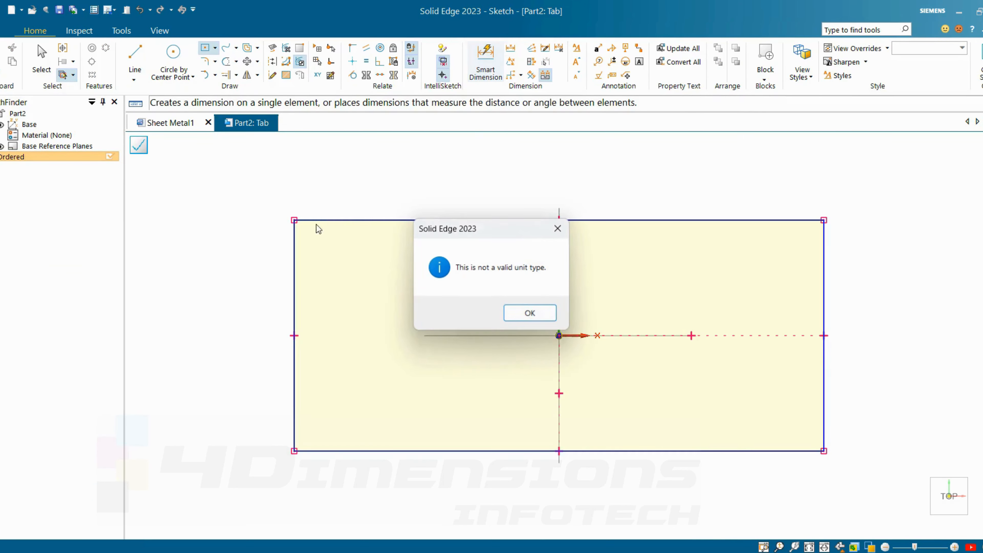
pyautogui.click(558, 228)
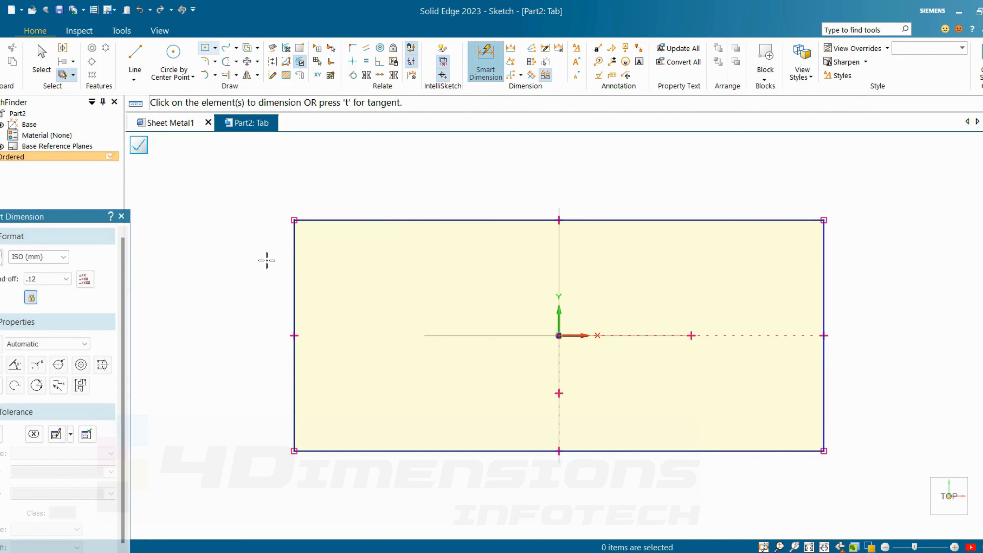
pyautogui.click(297, 265)
pyautogui.click(825, 314)
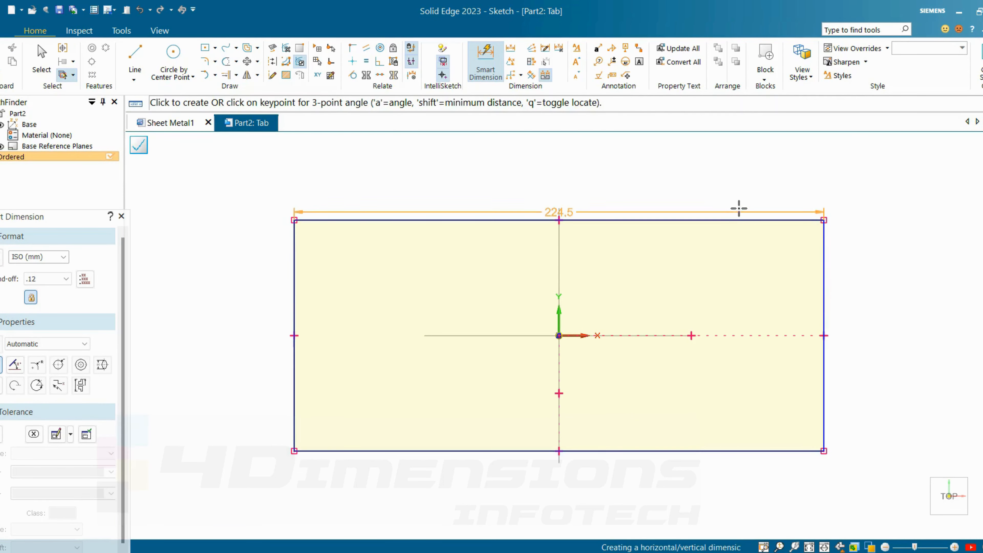
pyautogui.click(731, 190)
pyautogui.press('Return')
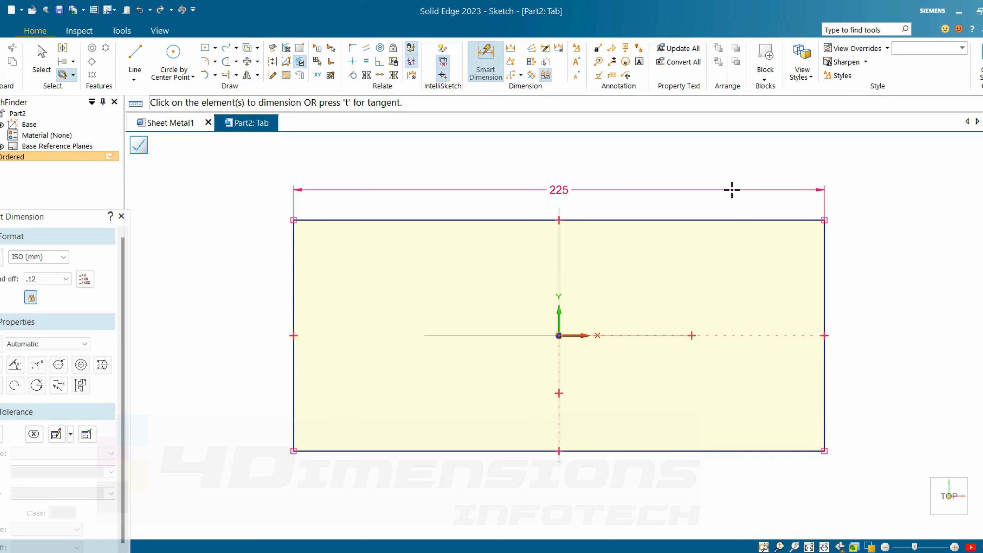
# - Dimension the rectangle's height between its two horizontal edges as 120 mm
pyautogui.click(729, 220)
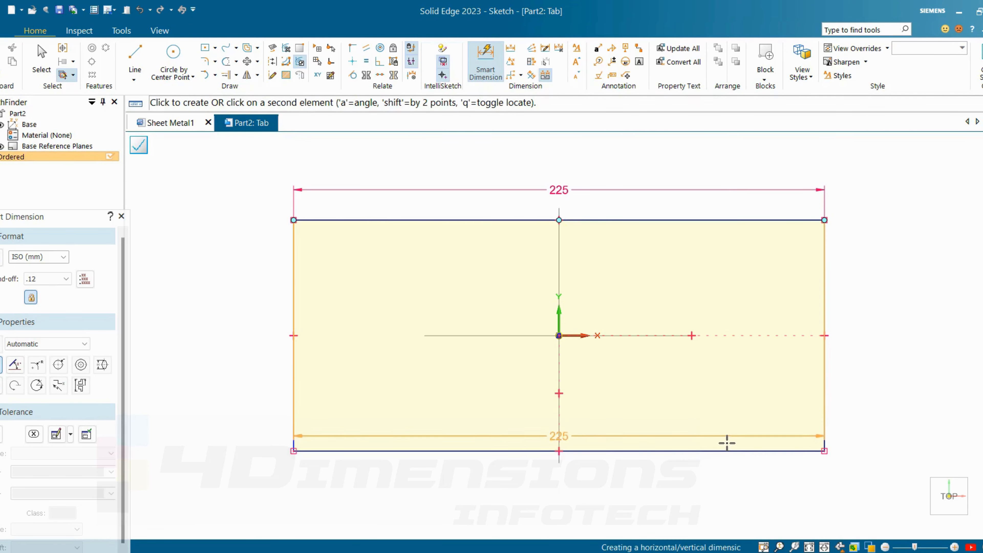
pyautogui.click(726, 451)
pyautogui.click(855, 368)
pyautogui.write('1')
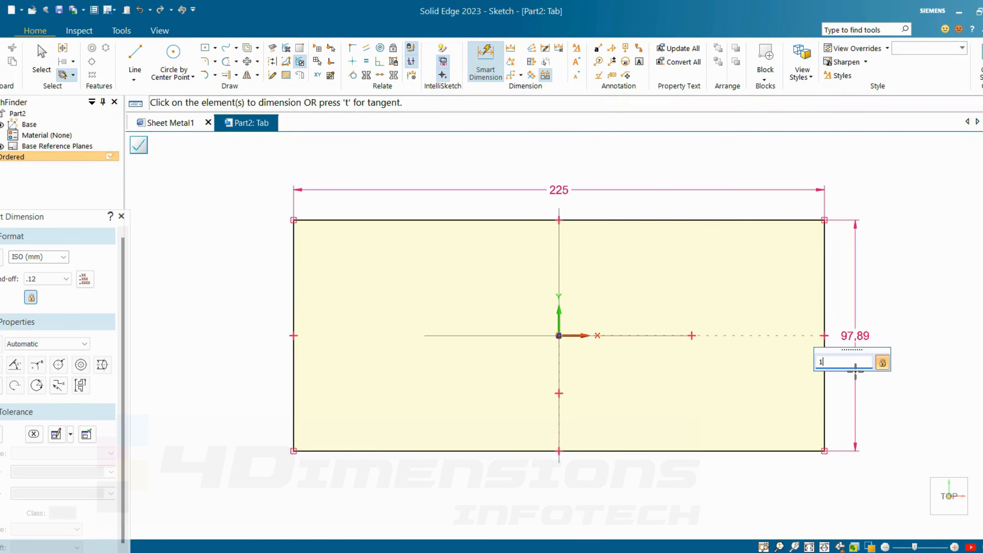
pyautogui.write('20')
pyautogui.press('Return')
# - Close the rectangle sketch, choose the side for the material thickness, and finish the tab
pyautogui.click(980, 62)
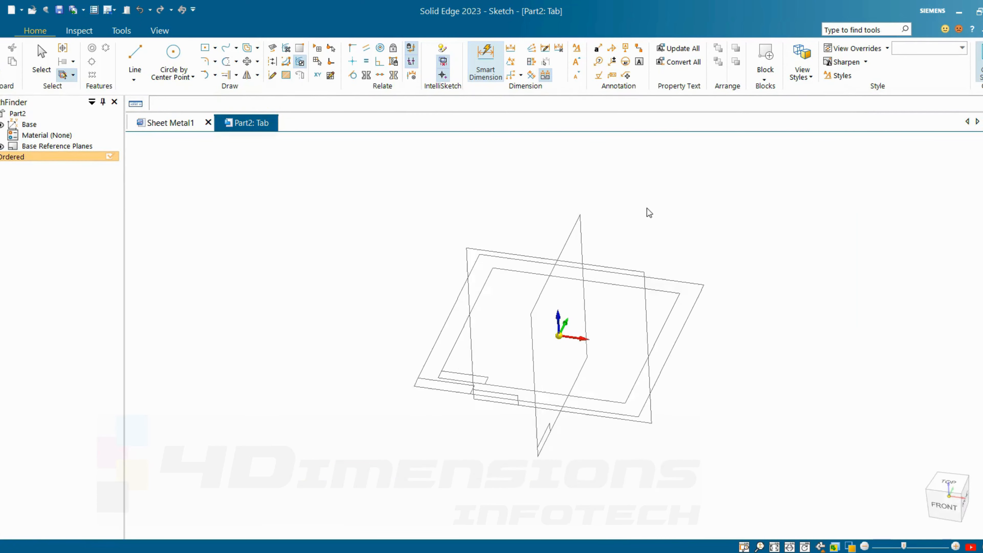
pyautogui.click(421, 277)
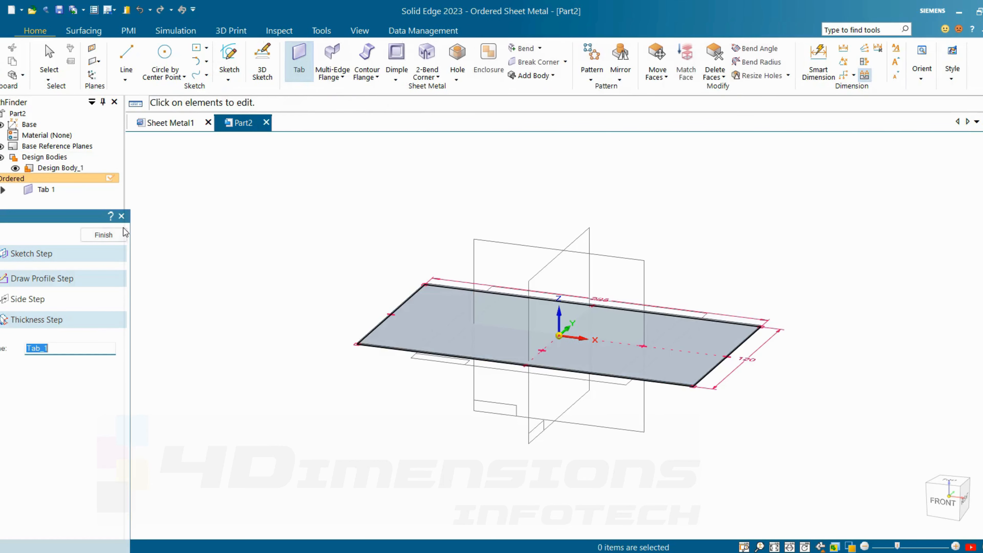
pyautogui.click(102, 235)
pyautogui.press('Escape')
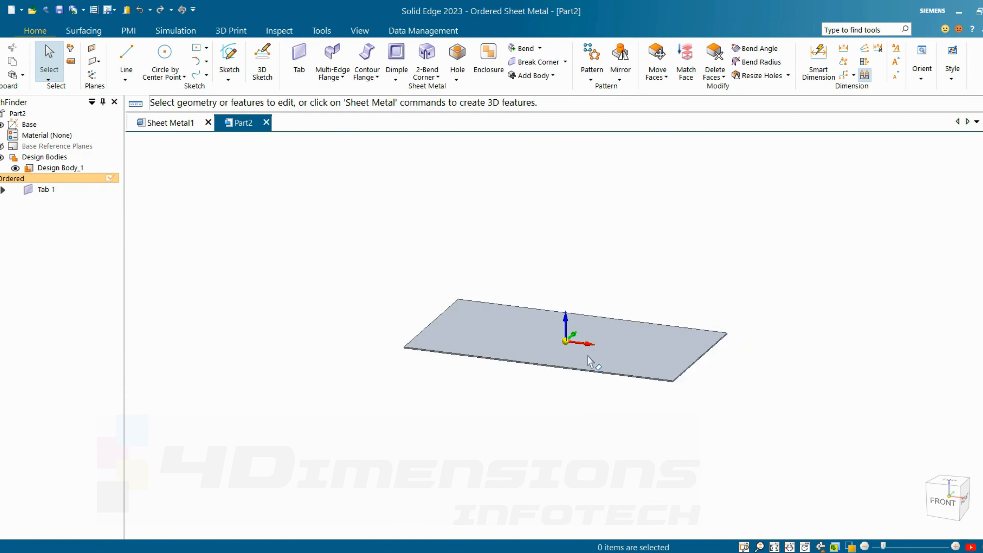
# - Start a Bend on the tab's upper face and sketch a vertical line about 120 mm long across the sheet near its left edge
pyautogui.scroll(3, 589, 362)
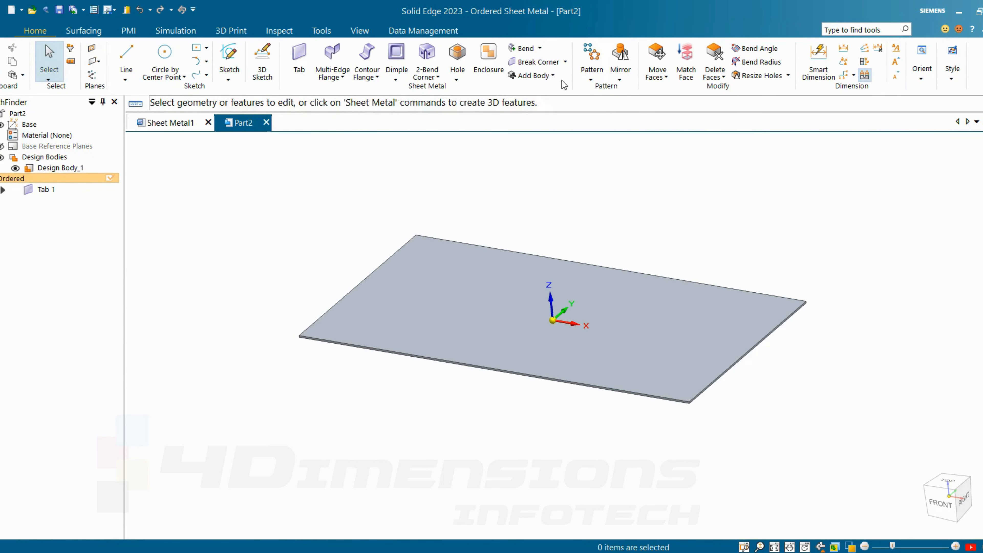
pyautogui.click(533, 53)
pyautogui.click(478, 280)
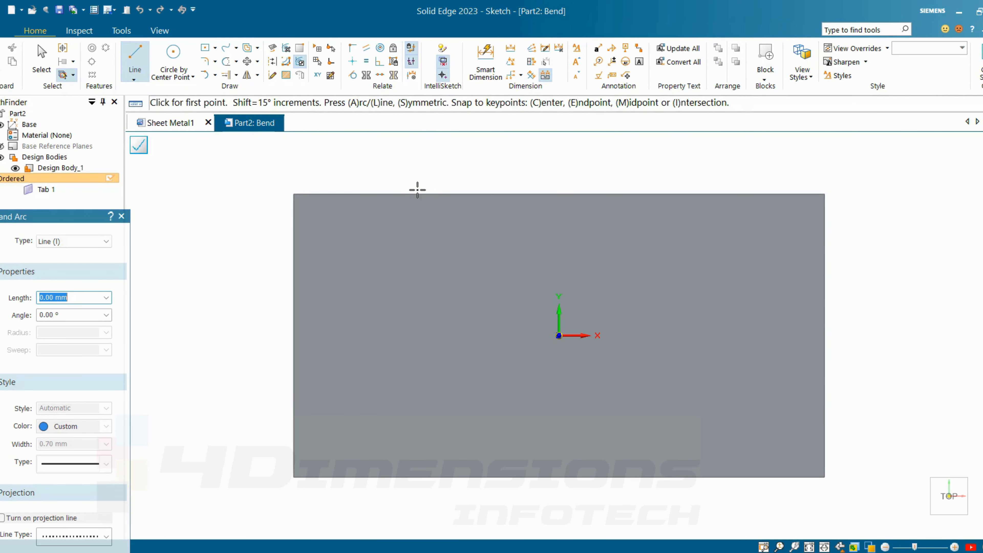
pyautogui.click(409, 194)
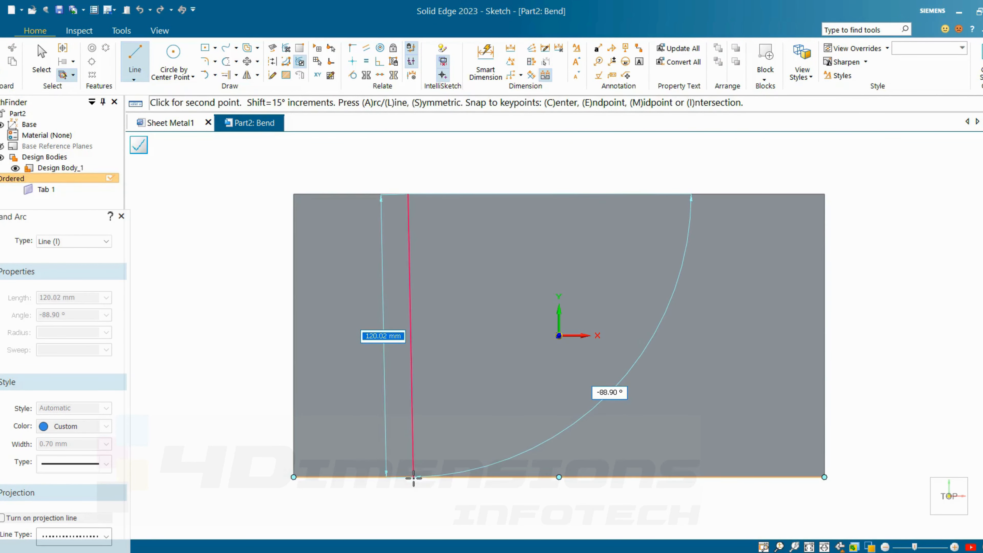
pyautogui.click(412, 477)
pyautogui.press('Escape')
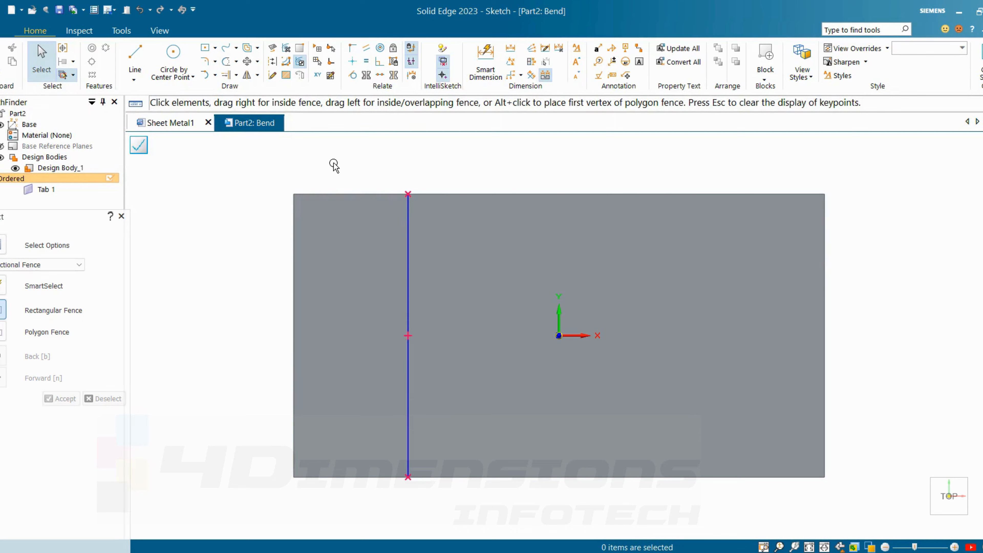
# - Dimension the bend line 50 mm from the sheet's left edge
pyautogui.click(485, 64)
pyautogui.click(294, 252)
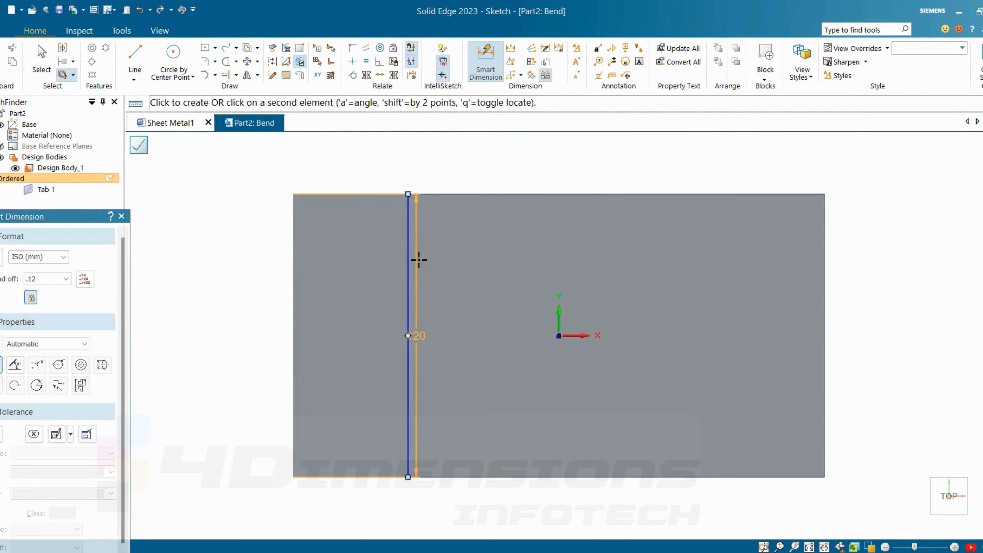
pyautogui.click(408, 266)
pyautogui.click(377, 176)
pyautogui.write('50')
pyautogui.press('Return')
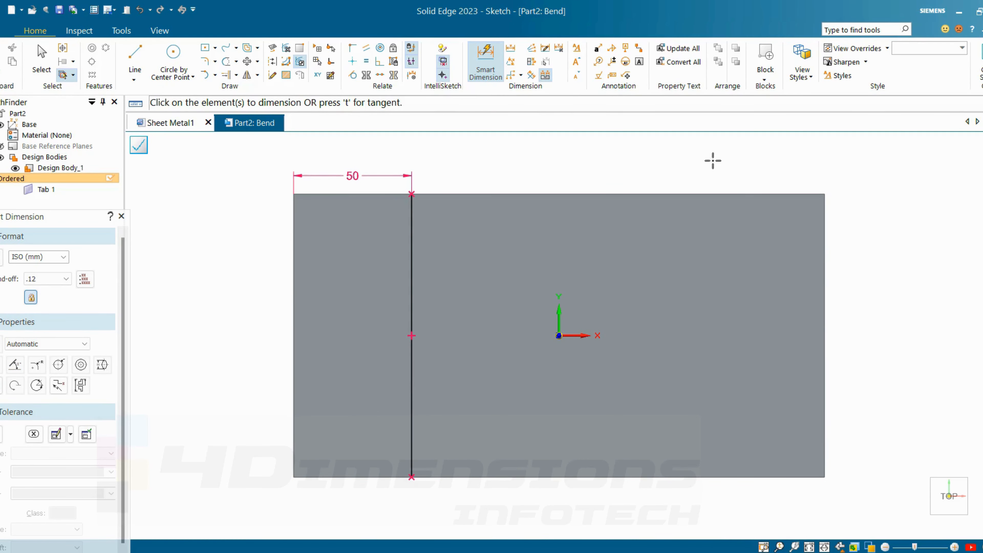
# - Bend the 50 mm end of the sheet upward by 90° from the profile line with a 1.00 mm radius, and finish the bend
pyautogui.click(138, 145)
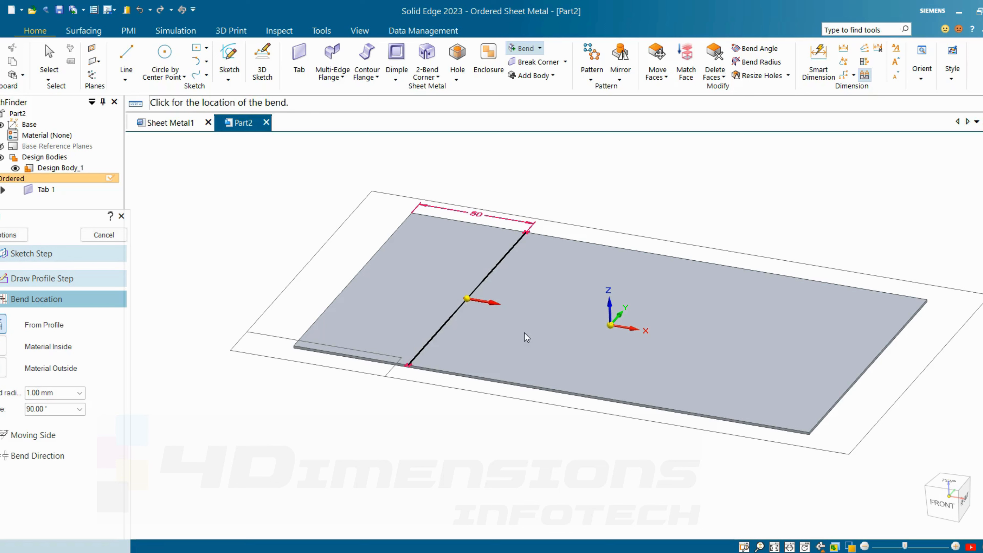
pyautogui.click(429, 295)
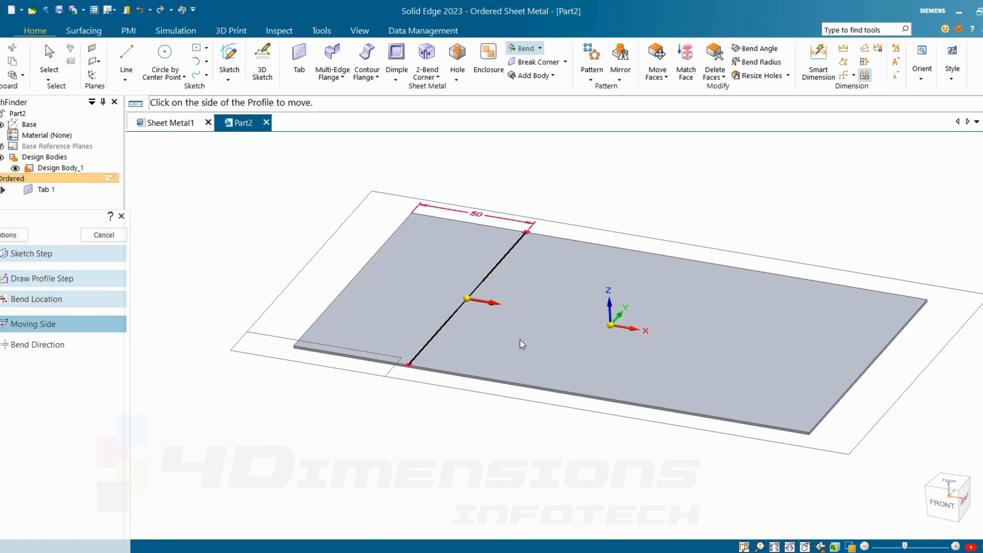
pyautogui.click(399, 274)
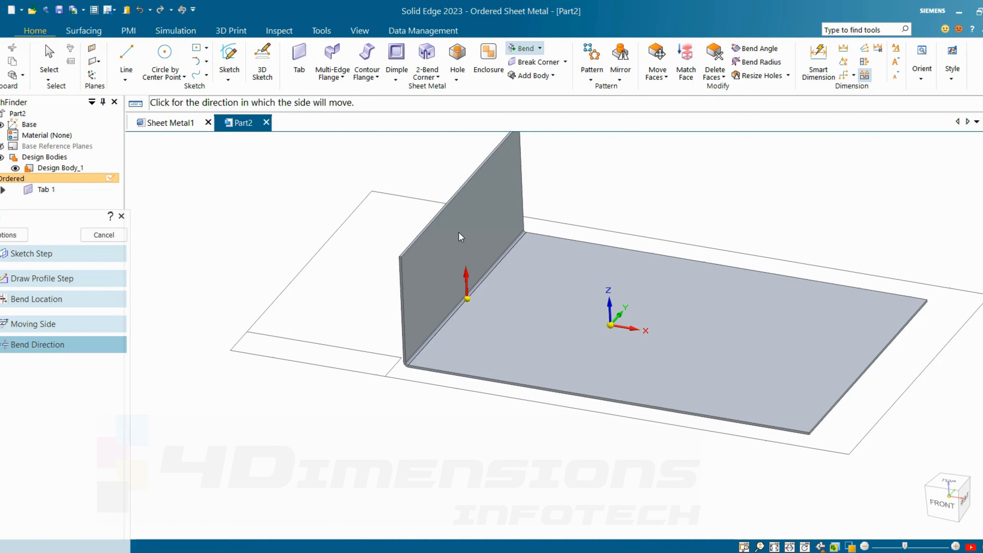
pyautogui.click(473, 264)
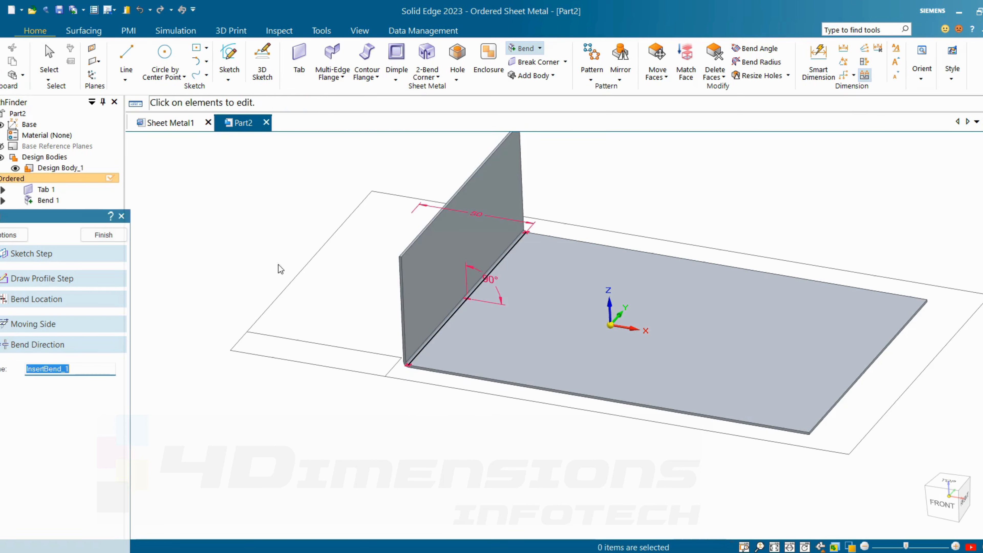
pyautogui.click(103, 237)
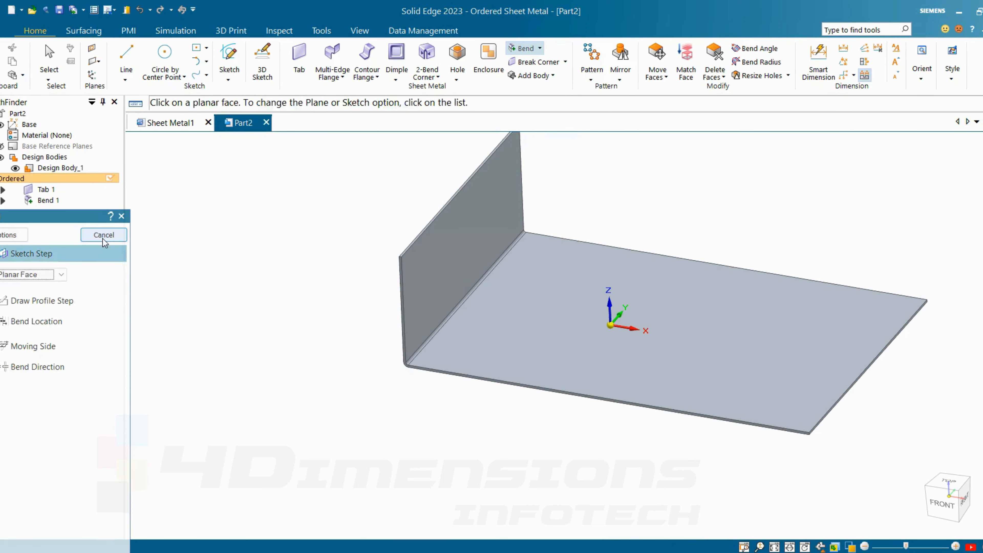
pyautogui.click(103, 238)
# - Unbend the 90° bend with the large horizontal face kept fixed, and finish the unbend feature
pyautogui.moveTo(487, 277); pyautogui.dragTo(715, 269, button='middle')
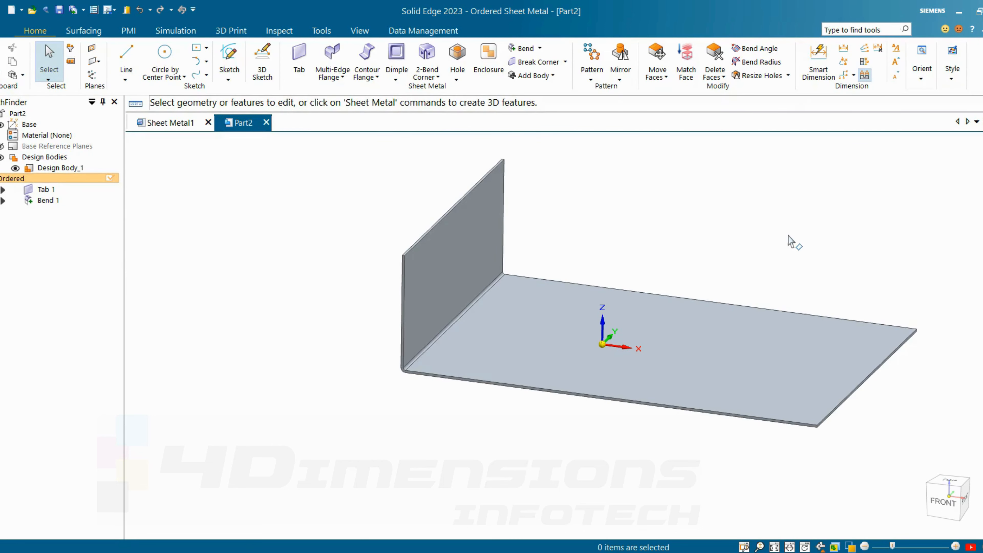
pyautogui.scroll(2, 609, 194)
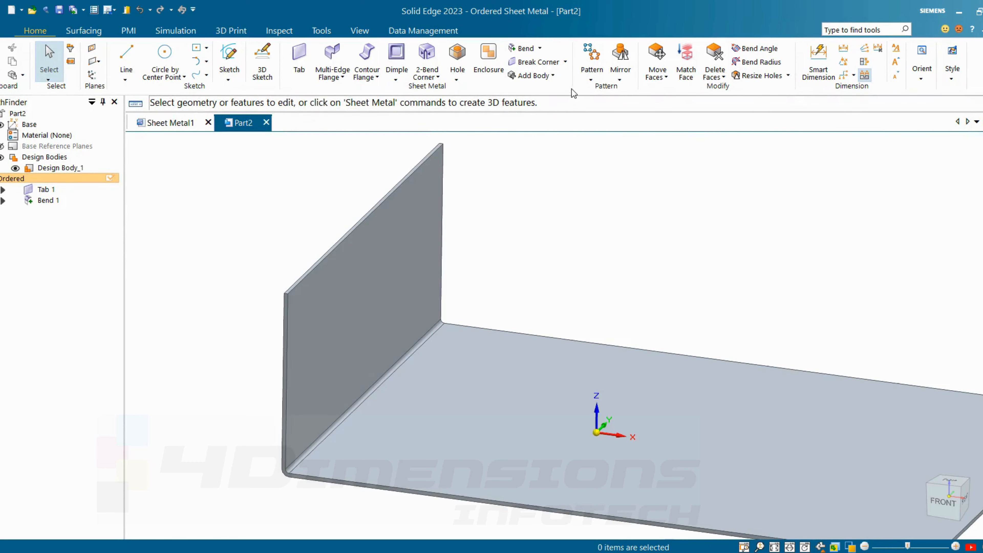
pyautogui.click(539, 49)
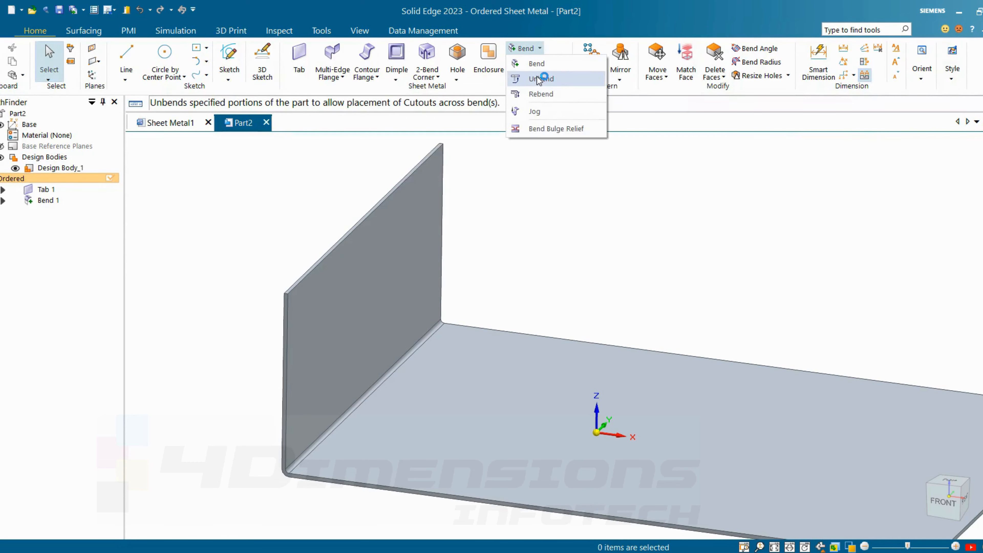
pyautogui.click(541, 79)
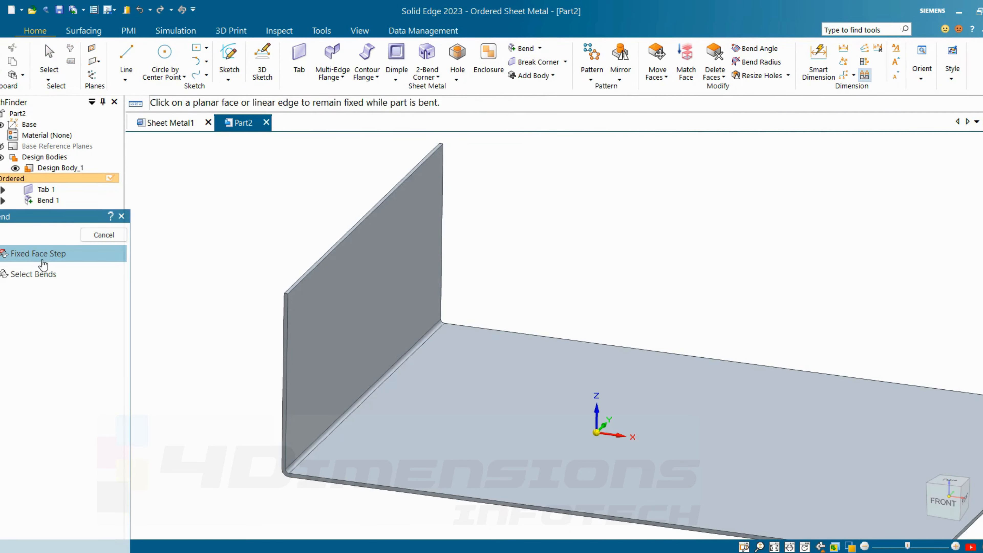
pyautogui.click(472, 408)
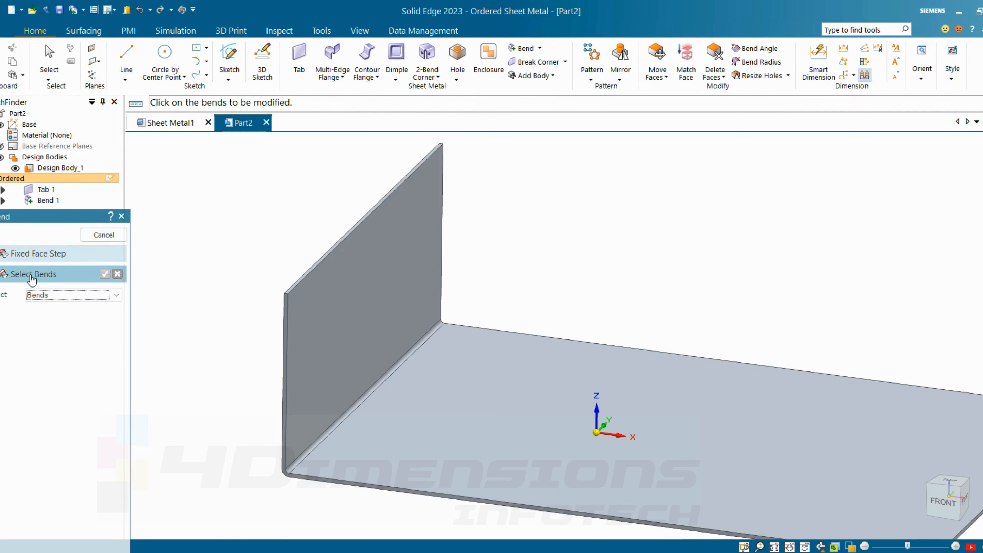
pyautogui.click(380, 383)
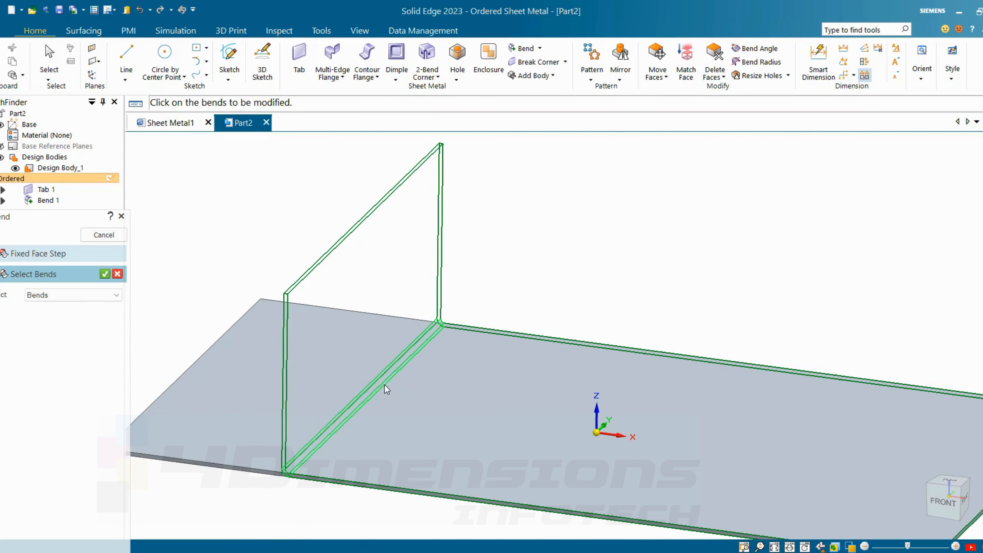
pyautogui.scroll(-3, 607, 306)
pyautogui.scroll(2, 517, 309)
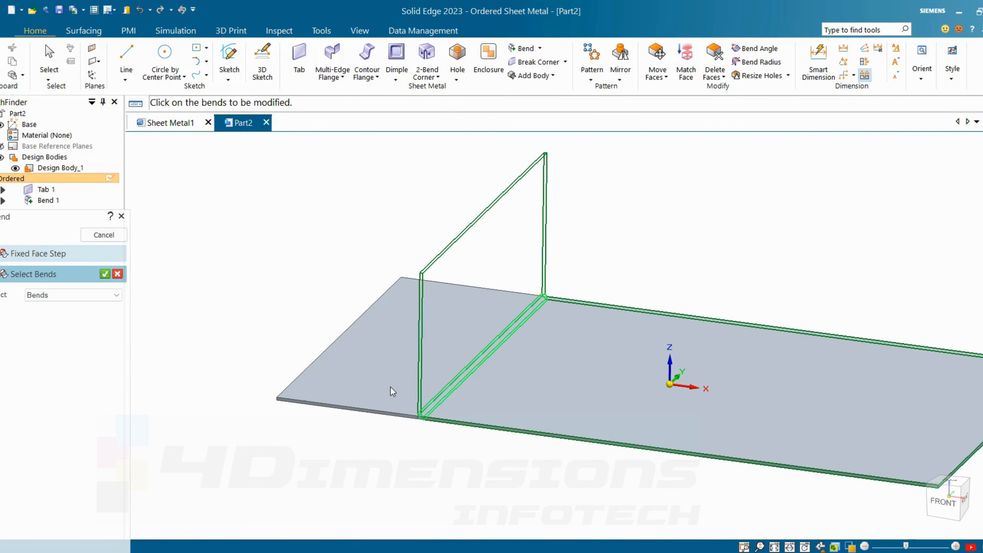
pyautogui.click(105, 273)
pyautogui.click(103, 234)
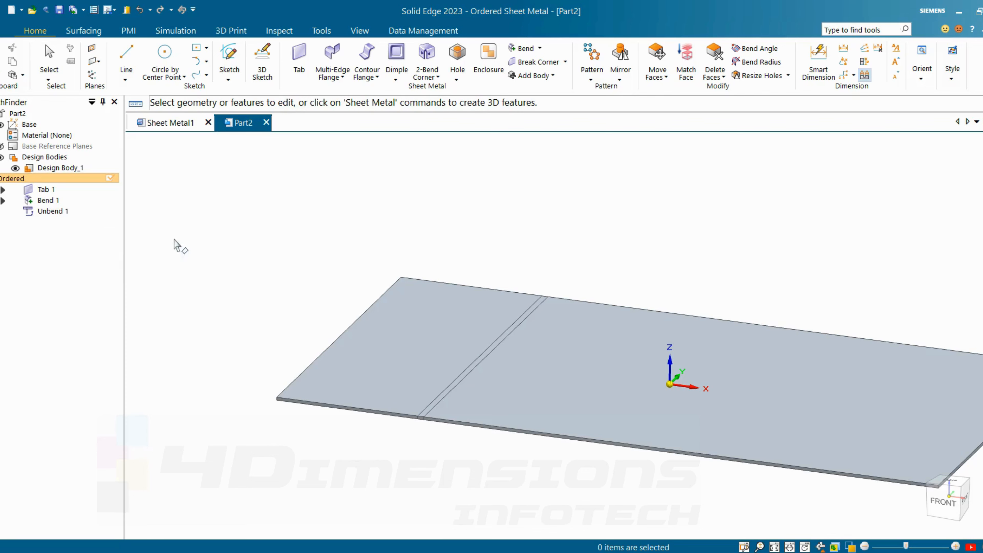
# - Start a Slot on the flattened sheet's upper face and sketch a vertical line about 27 mm long between the two bend lines
pyautogui.moveTo(642, 302); pyautogui.dragTo(521, 341, button='middle')
pyautogui.scroll(2, 543, 385)
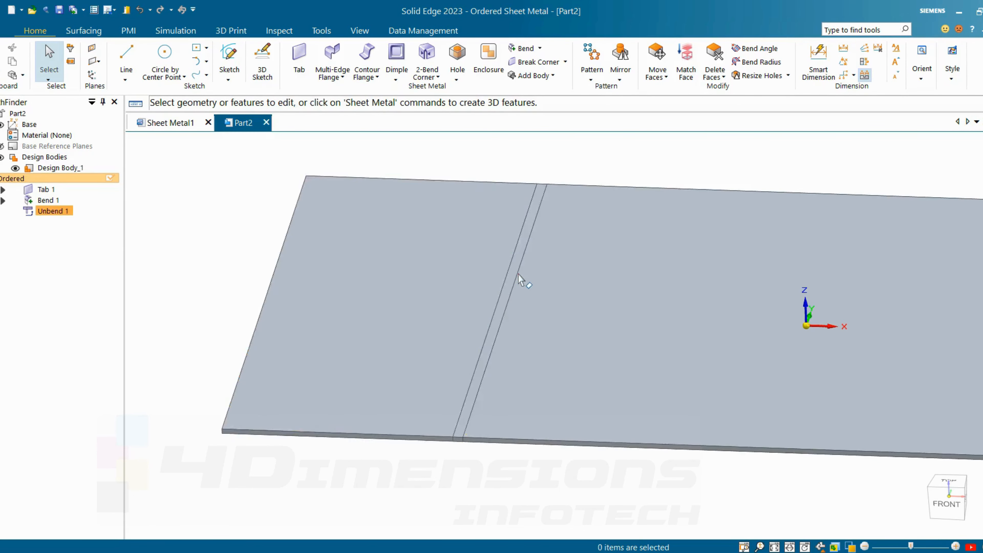
pyautogui.scroll(5, 522, 278)
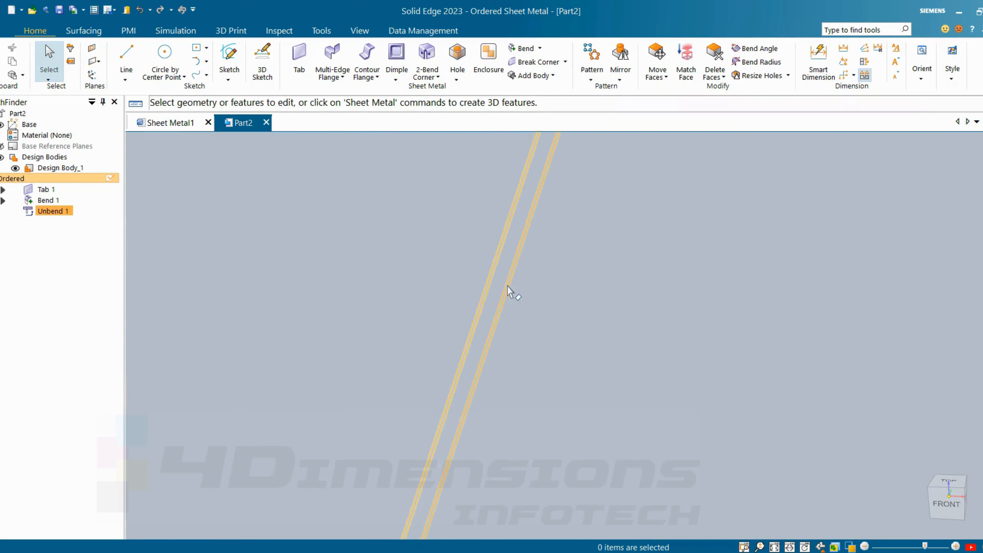
pyautogui.scroll(-5, 529, 310)
pyautogui.scroll(2, 533, 315)
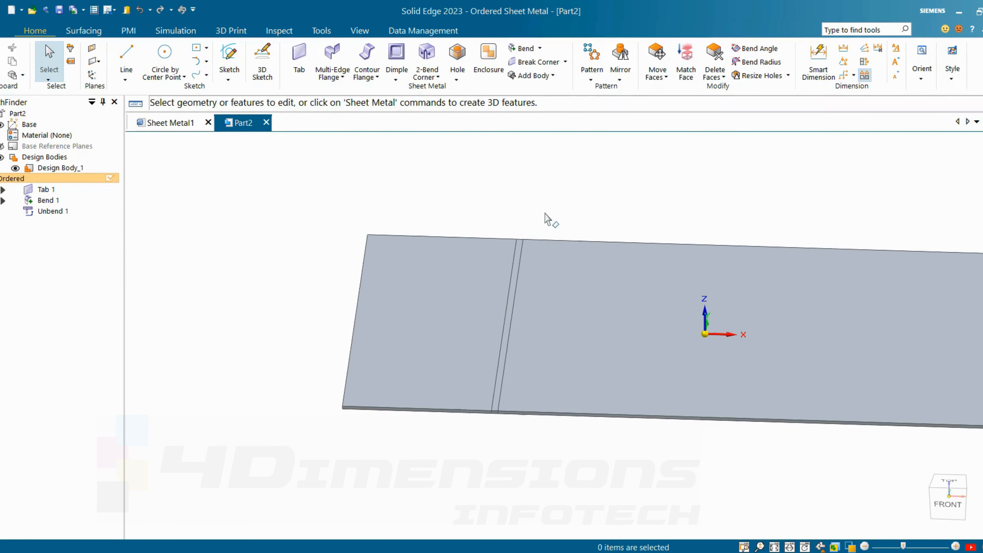
pyautogui.click(459, 79)
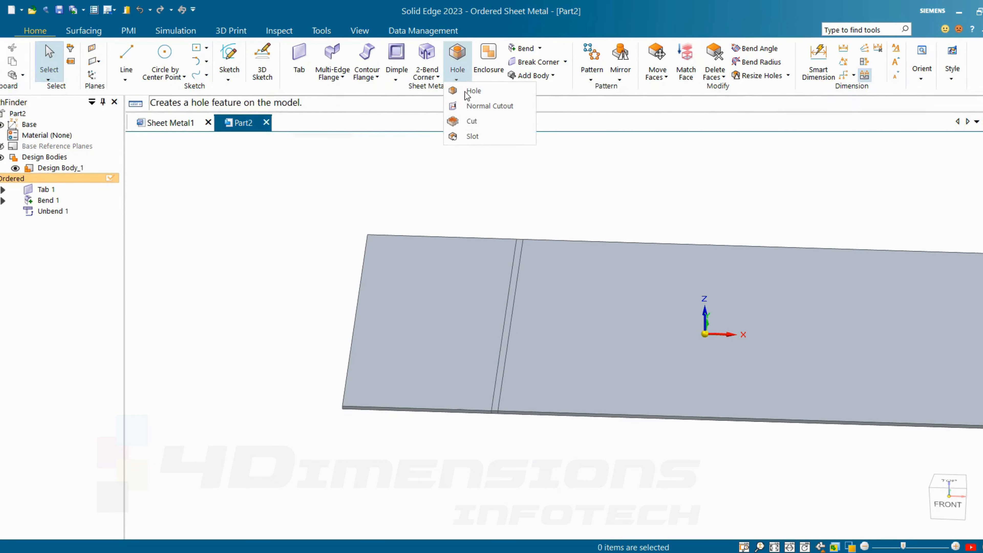
pyautogui.click(476, 135)
pyautogui.click(551, 311)
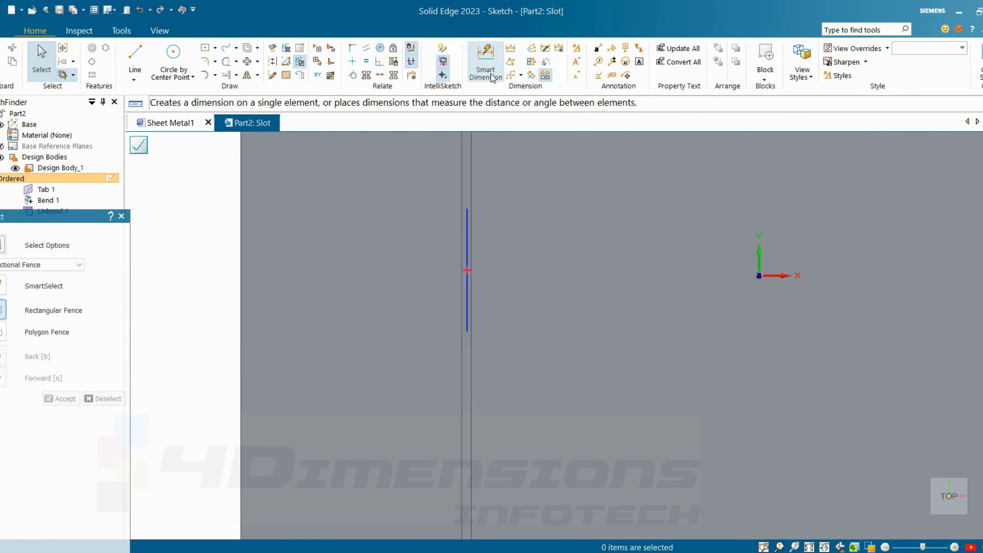
# - Dimension the slot's path line to a length of 25 mm
pyautogui.click(489, 70)
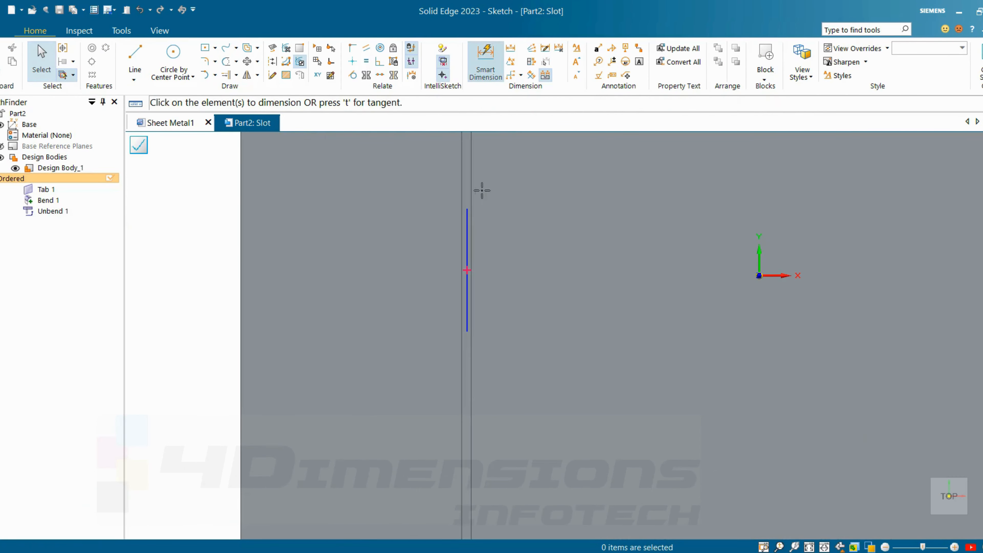
pyautogui.click(466, 242)
pyautogui.click(436, 271)
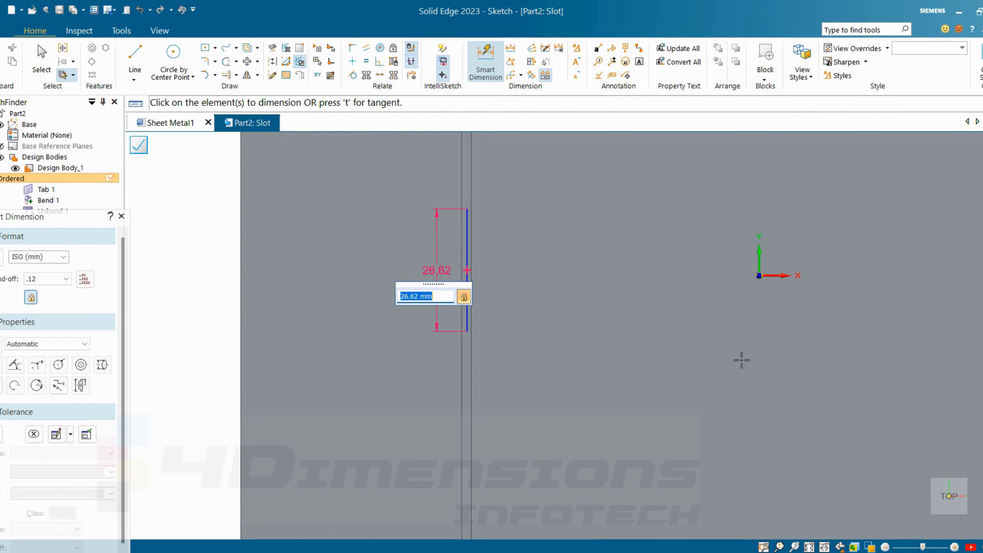
pyautogui.write('25')
pyautogui.press('Return')
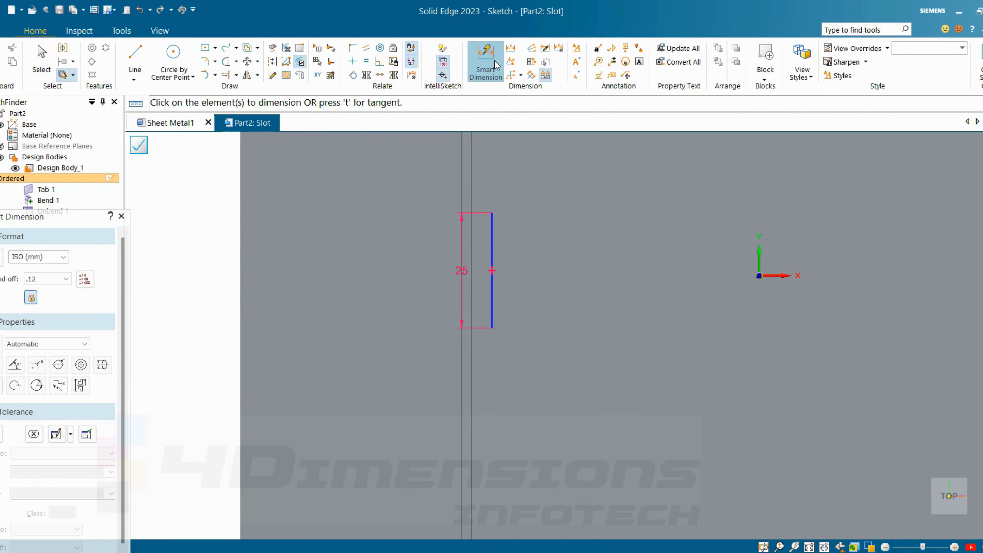
# - Dimension the slot line from the sheet's left edge and set the distance to 49 mm
pyautogui.click(491, 231)
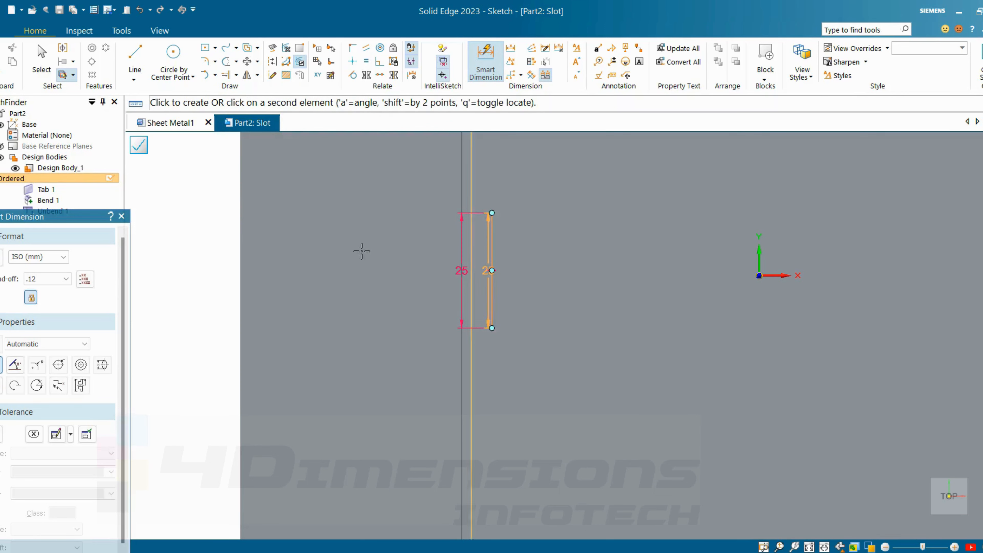
pyautogui.click(241, 266)
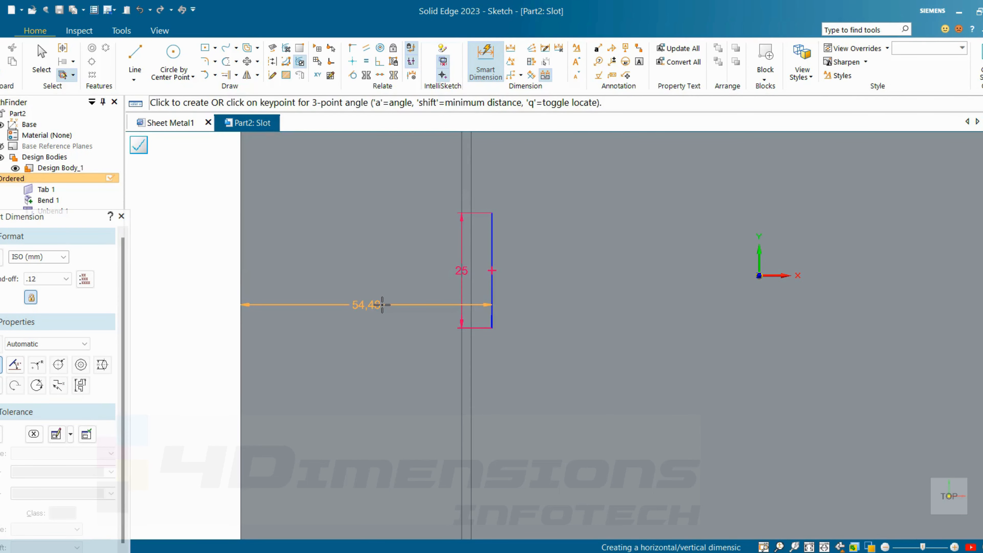
pyautogui.click(379, 305)
pyautogui.write('48')
pyautogui.press('Return')
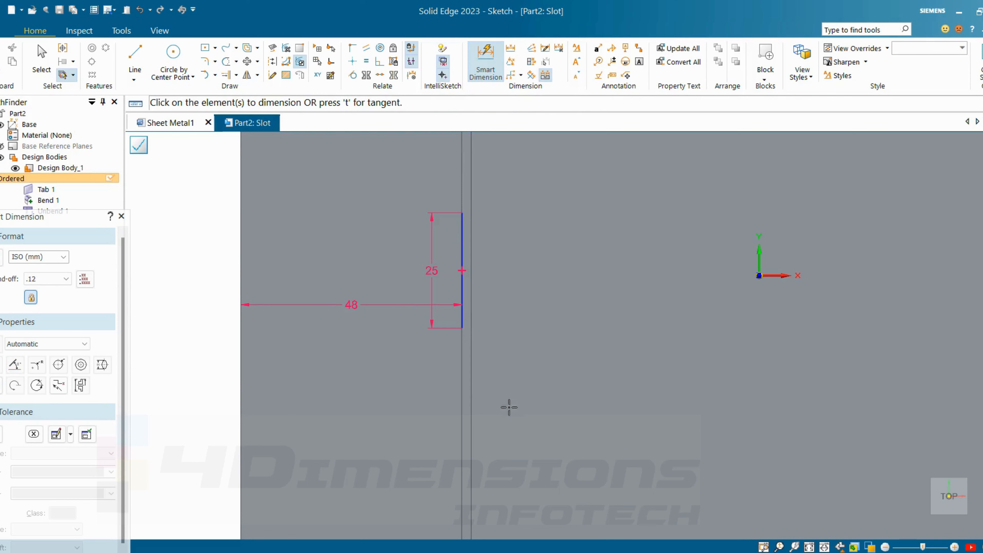
pyautogui.press('Escape')
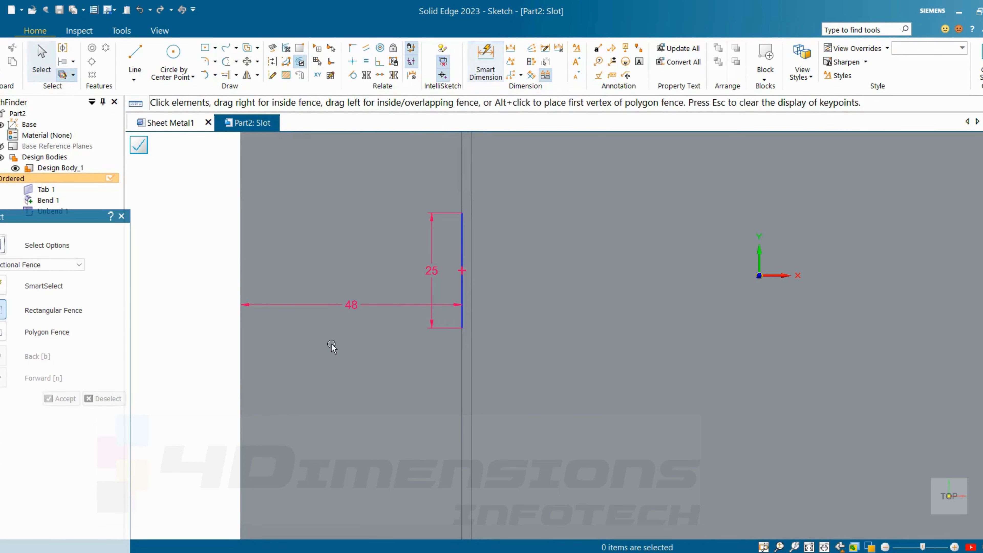
pyautogui.click(345, 311)
pyautogui.write('49')
pyautogui.press('Return')
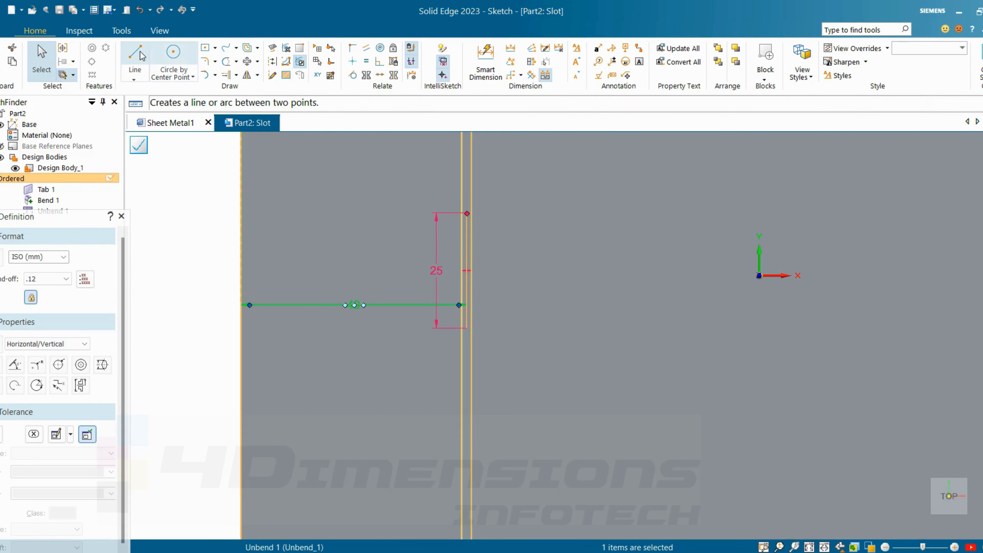
# - Align the slot line's midpoint horizontally with the sketch origin using a Horizontal/Vertical relation
pyautogui.click(351, 62)
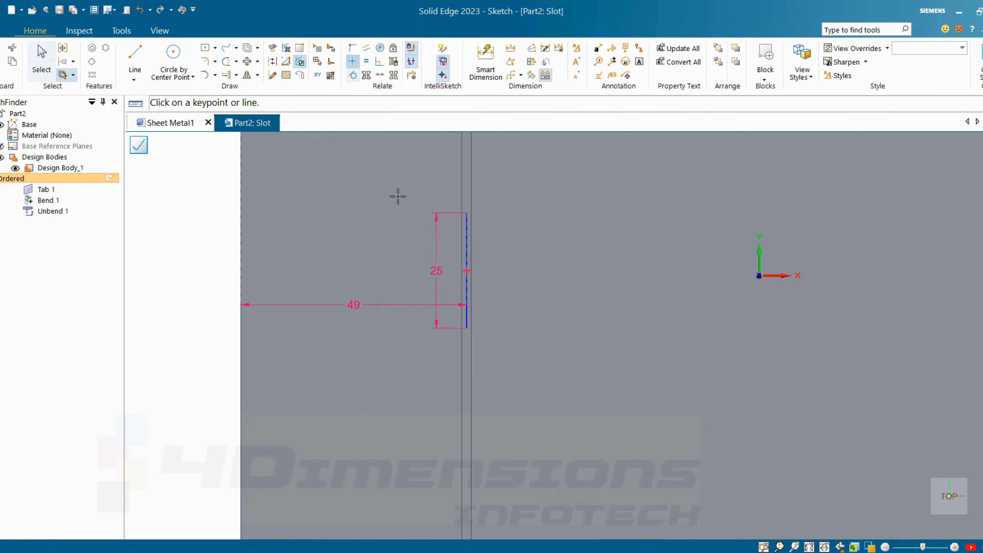
pyautogui.press('Escape')
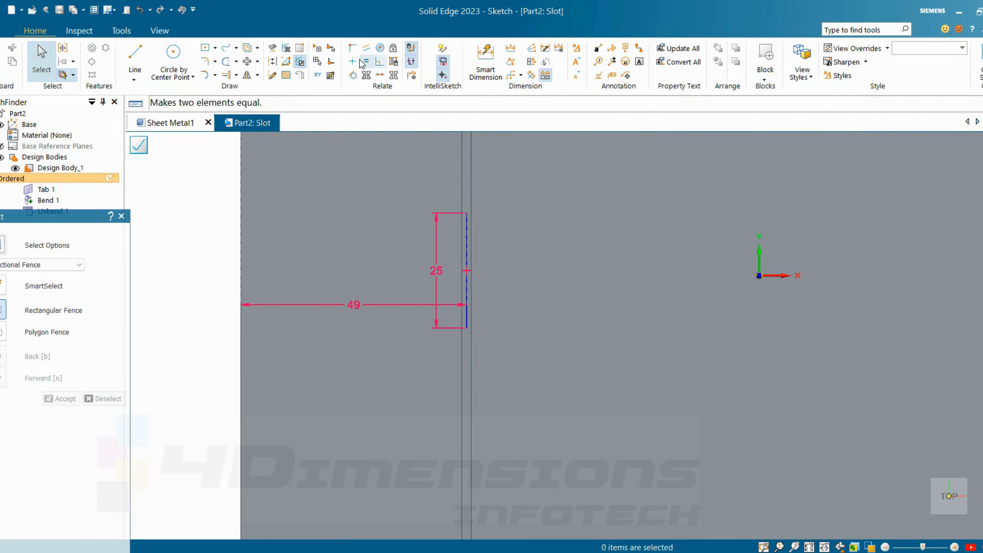
pyautogui.click(352, 61)
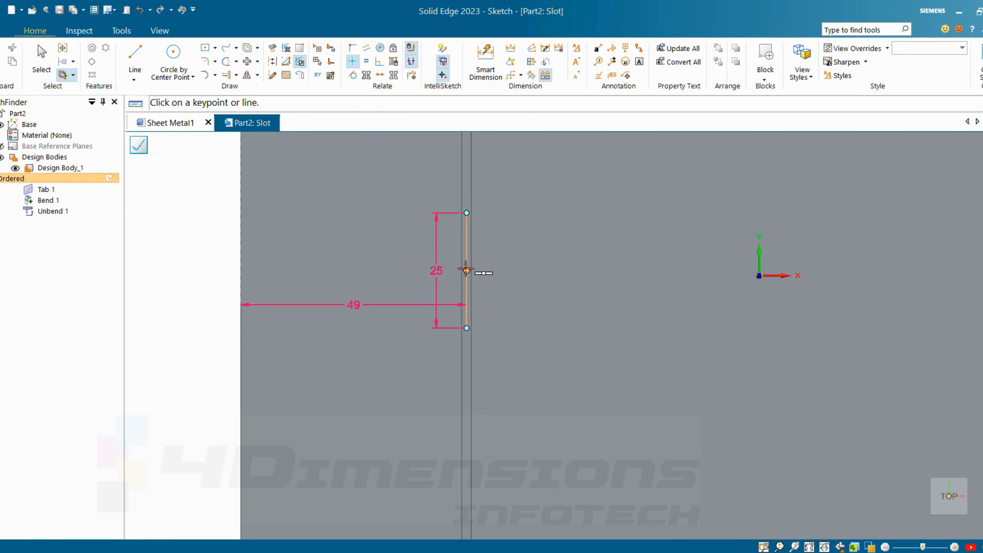
pyautogui.click(476, 273)
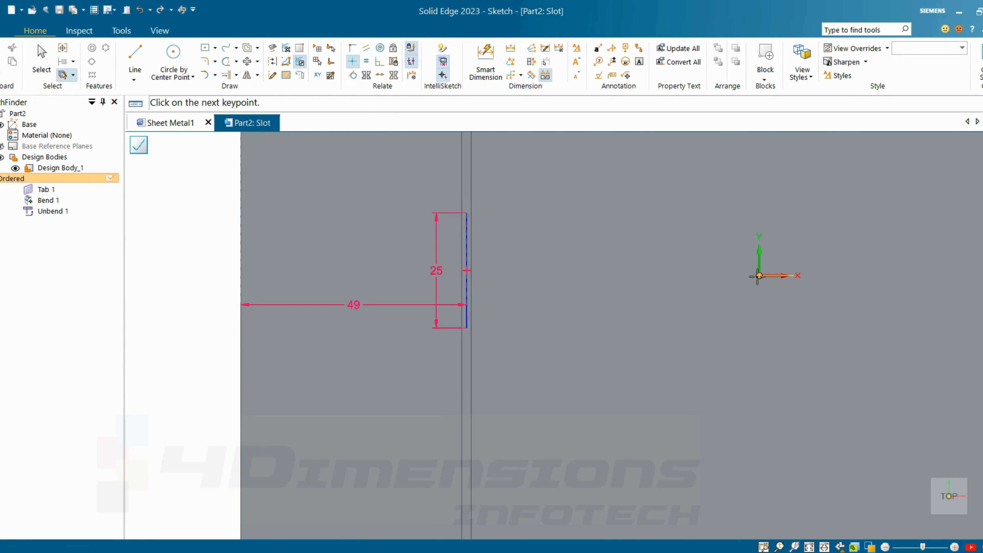
pyautogui.click(758, 276)
# - Close the slot sketch and cut a wider arc-ended slot downward through all of the sheet, finishing the feature
pyautogui.click(139, 145)
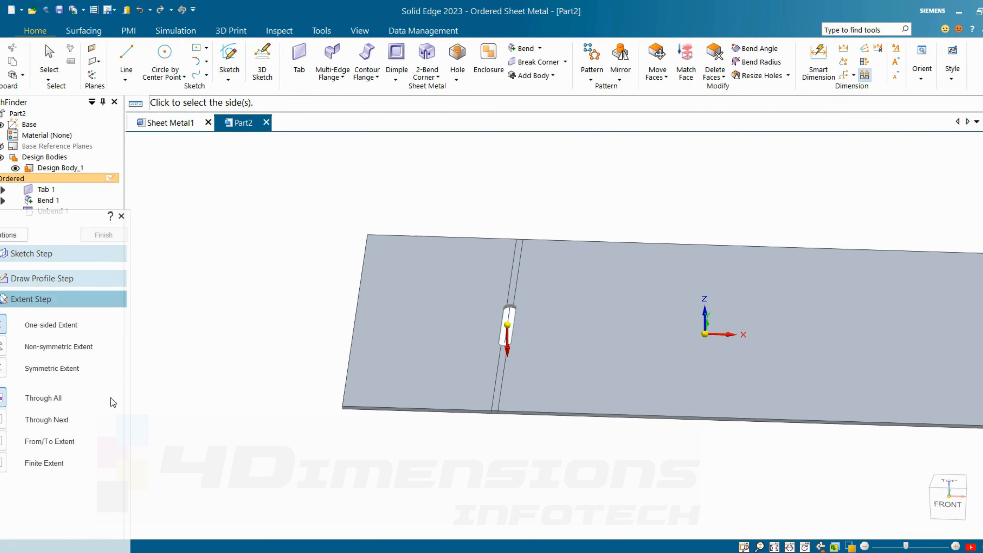
pyautogui.click(11, 235)
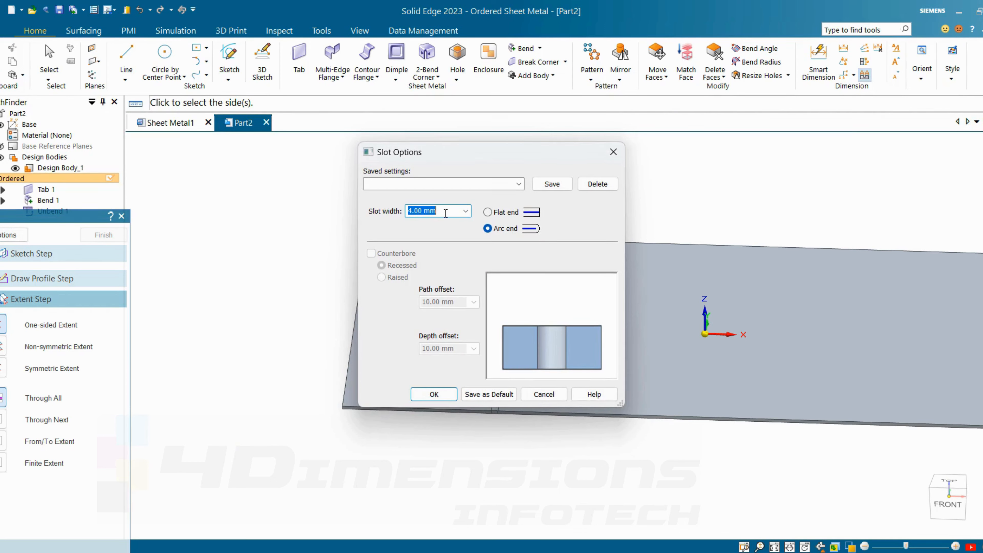
pyautogui.press('Return')
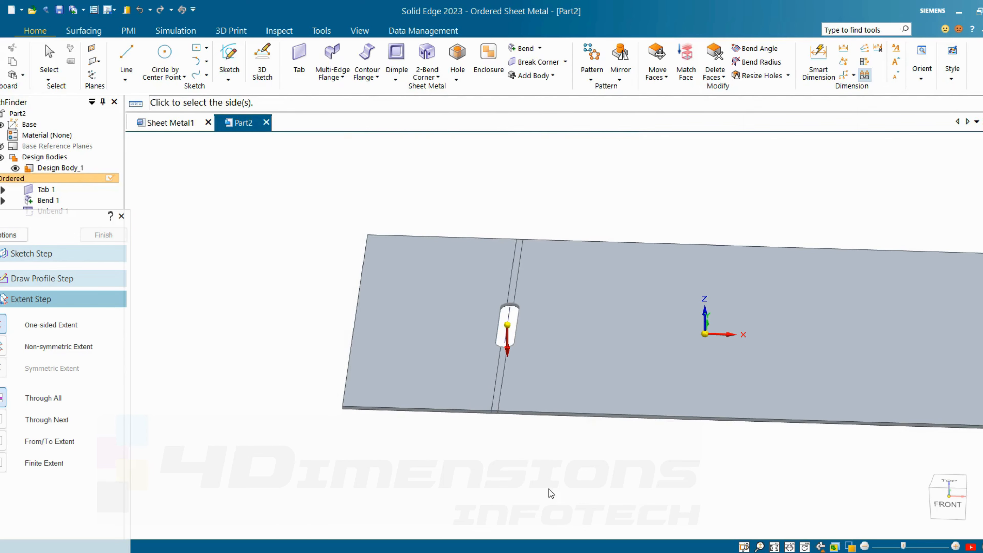
pyautogui.click(546, 482)
pyautogui.click(103, 234)
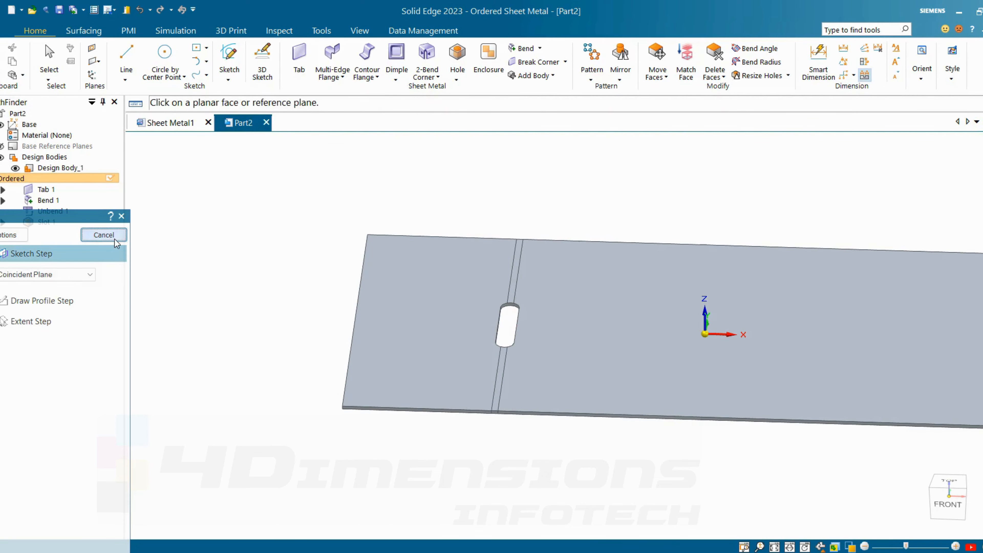
pyautogui.press('Escape')
# - Rebend the flattened sheet at the bend crossed by the slot and finish the Rebend feature
pyautogui.moveTo(309, 218); pyautogui.dragTo(601, 170, button='middle')
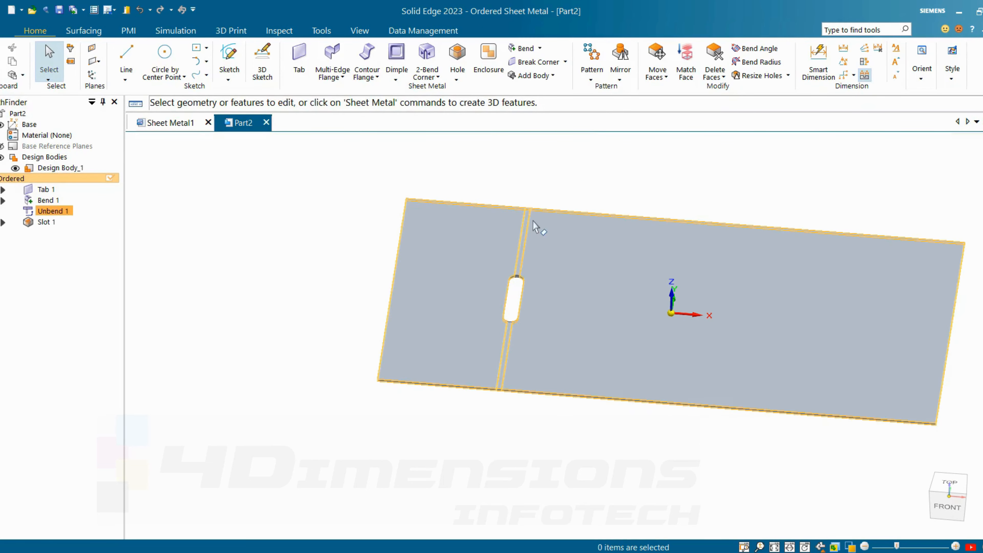
pyautogui.click(566, 64)
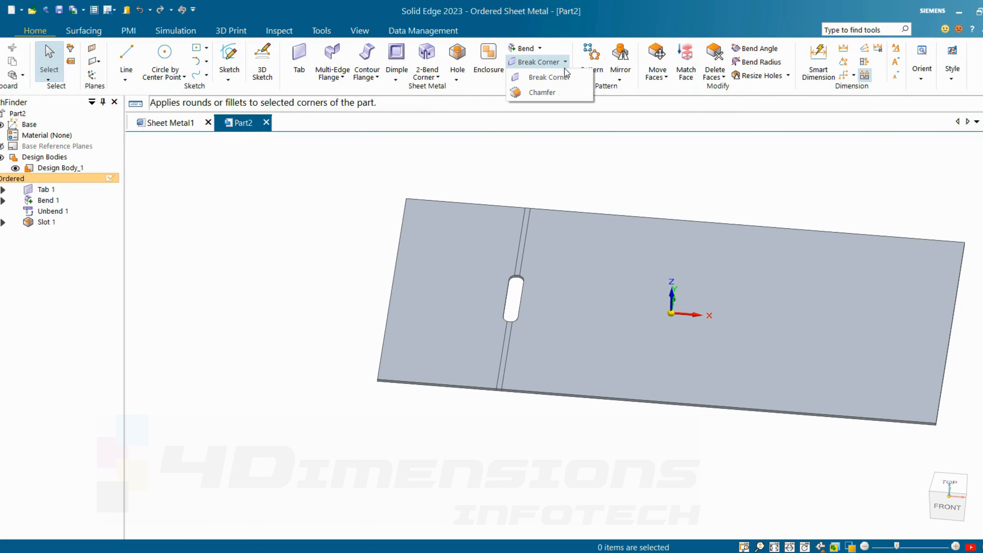
pyautogui.click(614, 196)
pyautogui.click(540, 48)
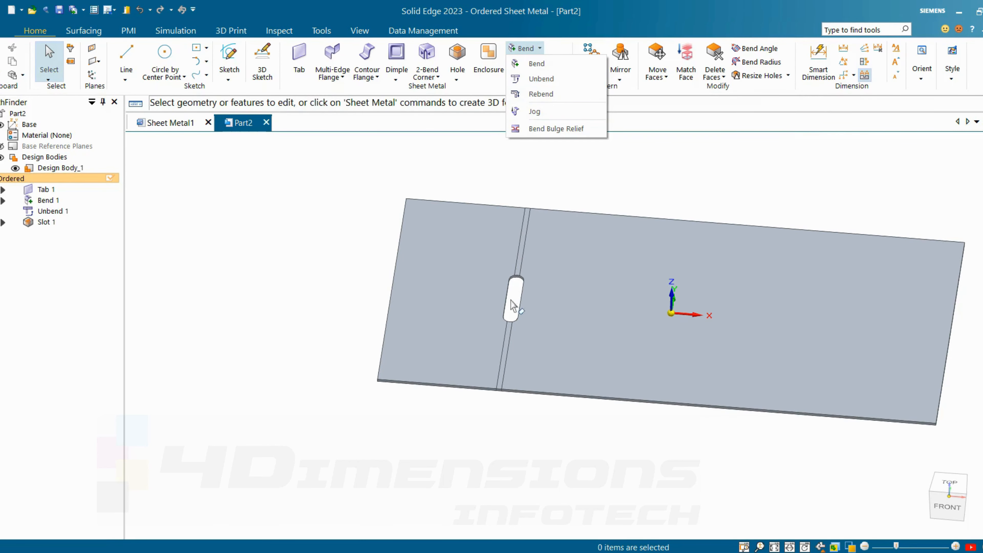
pyautogui.click(541, 94)
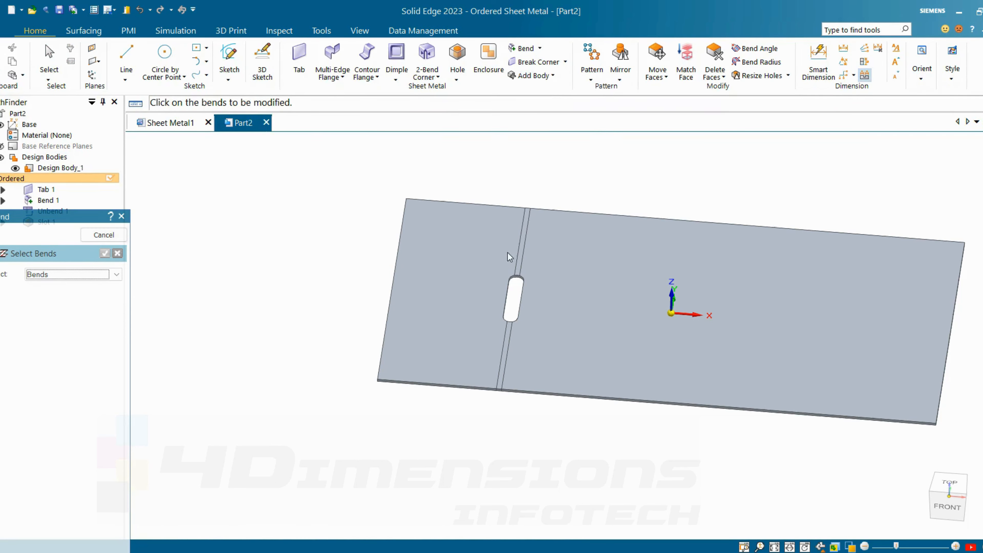
pyautogui.click(526, 240)
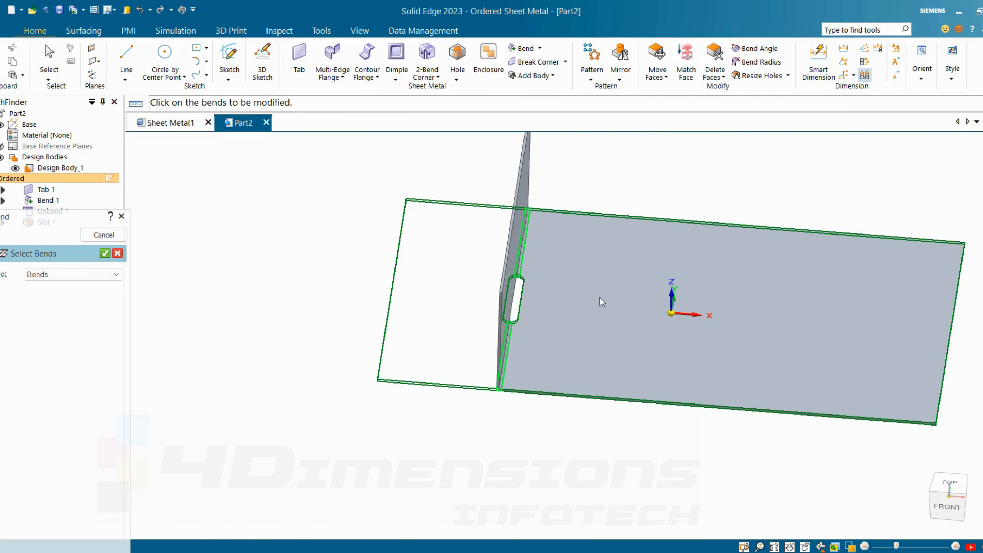
pyautogui.moveTo(601, 302)
pyautogui.mouseDown(button='middle')
pyautogui.moveTo(597, 196)
pyautogui.moveTo(625, 266)
pyautogui.moveTo(594, 228)
pyautogui.moveTo(601, 284)
pyautogui.mouseUp(button='middle')
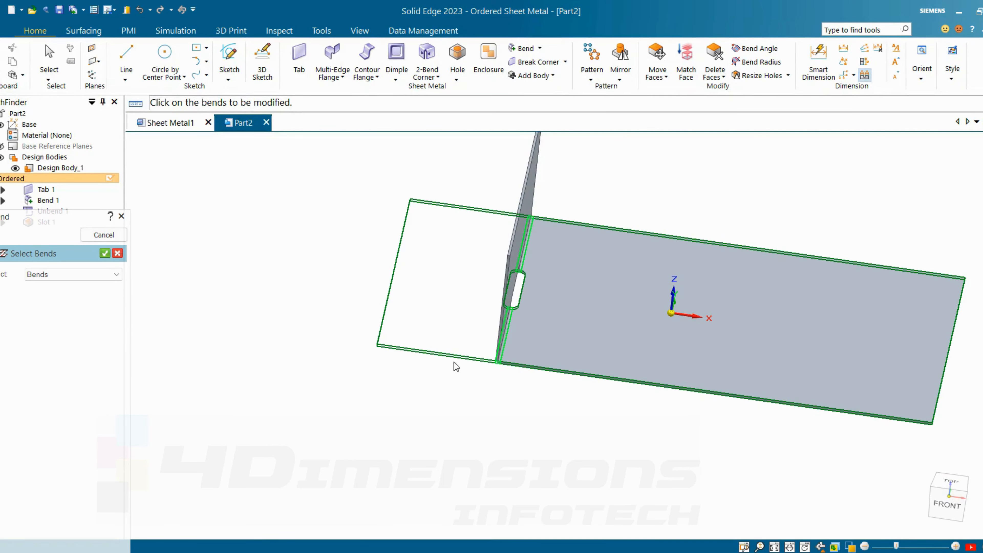
pyautogui.moveTo(467, 274); pyautogui.dragTo(497, 260, button='middle')
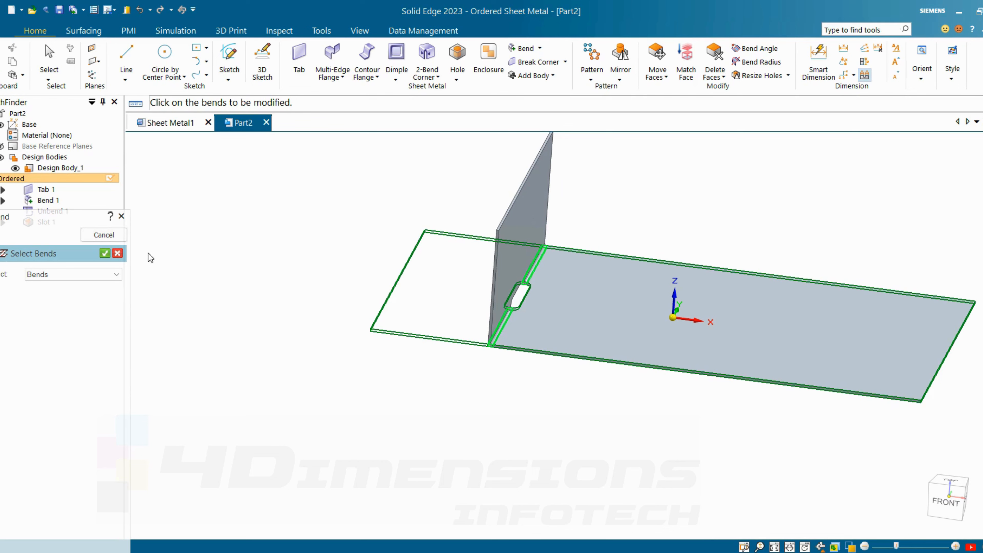
pyautogui.click(104, 254)
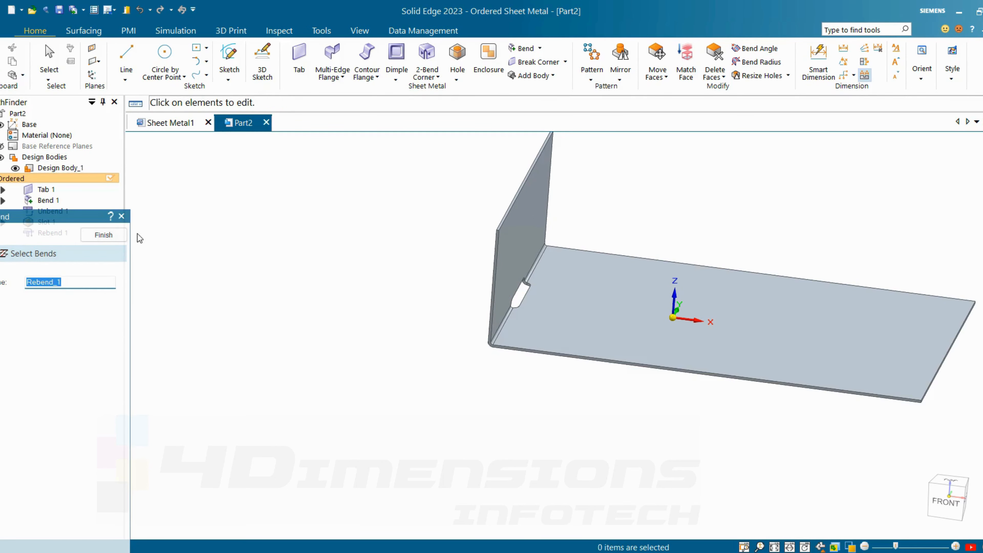
pyautogui.click(122, 235)
pyautogui.moveTo(484, 248); pyautogui.dragTo(544, 255, button='middle')
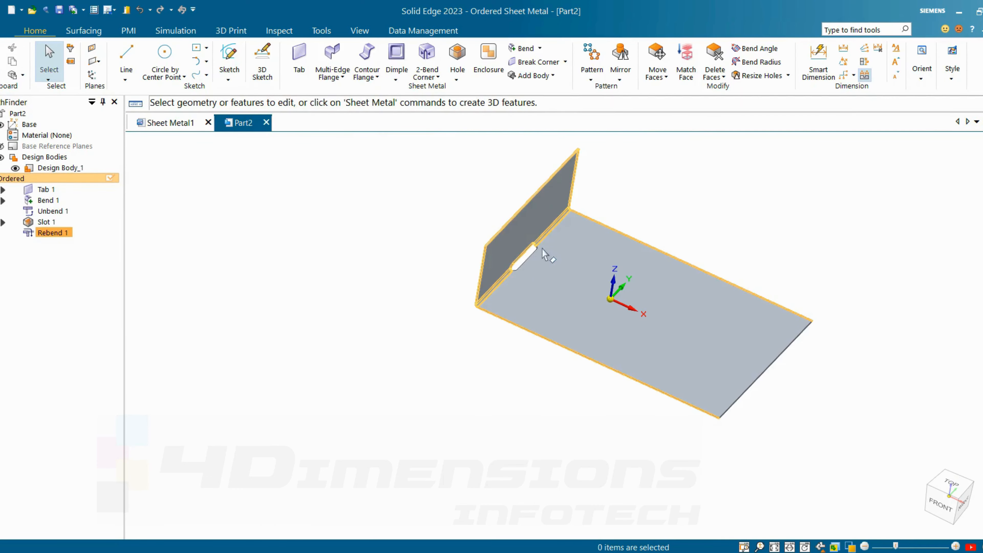
pyautogui.moveTo(785, 272); pyautogui.dragTo(773, 312, button='middle')
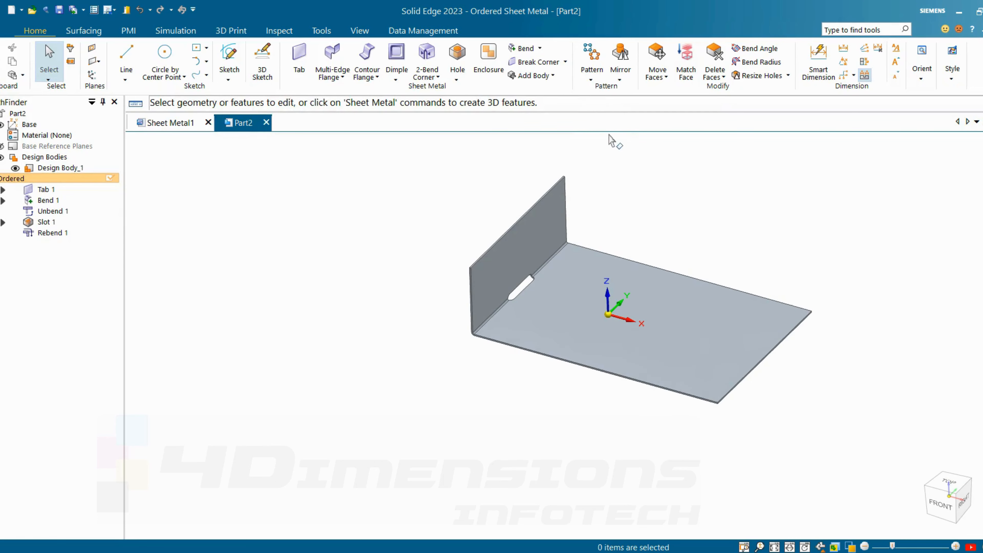
# - Start a Jog on the large flat face and sketch a straight line across its full width, about 47 mm from the free edge
pyautogui.click(539, 48)
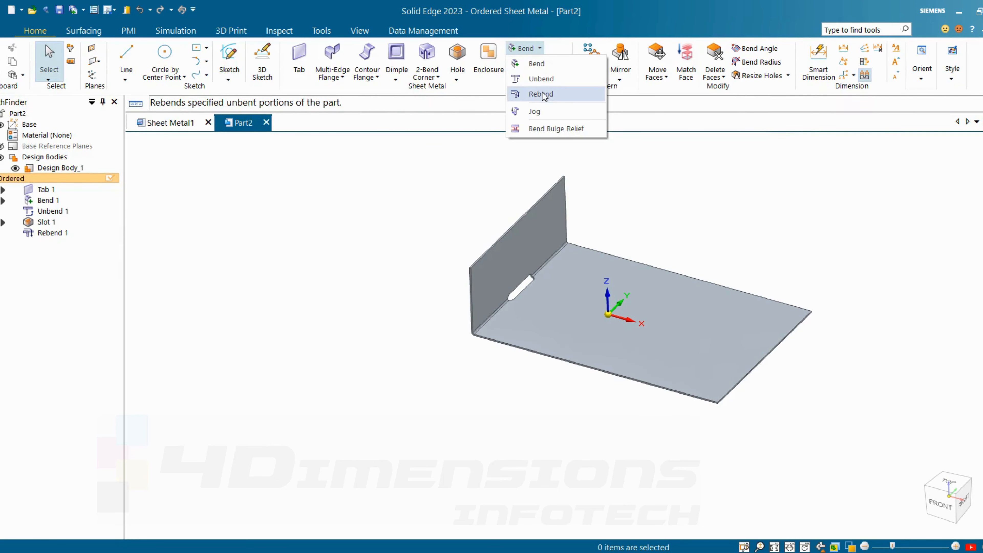
pyautogui.click(673, 188)
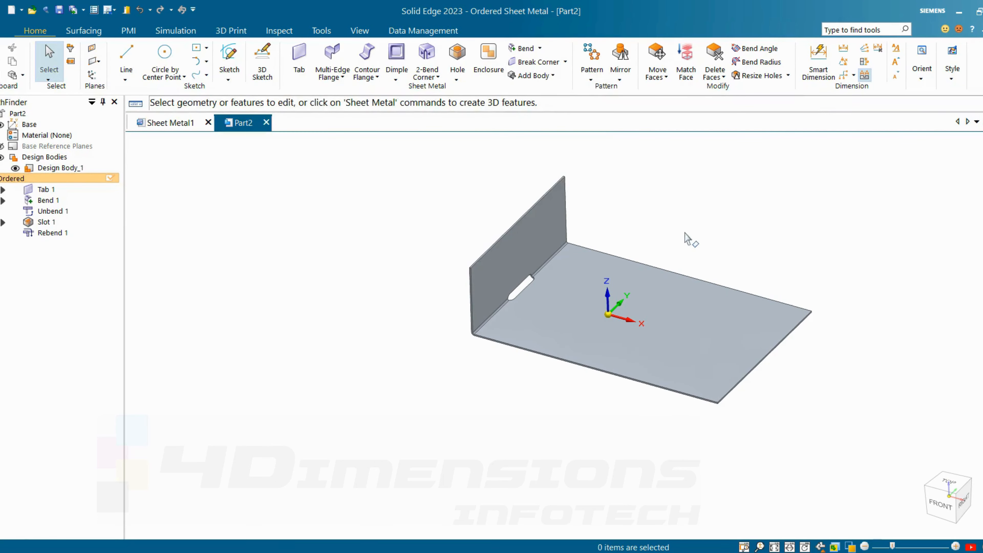
pyautogui.click(539, 49)
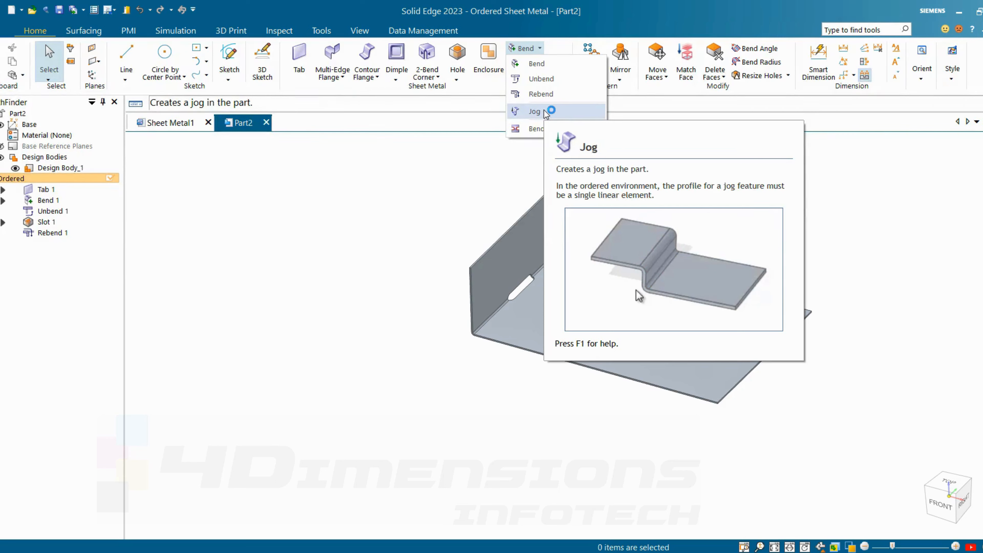
pyautogui.click(544, 110)
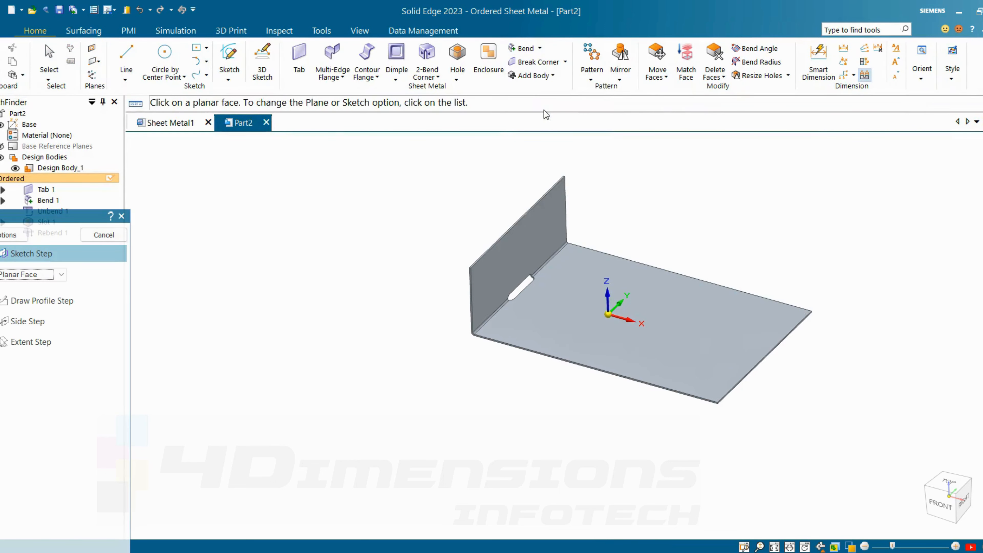
pyautogui.click(706, 336)
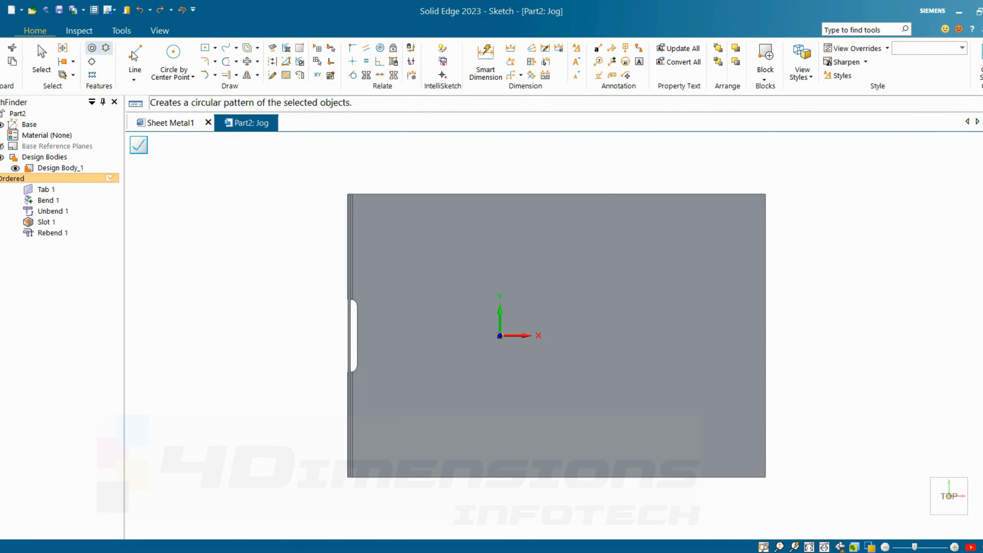
pyautogui.press('l')
pyautogui.click(654, 194)
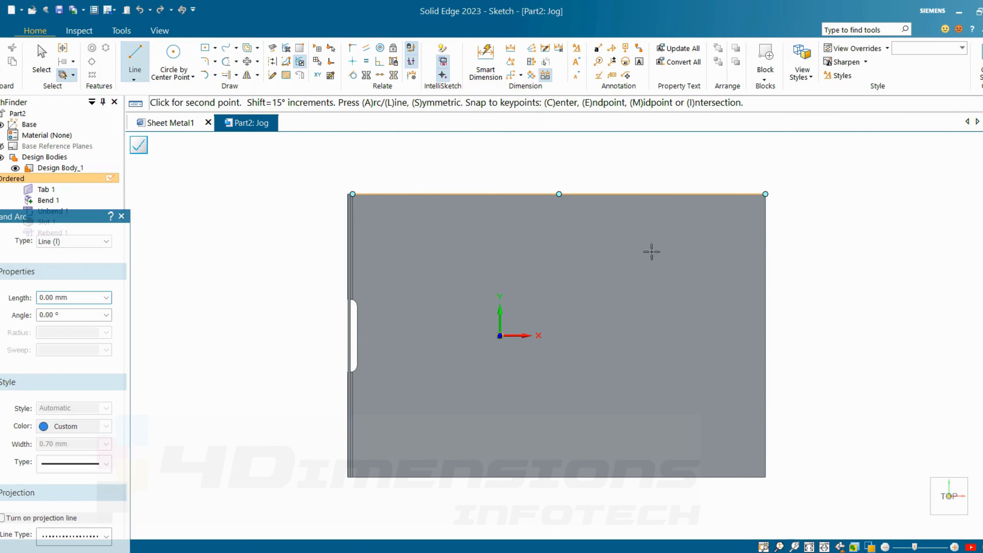
pyautogui.click(653, 478)
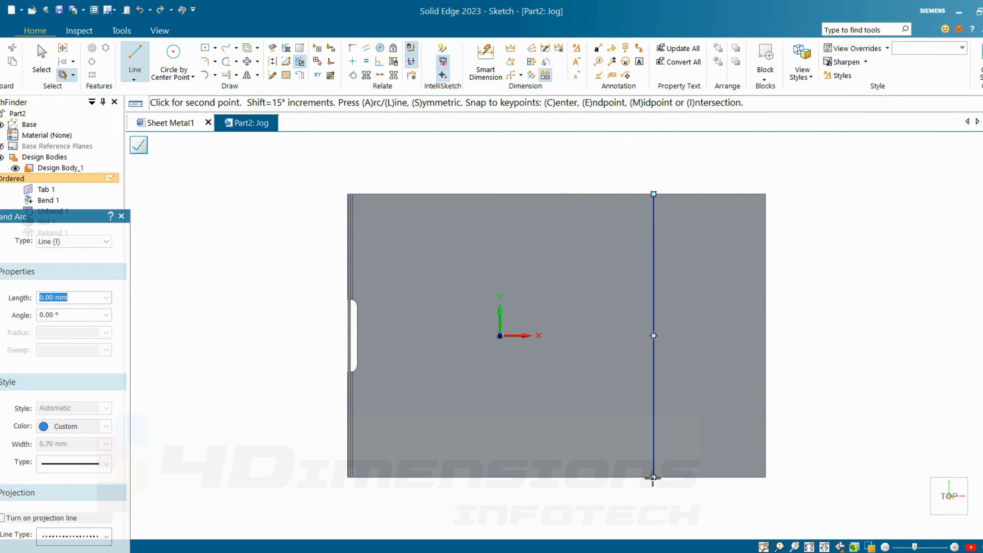
pyautogui.press('Escape')
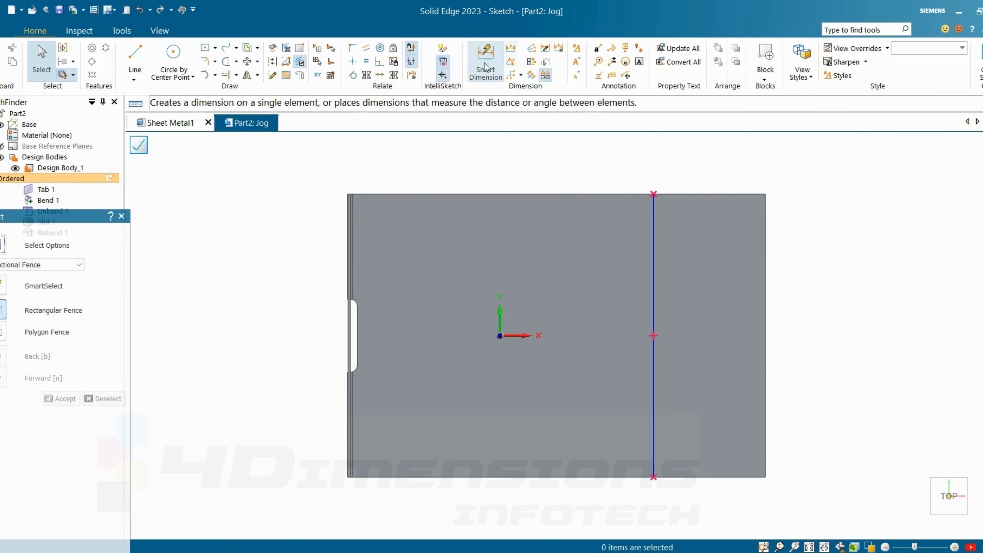
# - Dimension the jog line from the sheet's free edge and set the distance to 30 mm
pyautogui.click(485, 62)
pyautogui.click(652, 219)
pyautogui.click(765, 279)
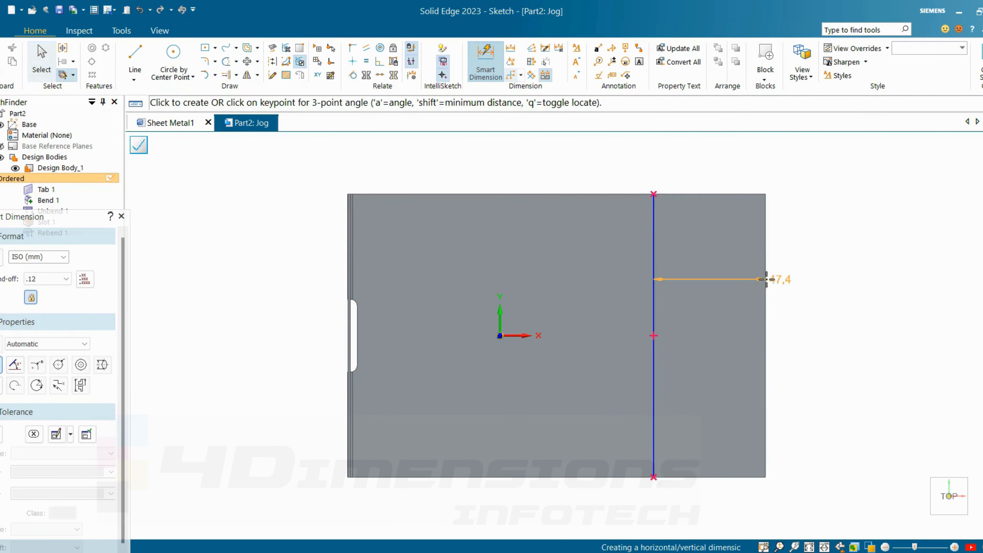
pyautogui.click(732, 167)
pyautogui.write('30')
pyautogui.press('Return')
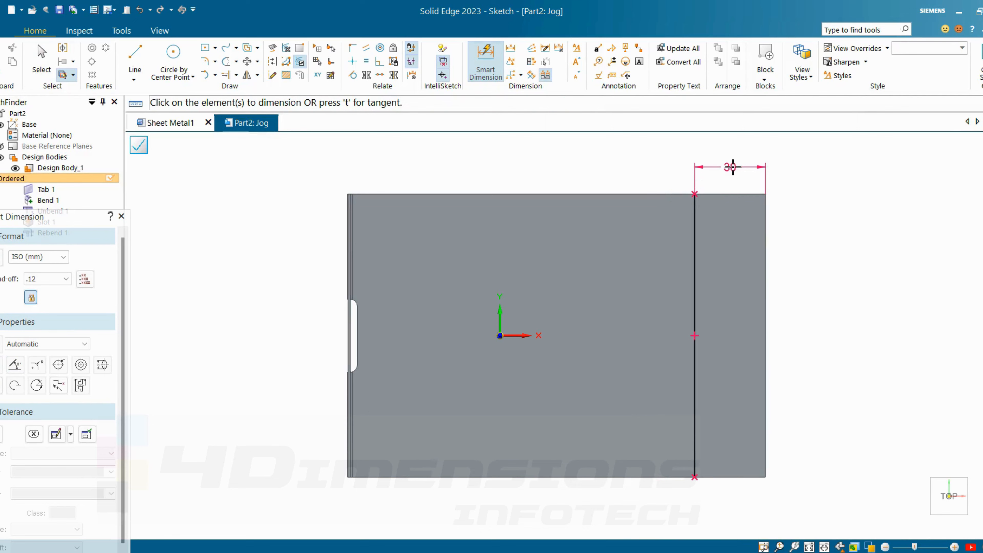
# - Close the jog sketch, choose the short free-edge side to move, and place the jog upward with an offset of about 7.3 mm
pyautogui.click(139, 145)
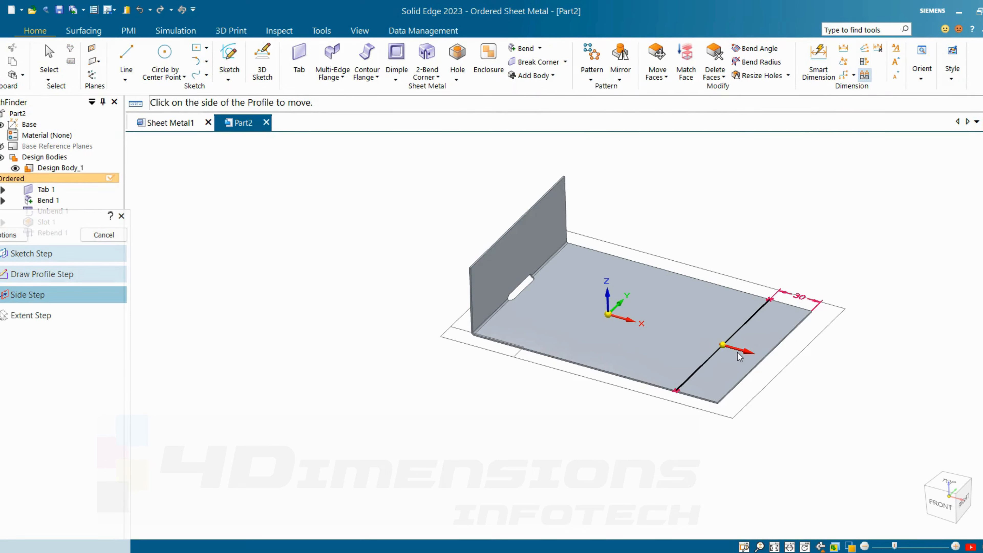
pyautogui.click(748, 361)
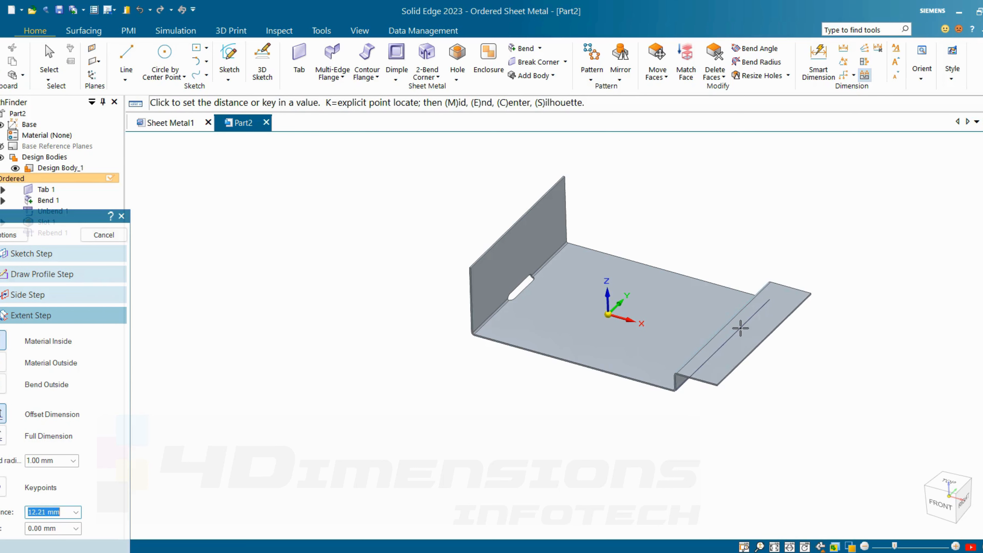
pyautogui.scroll(3, 741, 336)
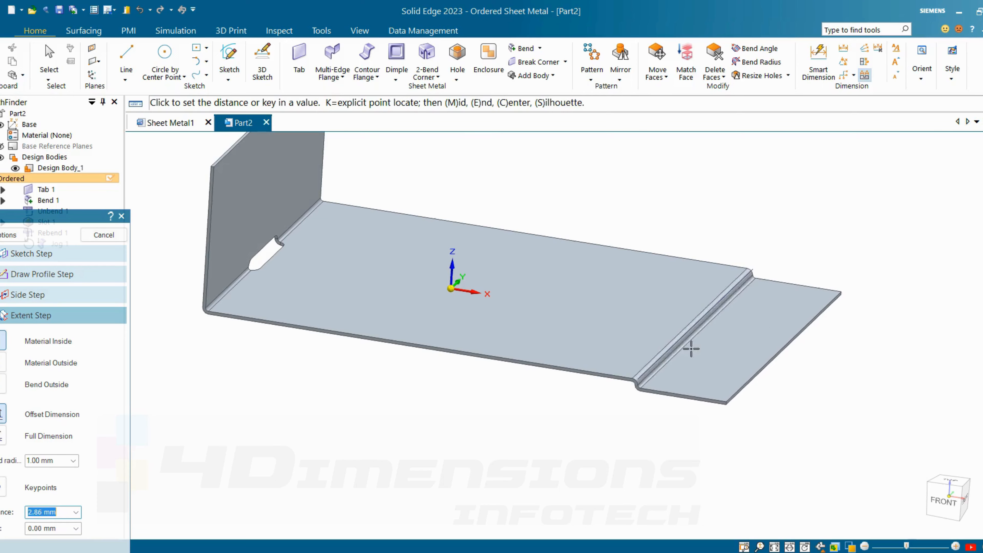
pyautogui.click(691, 344)
pyautogui.scroll(3, 691, 344)
# - Try to switch the jog's height dimension from Offset Dimension to Full Dimension
pyautogui.click(649, 267)
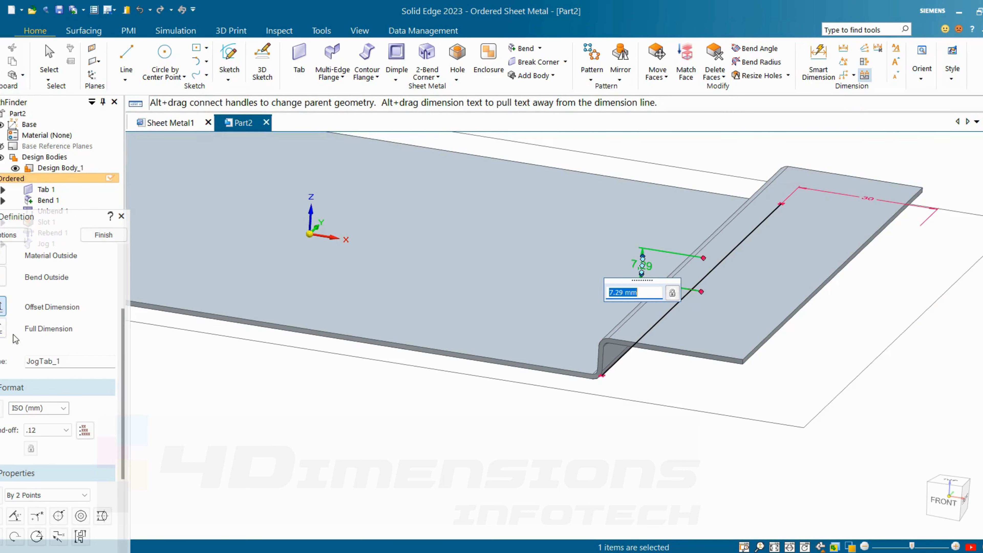
pyautogui.click(4, 328)
pyautogui.moveTo(595, 454); pyautogui.dragTo(762, 304, button='middle')
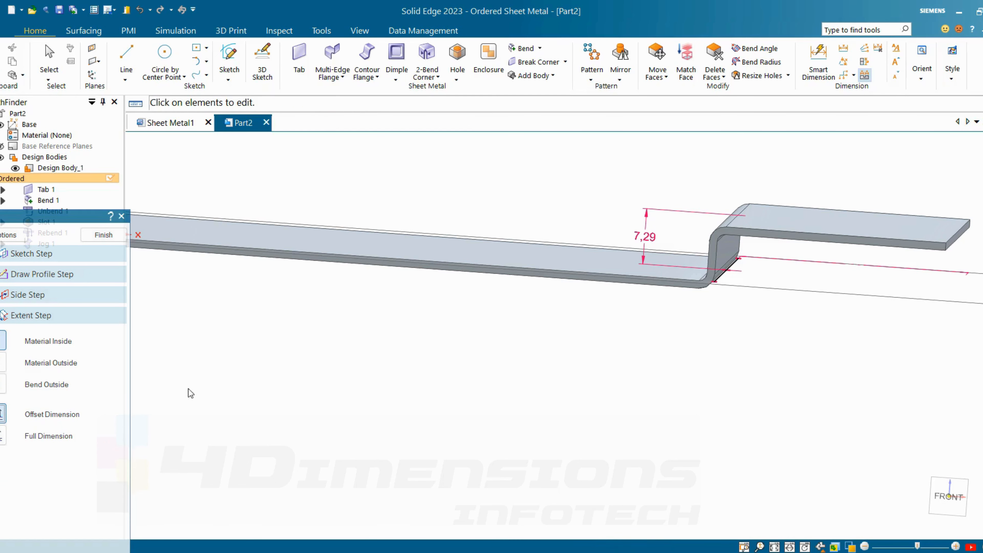
pyautogui.moveTo(741, 302); pyautogui.dragTo(772, 247, button='middle')
# - Set the jog height to 8 mm, switch it to Full Dimension, and finish the jog feature
pyautogui.click(653, 268)
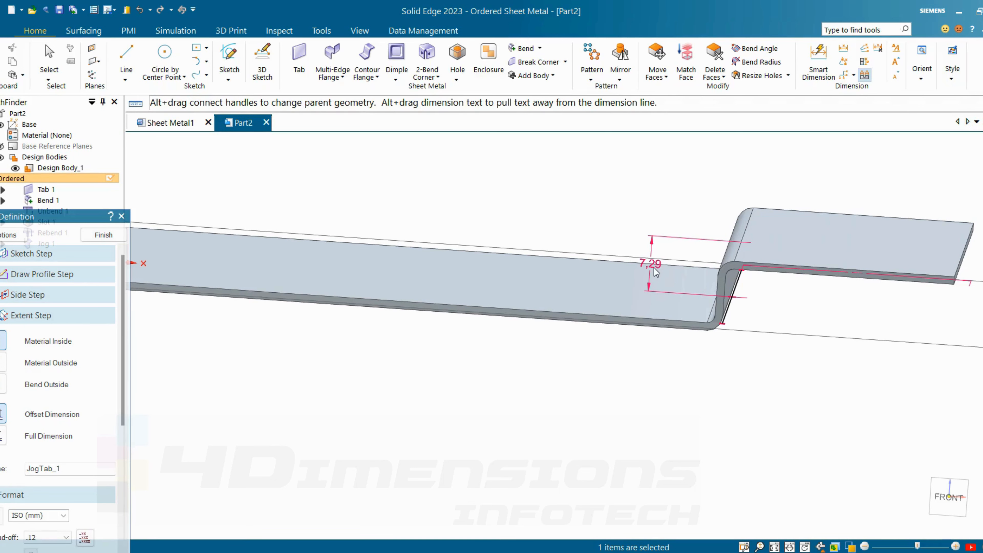
pyautogui.write('8')
pyautogui.press('Return')
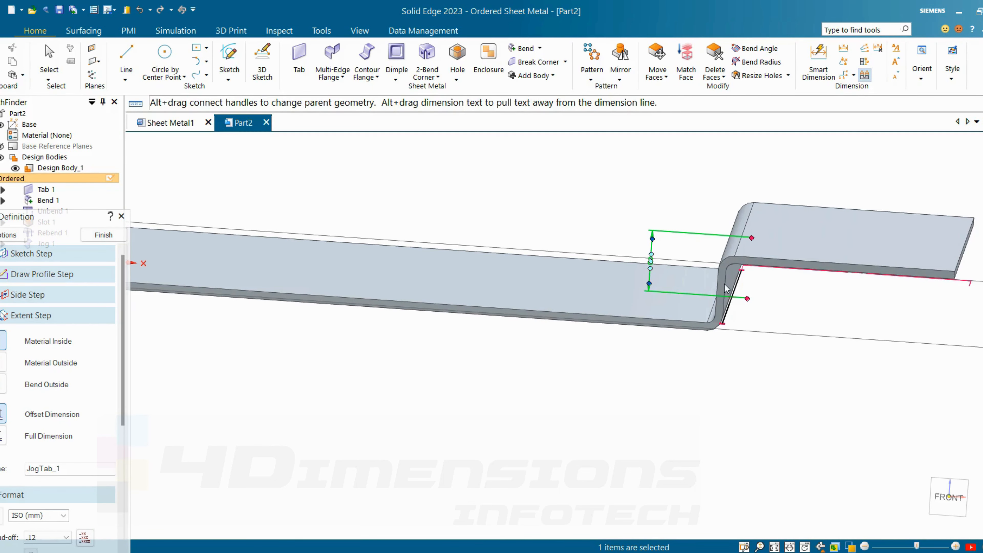
pyautogui.click(2, 435)
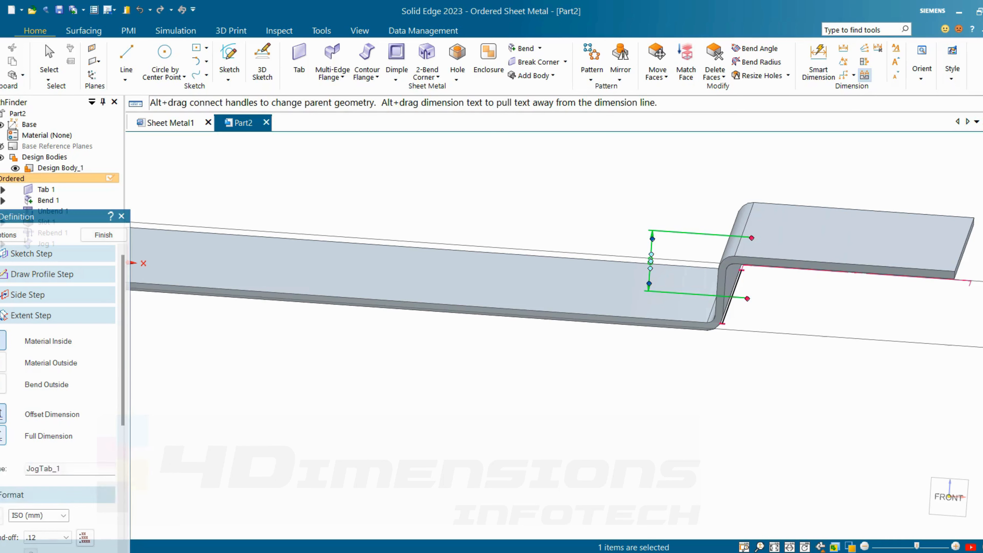
pyautogui.moveTo(813, 349)
pyautogui.mouseDown(button='middle')
pyautogui.moveTo(816, 398)
pyautogui.moveTo(797, 359)
pyautogui.mouseUp(button='middle')
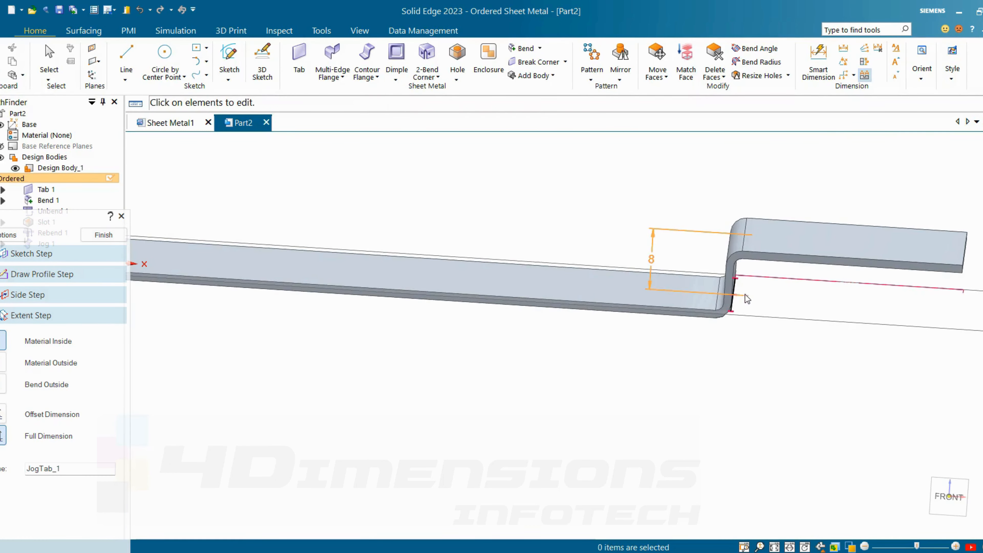
pyautogui.click(104, 234)
# - Inspect the finished jog and its two bends from several angles
pyautogui.moveTo(682, 276); pyautogui.dragTo(637, 289, button='middle')
pyautogui.scroll(-6, 633, 389)
pyautogui.moveTo(634, 391); pyautogui.dragTo(657, 401, button='middle')
pyautogui.scroll(2, 693, 383)
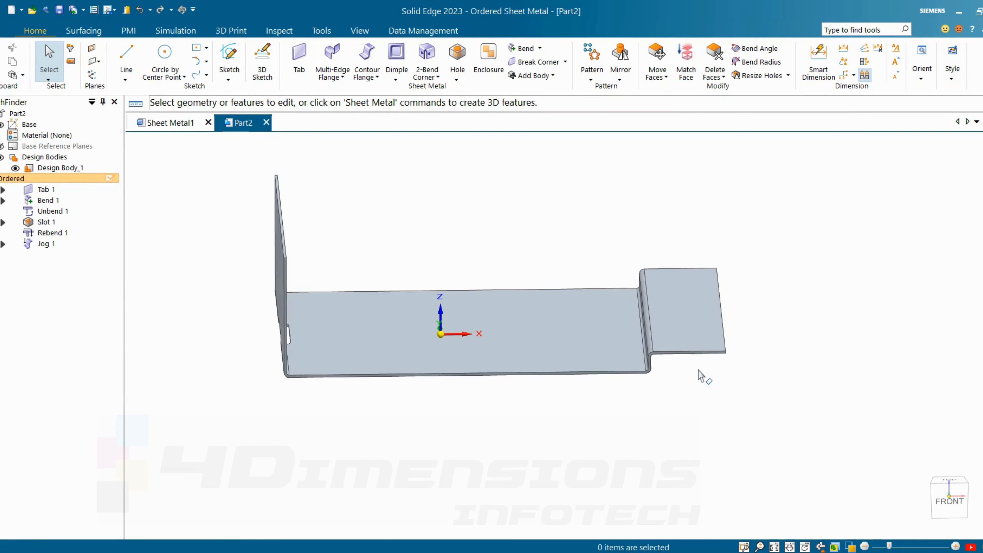
pyautogui.scroll(5, 697, 368)
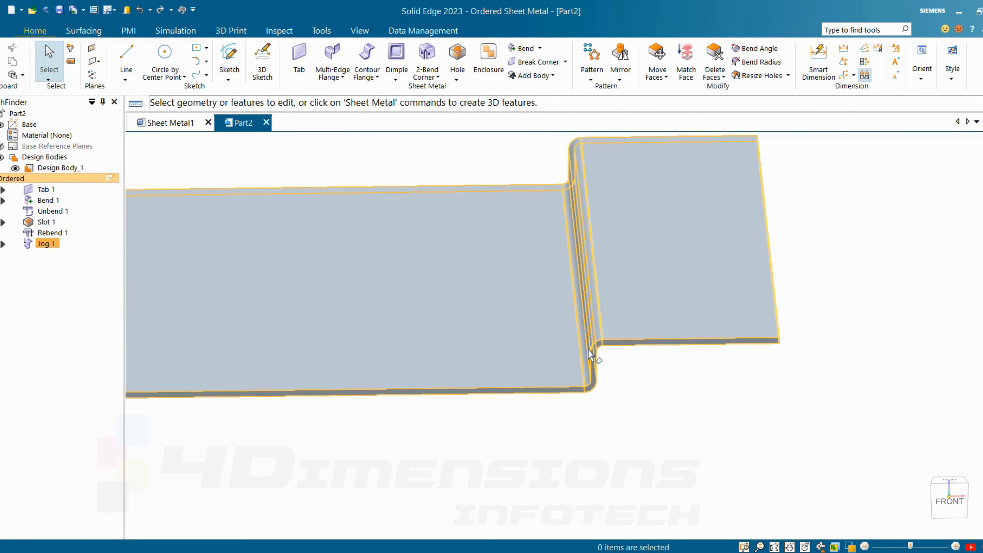
pyautogui.moveTo(678, 399)
pyautogui.mouseDown(button='middle')
pyautogui.moveTo(696, 413)
pyautogui.moveTo(694, 404)
pyautogui.mouseUp(button='middle')
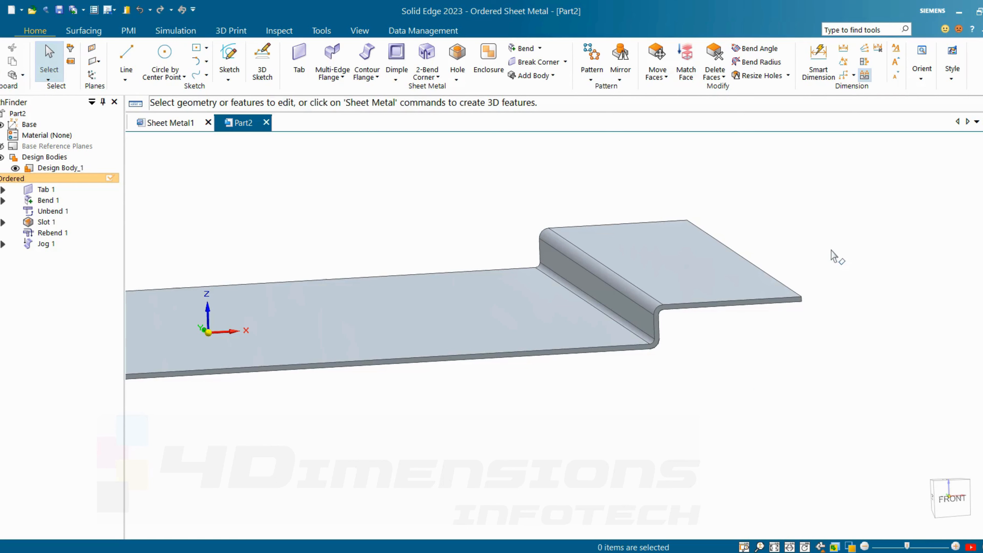
# - Change the jog's lower bend angle to 135°, keeping the large flat base face fixed
pyautogui.click(764, 49)
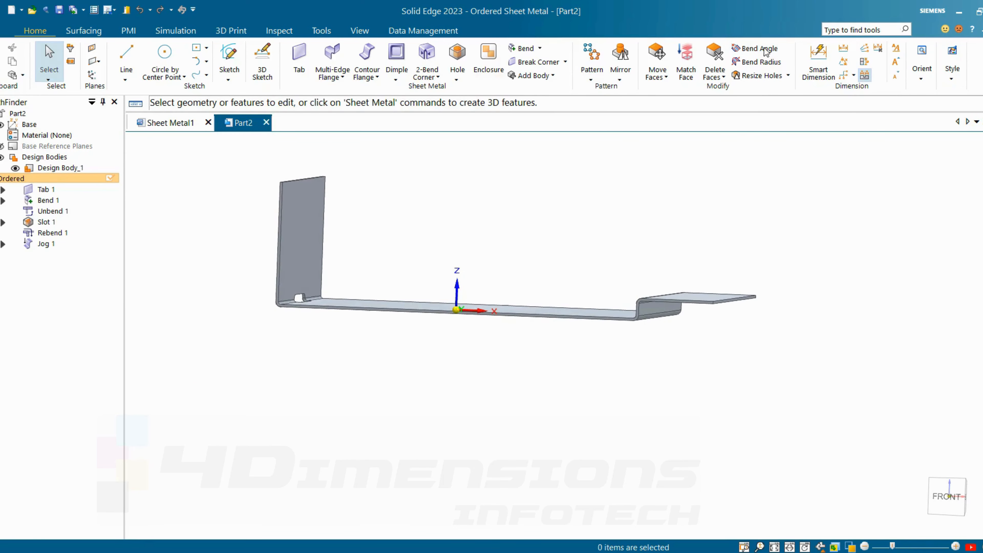
pyautogui.click(765, 50)
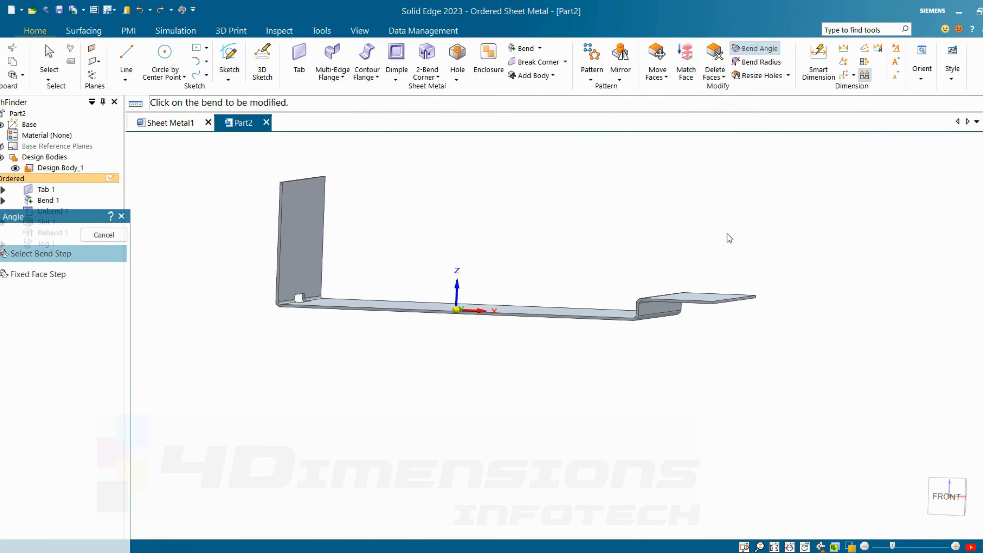
pyautogui.scroll(3, 654, 329)
pyautogui.moveTo(578, 335); pyautogui.dragTo(597, 346, button='middle')
pyautogui.click(659, 308)
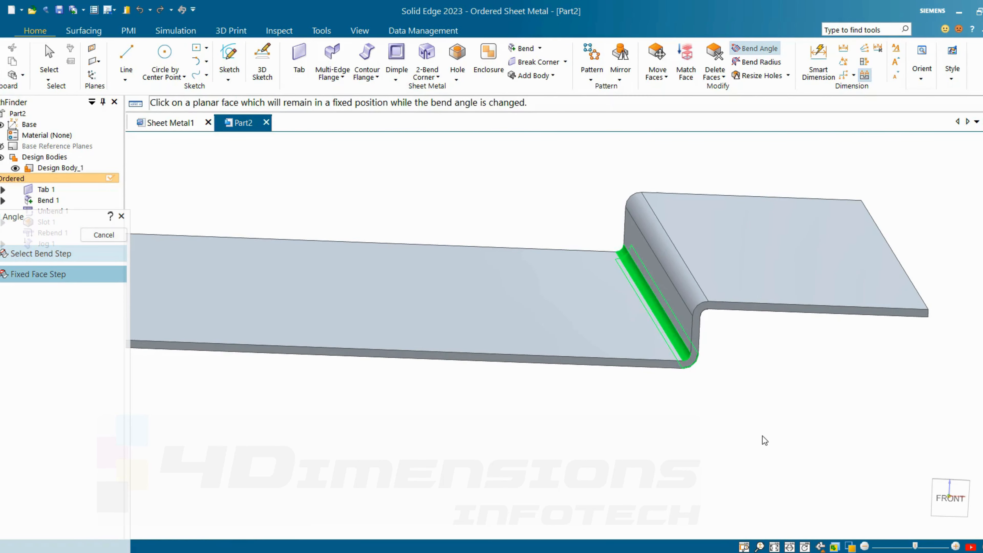
pyautogui.moveTo(761, 439); pyautogui.dragTo(630, 386, button='middle')
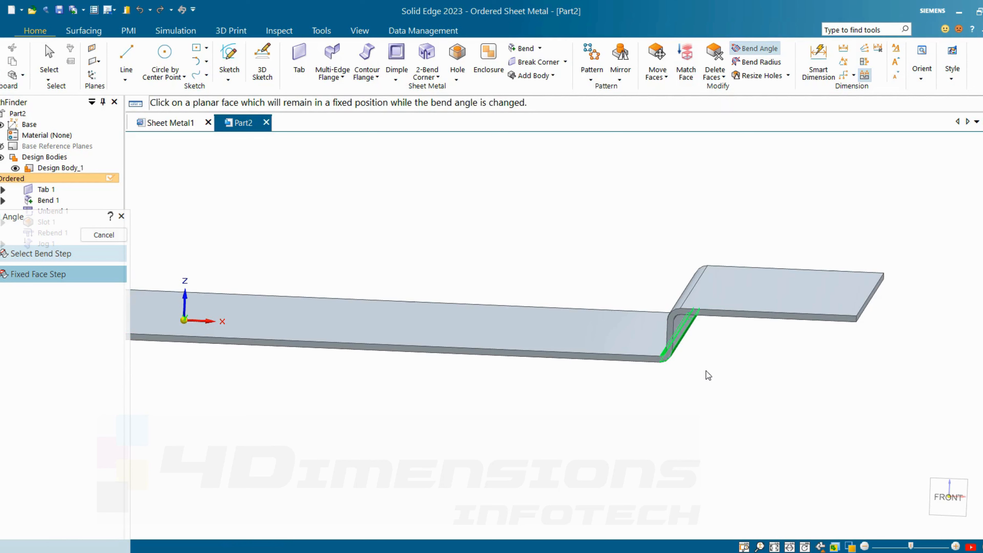
pyautogui.click(629, 341)
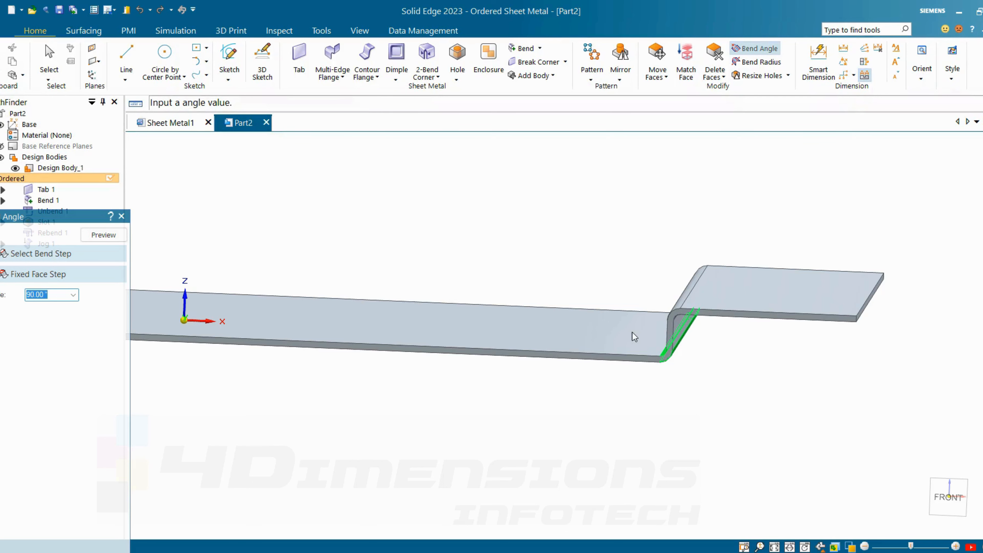
pyautogui.moveTo(749, 351); pyautogui.dragTo(727, 348, button='middle')
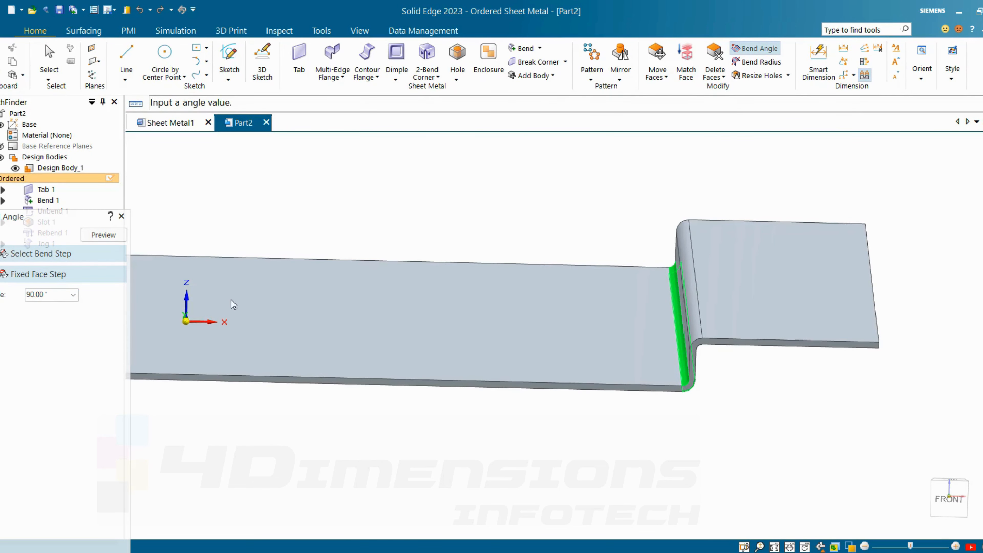
pyautogui.click(52, 297)
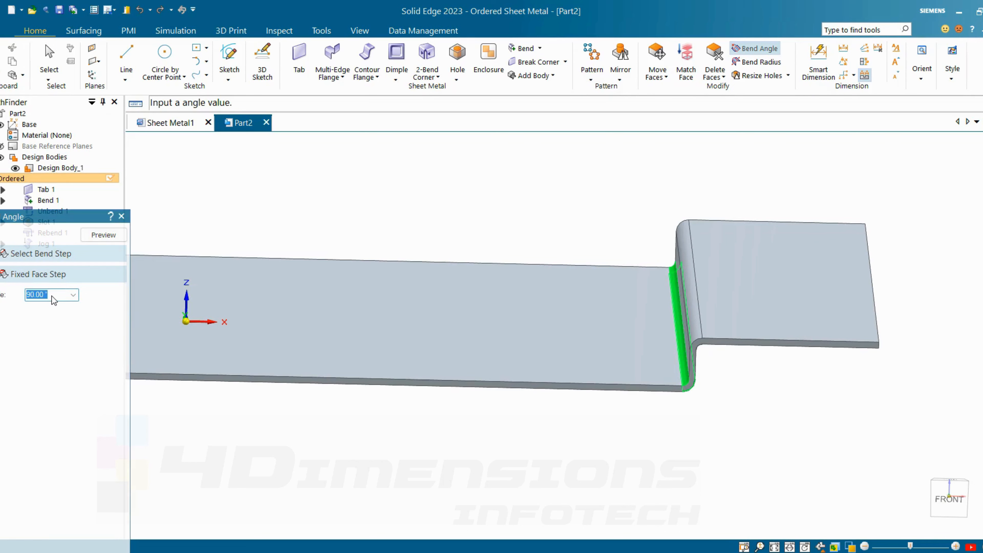
pyautogui.write('135')
pyautogui.press('Return')
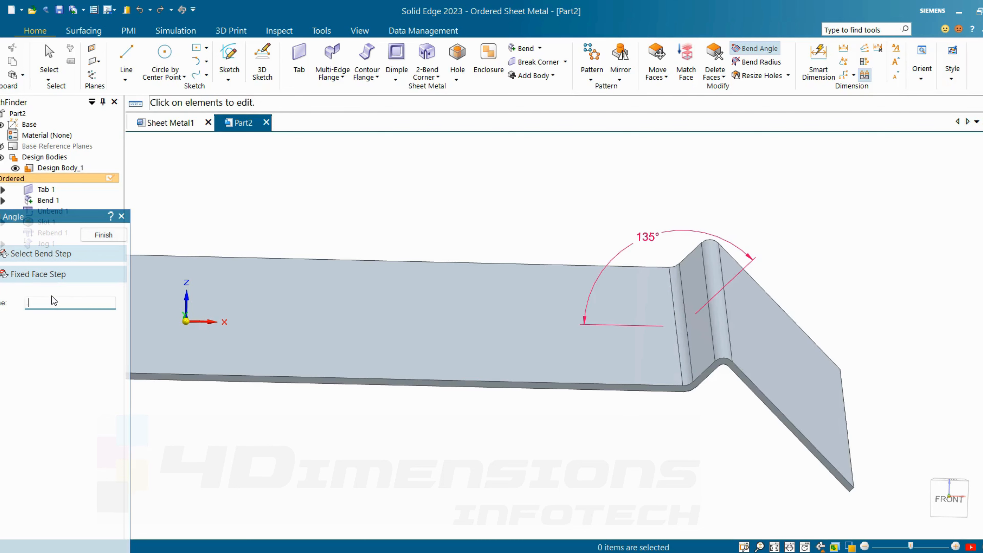
pyautogui.moveTo(514, 279); pyautogui.dragTo(512, 268, button='middle')
pyautogui.moveTo(499, 224); pyautogui.dragTo(519, 264, button='middle')
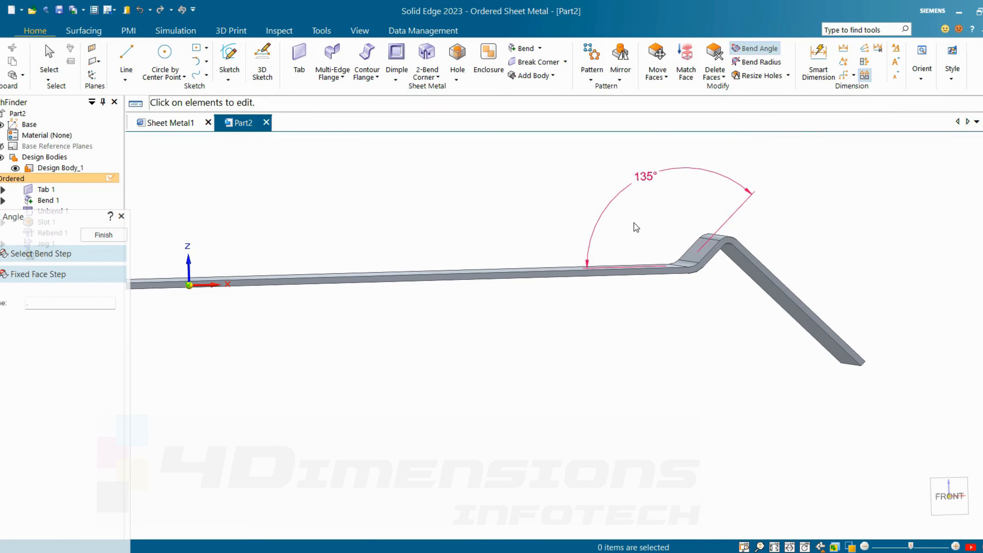
pyautogui.moveTo(719, 286); pyautogui.dragTo(716, 292, button='middle')
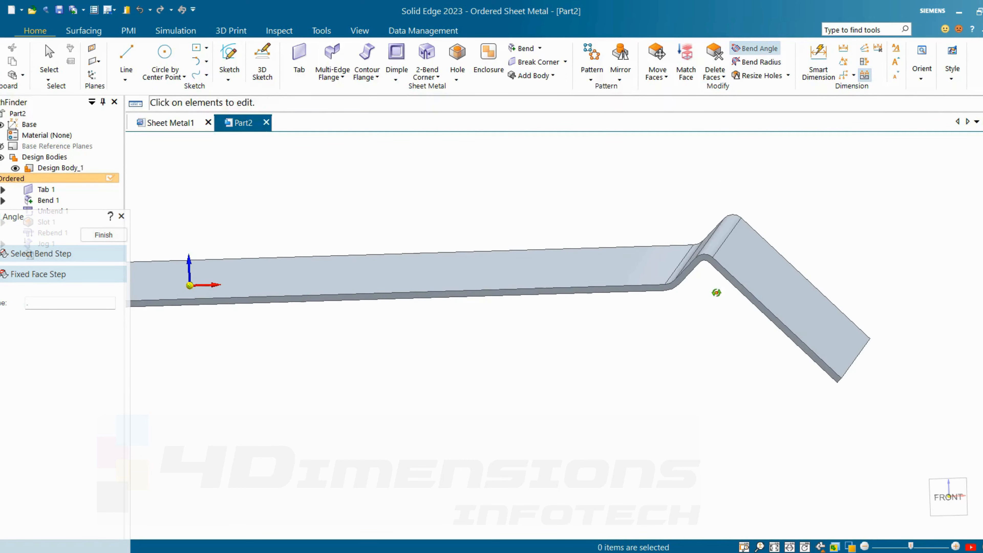
# - Apply a 45° bend angle to the jog's upper bend, keeping the large flat base face fixed
pyautogui.click(761, 62)
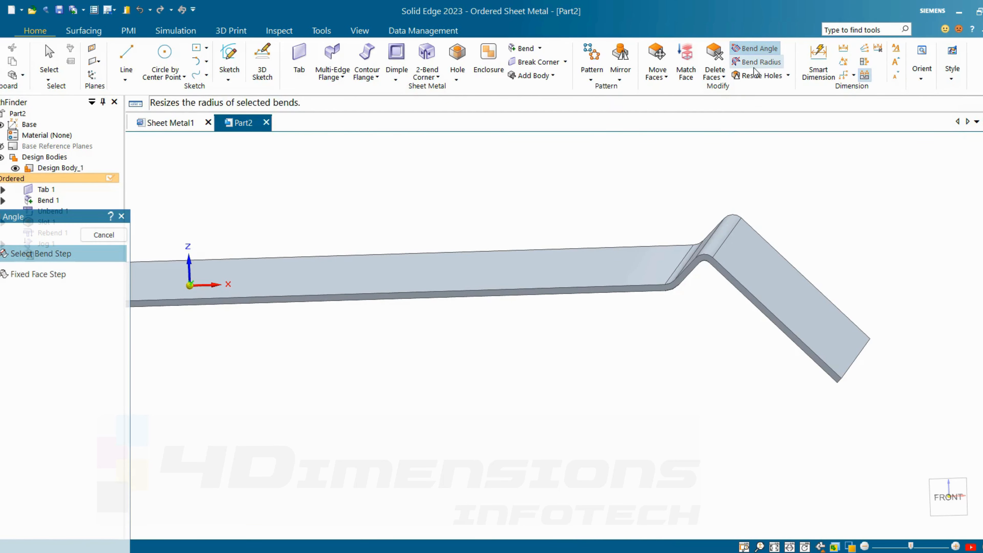
pyautogui.moveTo(611, 351); pyautogui.dragTo(746, 263, button='middle')
pyautogui.click(746, 266)
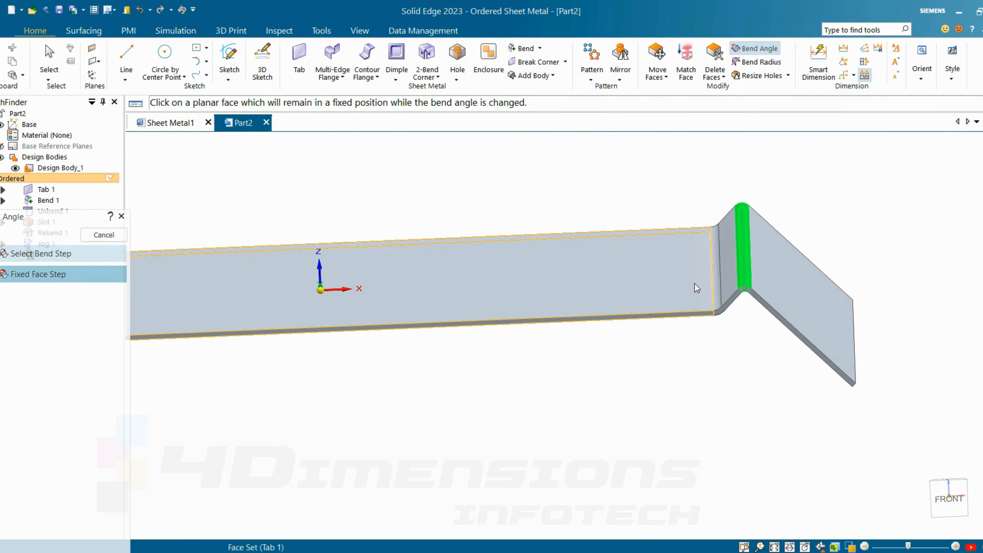
pyautogui.click(688, 288)
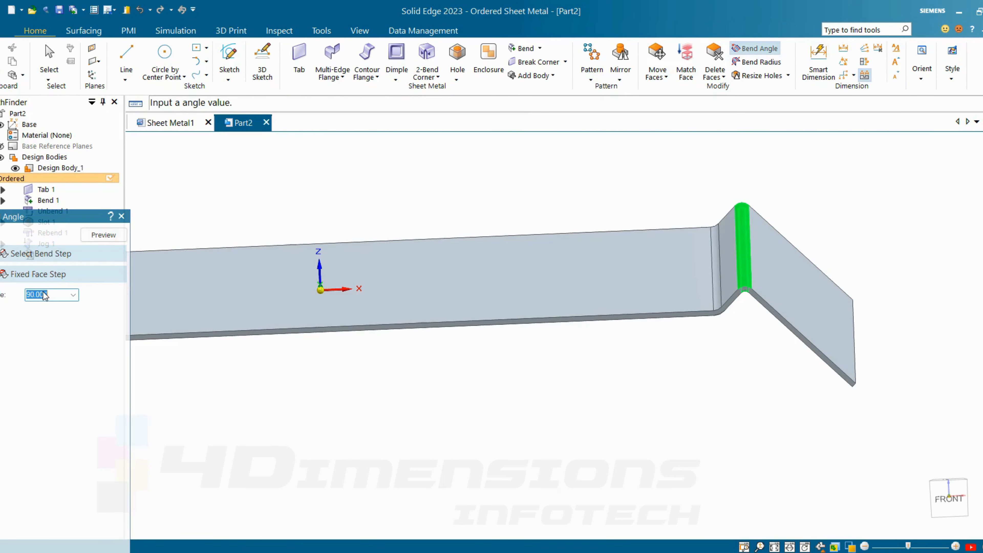
pyautogui.press('Return')
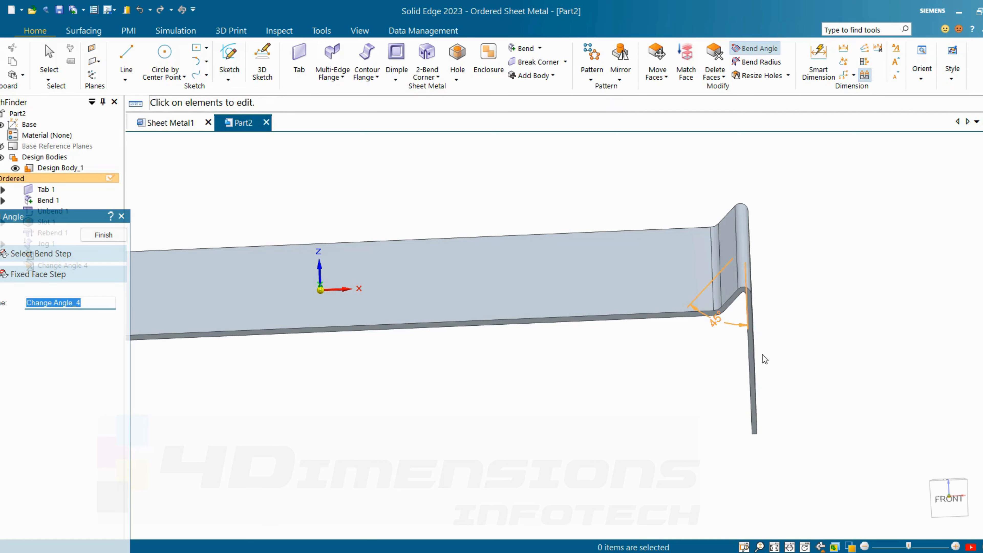
# - Set the upper bend's angle to 135° and finish the angle change
pyautogui.click(30, 275)
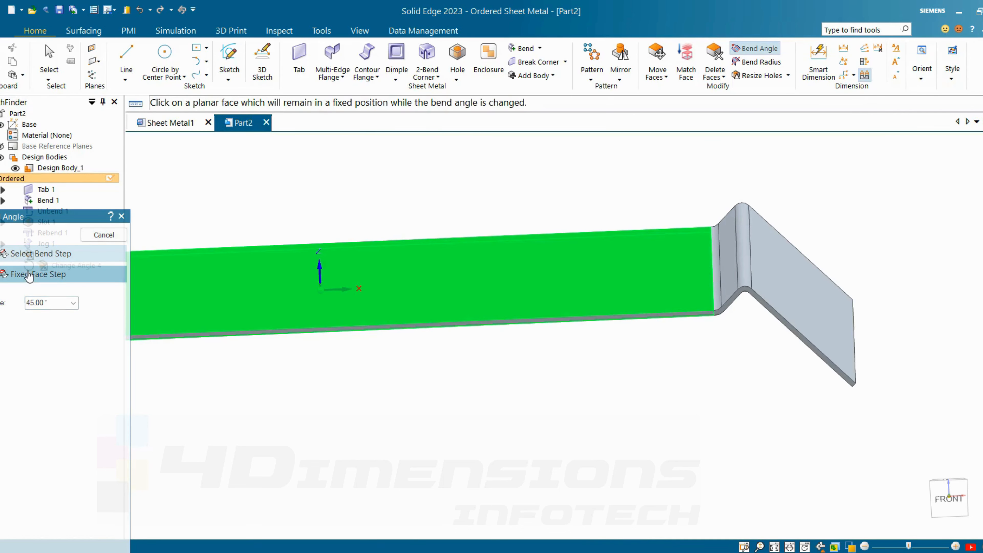
pyautogui.write('135')
pyautogui.press('Return')
pyautogui.moveTo(762, 342); pyautogui.dragTo(765, 329, button='middle')
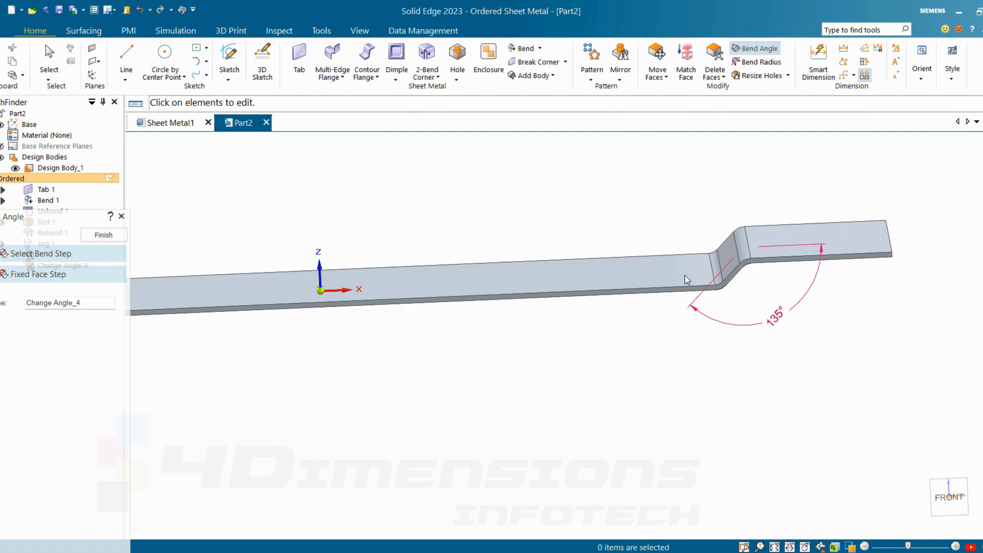
pyautogui.click(112, 233)
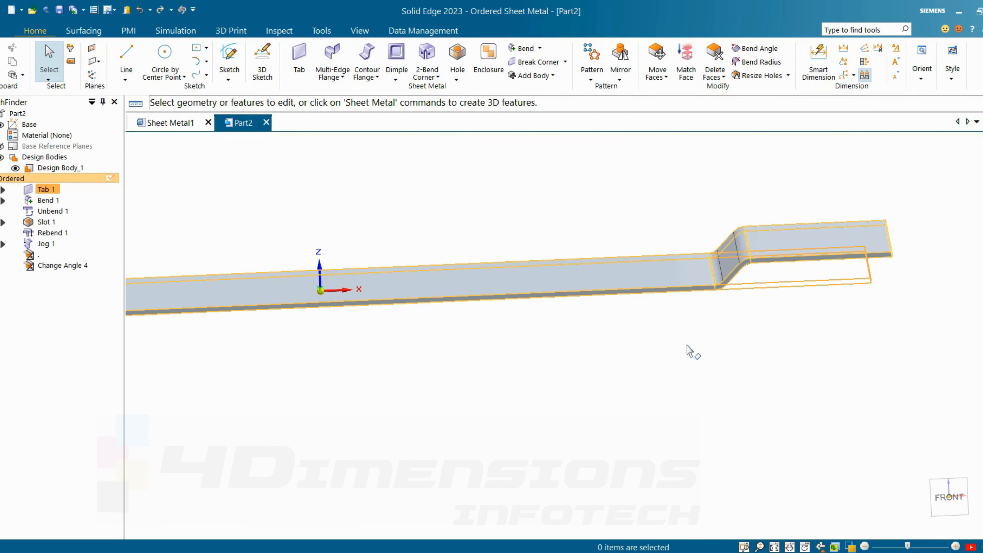
# - Resize the radius of the jog's lower bend to 2 mm and finish the feature
pyautogui.scroll(-3, 782, 433)
pyautogui.moveTo(783, 432)
pyautogui.mouseDown(button='middle')
pyautogui.moveTo(711, 369)
pyautogui.moveTo(677, 367)
pyautogui.moveTo(770, 426)
pyautogui.moveTo(768, 457)
pyautogui.moveTo(786, 442)
pyautogui.moveTo(771, 424)
pyautogui.moveTo(772, 435)
pyautogui.mouseUp(button='middle')
pyautogui.moveTo(751, 300); pyautogui.dragTo(786, 281, button='middle')
pyautogui.click(759, 62)
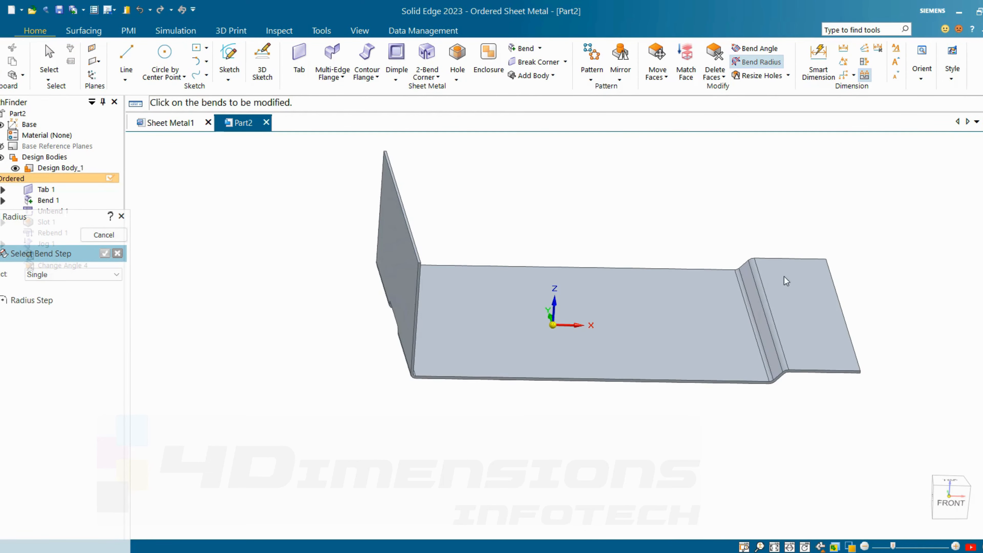
pyautogui.click(759, 345)
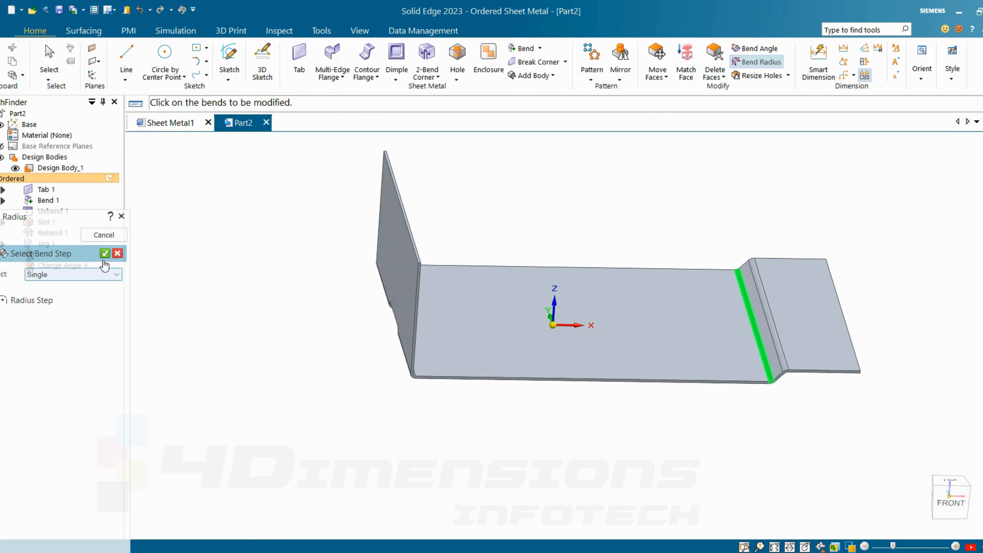
pyautogui.click(104, 253)
pyautogui.click(59, 299)
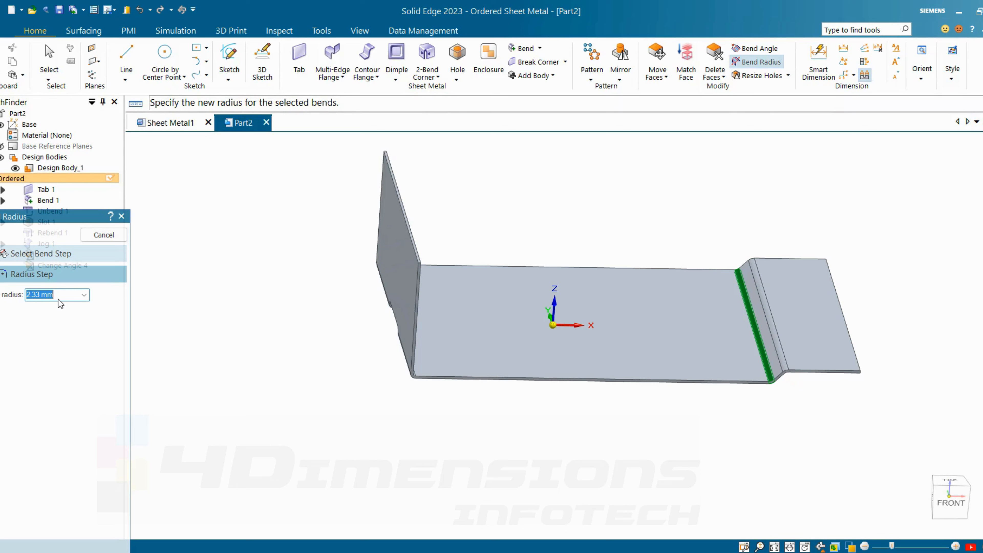
pyautogui.write('2')
pyautogui.press('Return')
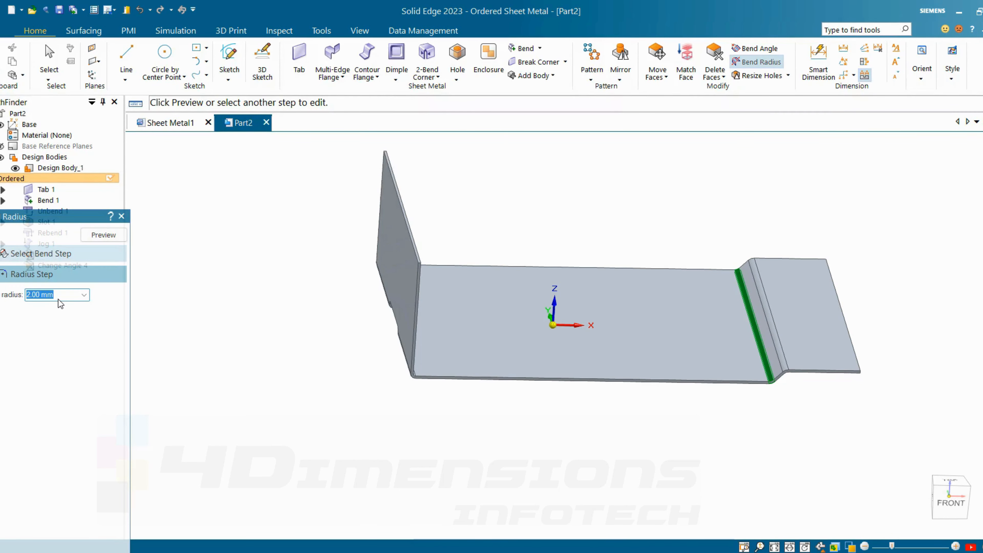
pyautogui.click(103, 236)
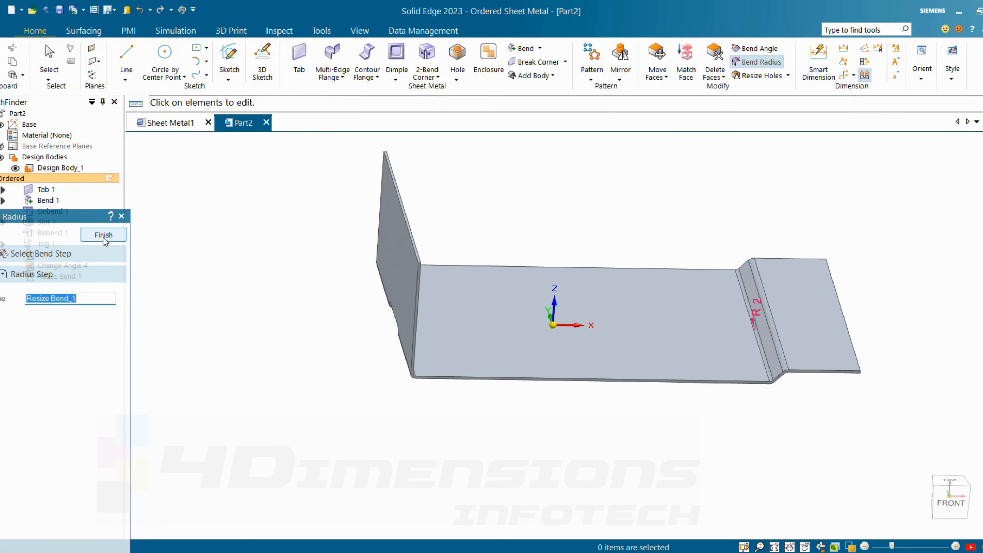
pyautogui.click(103, 237)
# - Resize the radius of the jog's upper bend to 2 mm and exit the Bend Radius command
pyautogui.moveTo(804, 334); pyautogui.dragTo(743, 317, button='middle')
pyautogui.scroll(4, 743, 317)
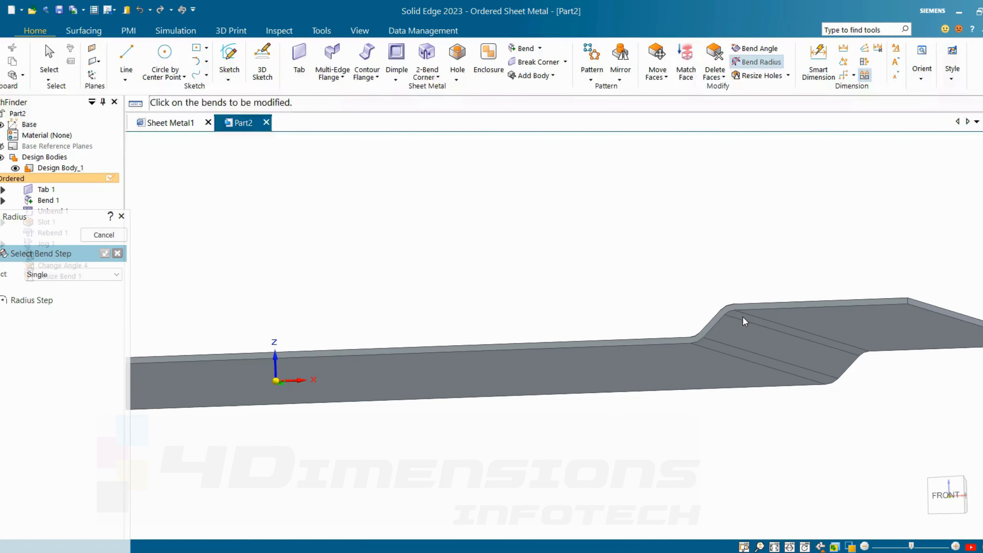
pyautogui.click(763, 66)
pyautogui.click(761, 320)
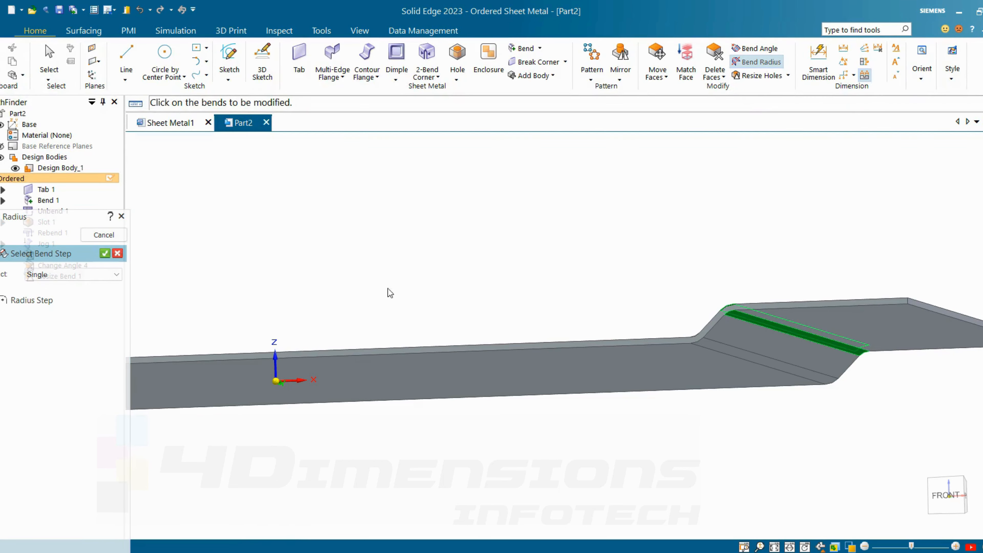
pyautogui.click(116, 254)
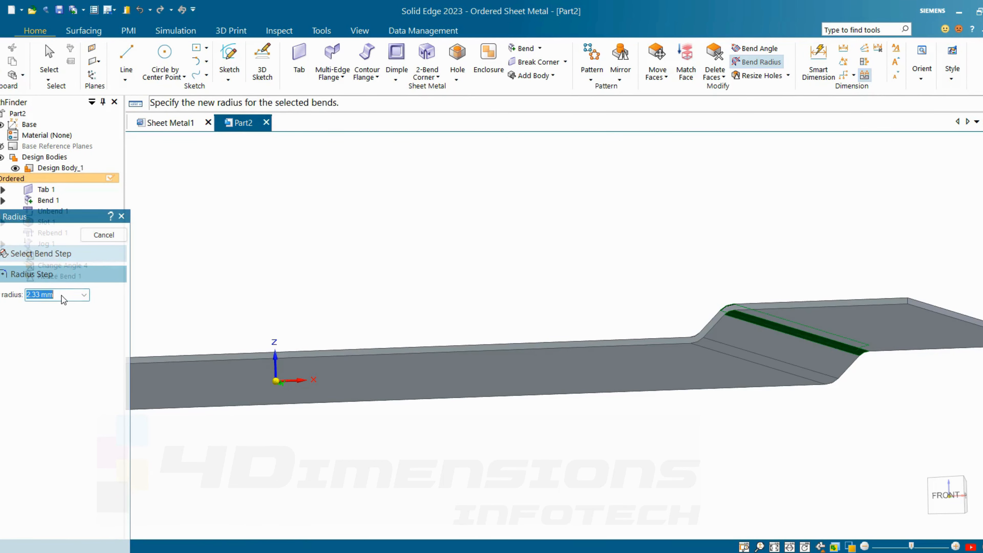
pyautogui.write('2')
pyautogui.press('Return')
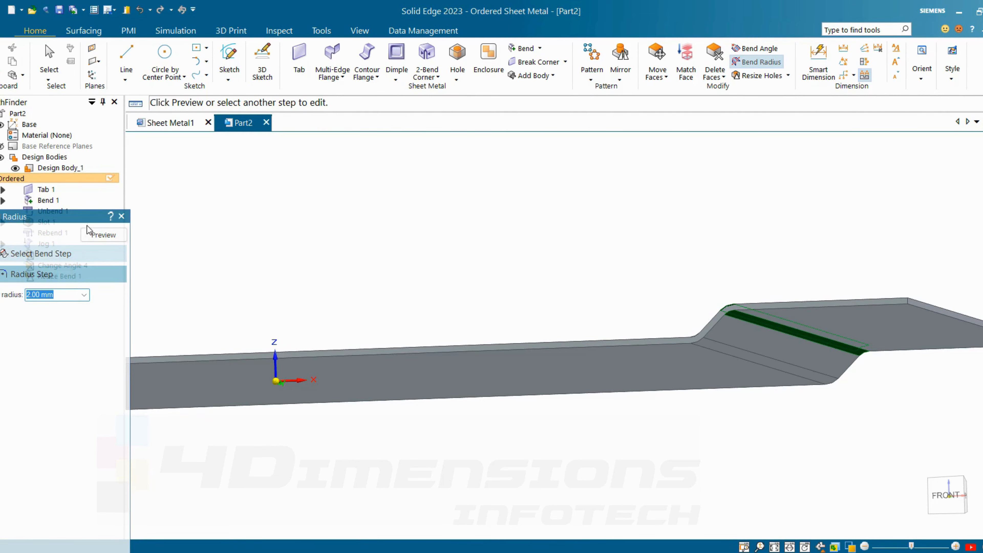
pyautogui.click(90, 232)
pyautogui.moveTo(500, 285); pyautogui.dragTo(532, 302, button='middle')
pyautogui.scroll(-4, 531, 302)
pyautogui.press('Escape')
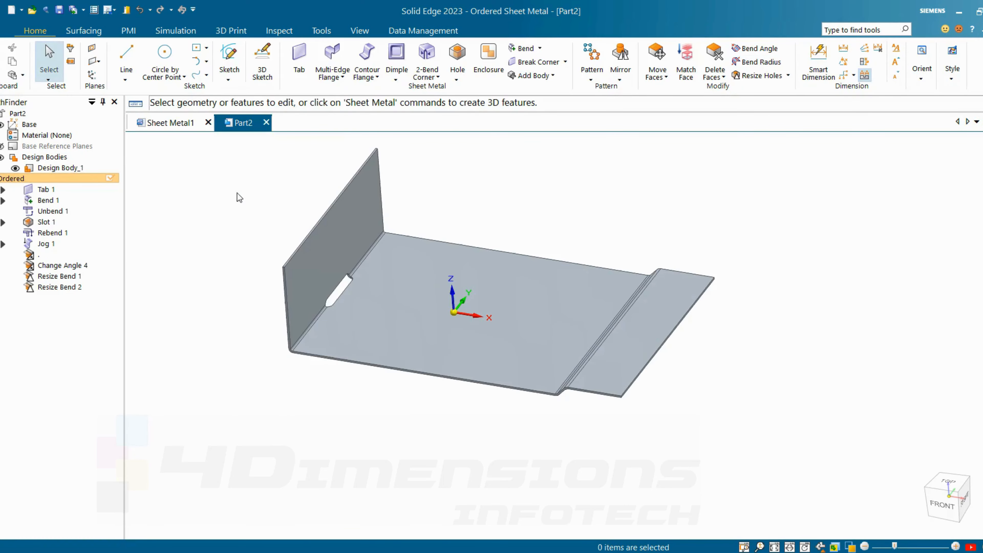
pyautogui.moveTo(576, 259); pyautogui.dragTo(561, 189, button='middle')
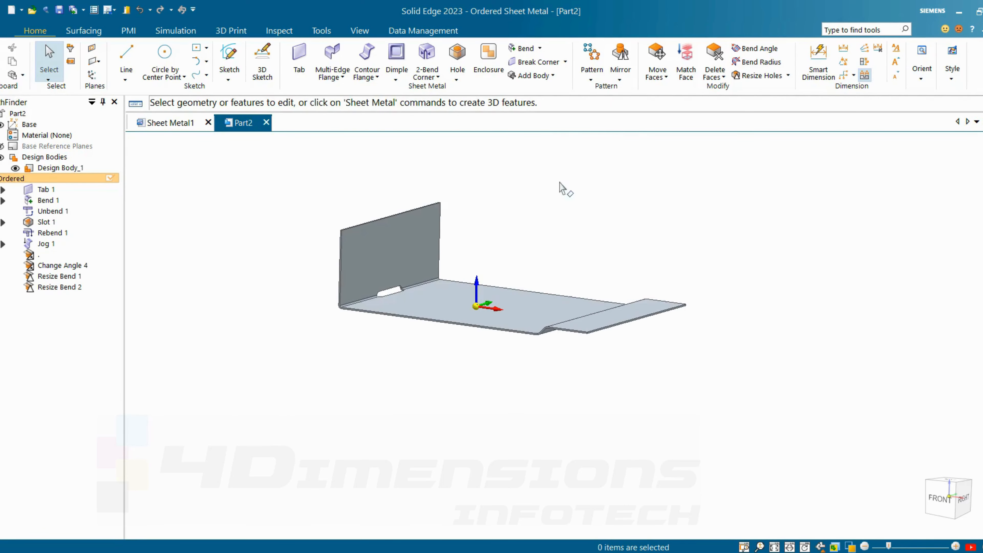
pyautogui.click(540, 49)
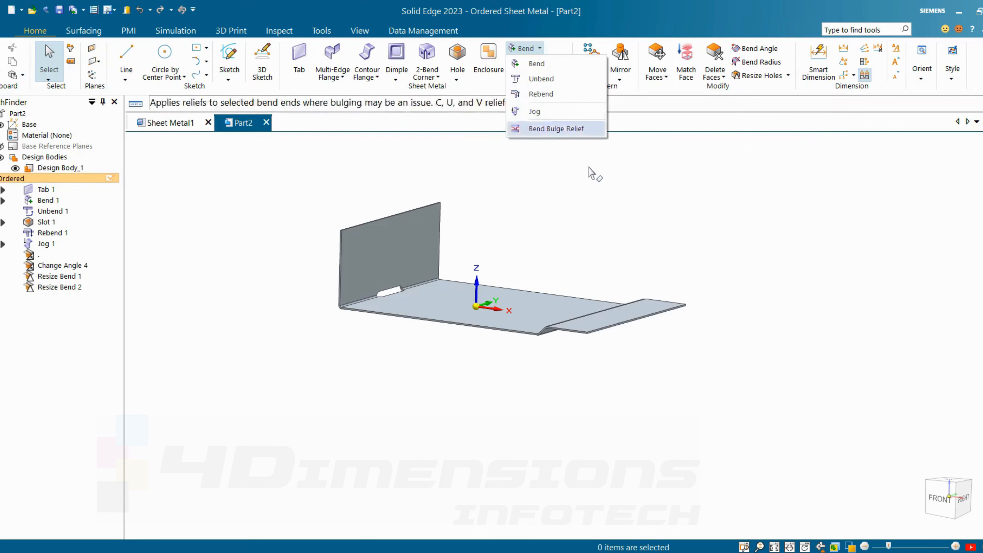
pyautogui.click(614, 259)
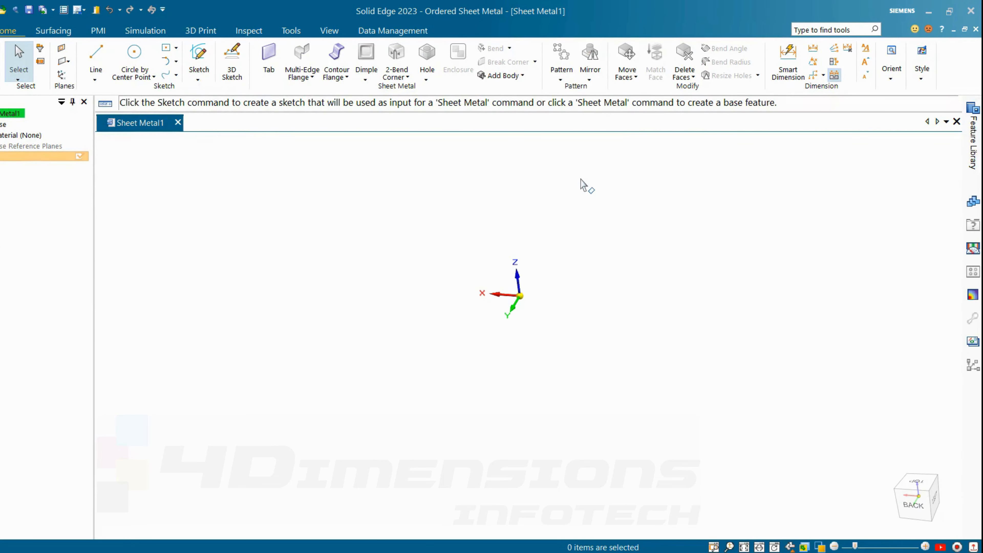
pyautogui.click(405, 71)
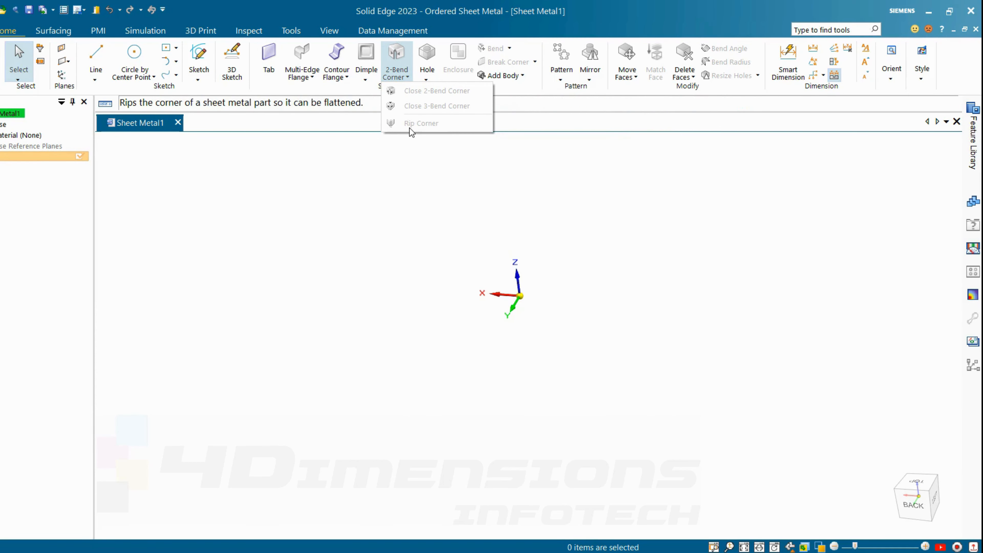
pyautogui.click(295, 261)
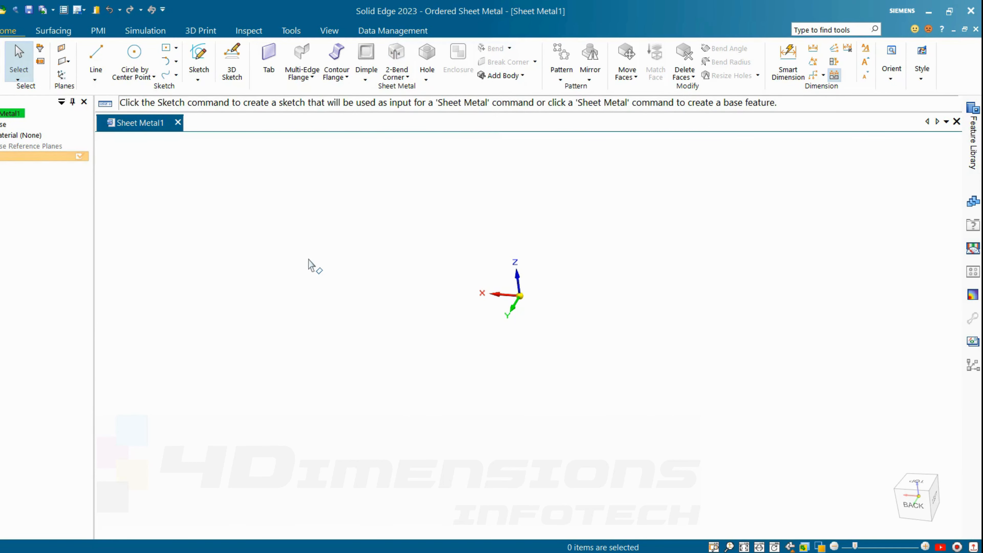
# - Start a Tab on the horizontal XY plane and sketch a rectangle about 156 mm wide centred on the origin
pyautogui.click(268, 62)
pyautogui.click(608, 269)
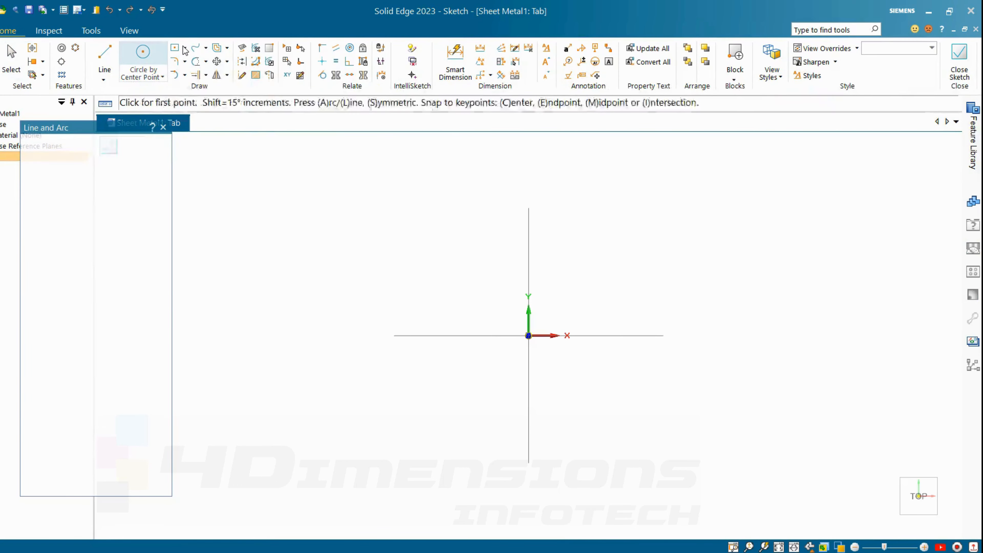
pyautogui.click(184, 48)
pyautogui.click(209, 64)
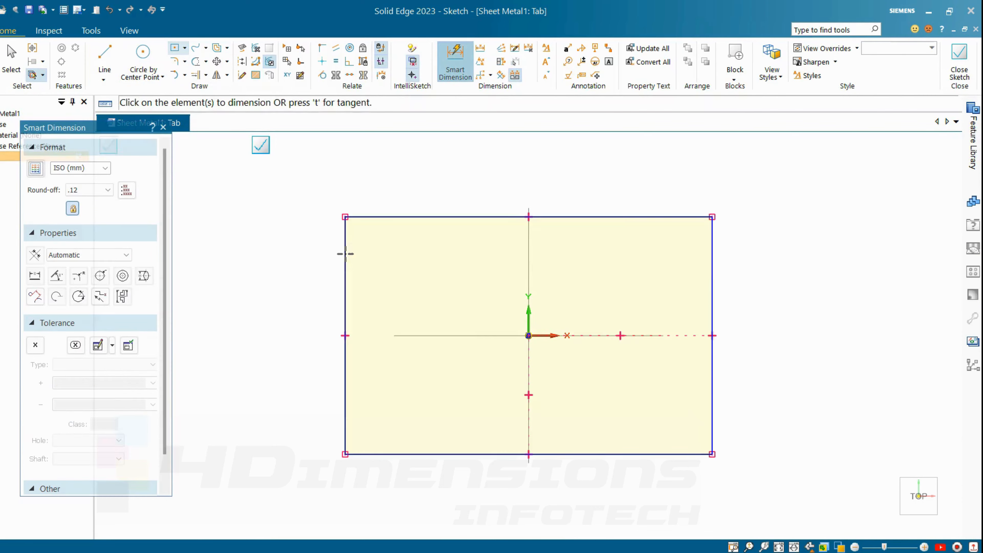
# - Dimension the rectangle's width between its two vertical sides and set it to 200 mm
pyautogui.click(345, 252)
pyautogui.click(710, 274)
pyautogui.click(544, 186)
pyautogui.write('200')
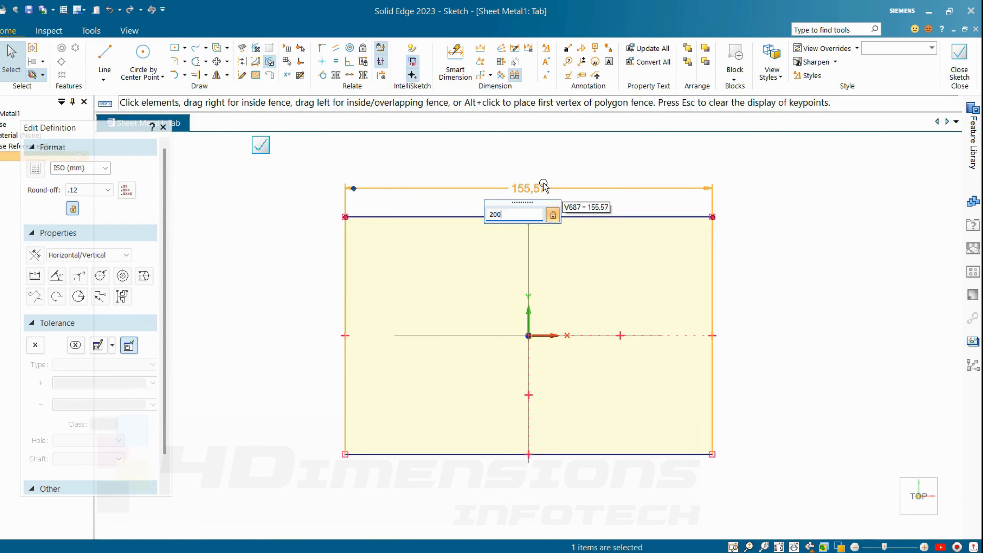
pyautogui.press('Return')
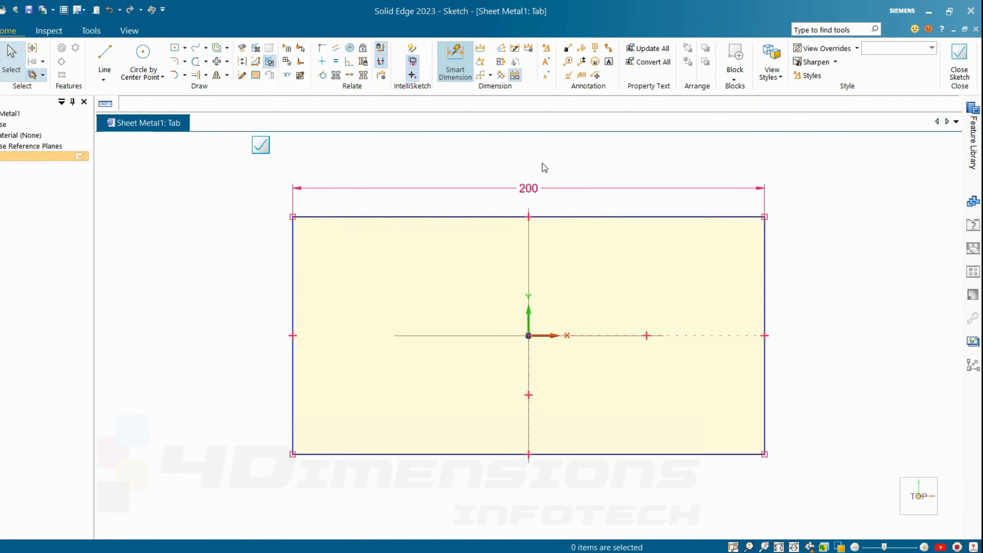
# - Dimension the rectangle's height, starting from its upper edge
pyautogui.click(616, 217)
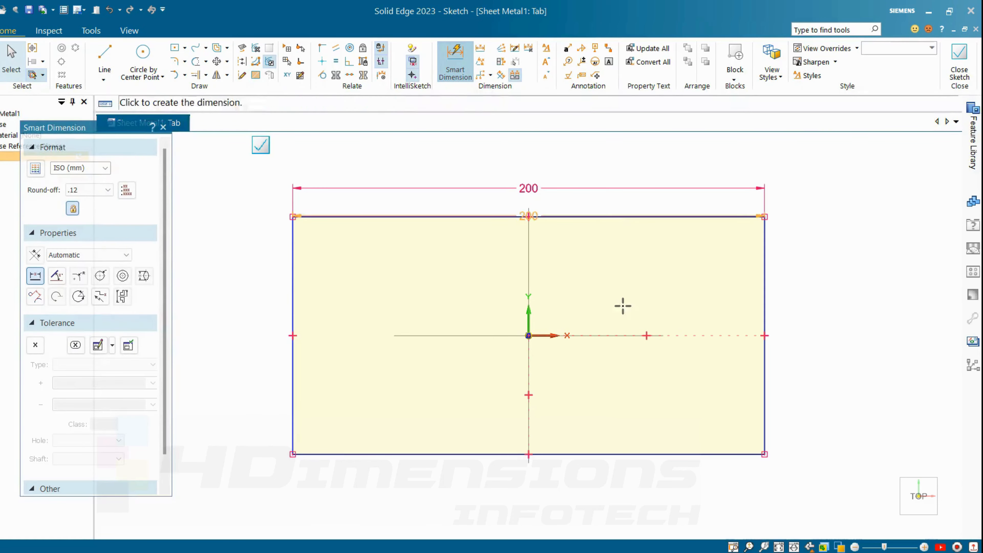
# - Dimension the rectangle's vertical height between its horizontal edges and set it to 120 mm
pyautogui.click(614, 454)
pyautogui.click(794, 357)
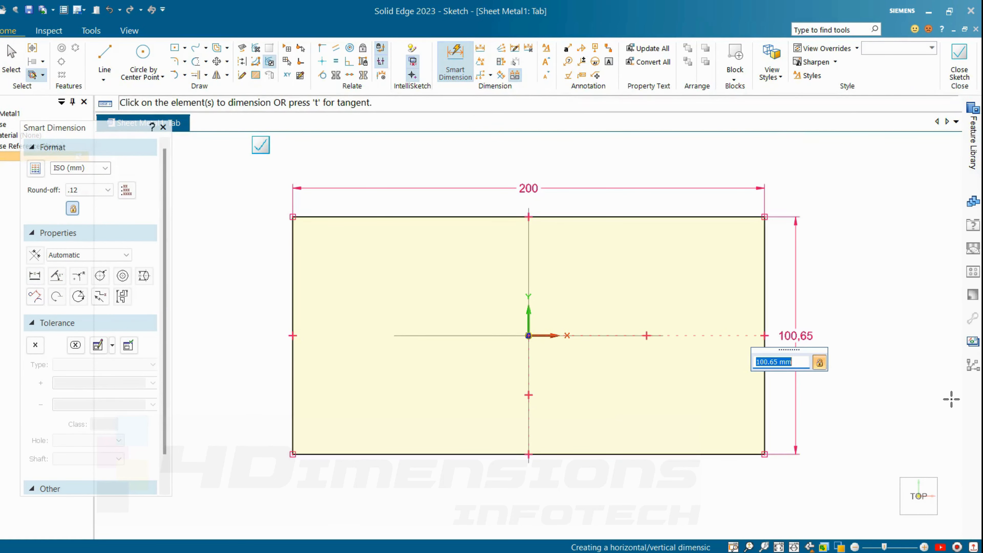
pyautogui.write('120')
pyautogui.press('Return')
pyautogui.press('Escape')
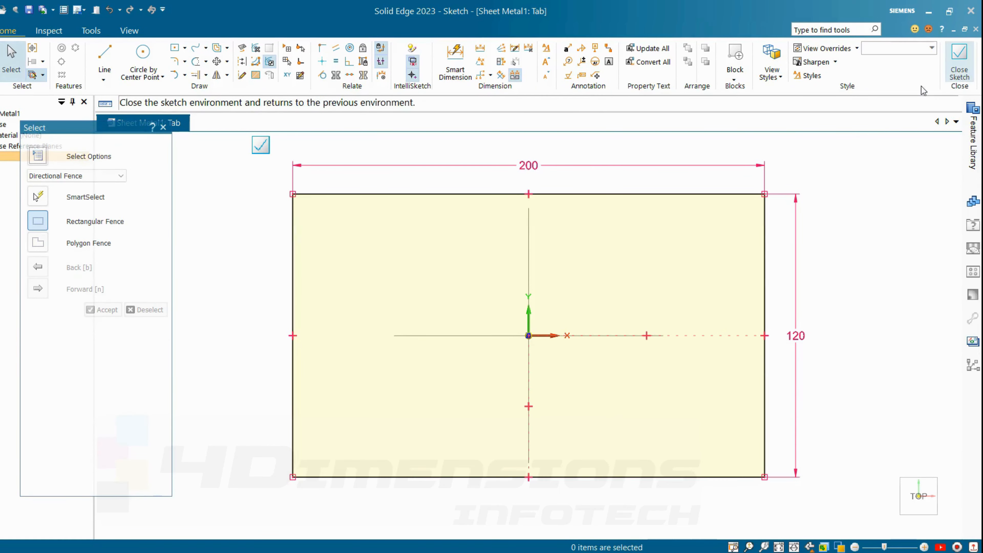
# - Close the sketch and finish the tab from the rectangle with its 1.00 mm thickness on the upper side
pyautogui.click(959, 64)
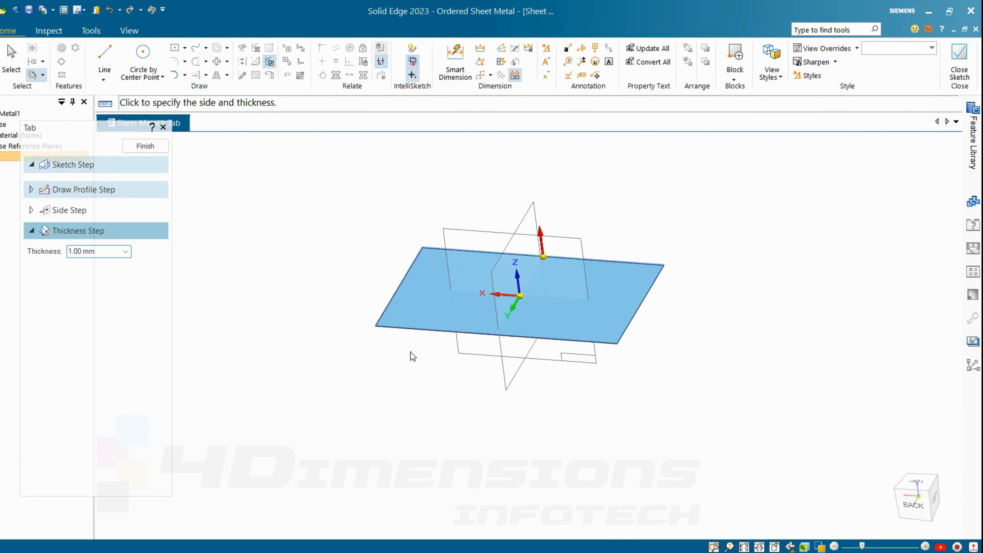
pyautogui.click(545, 164)
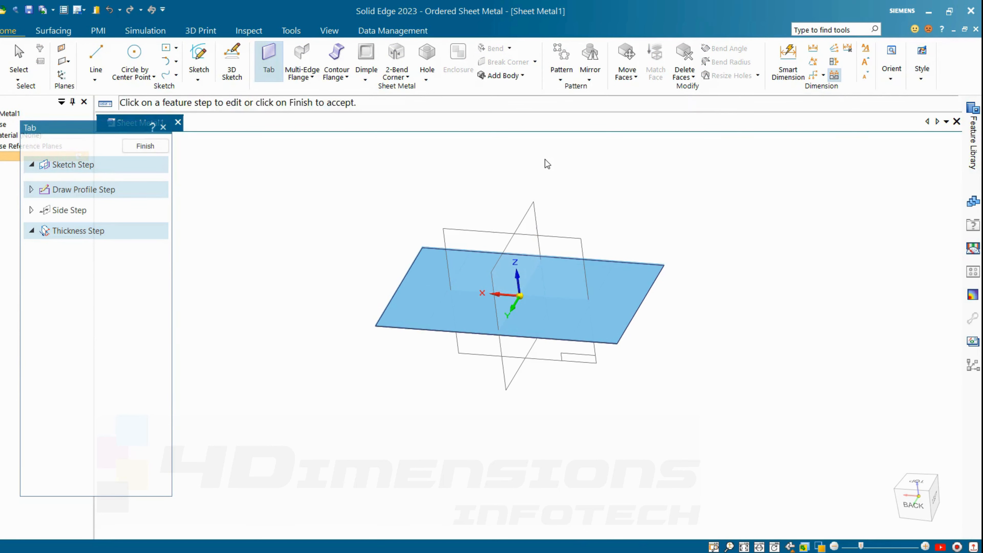
pyautogui.click(149, 147)
pyautogui.click(149, 147)
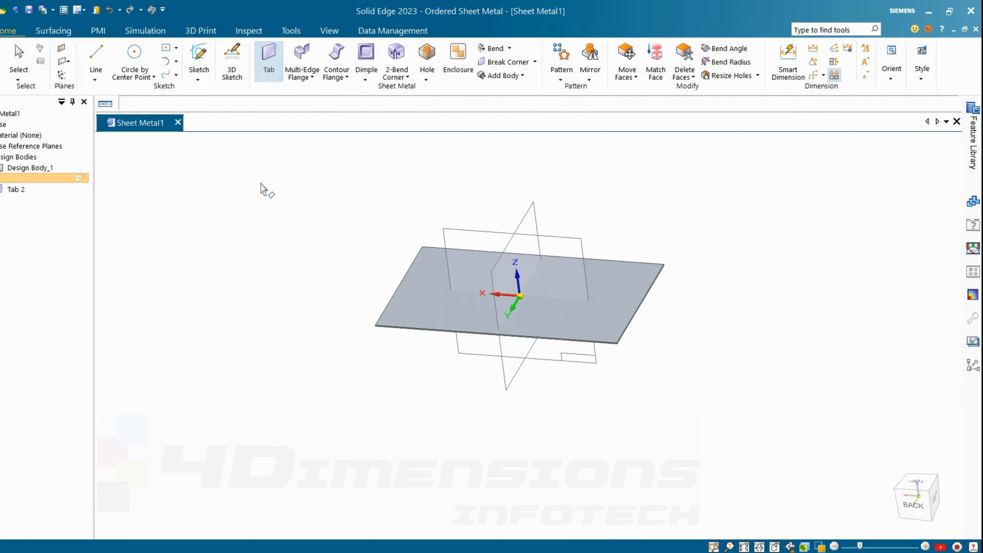
# - Add a 60 mm multi-edge flange going upward along all four edges of the tab
pyautogui.moveTo(582, 325); pyautogui.dragTo(570, 351, button='middle')
pyautogui.scroll(3, 578, 293)
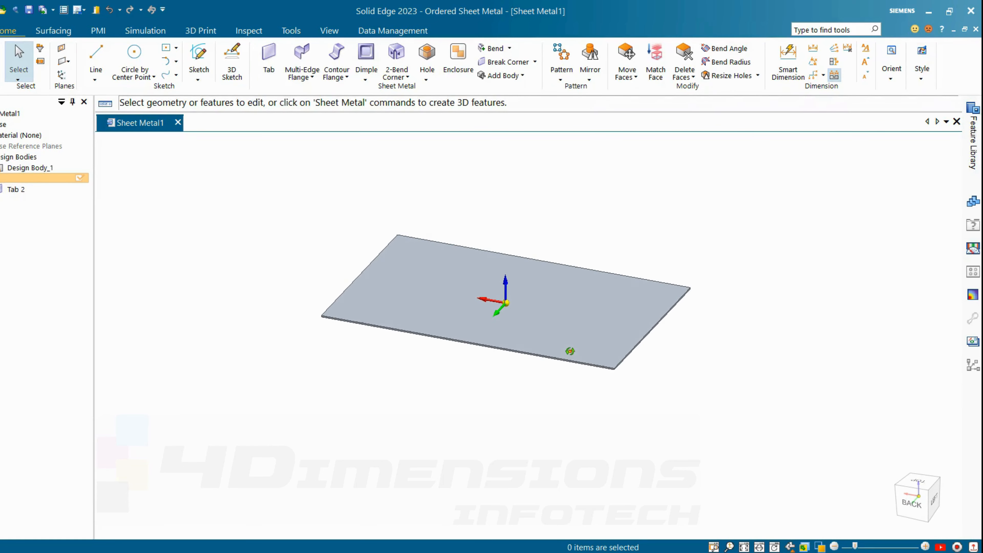
pyautogui.click(313, 76)
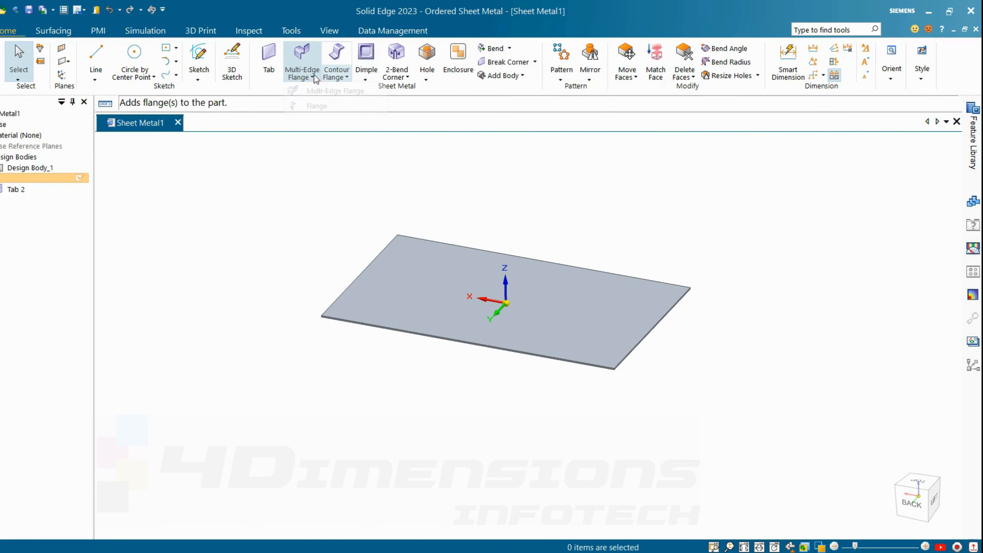
pyautogui.click(336, 93)
pyautogui.click(608, 367)
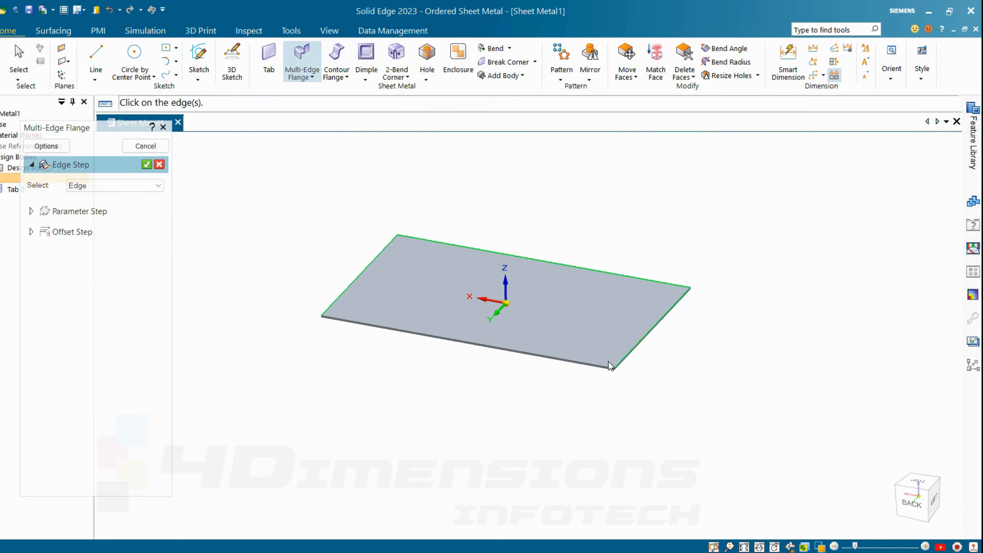
pyautogui.click(146, 165)
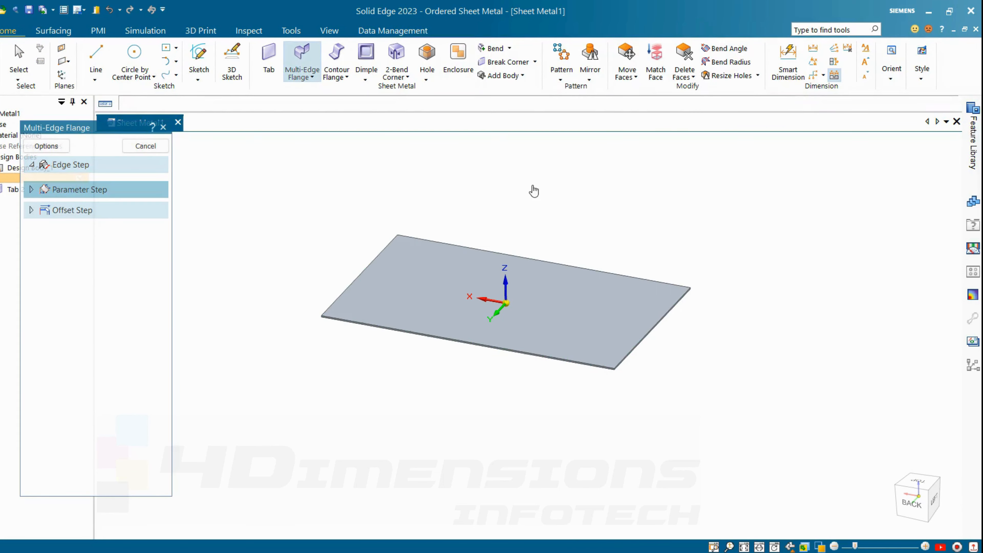
pyautogui.write('60')
pyautogui.press('Return')
pyautogui.click(432, 206)
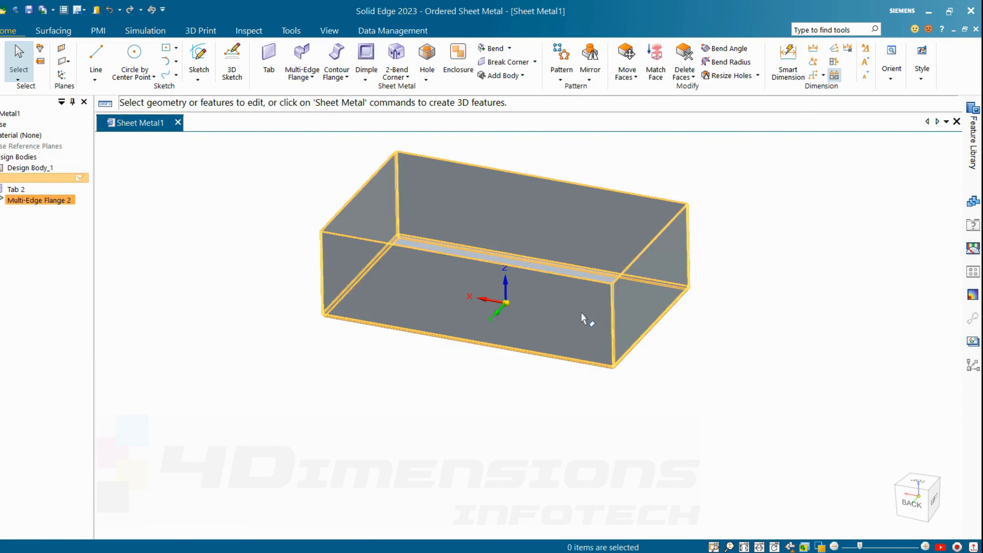
# - Examine the gaps and bend ends where adjacent flanges meet at the box corners, from inside and outside
pyautogui.scroll(5, 639, 305)
pyautogui.scroll(6, 627, 299)
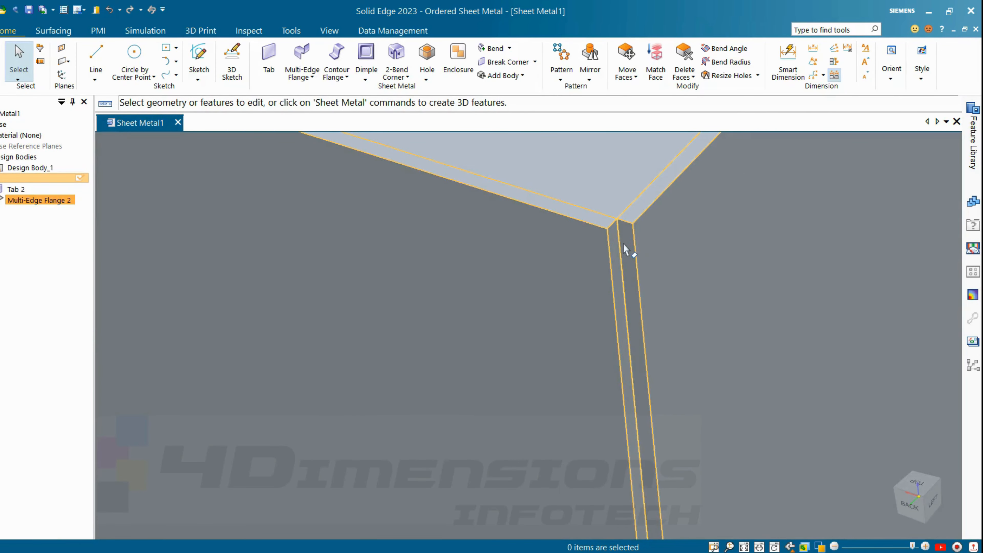
pyautogui.moveTo(625, 249); pyautogui.dragTo(589, 238, button='middle')
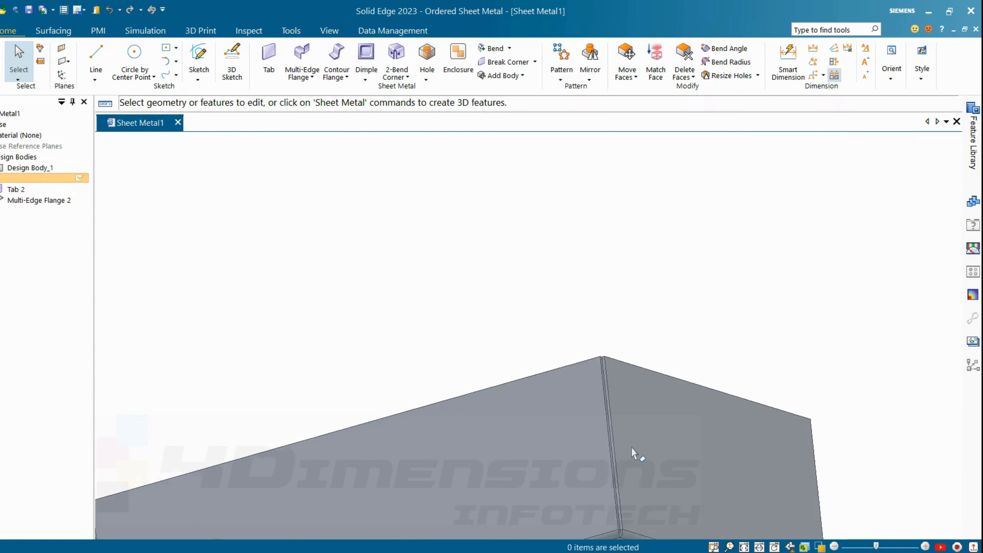
pyautogui.scroll(8, 626, 529)
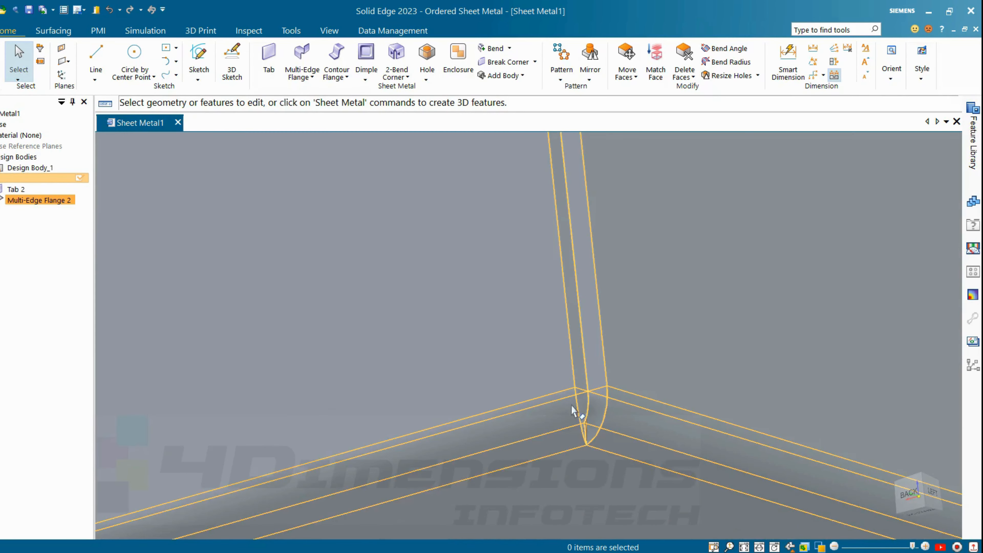
pyautogui.scroll(-4, 589, 422)
pyautogui.moveTo(598, 418); pyautogui.dragTo(603, 424, button='middle')
pyautogui.scroll(6, 600, 419)
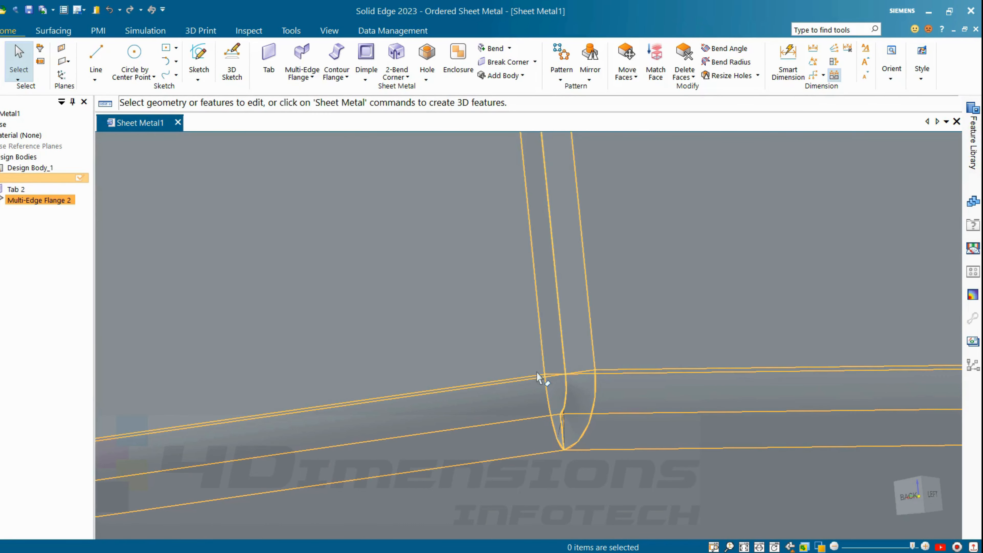
pyautogui.scroll(-3, 575, 387)
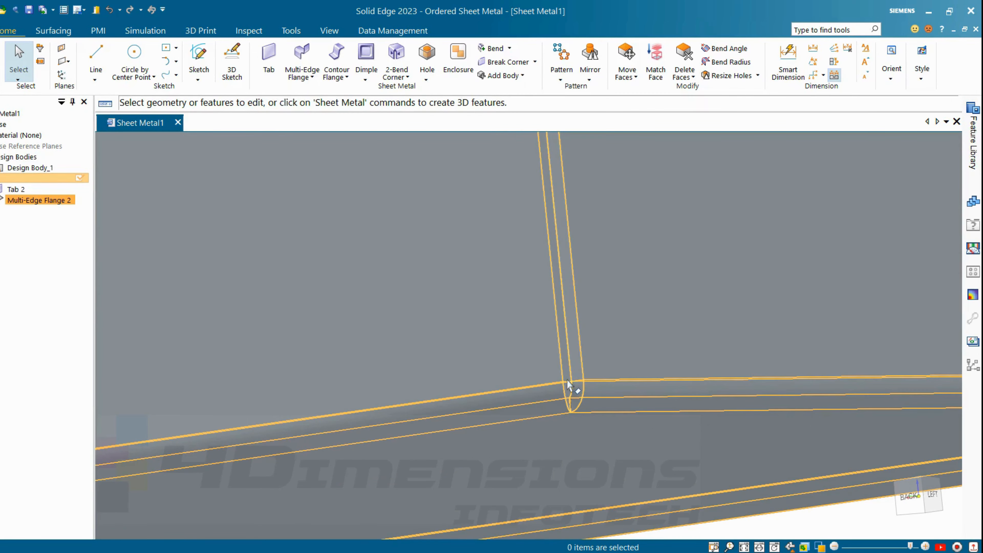
pyautogui.scroll(3, 586, 413)
pyautogui.moveTo(586, 414); pyautogui.dragTo(575, 432, button='middle')
pyautogui.scroll(4, 575, 437)
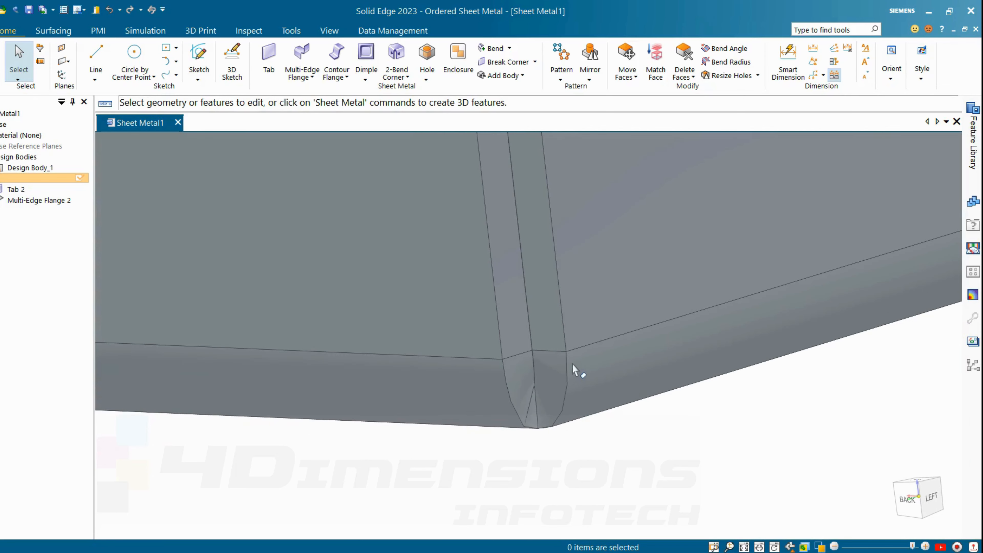
pyautogui.scroll(-6, 581, 443)
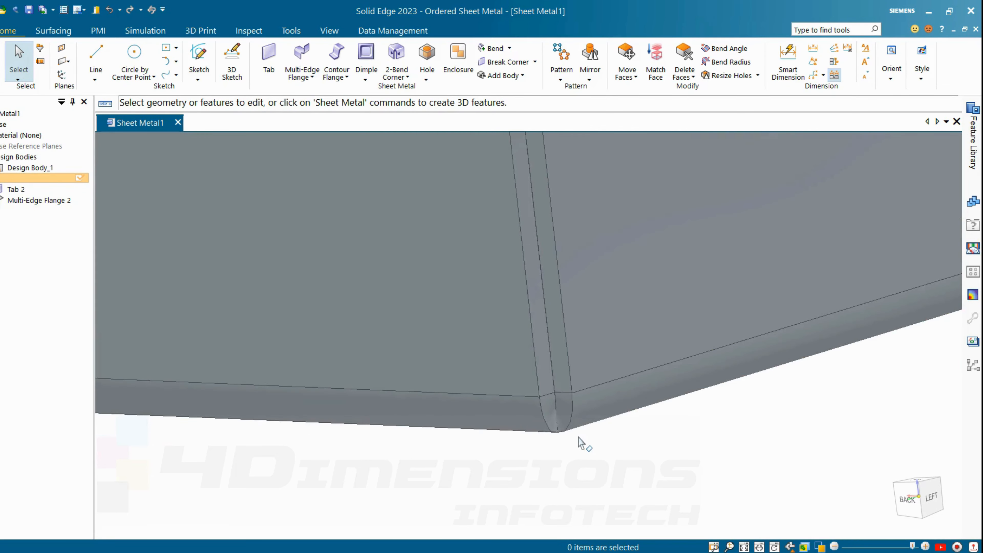
pyautogui.scroll(10, 602, 427)
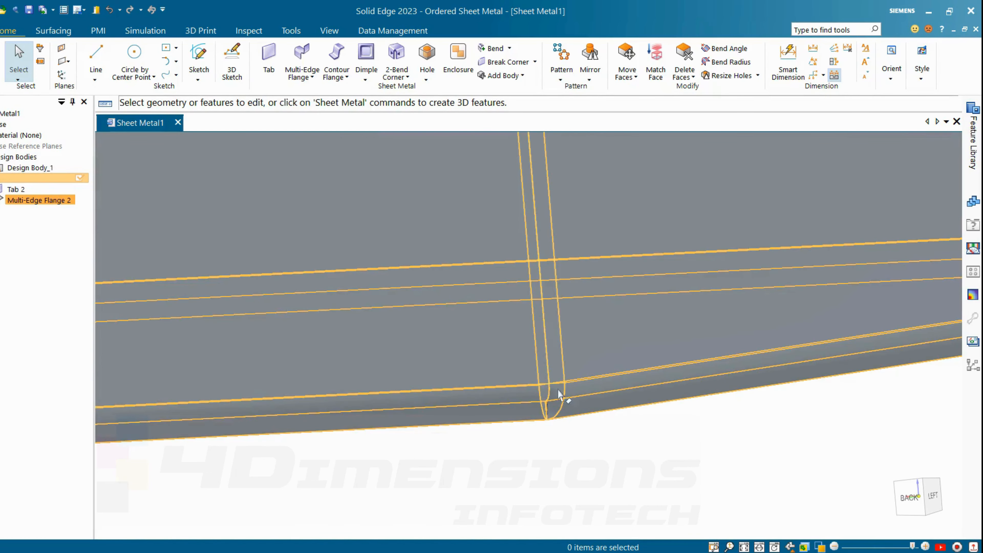
pyautogui.scroll(-10, 560, 395)
pyautogui.scroll(-1, 621, 484)
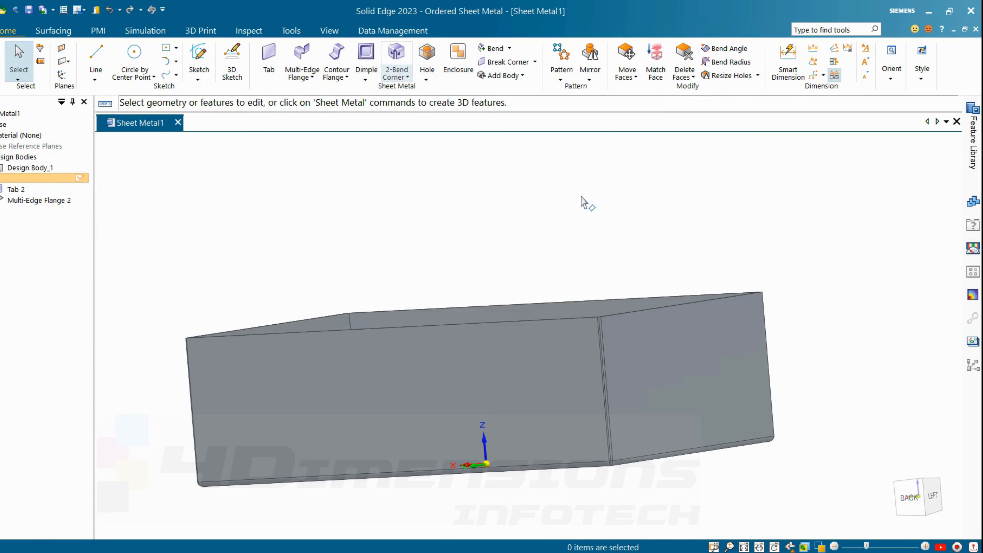
pyautogui.scroll(2, 480, 358)
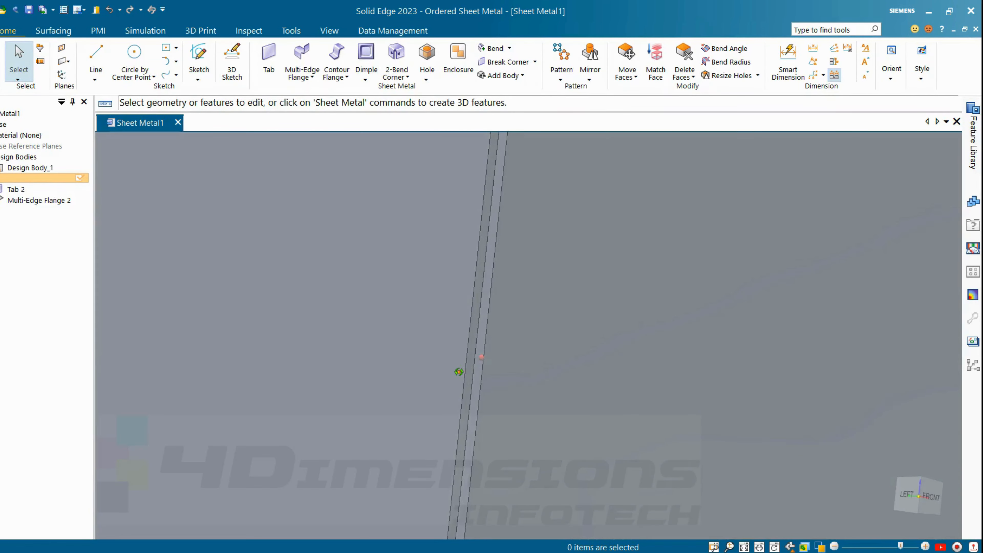
pyautogui.scroll(-2, 486, 360)
pyautogui.scroll(-5, 486, 361)
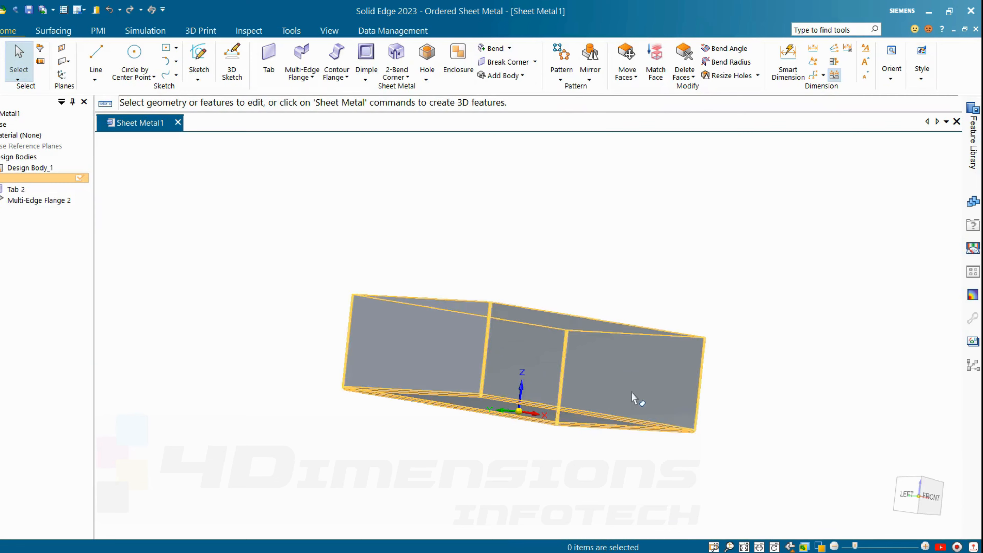
pyautogui.moveTo(632, 392); pyautogui.dragTo(480, 385, button='middle')
pyautogui.scroll(6, 578, 372)
pyautogui.scroll(4, 630, 292)
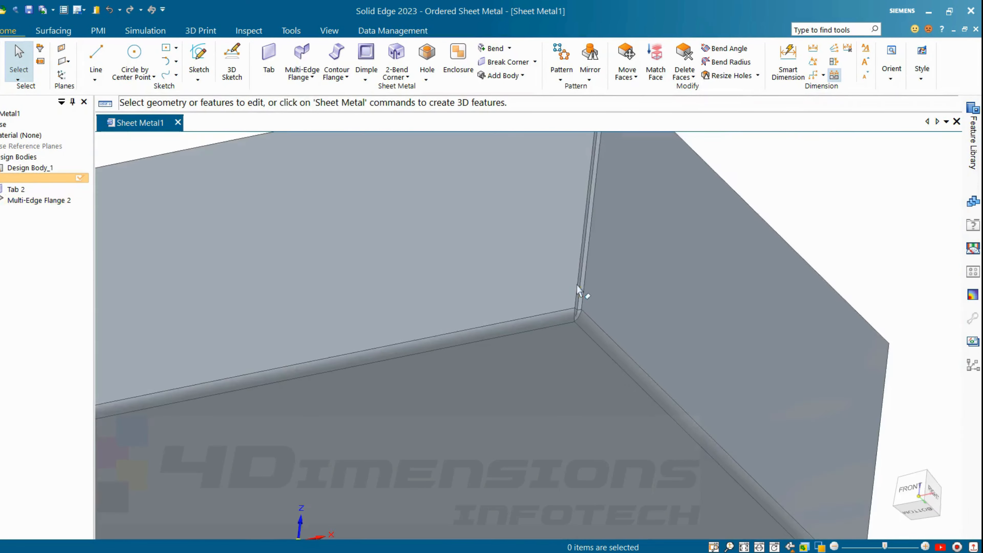
pyautogui.scroll(6, 580, 309)
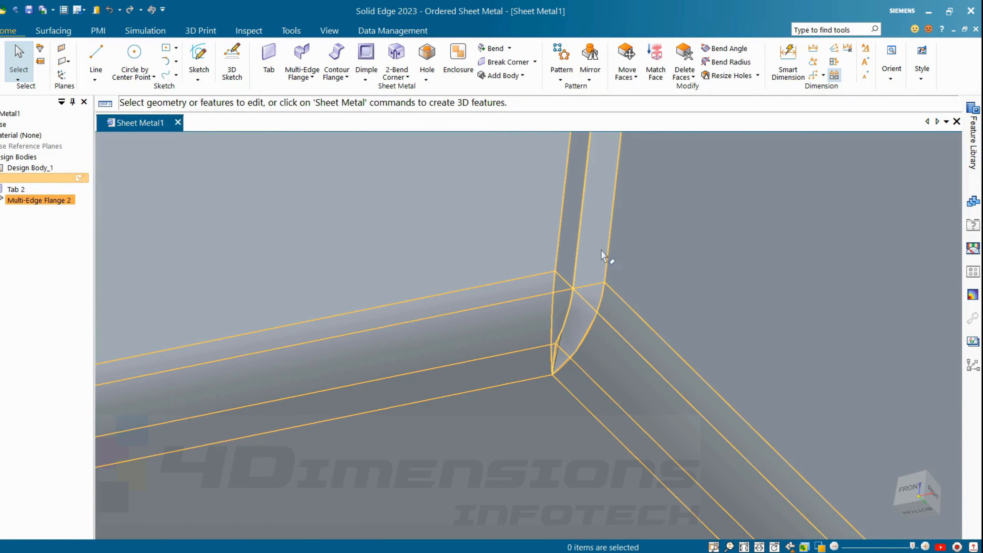
# - Apply Close 2-Bend Corner to the two bends meeting at the inspected corner, using the Close option with Open treatment
pyautogui.click(407, 77)
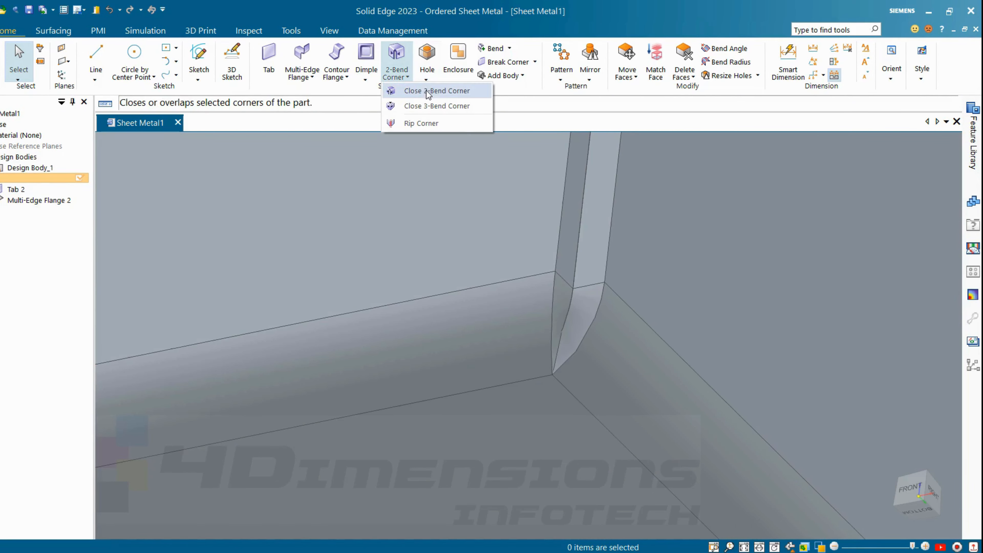
pyautogui.click(445, 91)
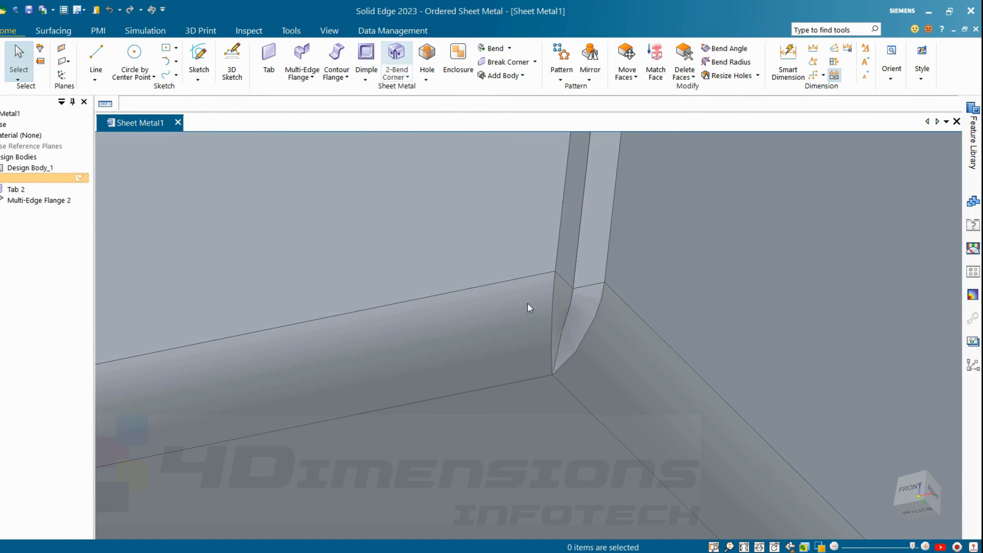
pyautogui.click(506, 316)
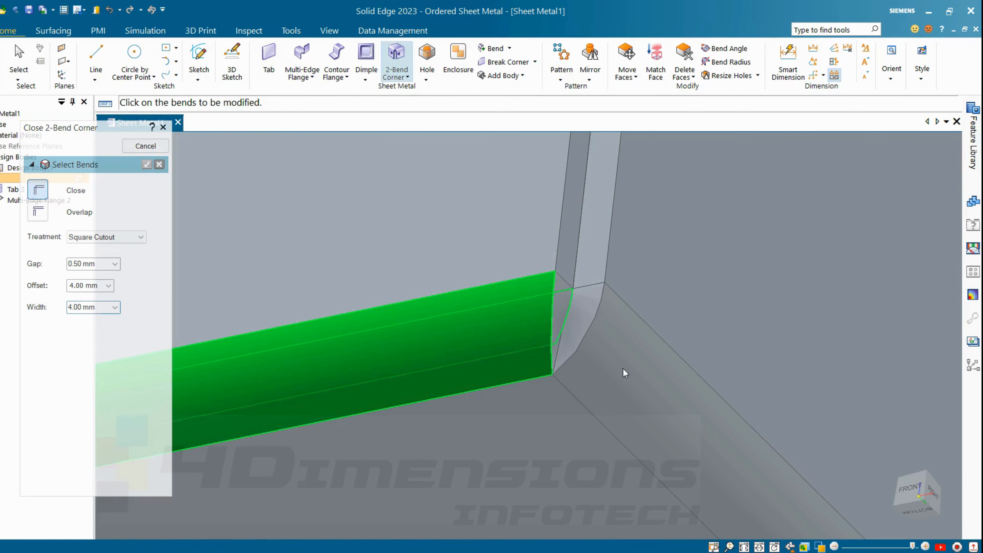
pyautogui.click(642, 376)
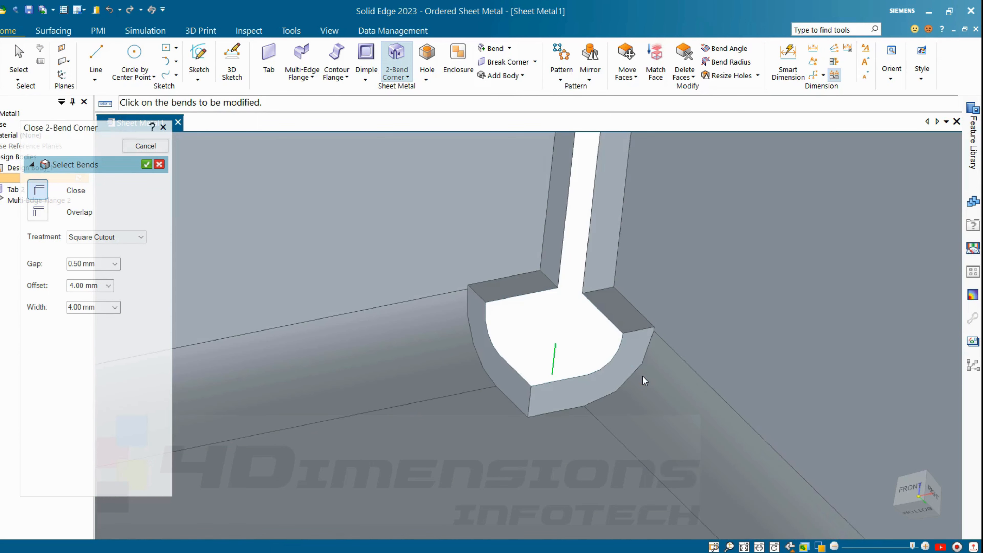
pyautogui.click(122, 237)
pyautogui.click(83, 249)
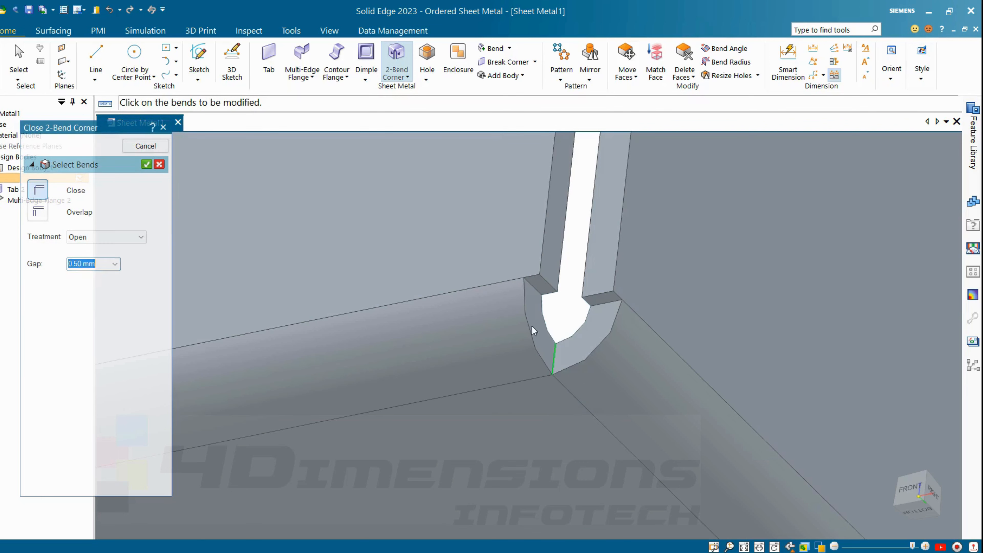
# - Set the closed corner's gap to 0.20 mm and accept the bend selection
pyautogui.scroll(1, 533, 329)
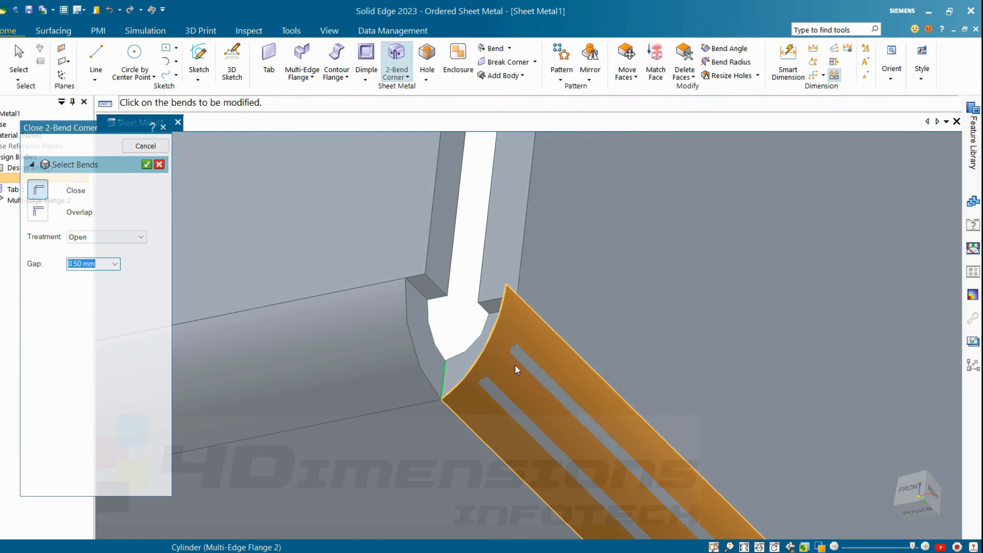
pyautogui.scroll(-4, 700, 318)
pyautogui.moveTo(691, 300); pyautogui.dragTo(565, 154, button='middle')
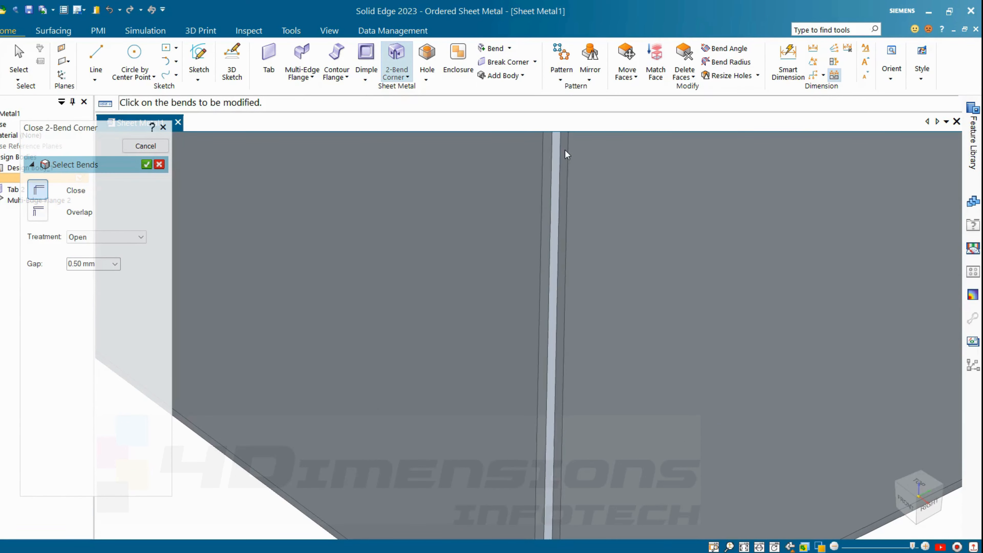
pyautogui.click(90, 269)
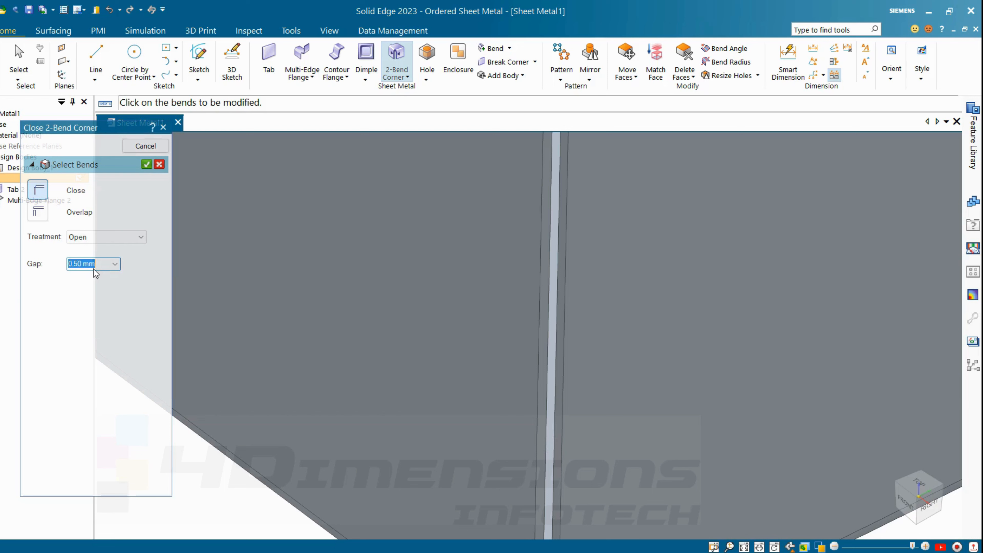
pyautogui.press('Return')
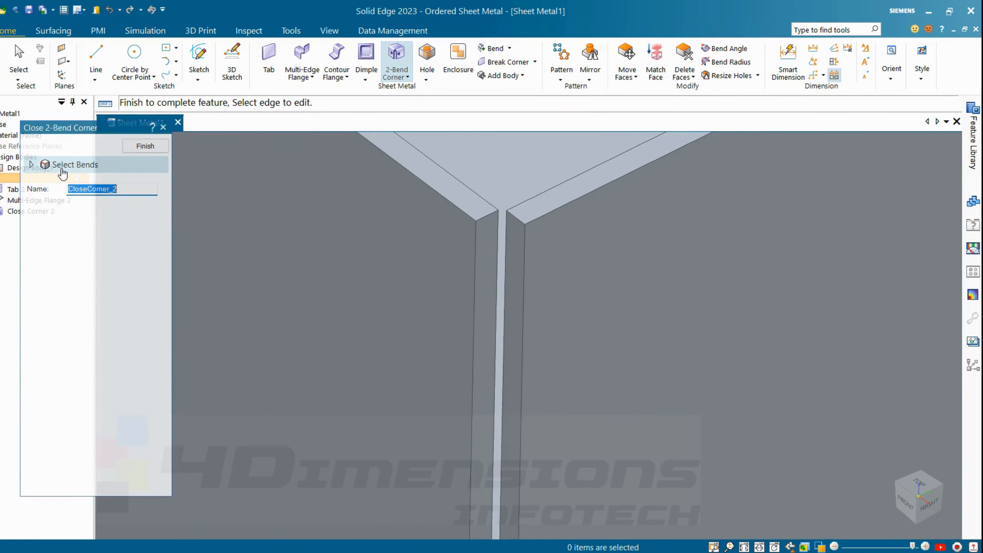
# - Reopen the corner's bend selection, try the Overlap option and return to Close
pyautogui.click(62, 168)
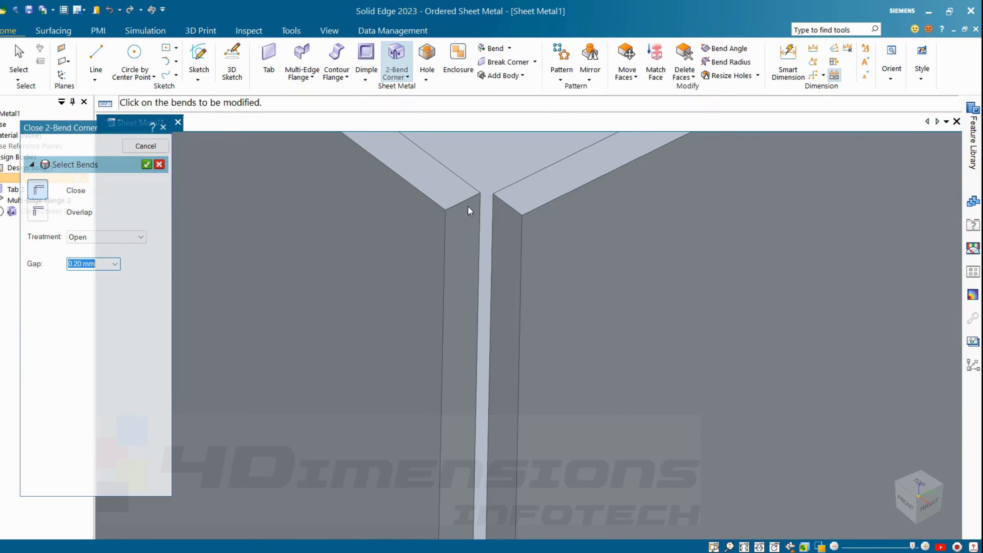
pyautogui.scroll(2, 469, 208)
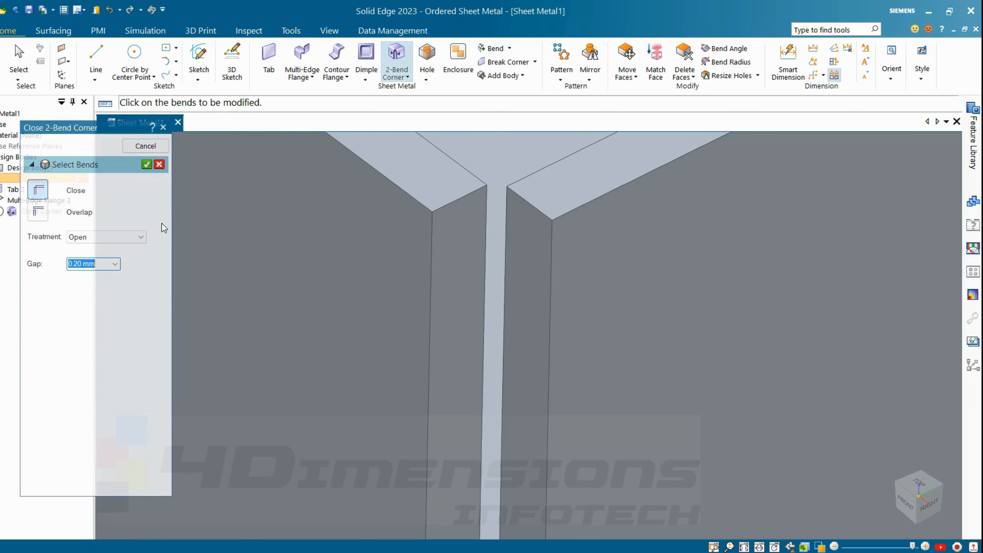
pyautogui.click(36, 215)
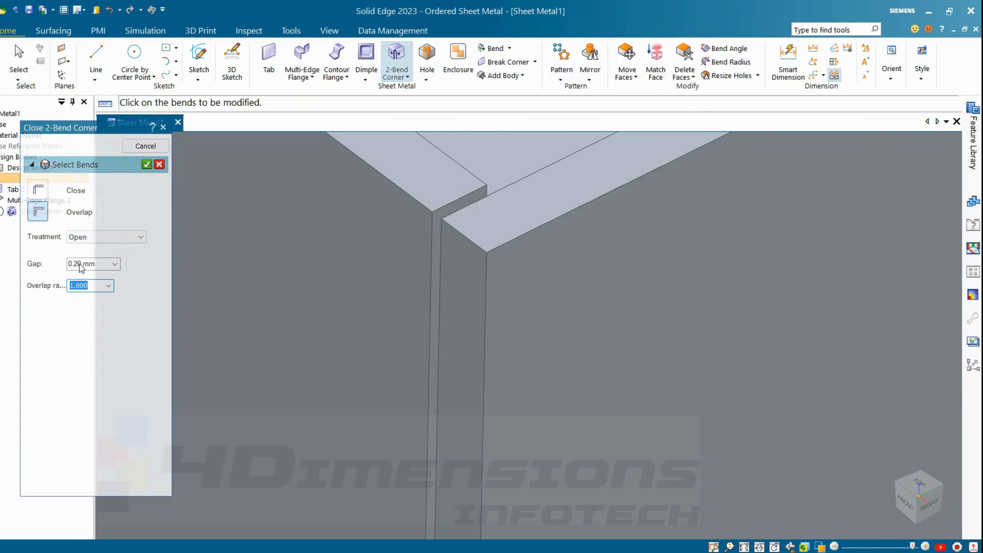
pyautogui.click(71, 195)
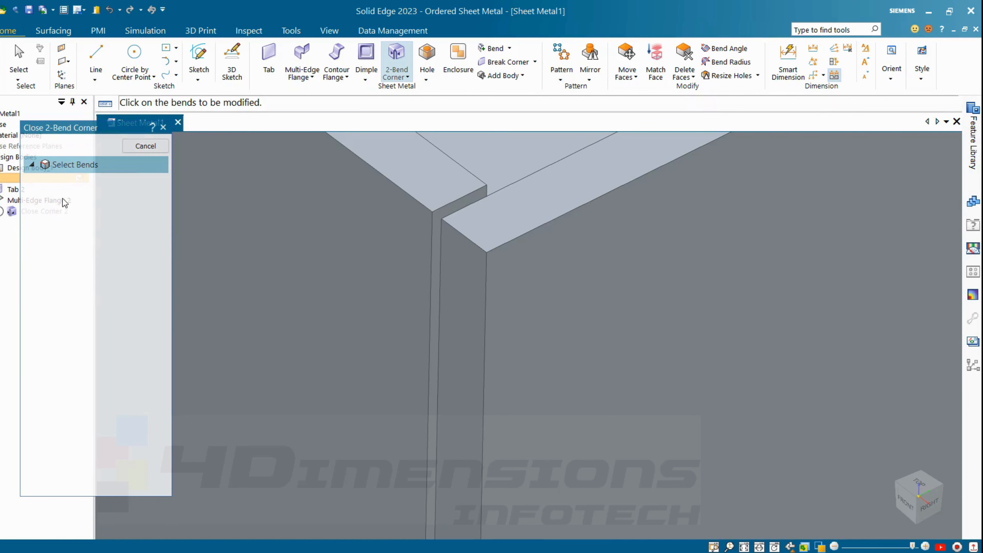
# - Set the corner treatment to Closed and inspect the bend ends from outside the tray
pyautogui.click(113, 240)
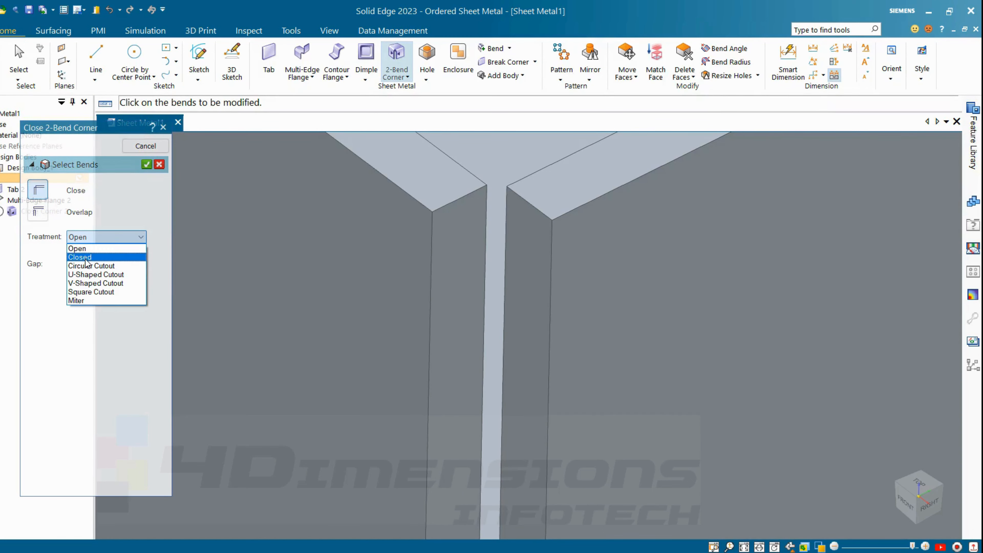
pyautogui.click(85, 259)
pyautogui.scroll(-5, 488, 344)
pyautogui.scroll(8, 464, 399)
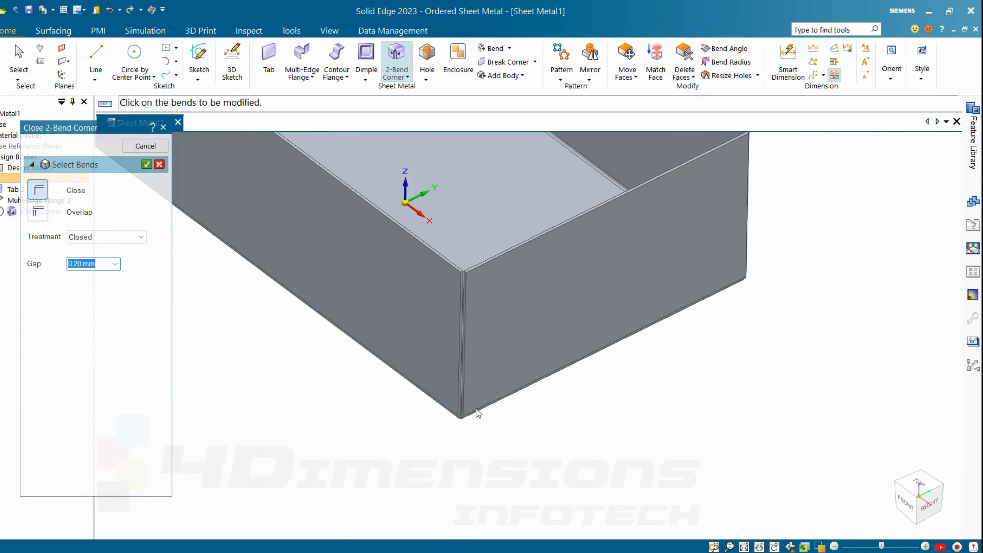
pyautogui.moveTo(458, 392); pyautogui.dragTo(475, 332, button='middle')
pyautogui.scroll(-8, 475, 332)
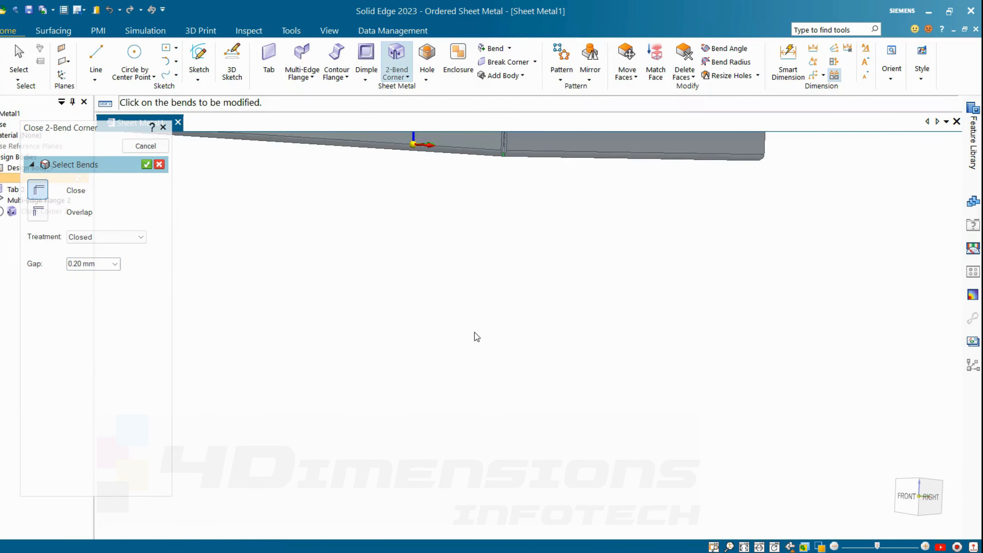
pyautogui.scroll(8, 480, 281)
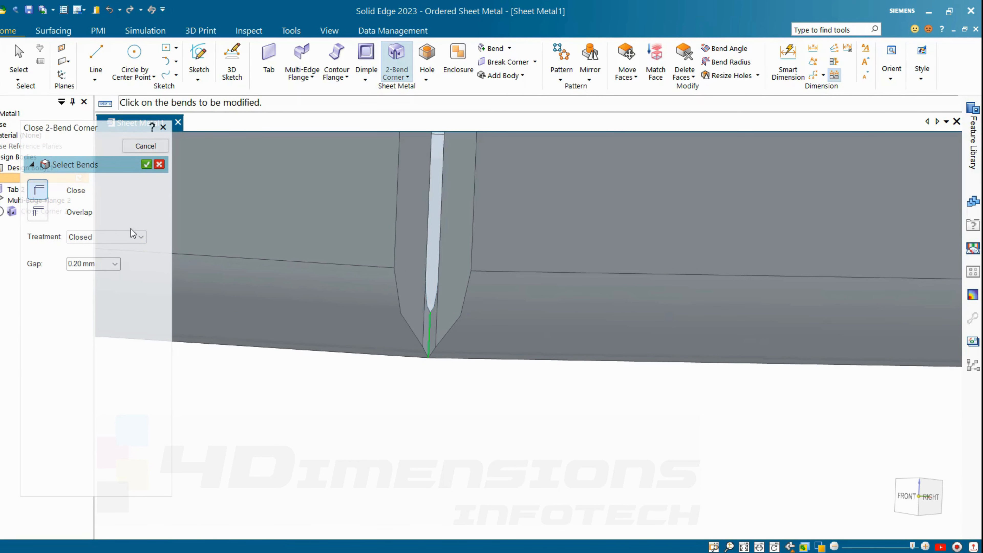
# - Set the corner treatment to U-Shaped Cutout with a 4.00 mm diameter and accept it
pyautogui.click(128, 237)
pyautogui.click(96, 275)
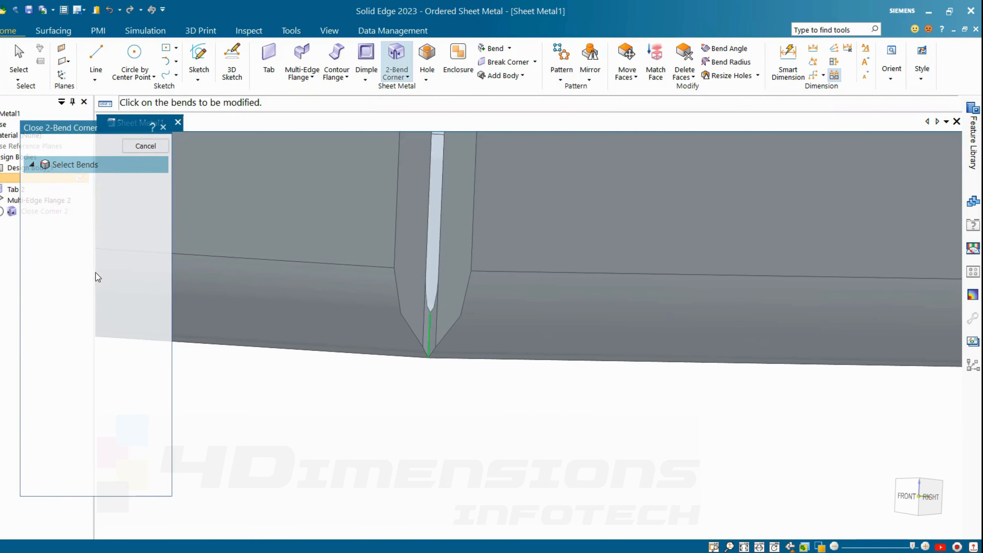
pyautogui.scroll(-3, 460, 385)
pyautogui.moveTo(460, 385); pyautogui.dragTo(483, 384, button='middle')
pyautogui.scroll(1, 473, 347)
pyautogui.scroll(2, 558, 480)
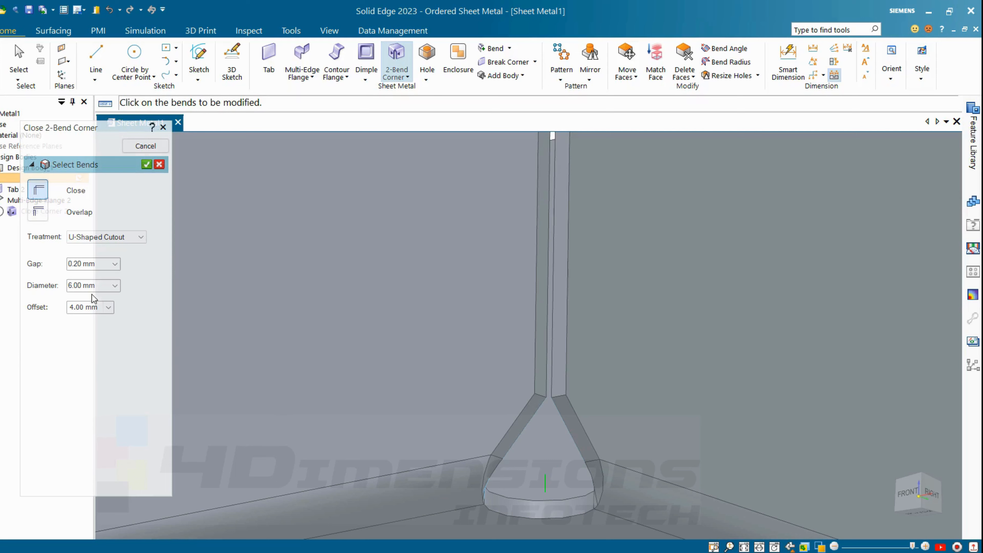
pyautogui.click(101, 286)
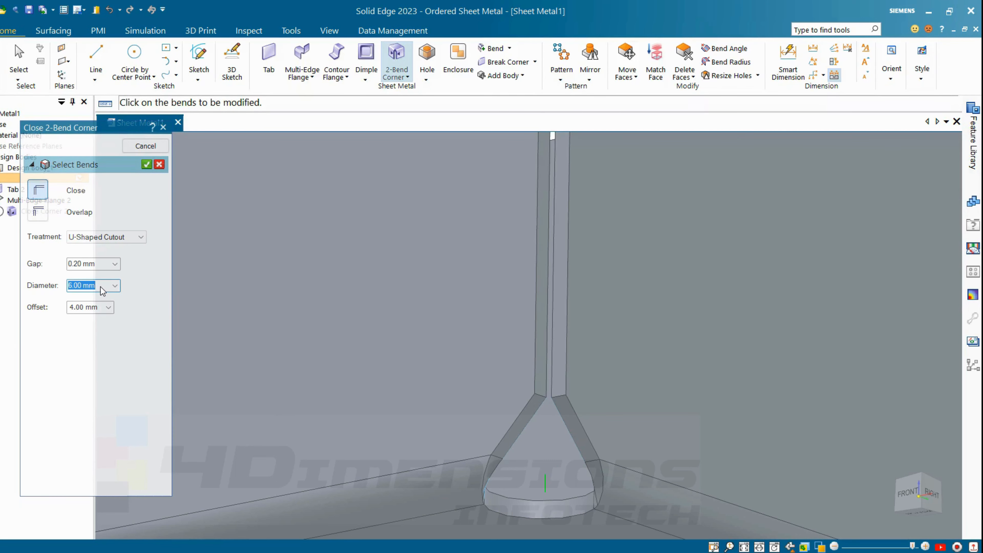
pyautogui.press('Return')
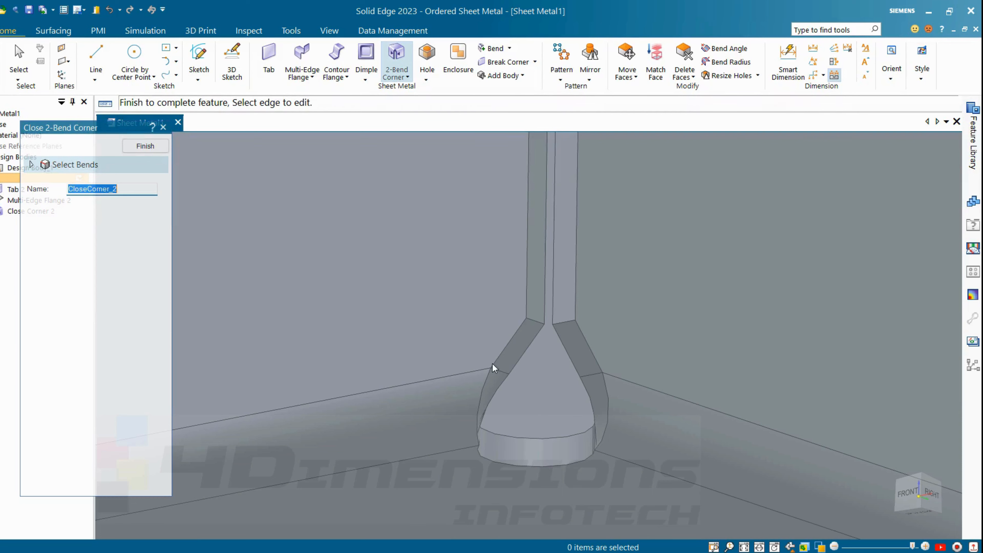
# - Reopen the bend selection, change the treatment to V-Shaped Cutout and view it from outside the corner
pyautogui.click(74, 166)
pyautogui.click(117, 240)
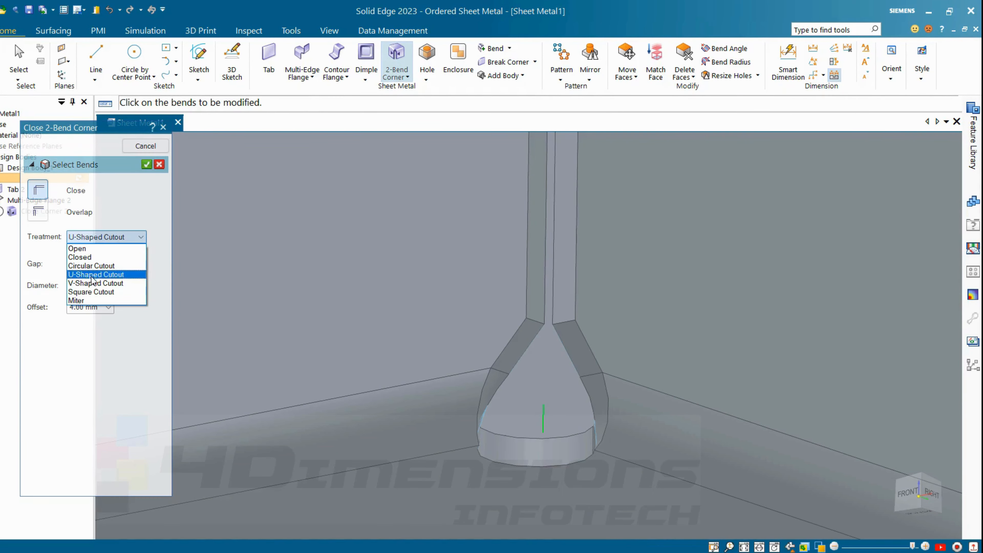
pyautogui.click(92, 285)
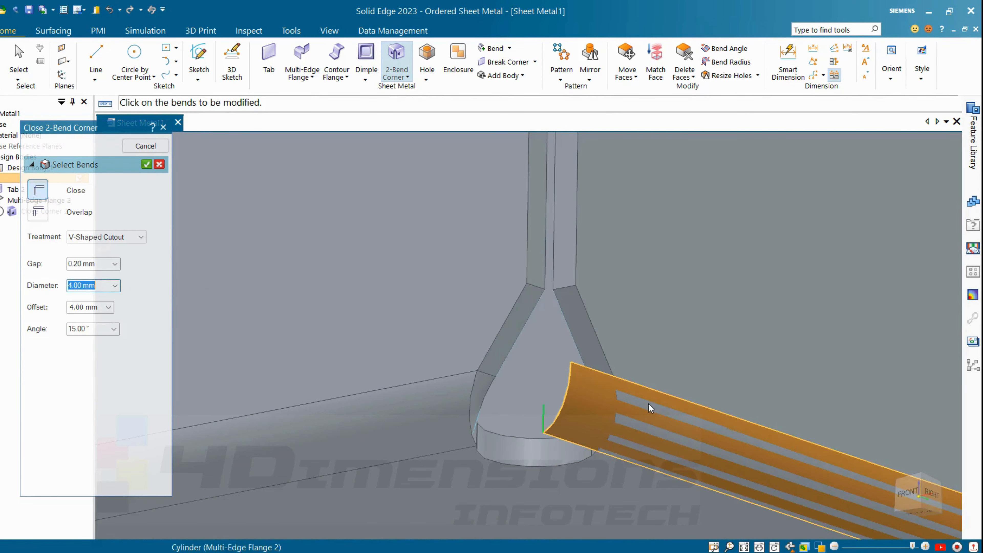
pyautogui.moveTo(649, 403); pyautogui.dragTo(481, 272, button='middle')
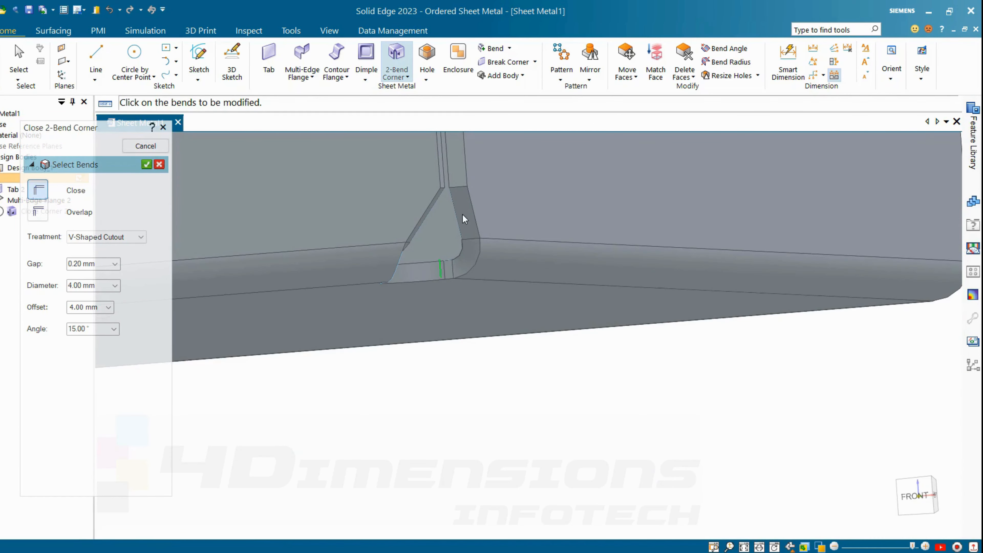
# - Change the treatment to Square Cutout, set its offset to 3.00 mm and accept it
pyautogui.click(116, 238)
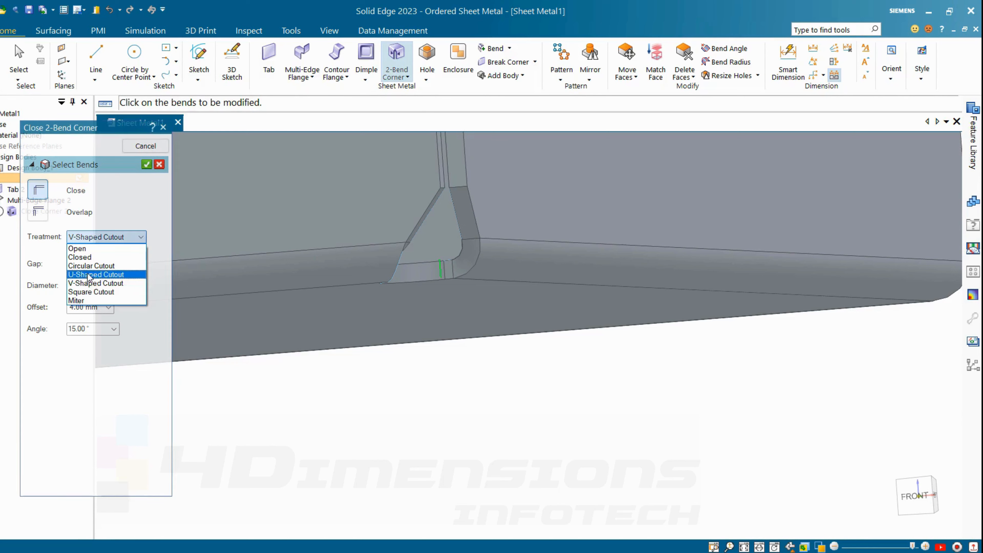
pyautogui.click(84, 290)
pyautogui.scroll(2, 530, 377)
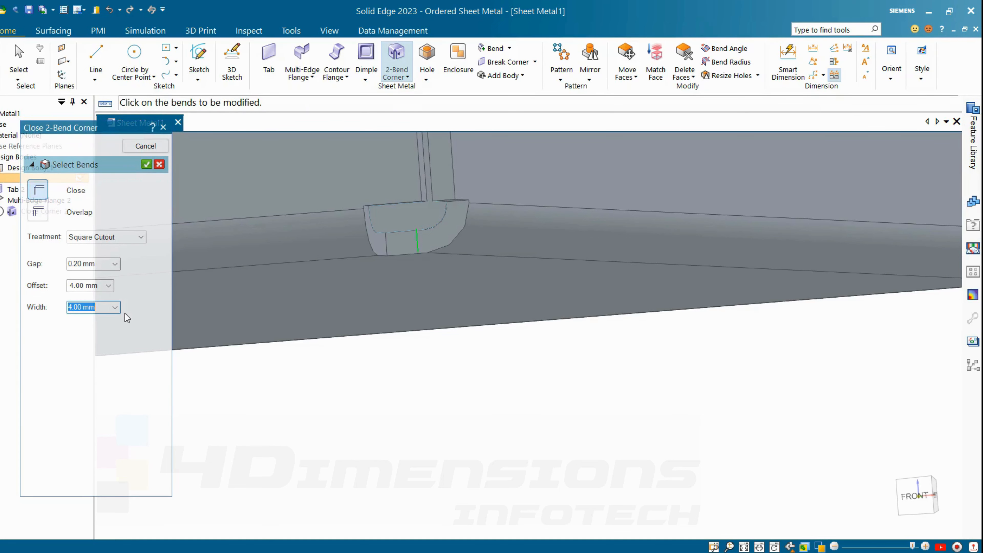
pyautogui.moveTo(455, 212); pyautogui.dragTo(467, 198, button='middle')
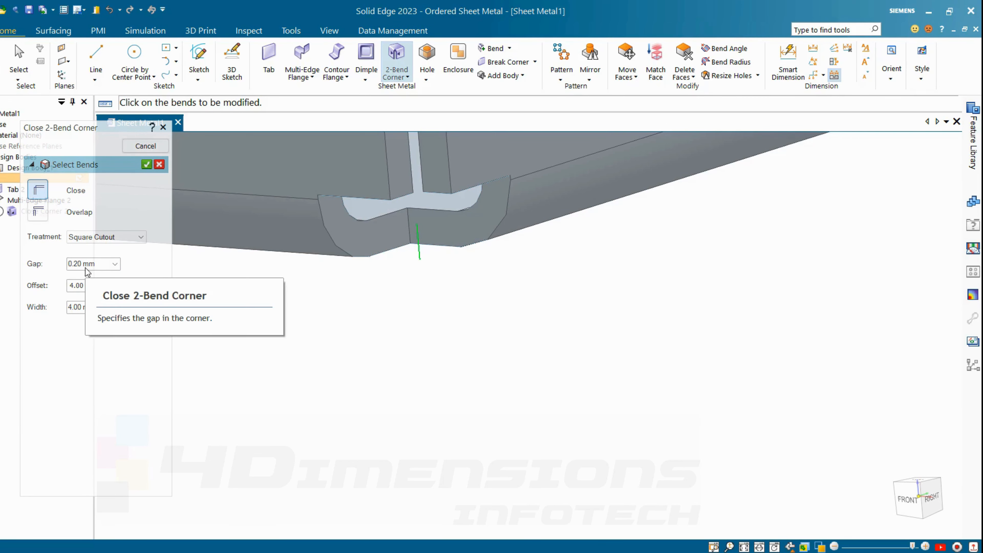
pyautogui.scroll(-2, 334, 330)
pyautogui.click(101, 286)
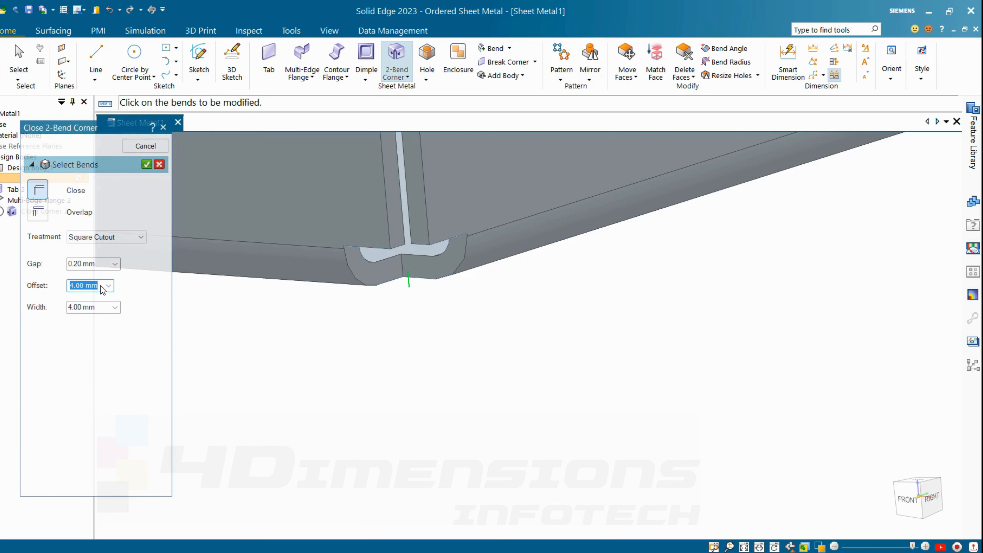
pyautogui.press('Escape')
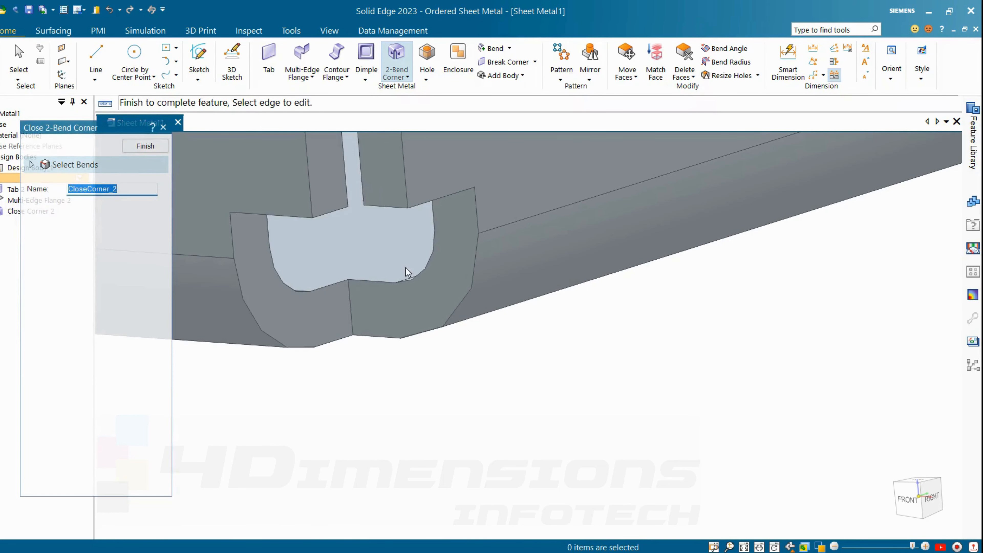
# - Inspect the square cutout, set its offset to 4 mm and accept the change
pyautogui.moveTo(405, 268); pyautogui.dragTo(449, 307, button='middle')
pyautogui.scroll(-5, 449, 307)
pyautogui.scroll(6, 448, 186)
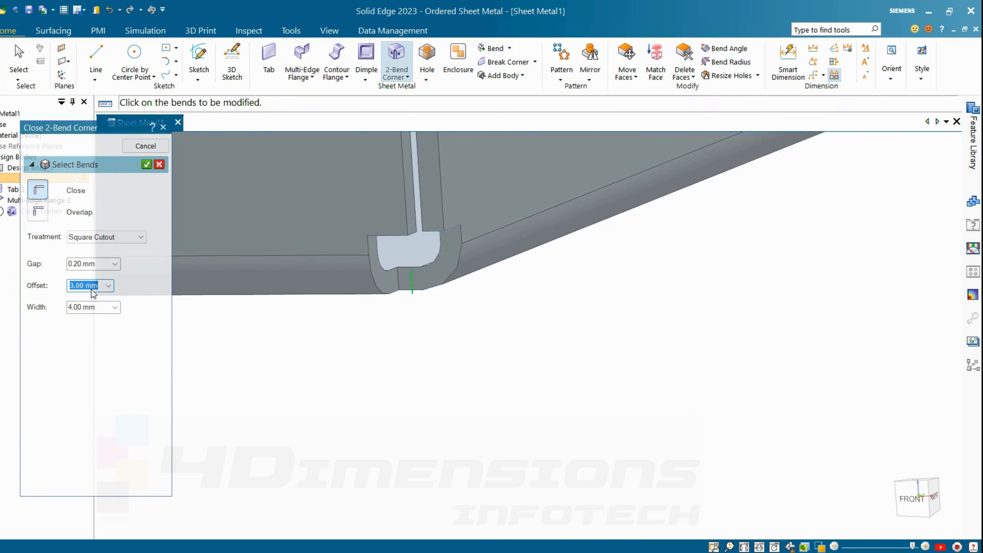
pyautogui.write('4')
pyautogui.press('Return')
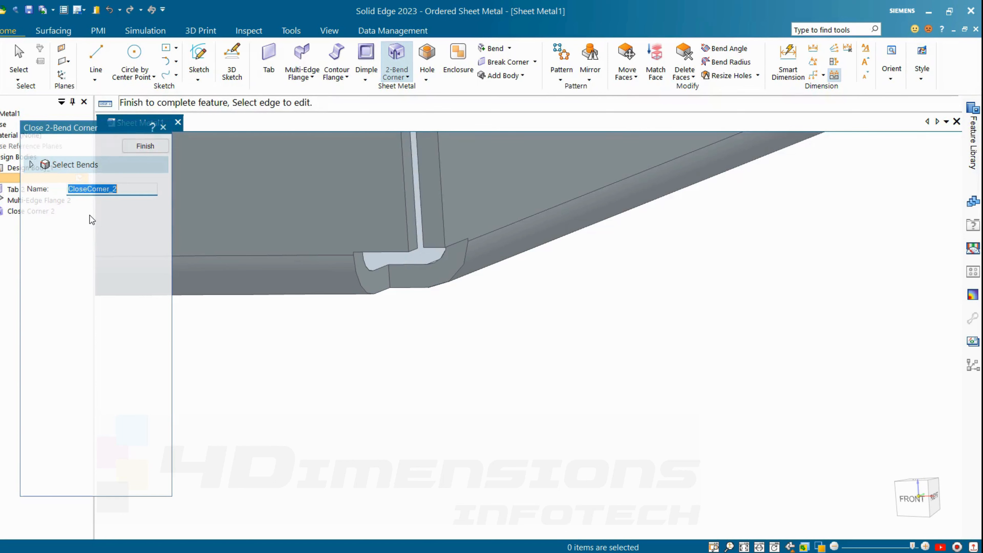
# - Change the corner treatment to Miter and inspect the mitered bend ends from outside and above
pyautogui.click(77, 173)
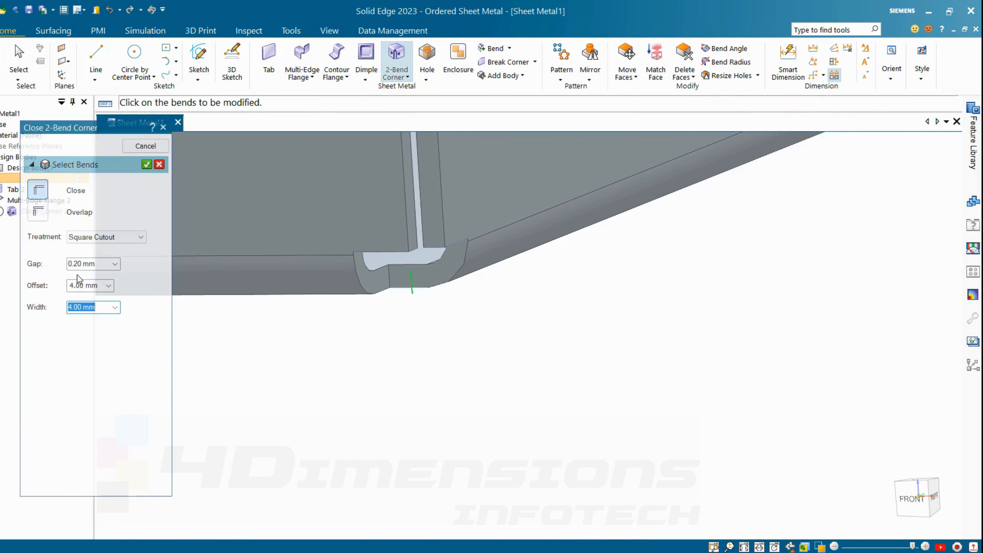
pyautogui.click(108, 237)
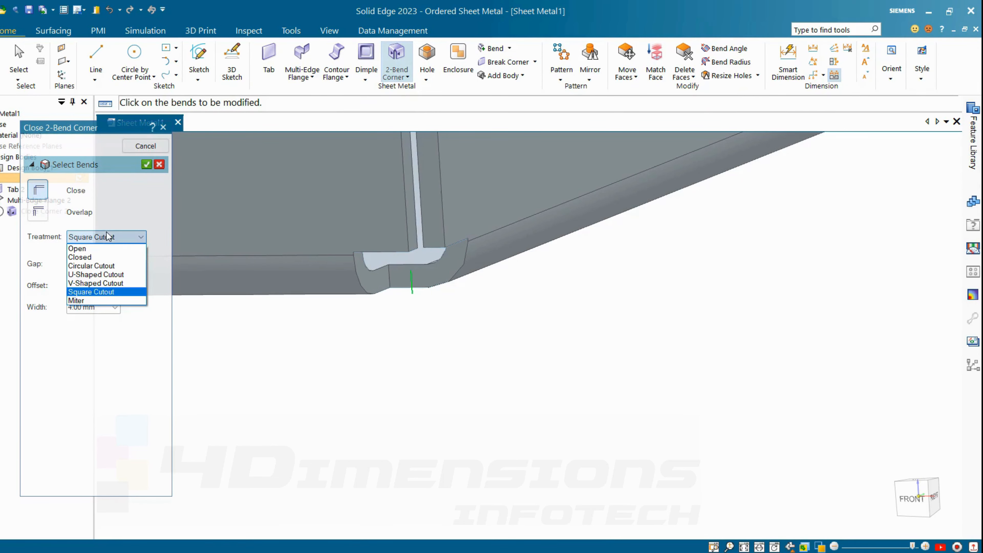
pyautogui.click(81, 301)
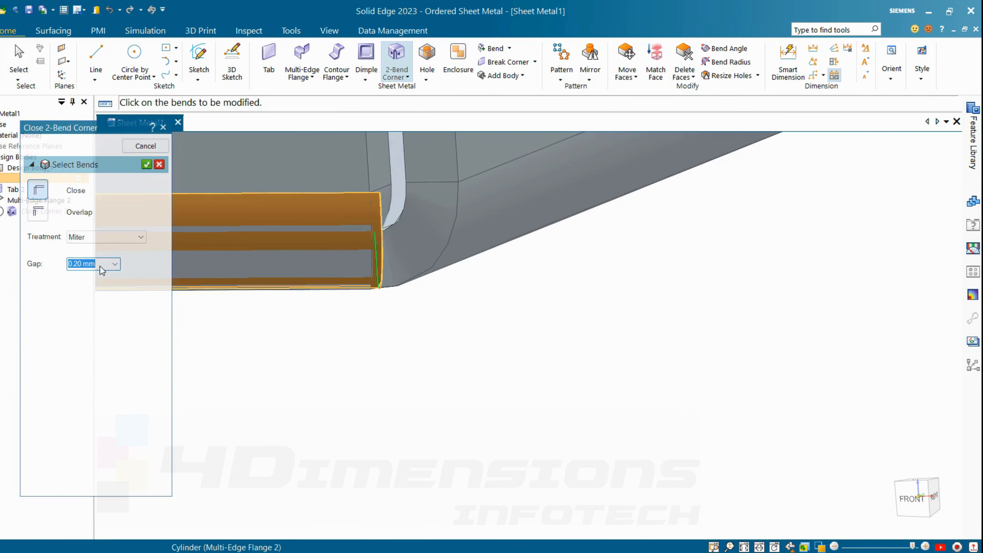
pyautogui.moveTo(411, 254); pyautogui.dragTo(396, 285, button='middle')
pyautogui.scroll(8, 387, 207)
pyautogui.scroll(-6, 395, 285)
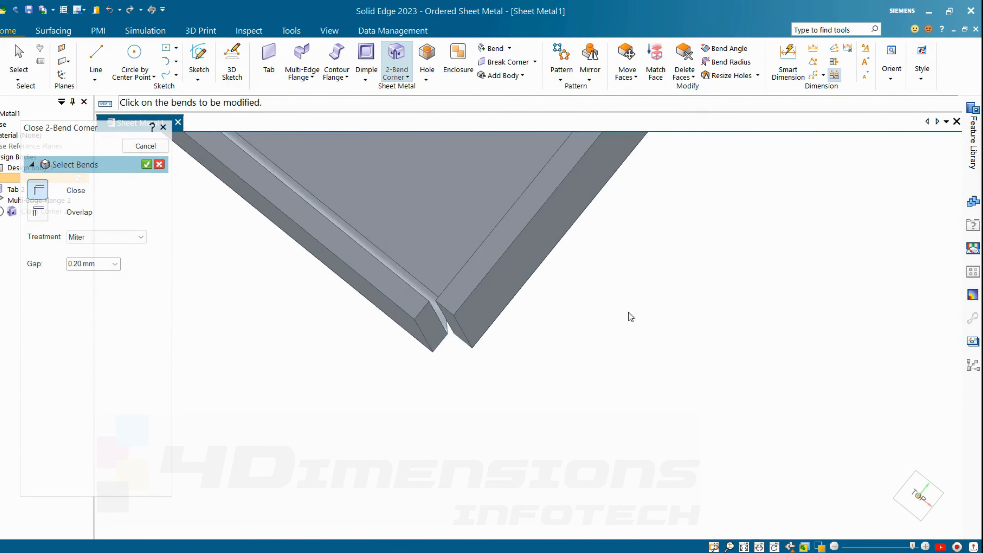
pyautogui.scroll(1, 564, 303)
pyautogui.moveTo(564, 304); pyautogui.dragTo(504, 264, button='middle')
pyautogui.scroll(8, 375, 211)
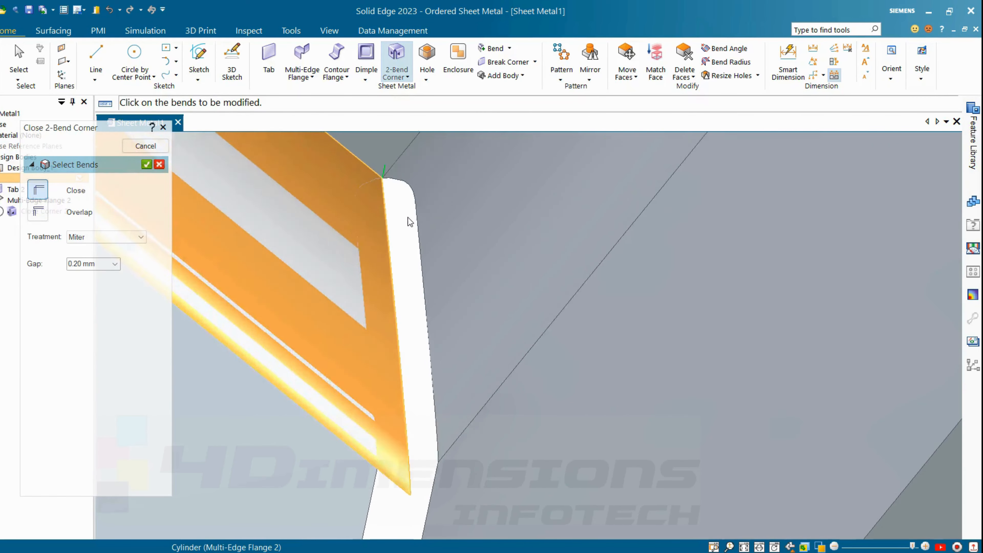
# - Switch the corner treatment from Miter to Square Cutout and bring the corner's outside into view
pyautogui.click(104, 237)
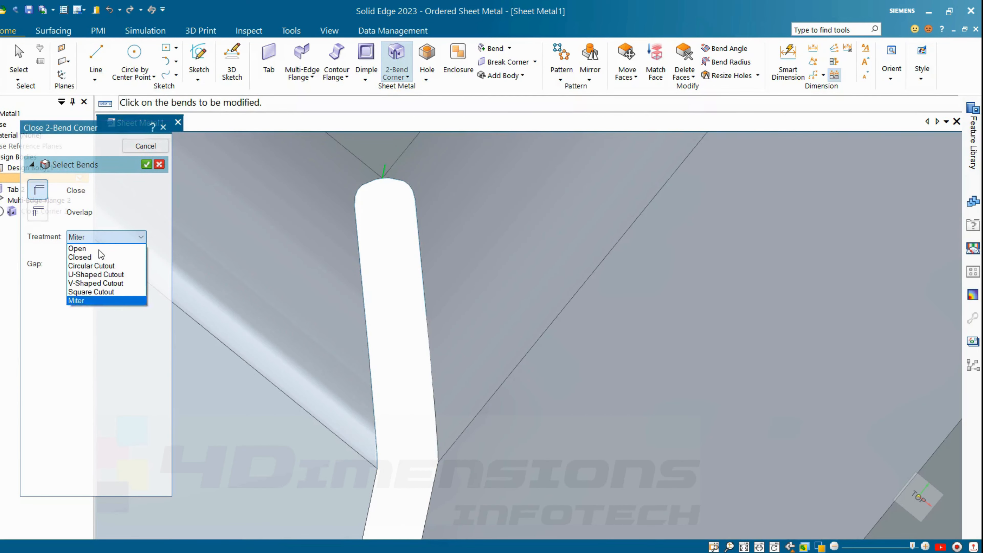
pyautogui.click(93, 293)
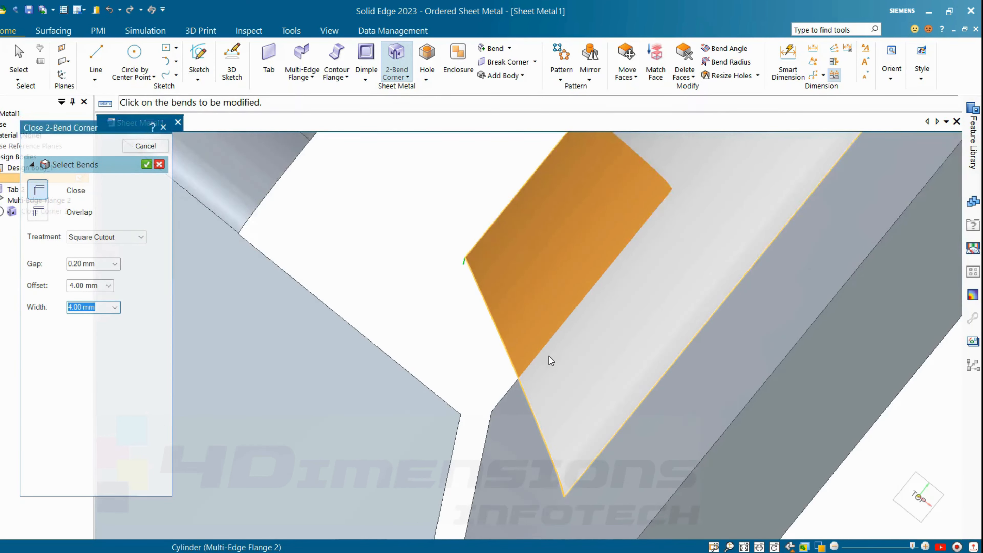
pyautogui.scroll(-10, 549, 356)
pyautogui.moveTo(549, 357); pyautogui.dragTo(232, 386, button='middle')
pyautogui.scroll(7, 290, 325)
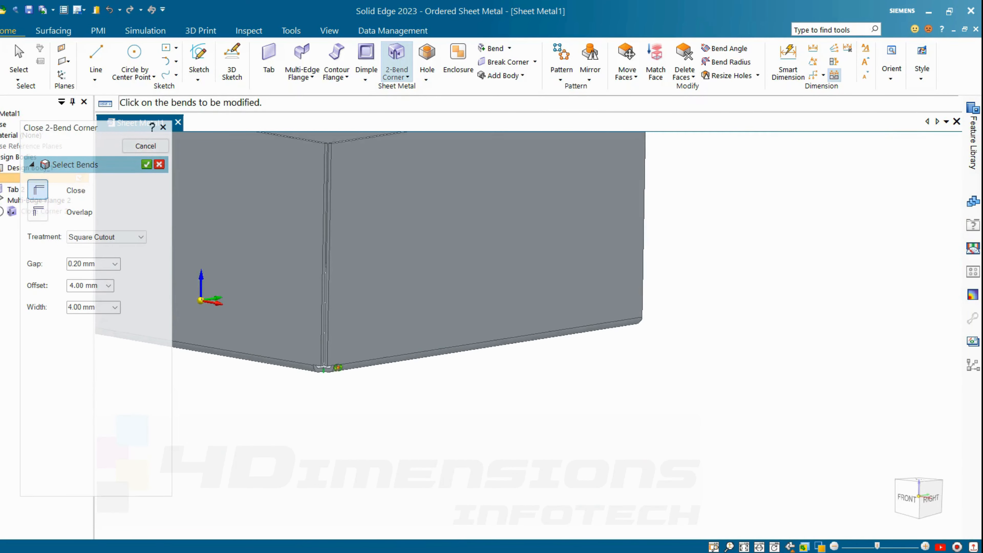
# - Set the square cutout's offset to 3 mm and finish the closed corner feature
pyautogui.moveTo(290, 325); pyautogui.dragTo(287, 290, button='middle')
pyautogui.click(94, 287)
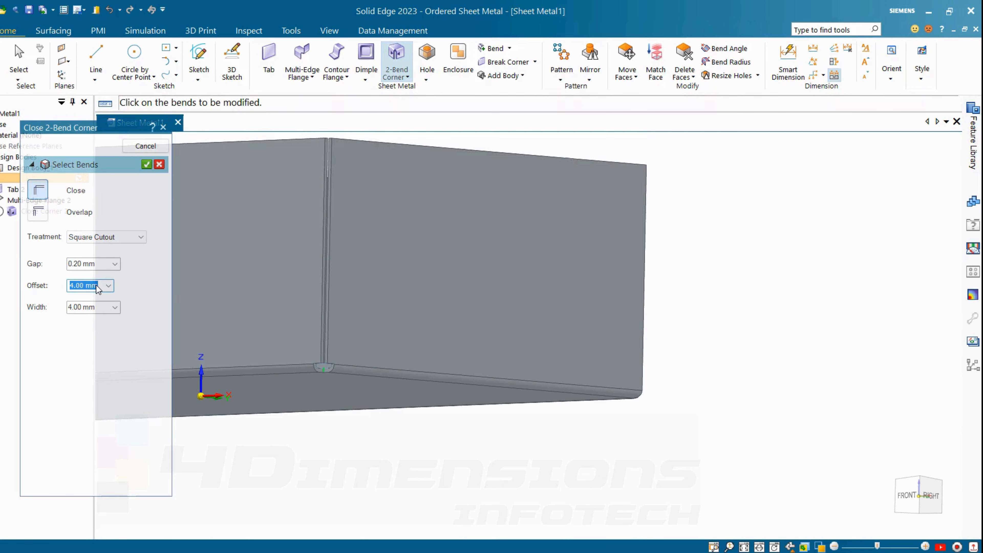
pyautogui.write('3')
pyautogui.press('Return')
pyautogui.scroll(4, 311, 381)
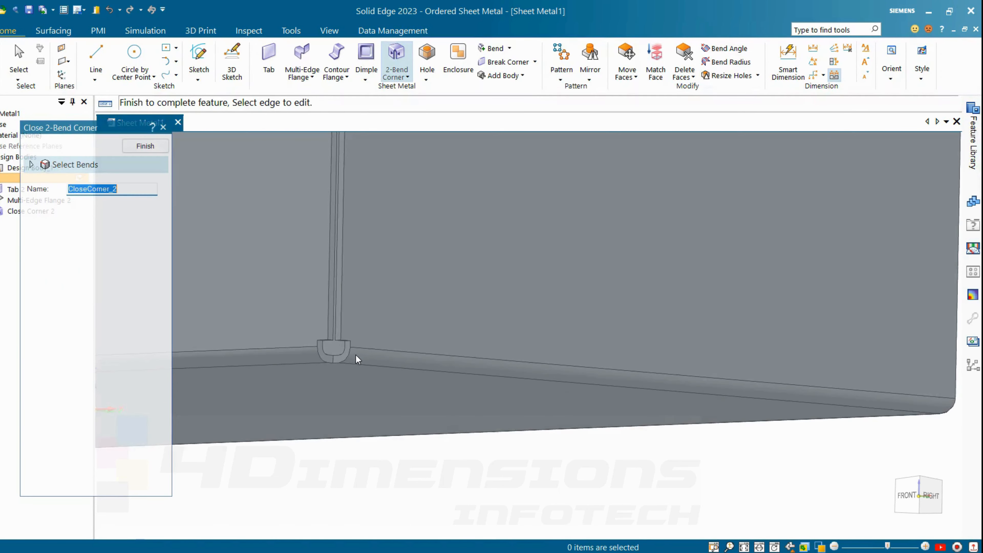
pyautogui.scroll(2, 321, 350)
pyautogui.scroll(-8, 336, 362)
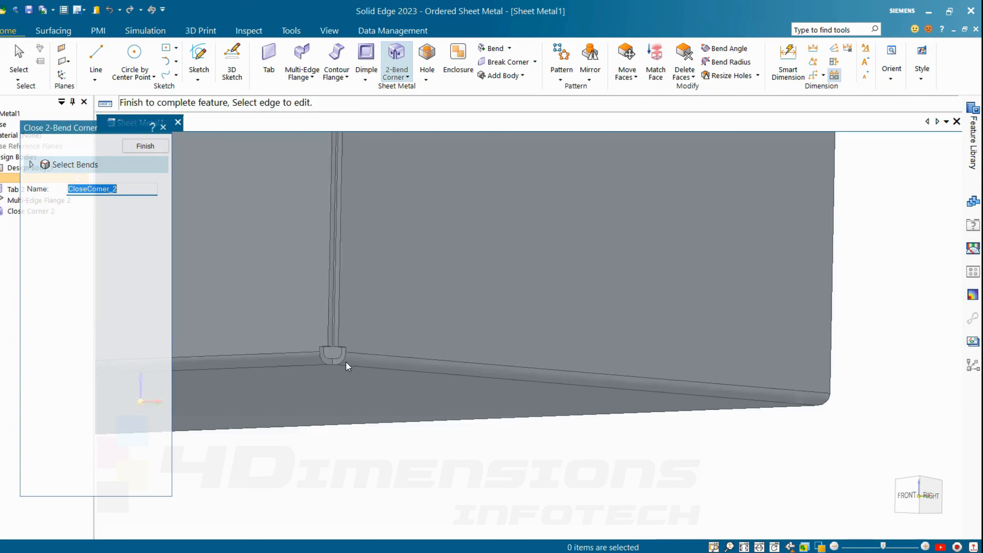
pyautogui.moveTo(661, 372); pyautogui.dragTo(562, 339, button='middle')
pyautogui.scroll(5, 428, 331)
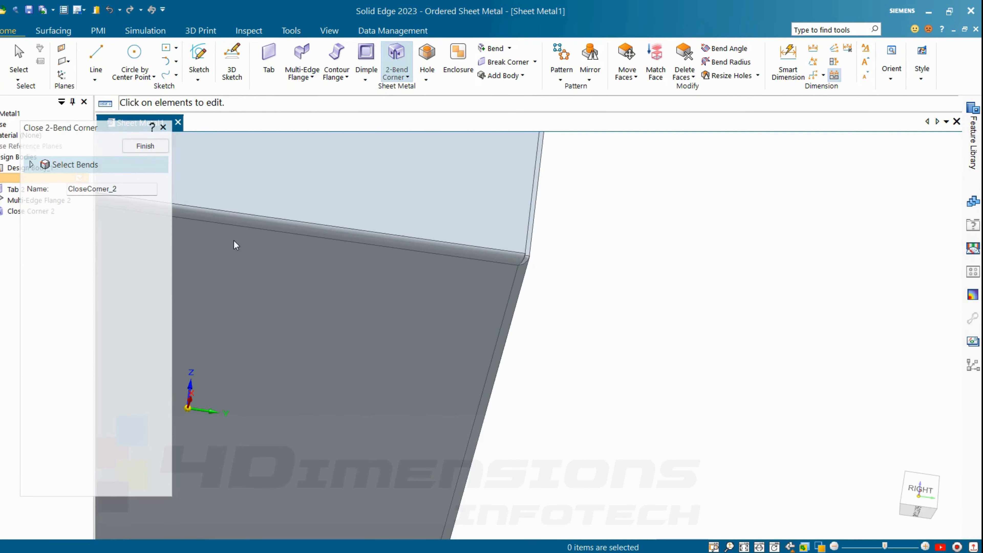
pyautogui.click(153, 146)
# - Close a second tray corner with a square cutout, keeping the 0.20 mm gap, 3 mm offset and 4 mm width
pyautogui.scroll(-6, 646, 386)
pyautogui.moveTo(646, 387); pyautogui.dragTo(657, 428, button='middle')
pyautogui.scroll(2, 543, 414)
pyautogui.moveTo(399, 408); pyautogui.dragTo(241, 345, button='middle')
pyautogui.scroll(4, 468, 319)
pyautogui.click(475, 283)
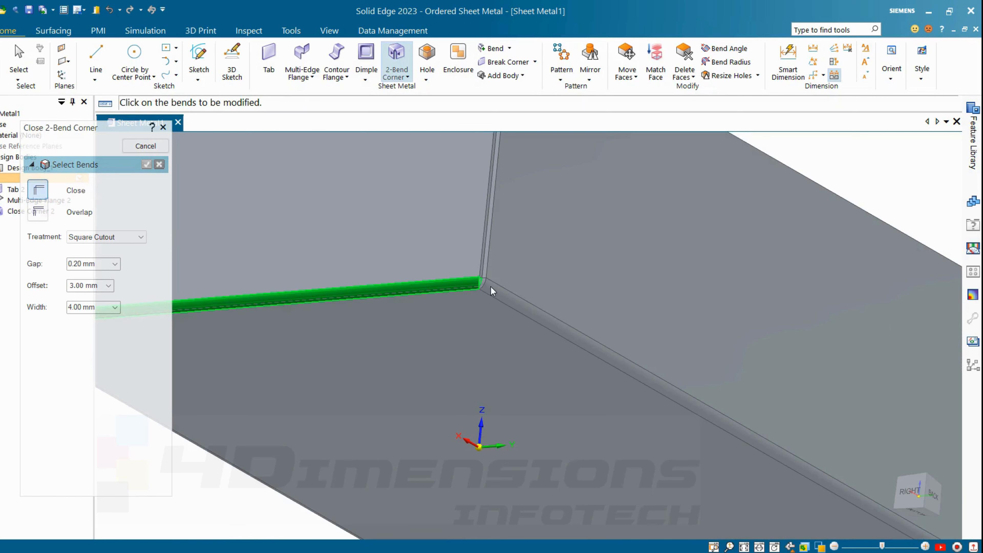
pyautogui.scroll(-6, 531, 351)
pyautogui.moveTo(557, 378); pyautogui.dragTo(519, 334, button='middle')
pyautogui.scroll(2, 569, 366)
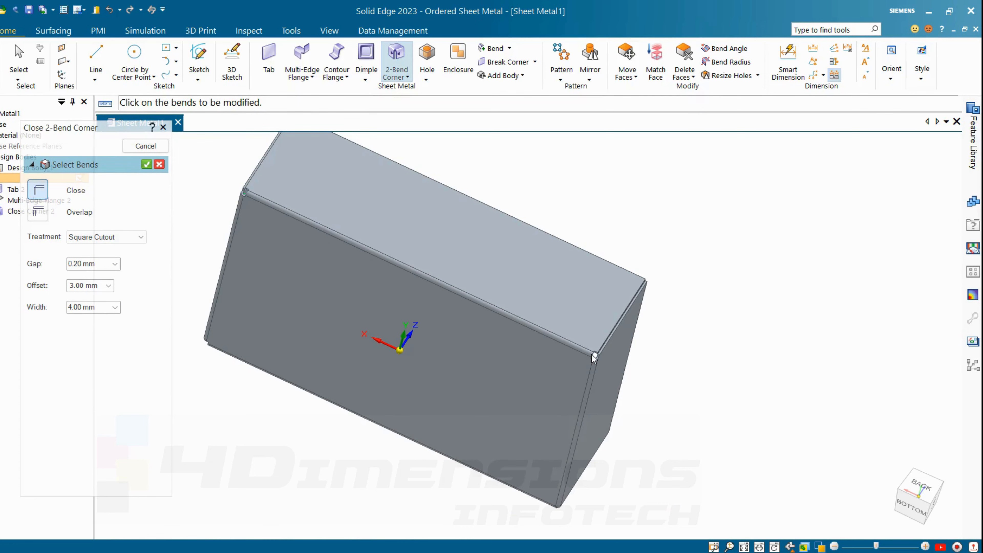
# - Close the remaining tray corners with the same square cutout settings and bring the whole tray into view
pyautogui.moveTo(637, 411); pyautogui.dragTo(607, 380, button='middle')
pyautogui.scroll(5, 485, 327)
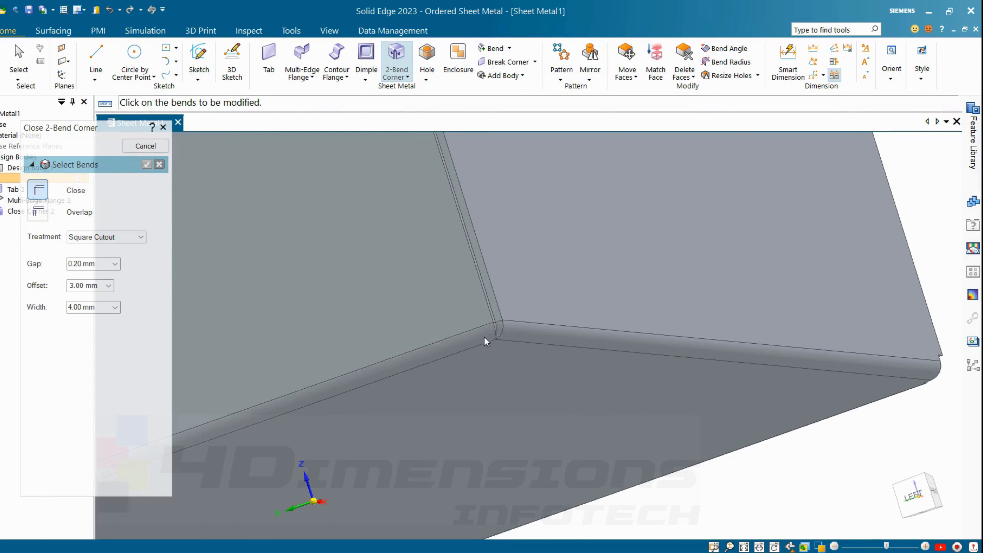
pyautogui.scroll(-5, 538, 347)
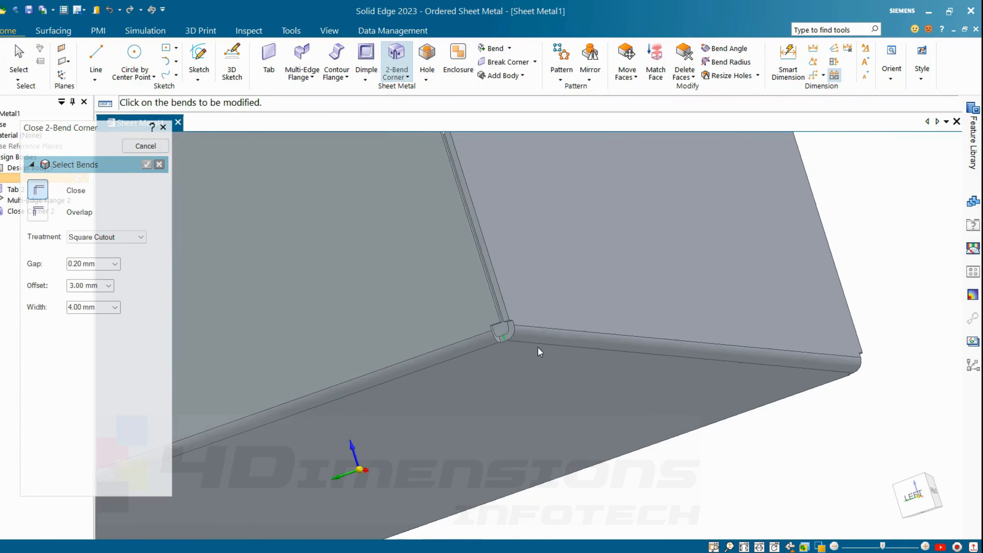
pyautogui.scroll(-3, 587, 368)
pyautogui.moveTo(587, 368); pyautogui.dragTo(550, 433, button='middle')
pyautogui.scroll(3, 550, 433)
pyautogui.scroll(-1, 550, 433)
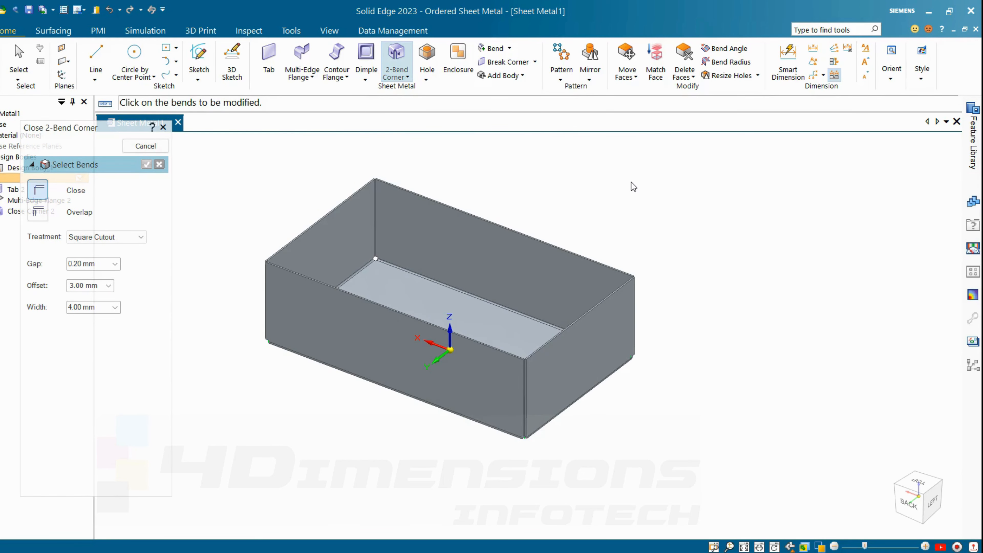
pyautogui.moveTo(594, 230); pyautogui.dragTo(616, 244, button='middle')
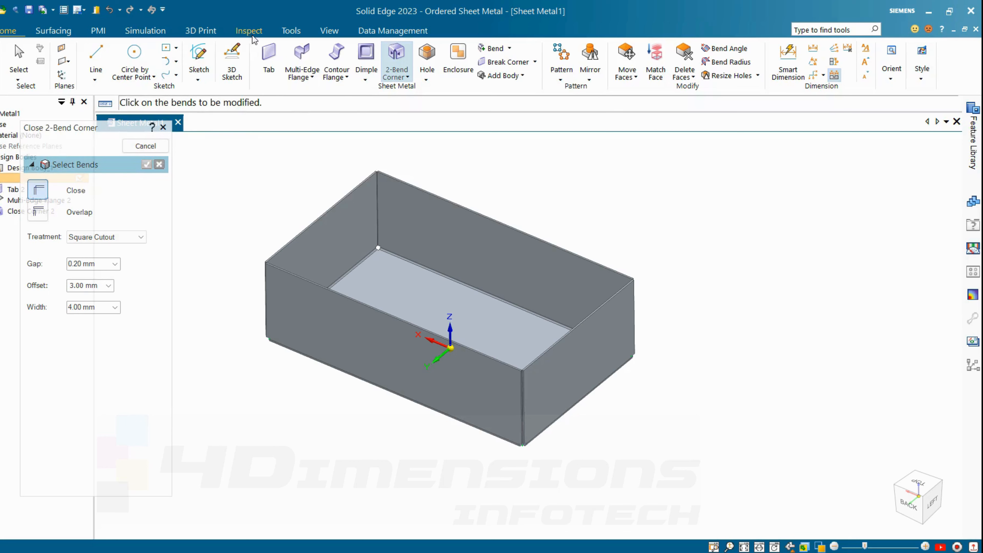
# - Create a flat pattern with the tray's floor as the upward face, orient it by a floor edge and inspect a corner relief
pyautogui.click(295, 34)
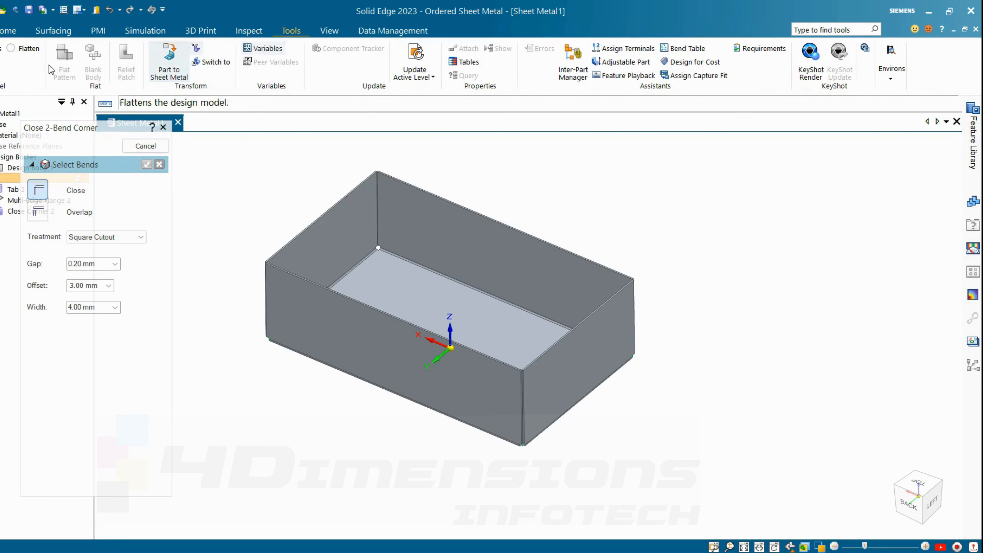
pyautogui.click(63, 60)
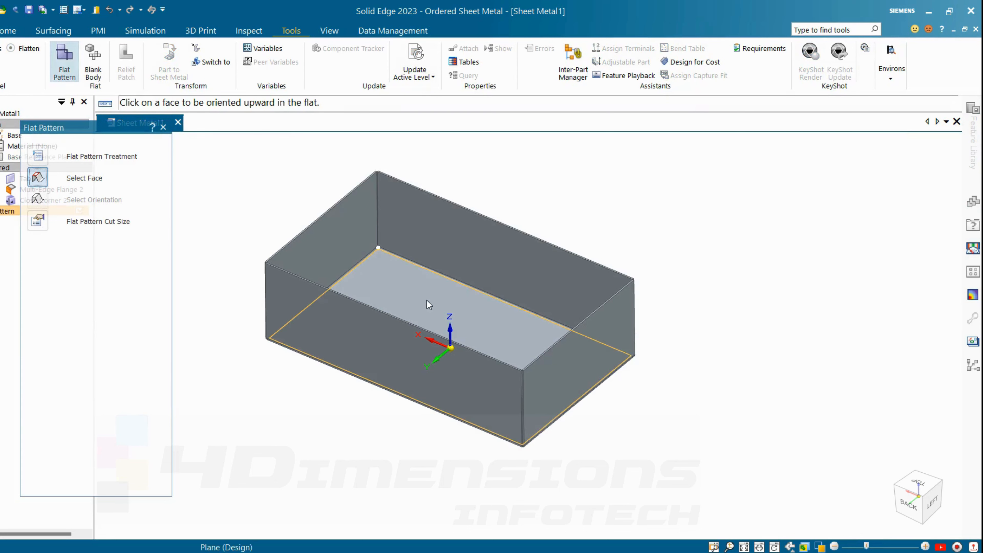
pyautogui.click(427, 301)
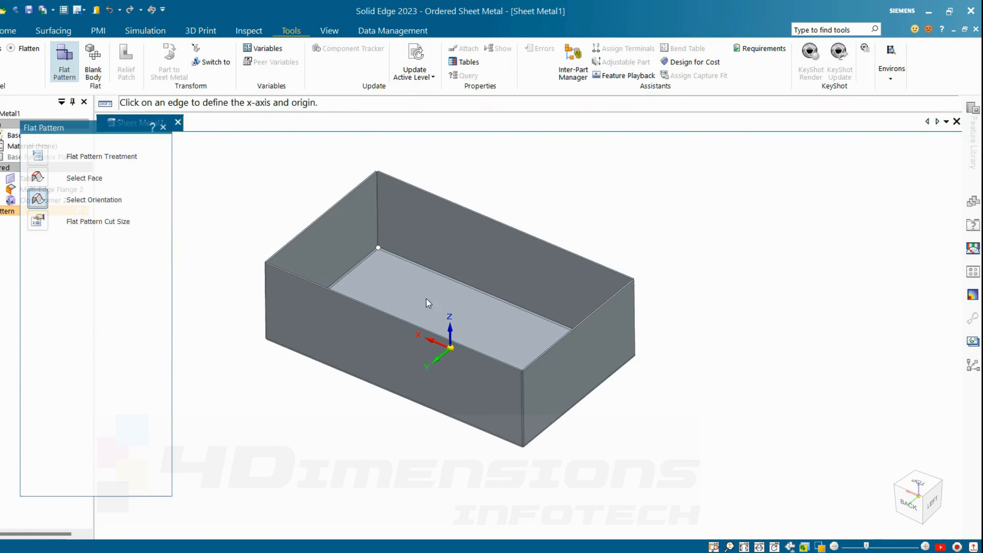
pyautogui.click(424, 271)
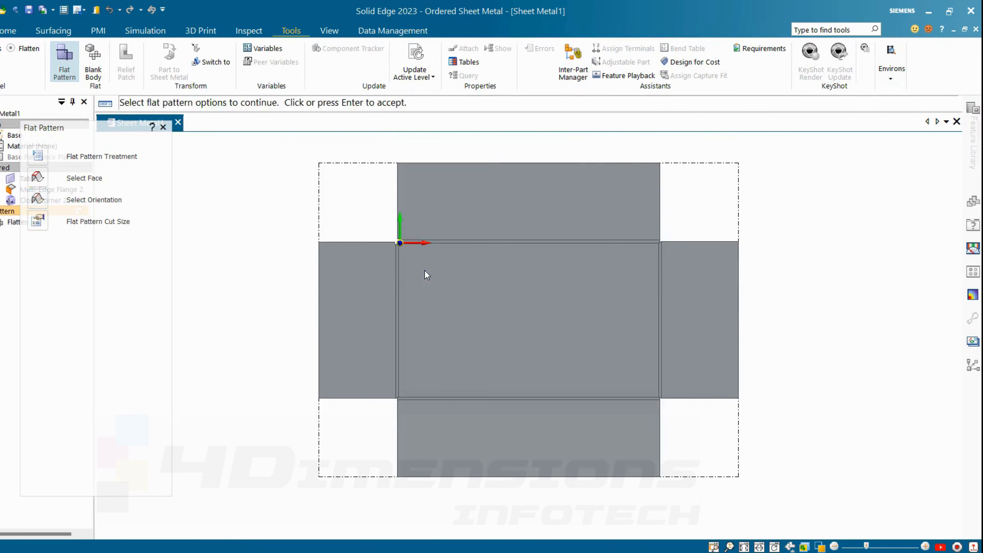
pyautogui.click(424, 269)
pyautogui.scroll(3, 424, 270)
pyautogui.scroll(4, 347, 190)
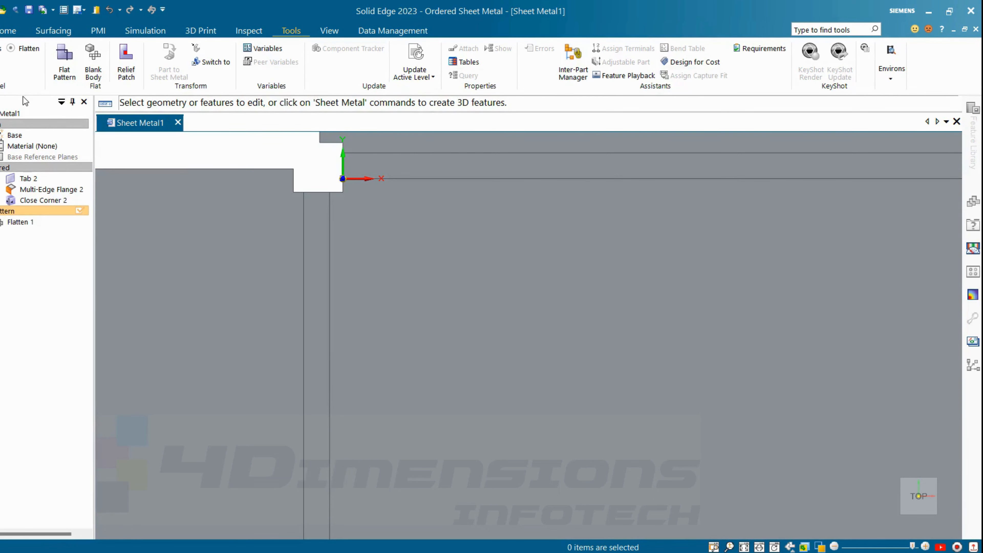
# - Return to the folded model, view the corner cutout and delete the closed corner feature
pyautogui.click(0, 62)
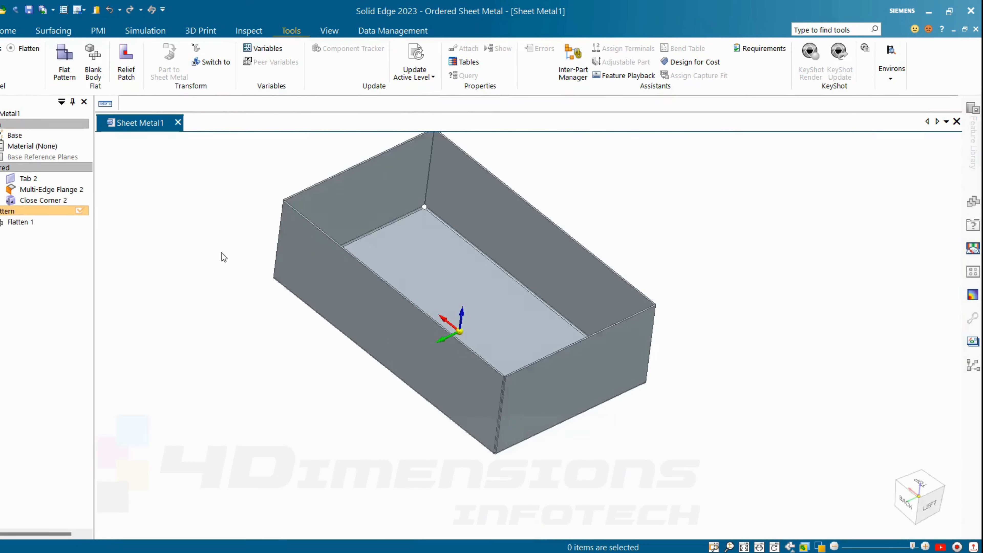
pyautogui.moveTo(551, 348); pyautogui.dragTo(434, 265, button='middle')
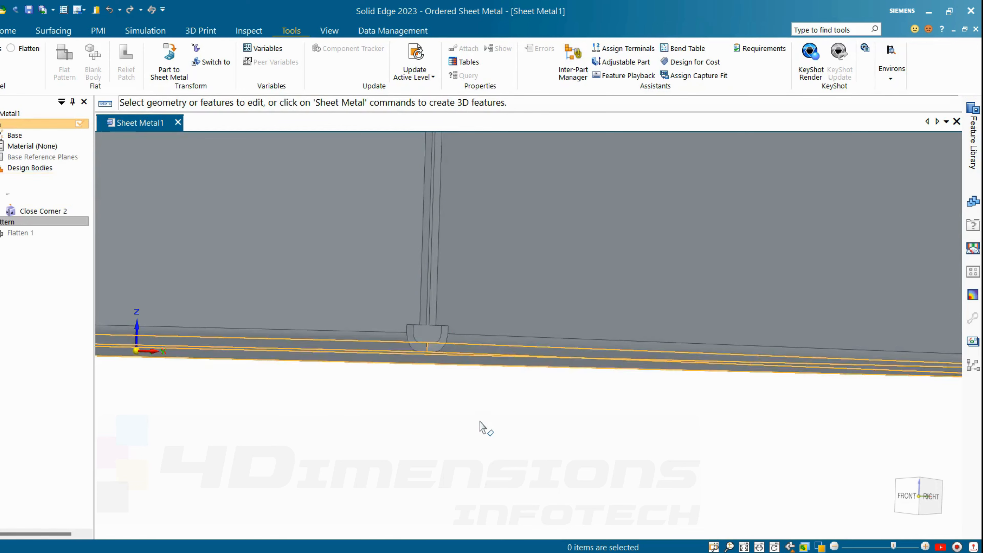
pyautogui.scroll(-3, 449, 453)
pyautogui.click(44, 212)
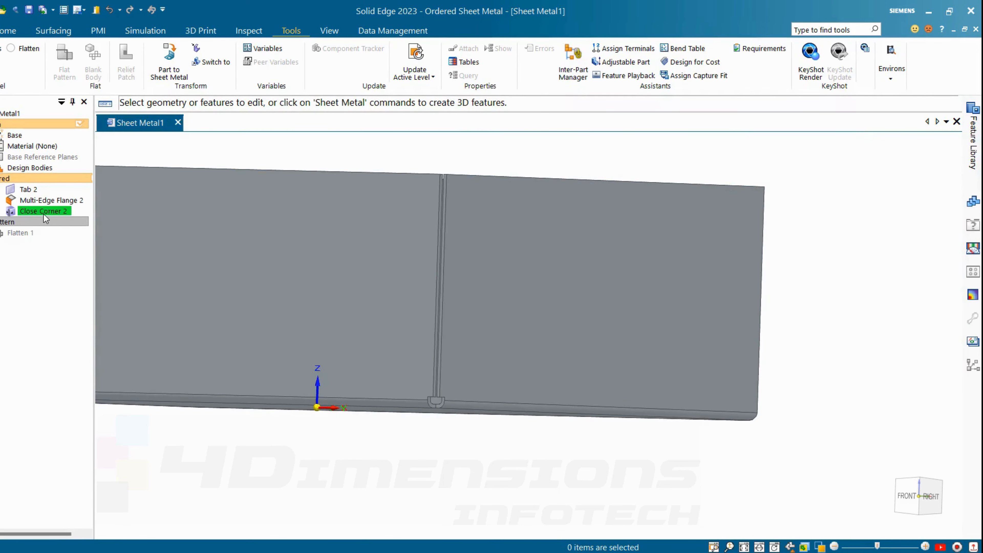
pyautogui.rightClick(44, 215)
pyautogui.click(83, 269)
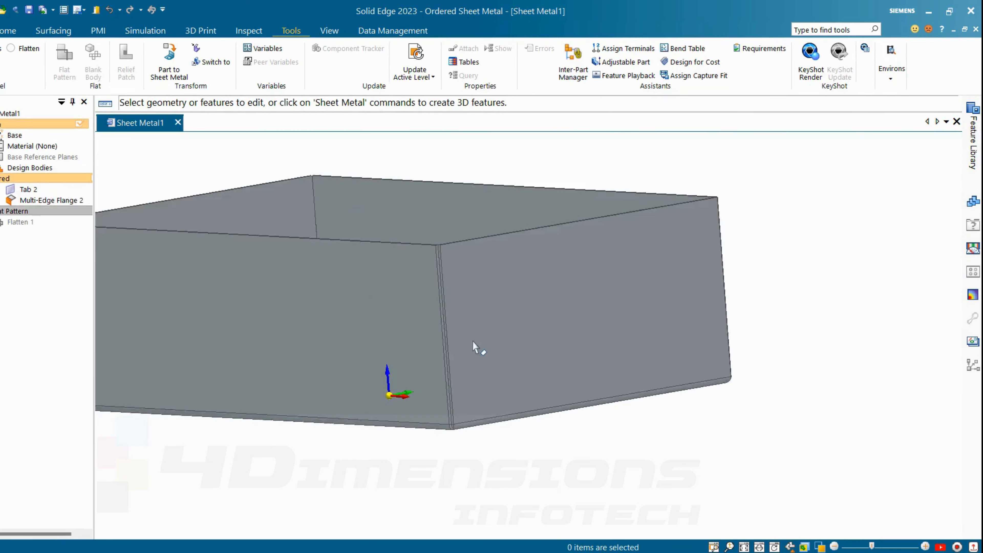
# - Close the corner between the front and right flanges with Close 2-Bend Corner, using the Square Cutout treatment, and finish the feature
pyautogui.scroll(-2, 473, 341)
pyautogui.moveTo(473, 342); pyautogui.dragTo(487, 358, button='middle')
pyautogui.click(14, 31)
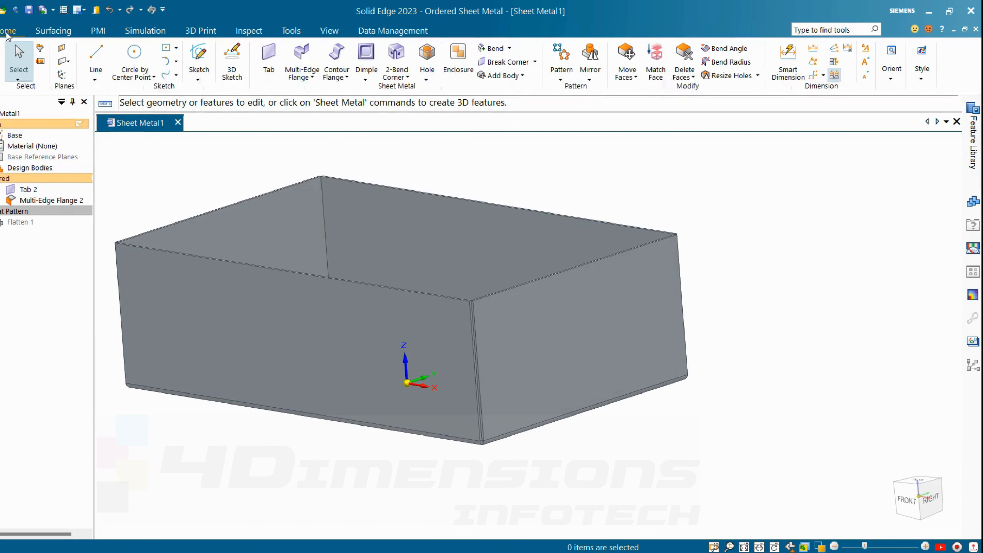
pyautogui.click(345, 80)
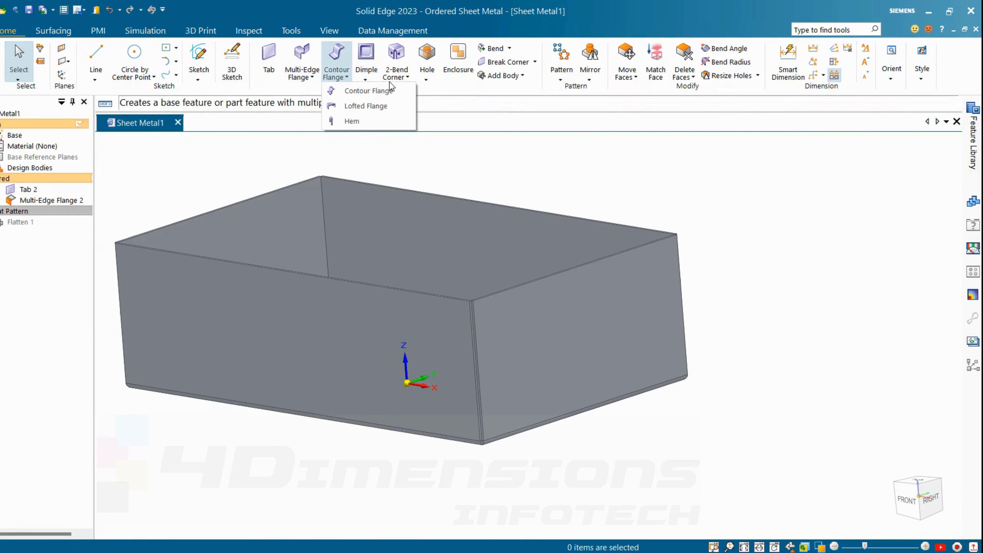
pyautogui.click(399, 78)
pyautogui.click(430, 206)
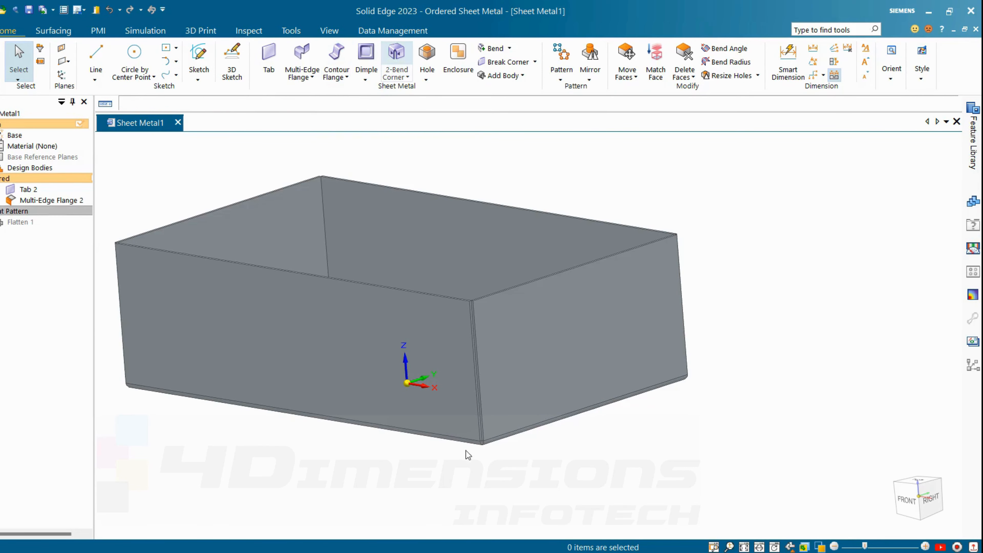
pyautogui.scroll(5, 467, 451)
pyautogui.click(418, 411)
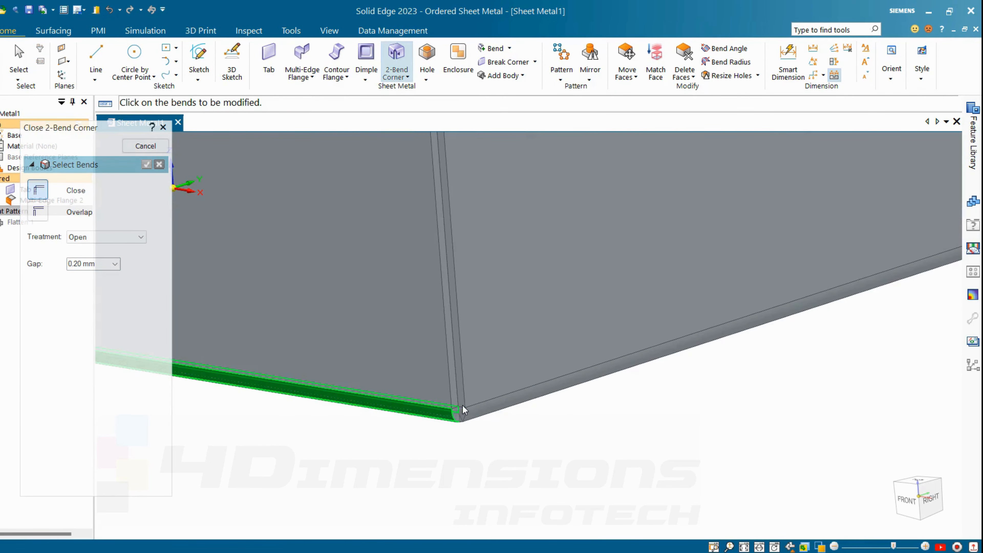
pyautogui.click(480, 414)
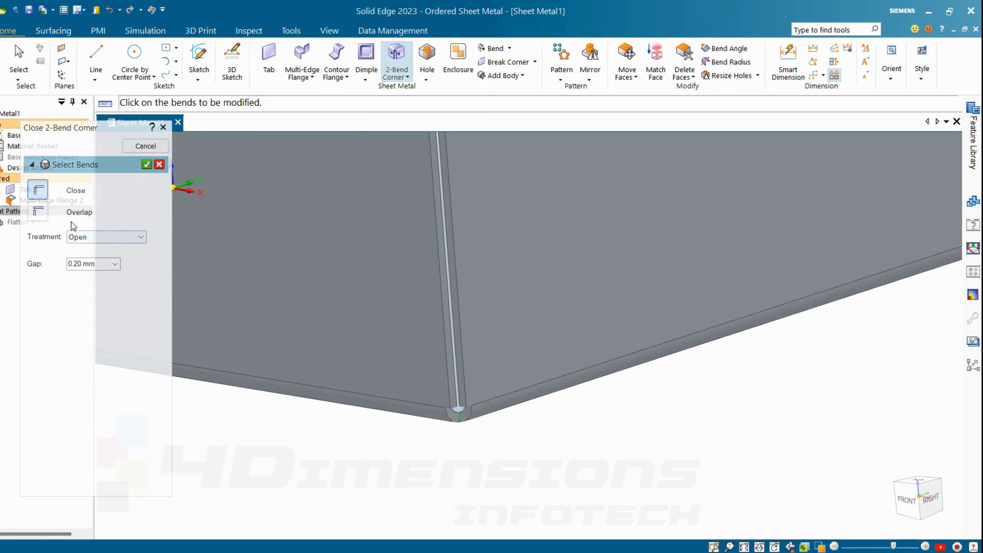
pyautogui.click(119, 241)
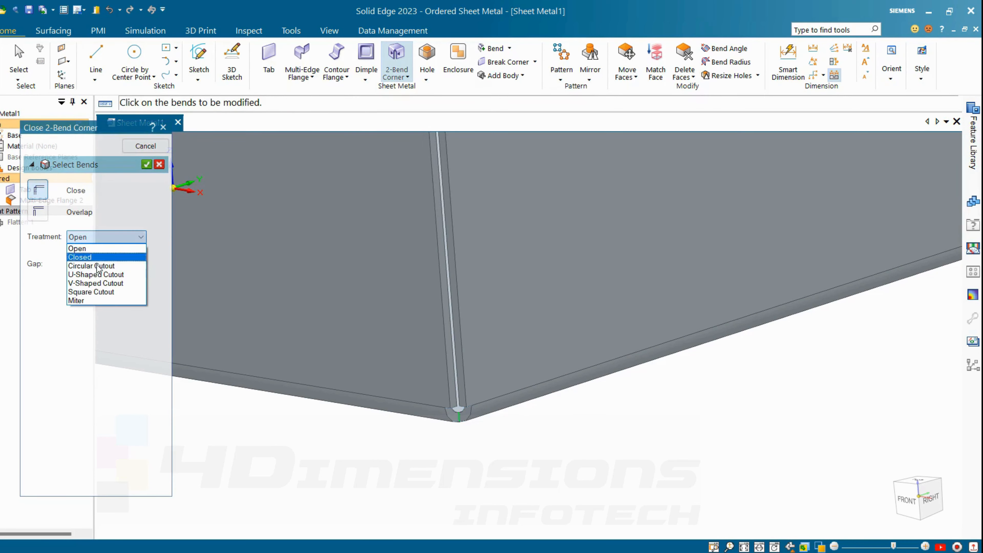
pyautogui.click(90, 296)
pyautogui.click(149, 151)
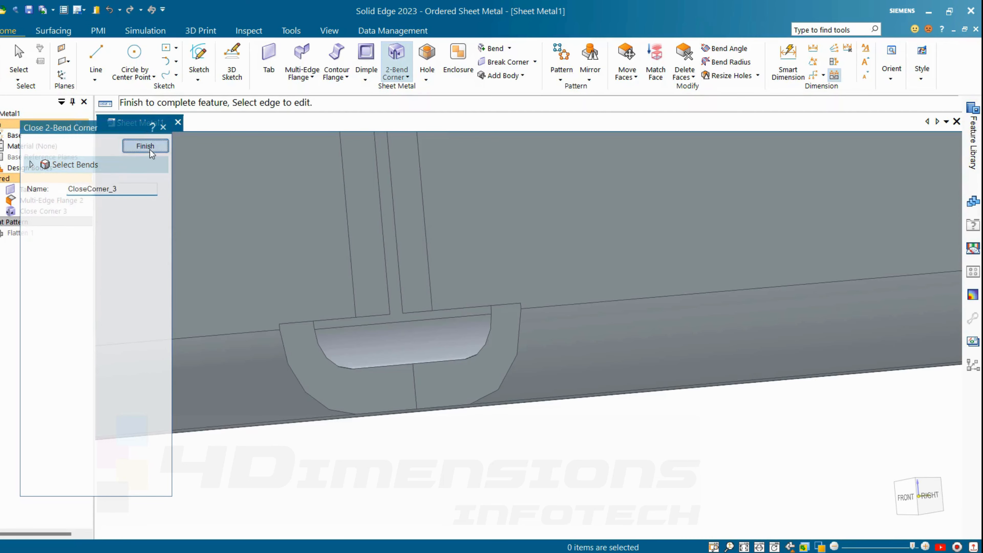
# - Close the right-back corner, trying a 3 mm square cutout width before choosing a U-Shaped Cutout with 6 mm diameter and 4 mm offset
pyautogui.scroll(6, 665, 261)
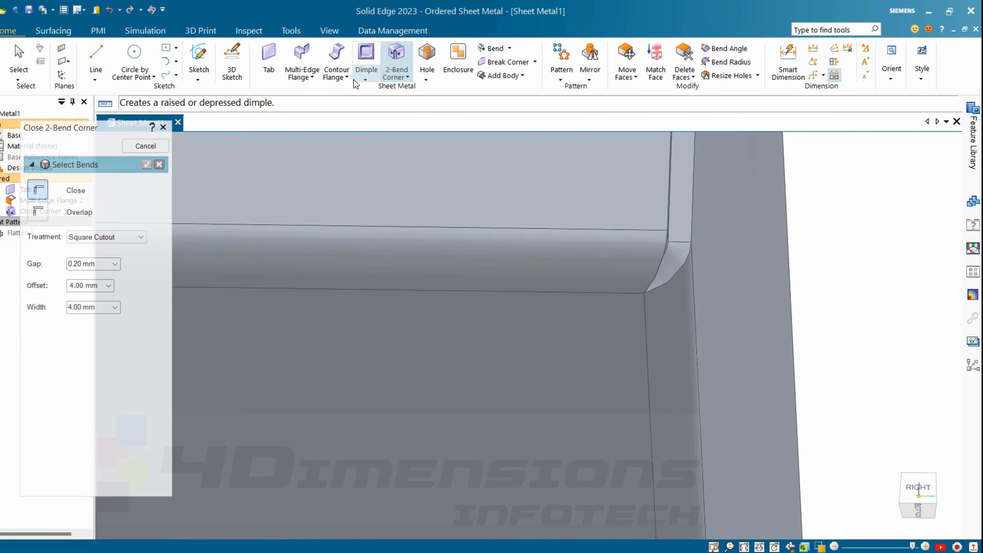
pyautogui.click(406, 77)
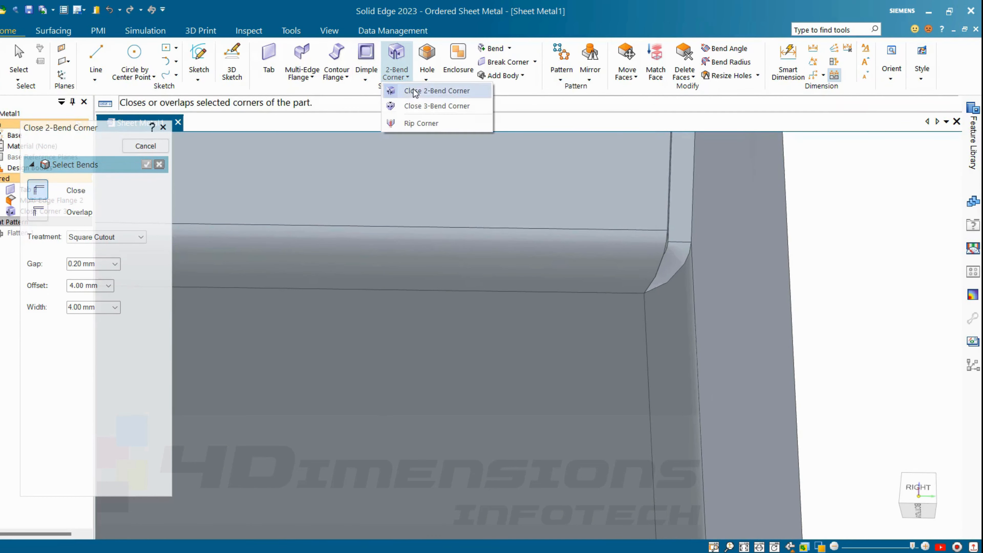
pyautogui.click(414, 93)
pyautogui.write('3')
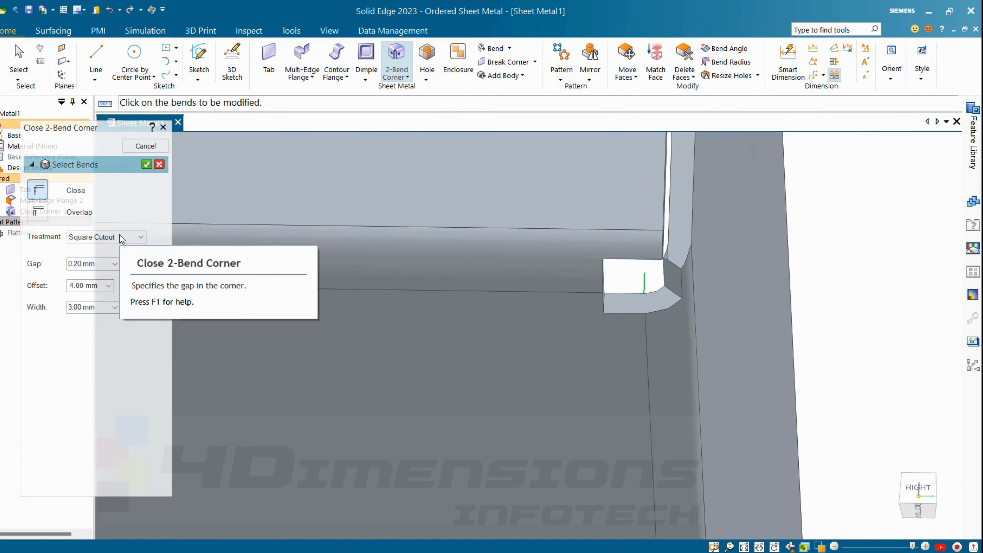
pyautogui.click(103, 237)
pyautogui.click(97, 275)
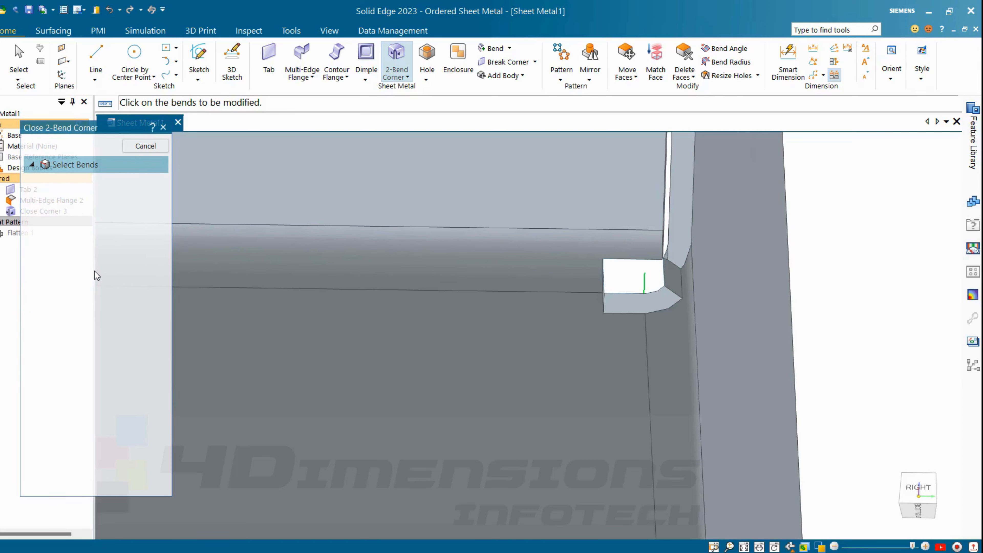
pyautogui.moveTo(670, 336); pyautogui.dragTo(580, 350, button='middle')
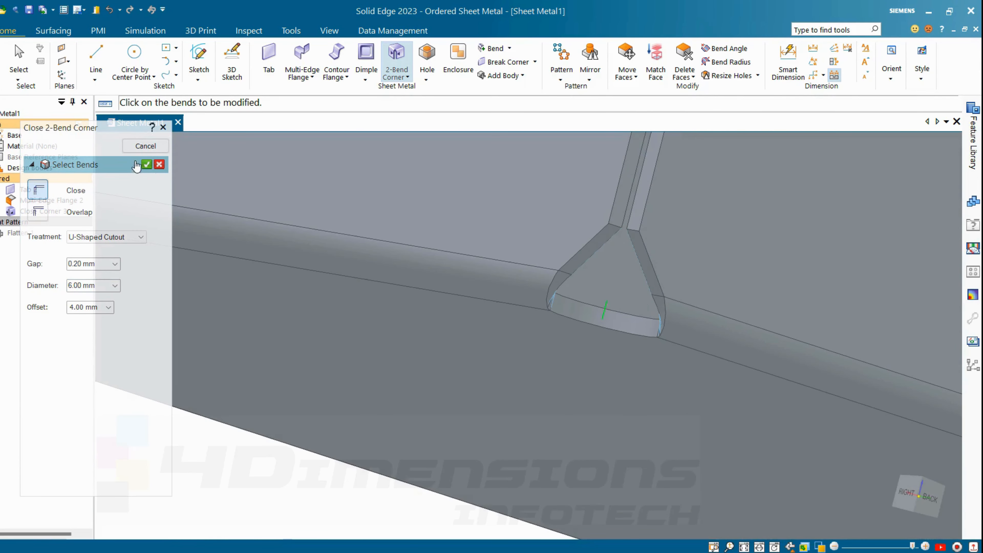
# - Close a third corner by its two bends with a 6 mm diameter Circular Cutout, adjust the cutout's offset and accept it
pyautogui.scroll(-10, 230, 392)
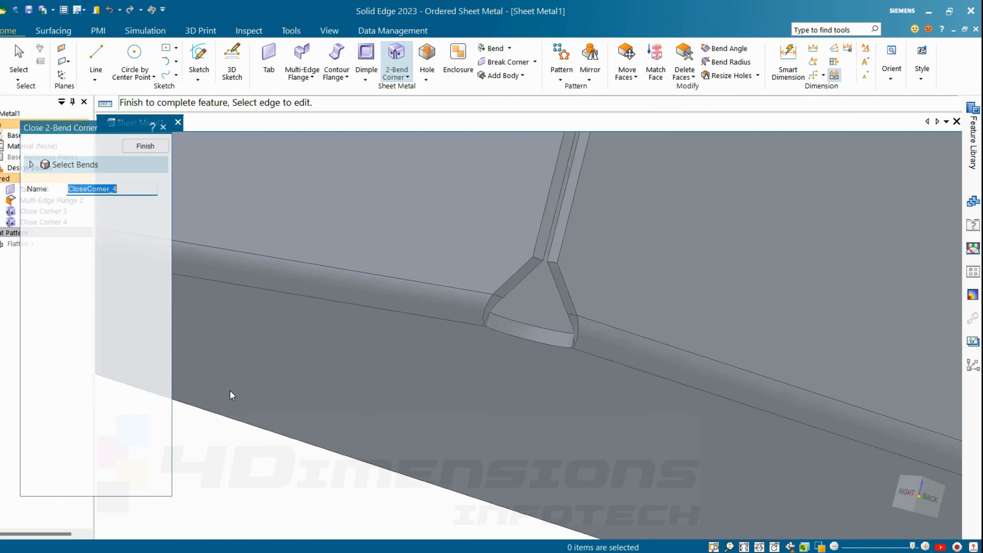
pyautogui.moveTo(309, 310); pyautogui.dragTo(333, 348, button='middle')
pyautogui.scroll(1, 516, 360)
pyautogui.scroll(3, 517, 360)
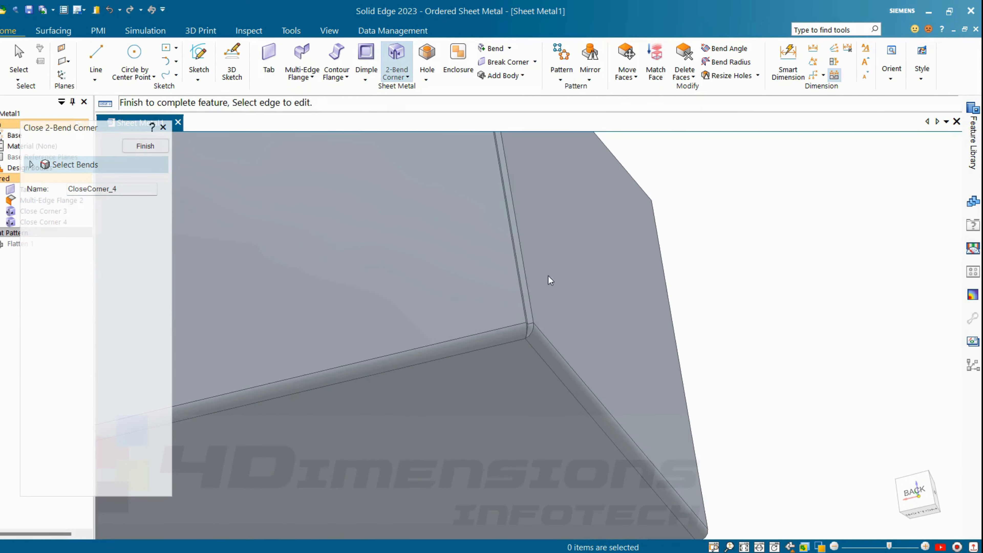
pyautogui.click(408, 78)
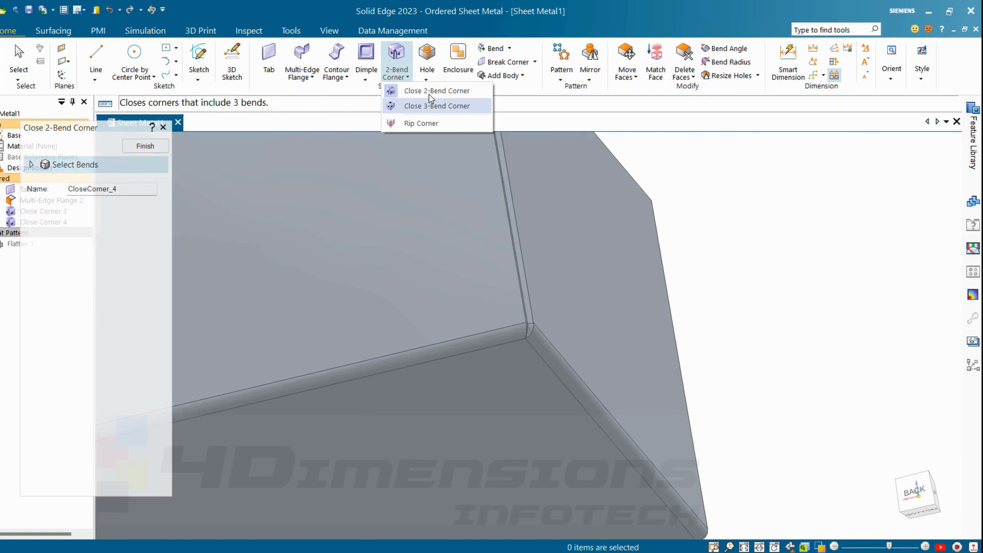
pyautogui.click(431, 102)
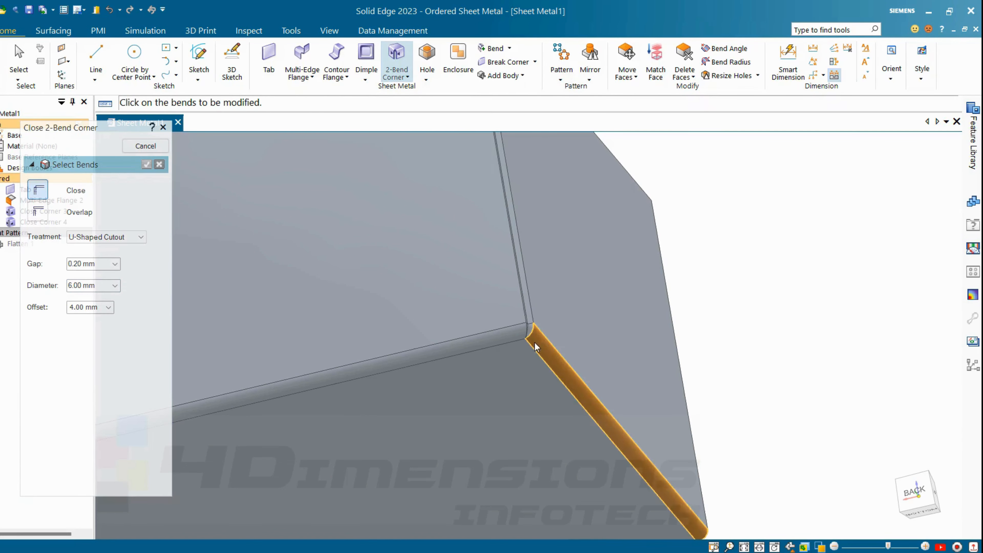
pyautogui.click(513, 336)
pyautogui.click(543, 343)
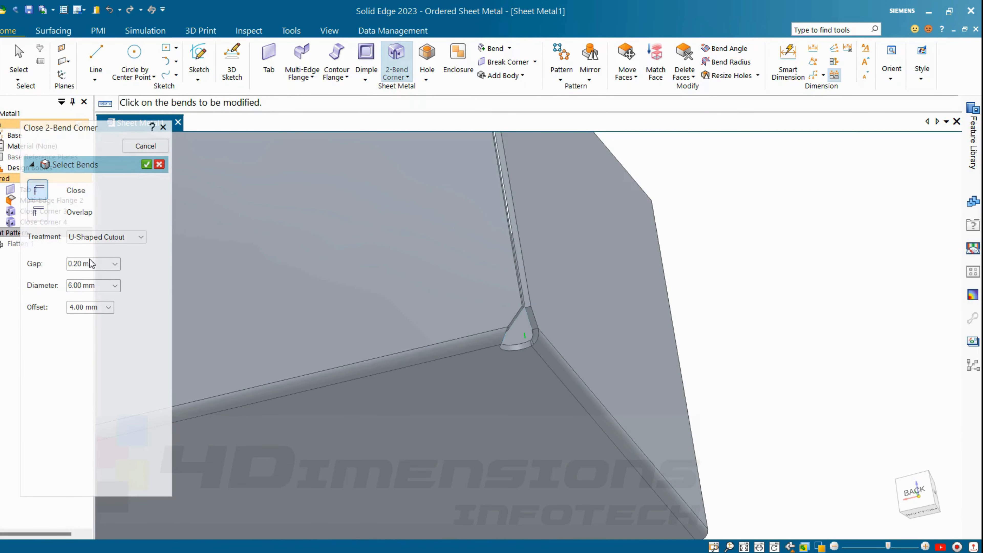
pyautogui.click(126, 239)
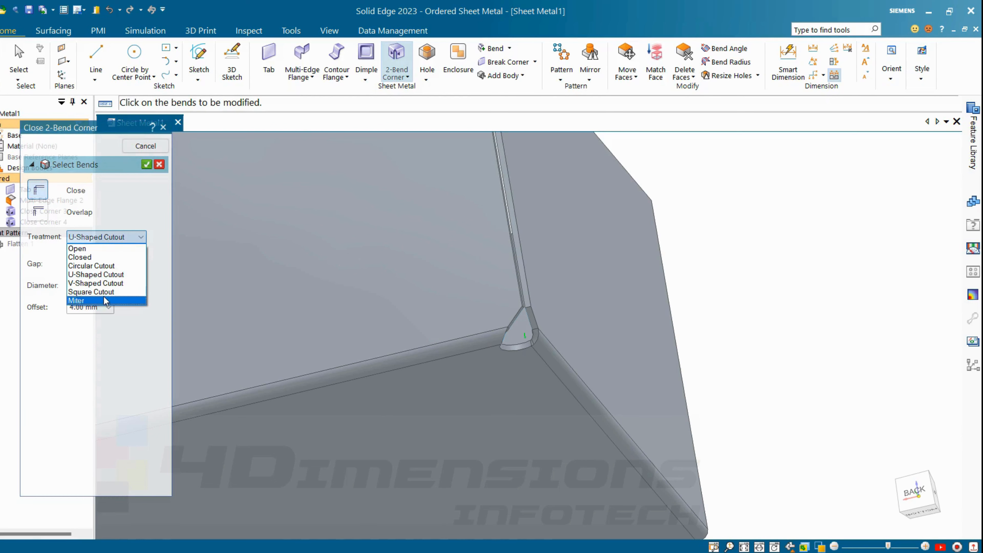
pyautogui.click(85, 266)
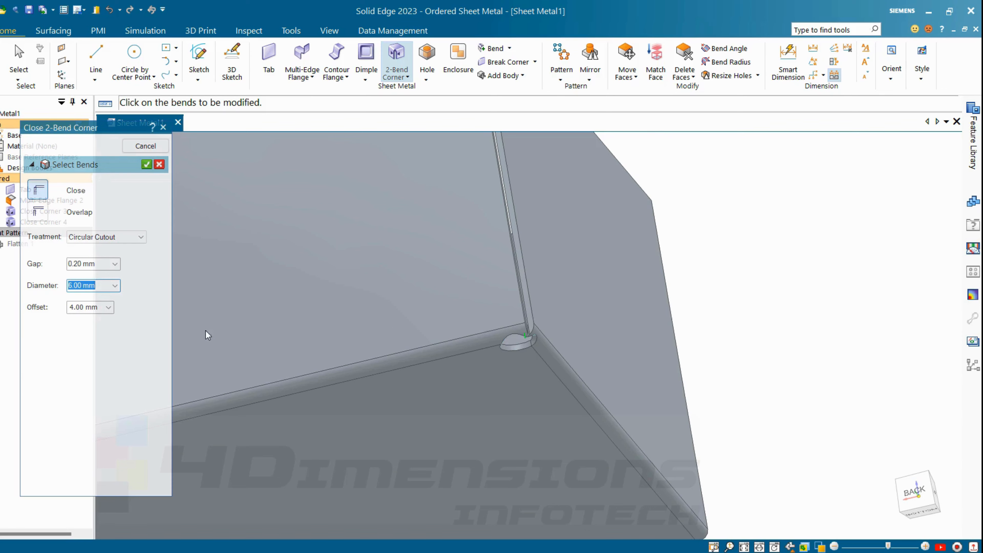
pyautogui.click(100, 310)
pyautogui.press('Return')
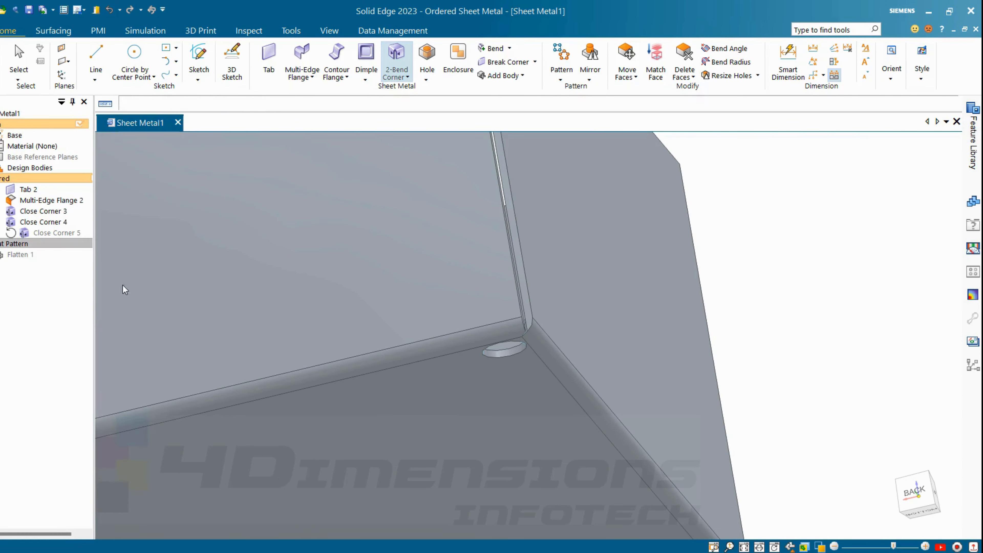
# - Inspect the circular cutout at the third corner, finish its closed corner feature and leave the Close 2-Bend Corner command
pyautogui.moveTo(554, 320); pyautogui.dragTo(518, 268, button='middle')
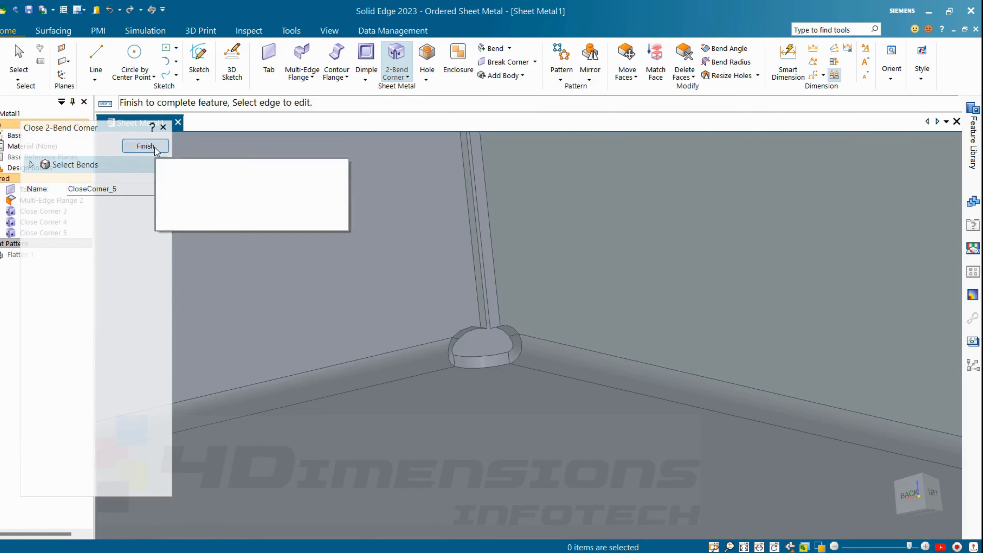
pyautogui.click(145, 146)
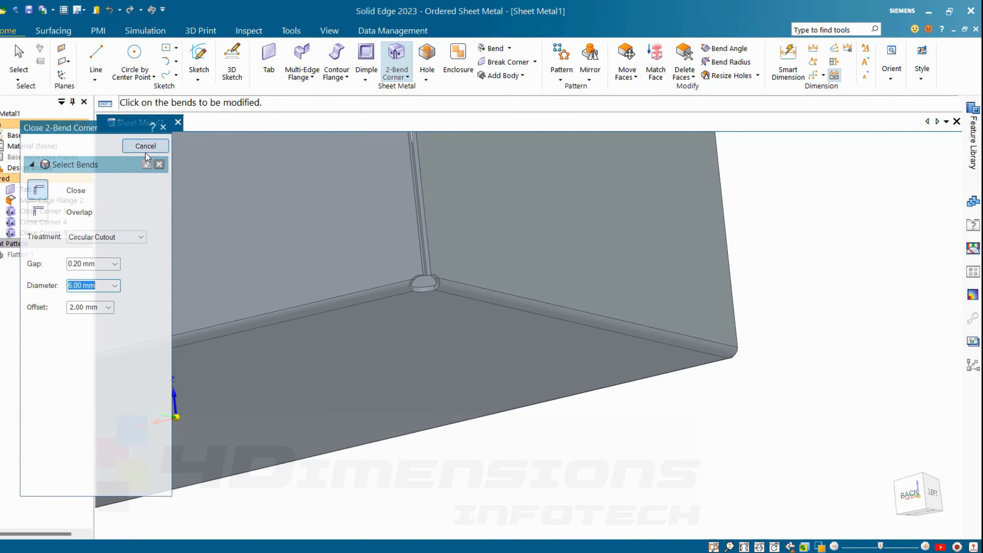
pyautogui.click(145, 147)
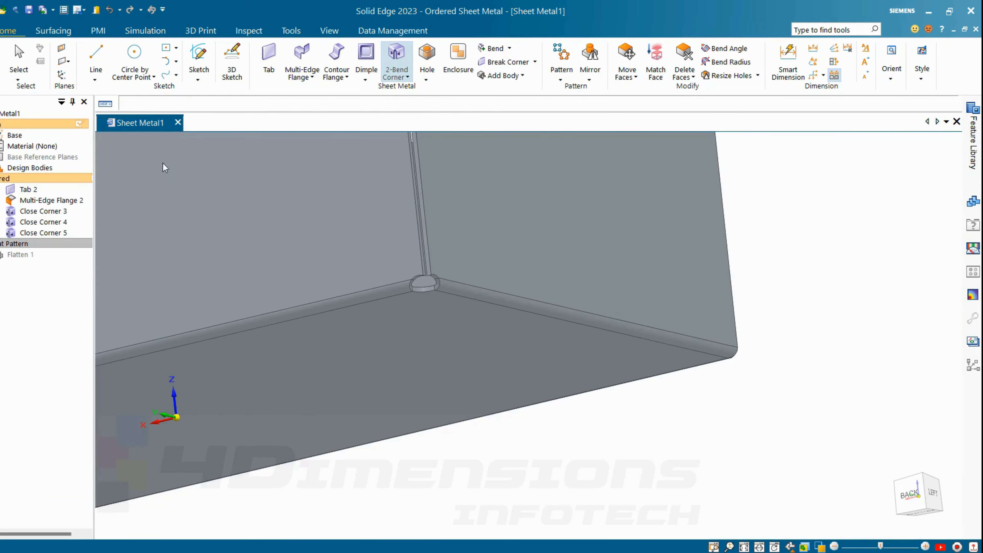
# - Select the two bends at the remaining open left-front corner for Close 2-Bend Corner and choose the Closed treatment
pyautogui.scroll(6, 285, 329)
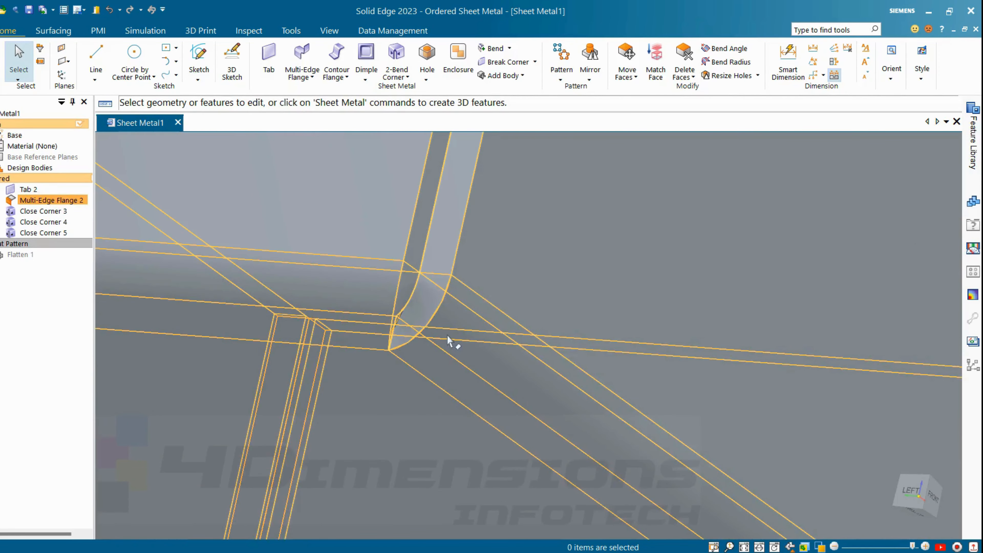
pyautogui.moveTo(449, 341); pyautogui.dragTo(439, 267, button='middle')
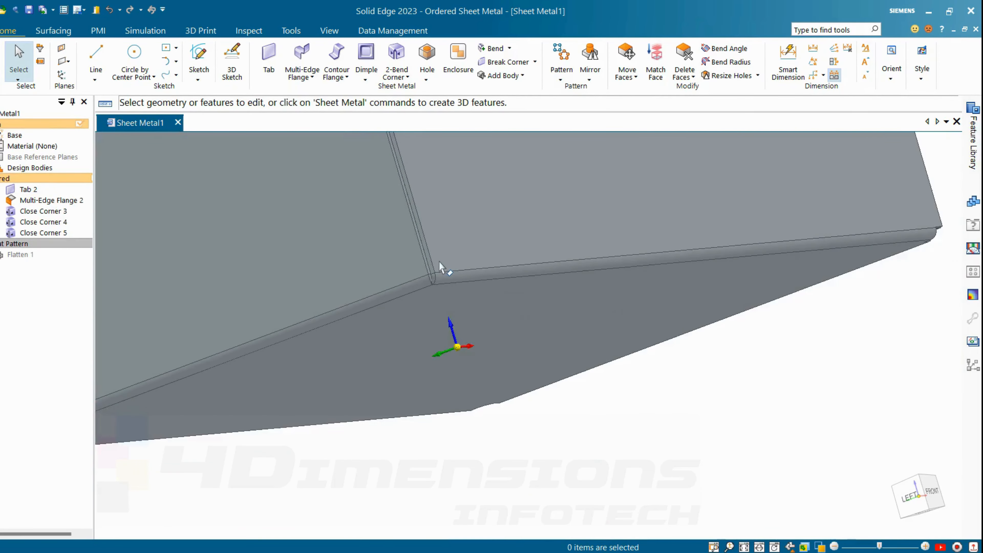
pyautogui.scroll(-4, 439, 261)
pyautogui.scroll(2, 439, 260)
pyautogui.scroll(-4, 440, 277)
pyautogui.scroll(3, 432, 221)
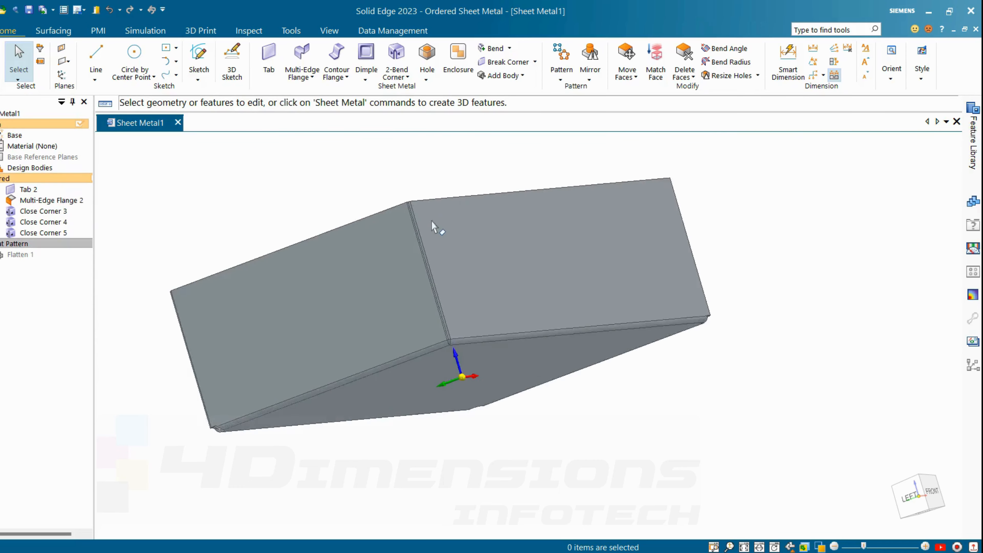
pyautogui.scroll(3, 467, 327)
pyautogui.scroll(3, 419, 322)
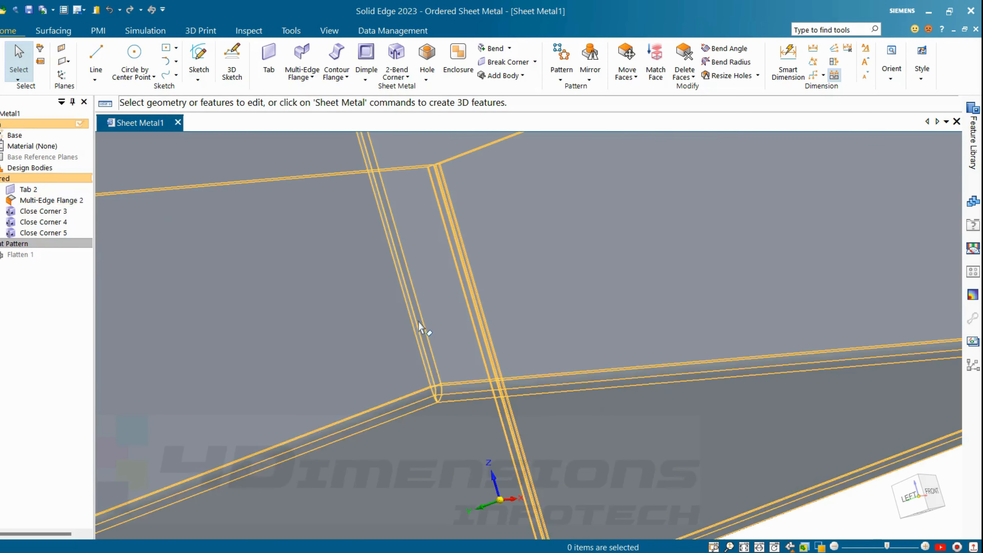
pyautogui.click(407, 77)
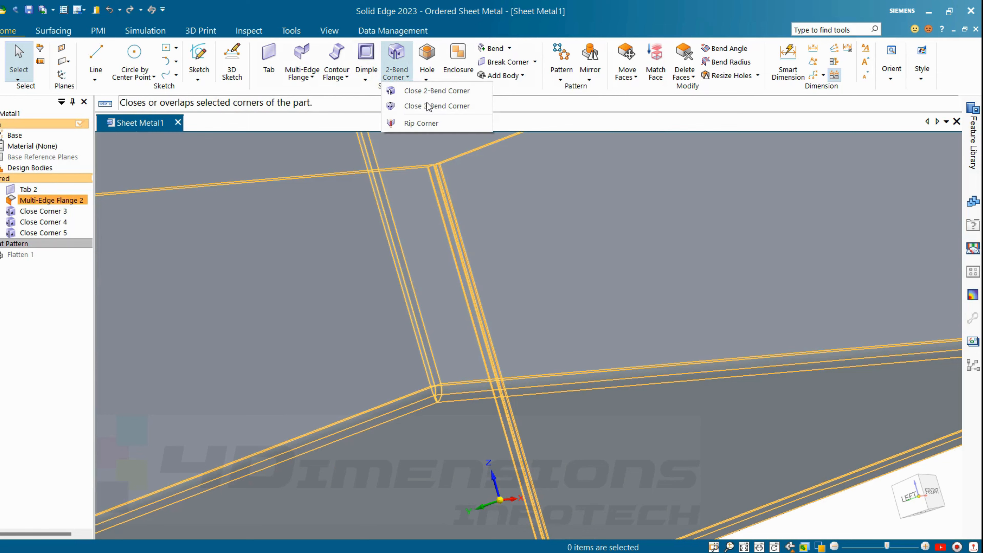
pyautogui.click(433, 88)
pyautogui.click(416, 399)
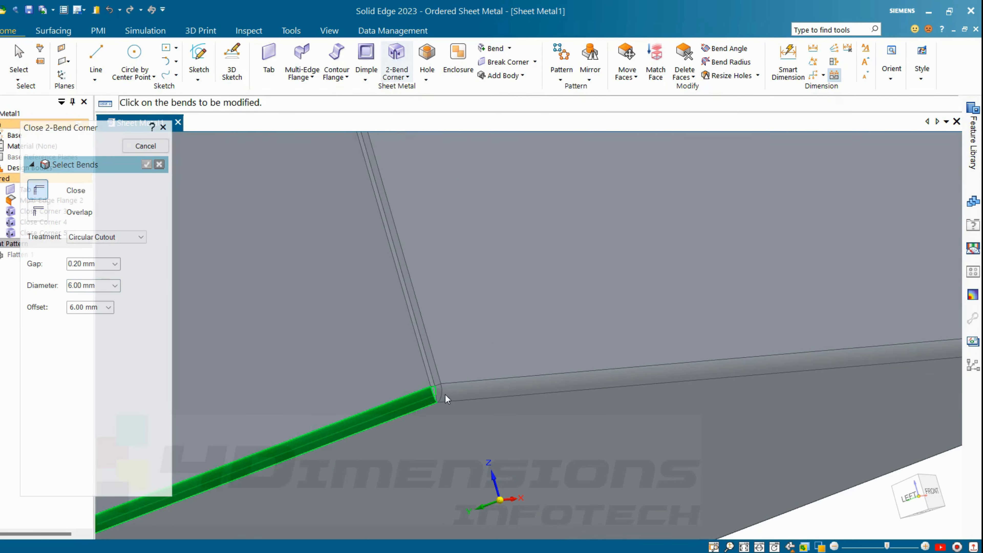
pyautogui.click(432, 393)
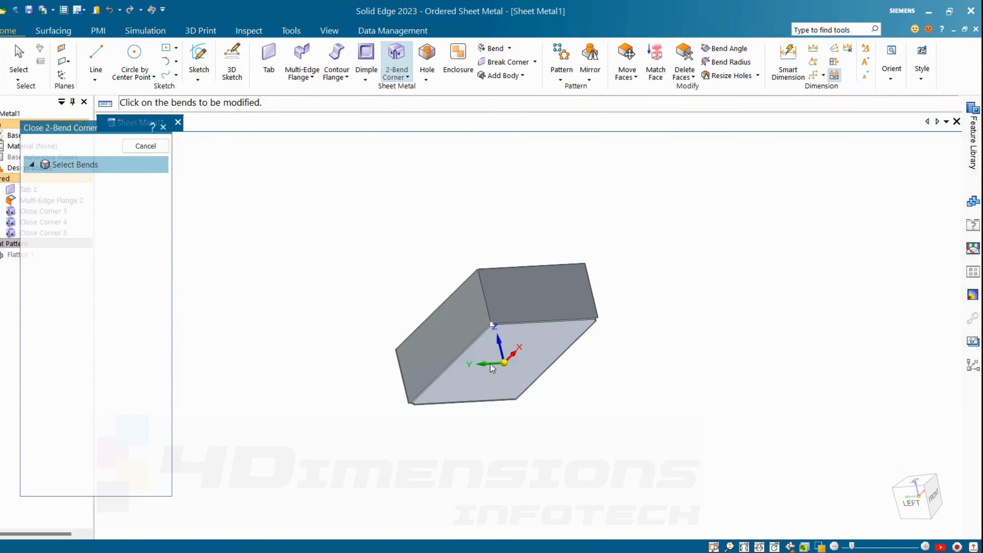
pyautogui.scroll(8, 531, 392)
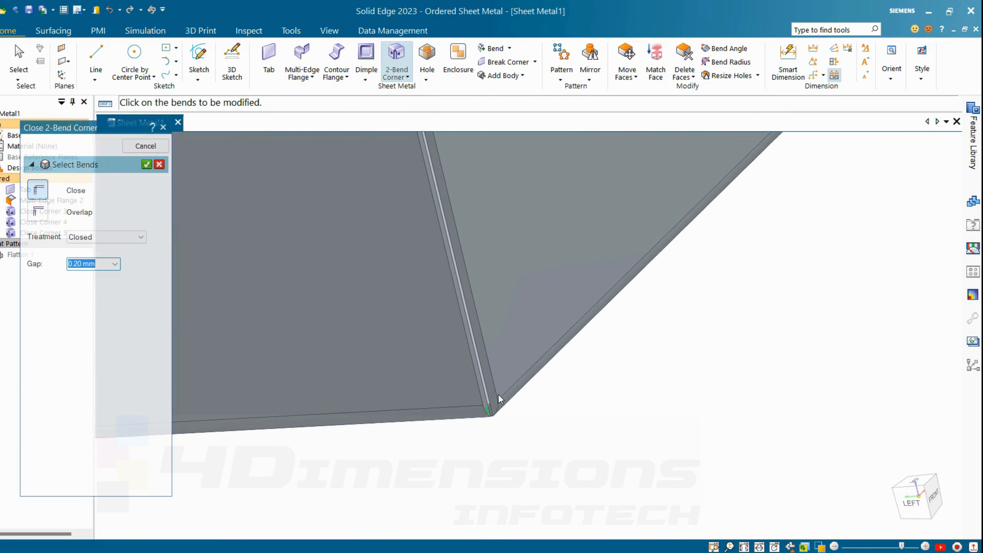
# - Set the closed corner's gap to 0.5 mm, accept it and finish the feature
pyautogui.write('0.5')
pyautogui.press('Return')
pyautogui.click(151, 164)
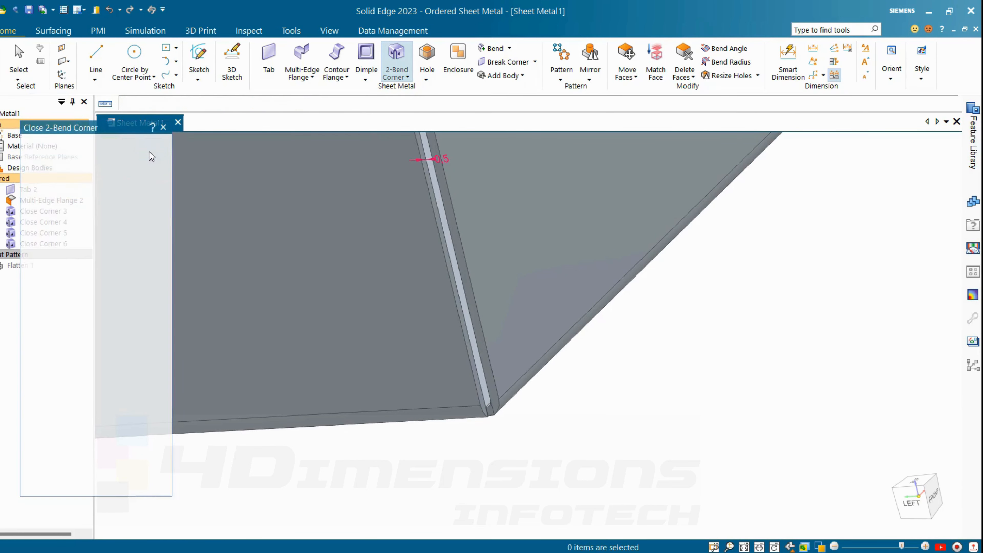
pyautogui.scroll(-5, 705, 463)
pyautogui.click(145, 148)
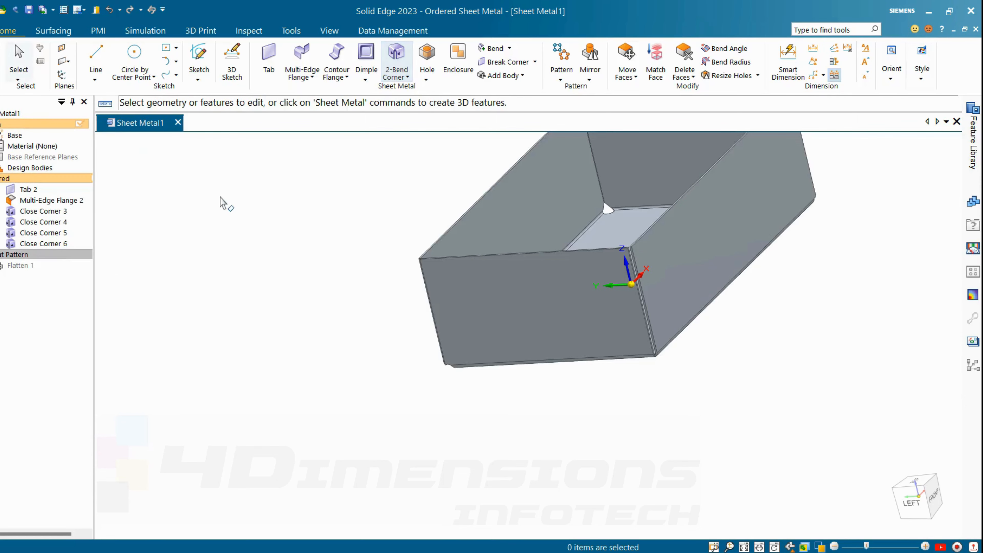
# - Switch the tray with all four closed corners to its flat pattern
pyautogui.scroll(-3, 480, 272)
pyautogui.moveTo(480, 273); pyautogui.dragTo(565, 321, button='middle')
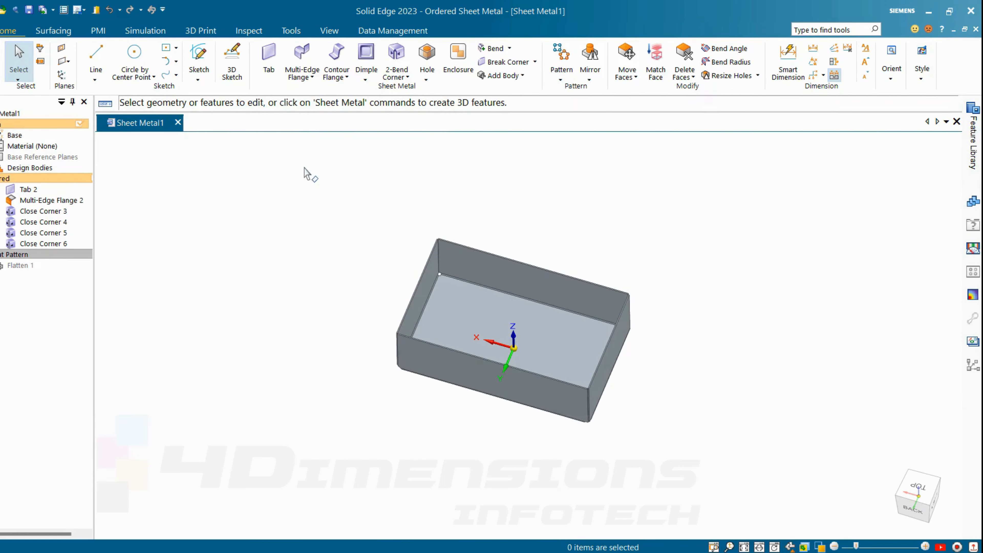
pyautogui.click(291, 30)
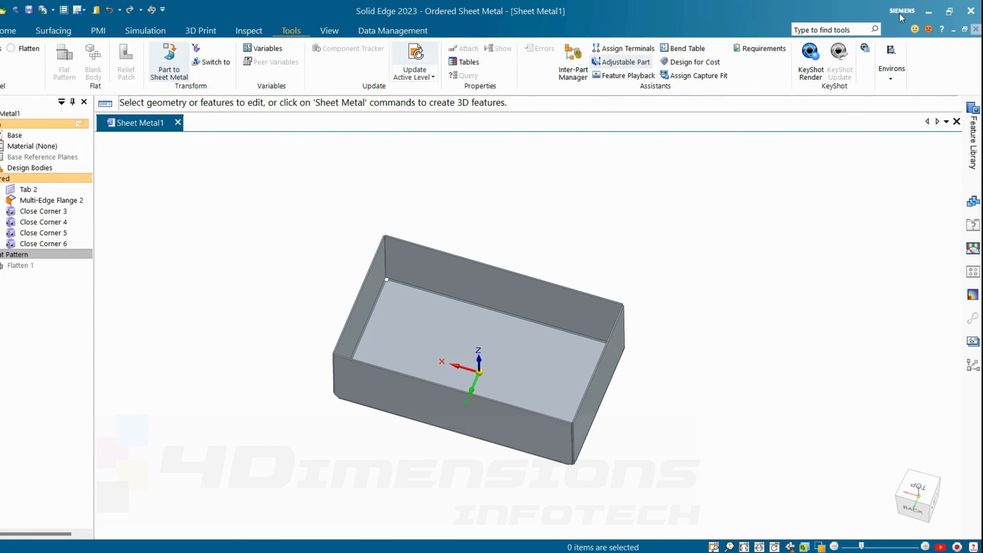
pyautogui.click(24, 48)
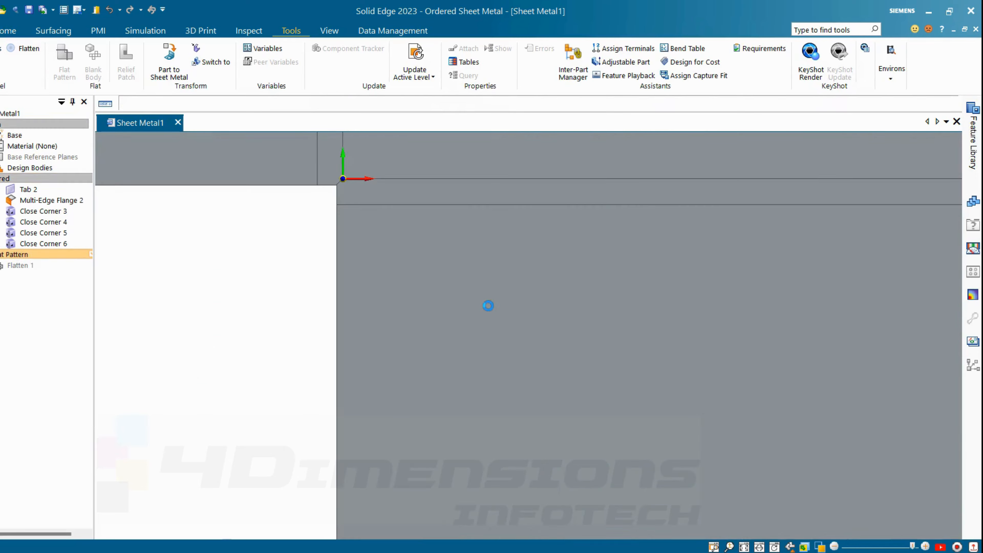
# - Examine the flat pattern's overall dimensions and compare the circular, U-shaped, square and closed treatments at its four corners
pyautogui.scroll(-10, 257, 318)
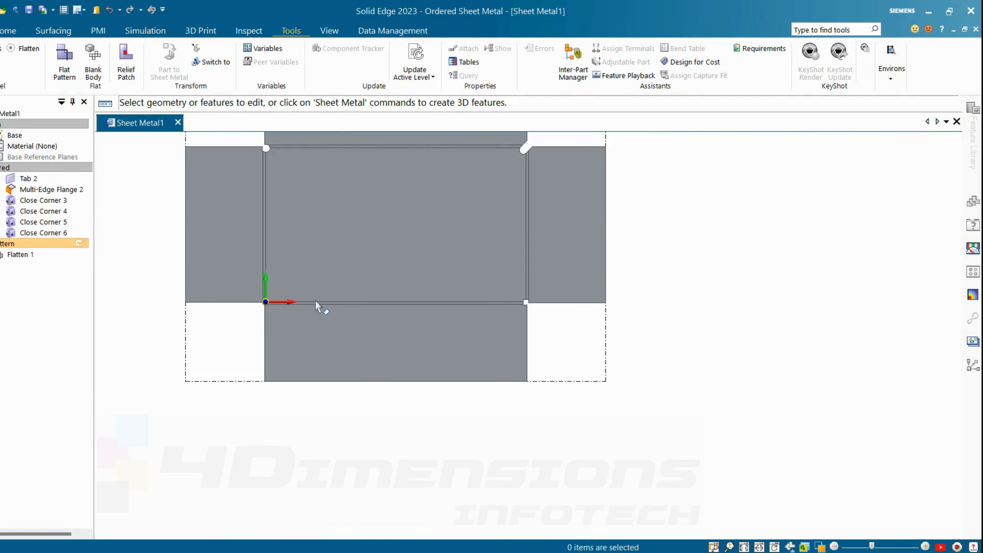
pyautogui.scroll(-1, 397, 265)
pyautogui.scroll(-1, 395, 228)
pyautogui.scroll(6, 301, 200)
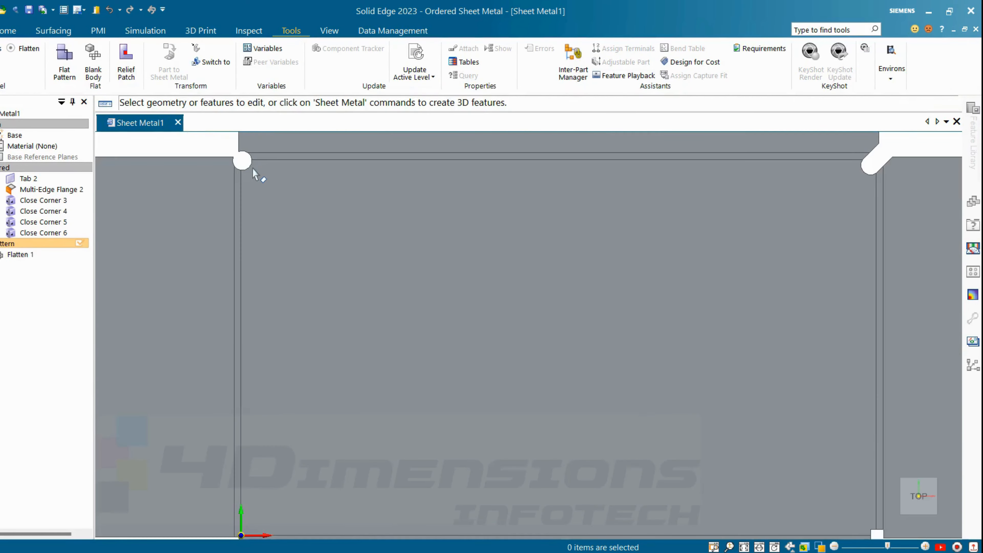
pyautogui.scroll(-6, 333, 223)
pyautogui.scroll(3, 387, 236)
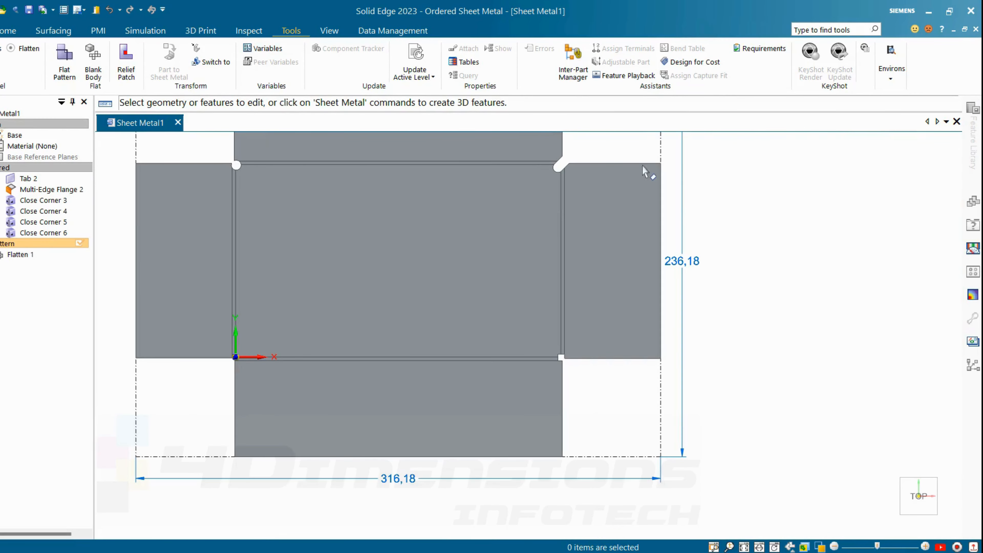
pyautogui.scroll(-2, 762, 288)
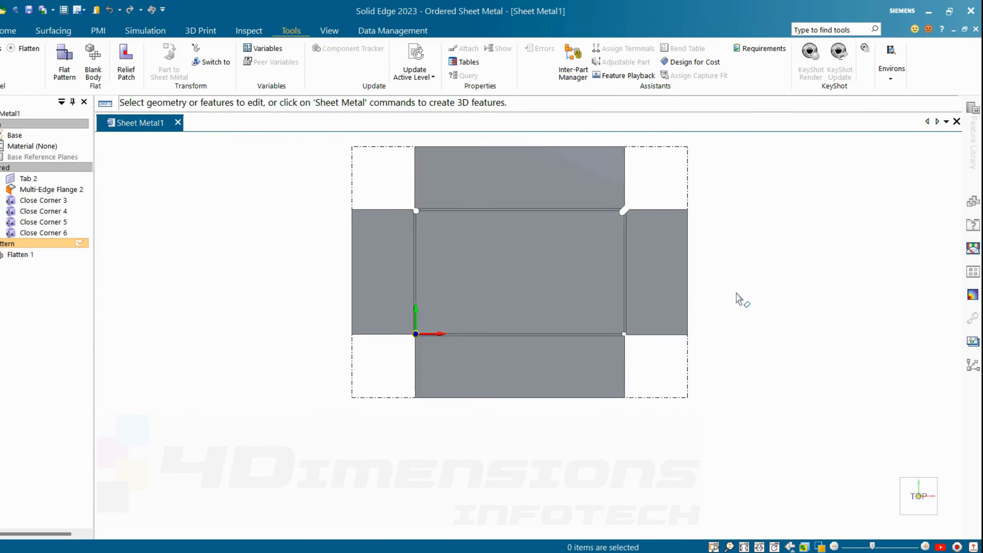
pyautogui.scroll(2, 755, 248)
pyautogui.scroll(-2, 778, 195)
pyautogui.scroll(1, 782, 181)
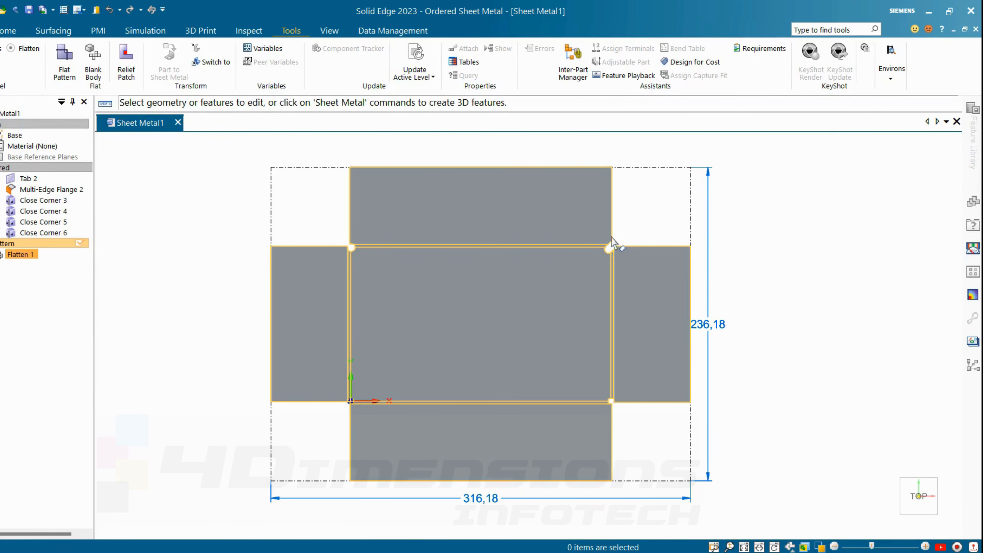
pyautogui.scroll(2, 381, 259)
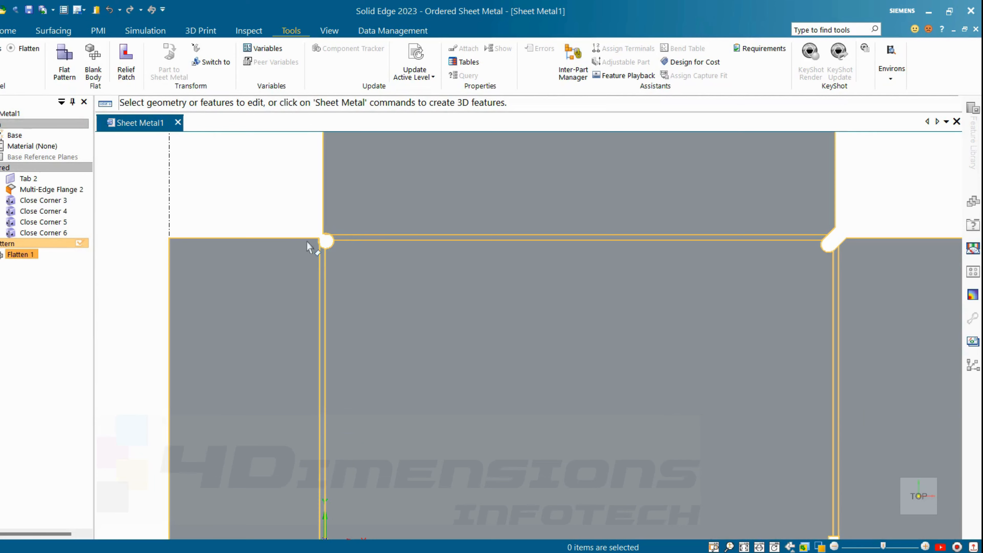
pyautogui.scroll(-5, 504, 274)
pyautogui.scroll(6, 439, 341)
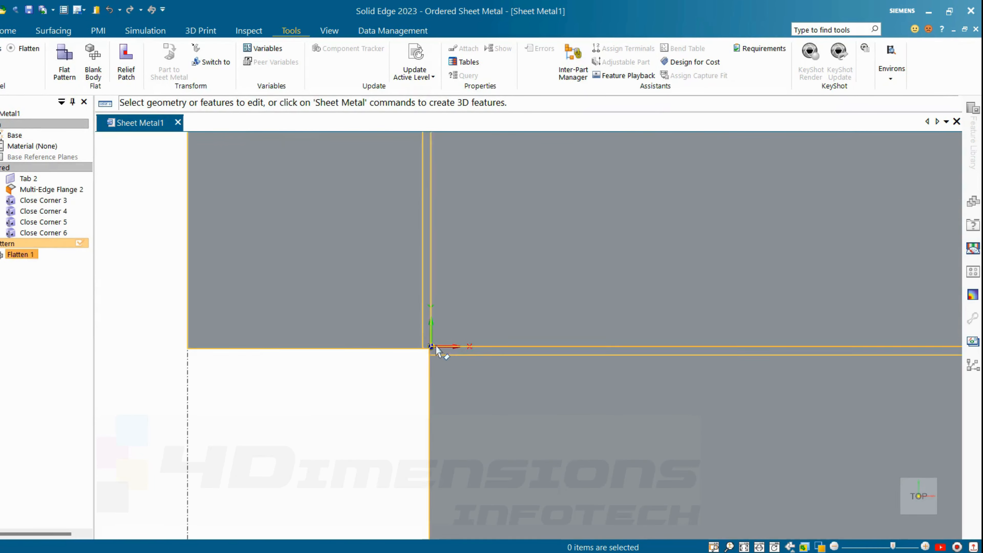
pyautogui.scroll(2, 431, 347)
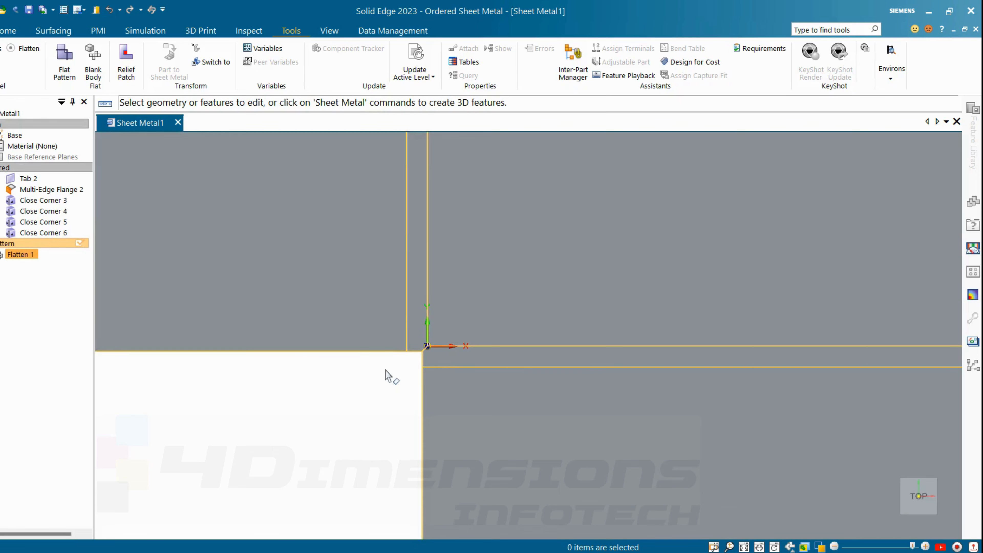
pyautogui.scroll(-7, 400, 346)
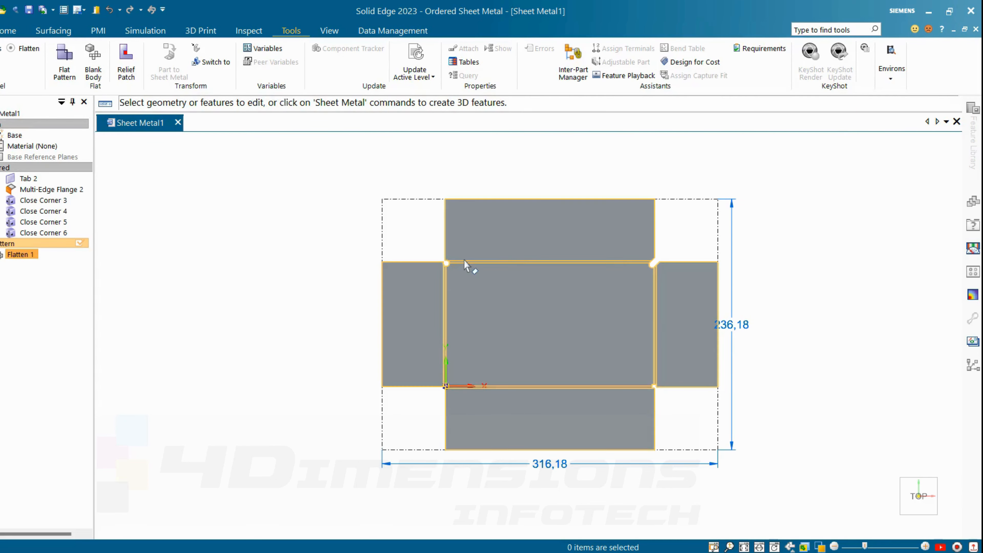
pyautogui.scroll(3, 464, 268)
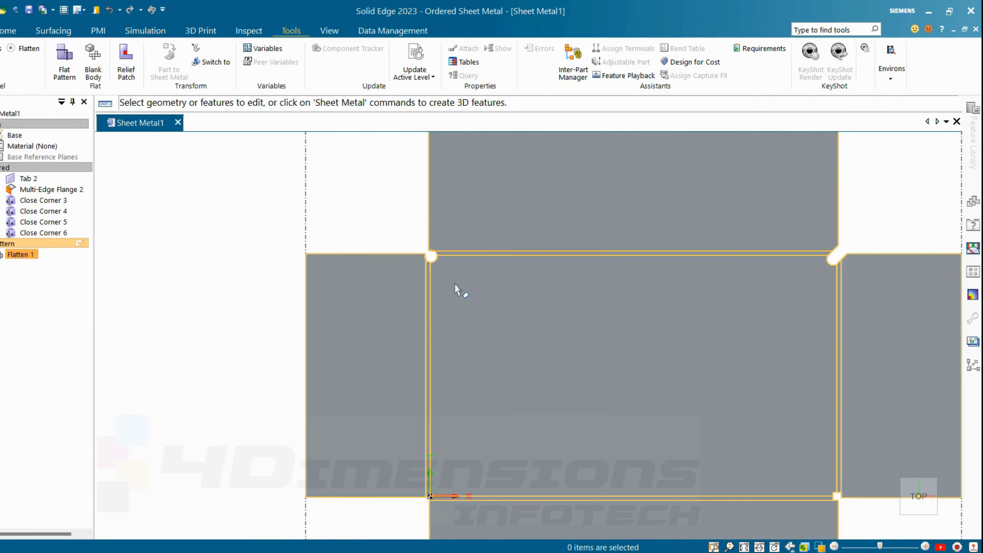
pyautogui.scroll(-3, 455, 283)
pyautogui.scroll(2, 580, 261)
pyautogui.scroll(-2, 623, 228)
pyautogui.scroll(1, 634, 220)
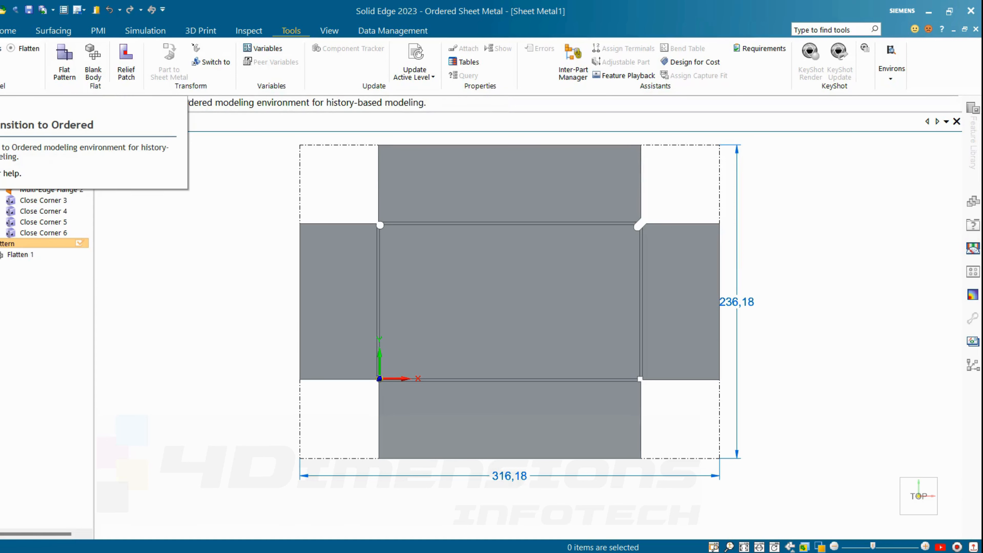
# - Return to the folded tray in the Ordered modeling environment
pyautogui.click(0, 62)
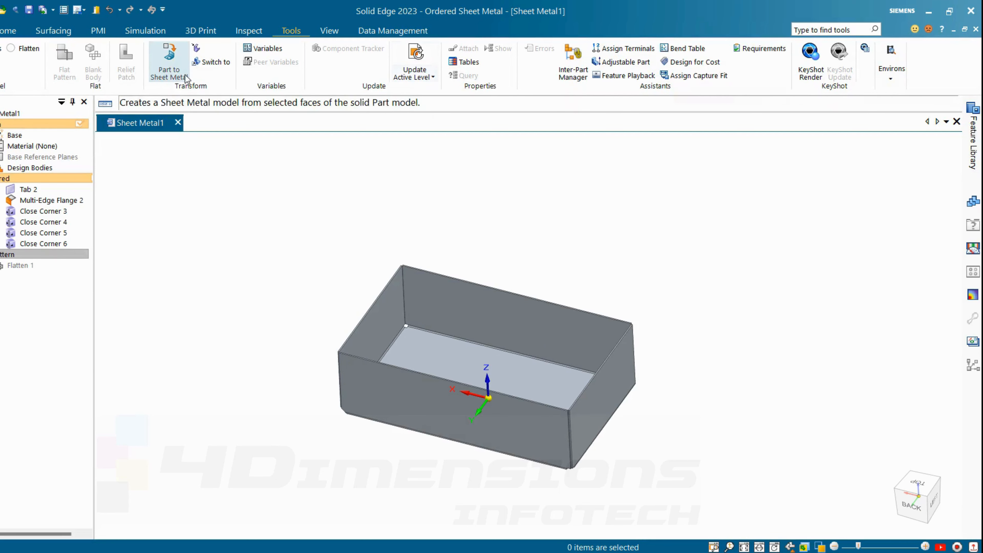
pyautogui.click(9, 31)
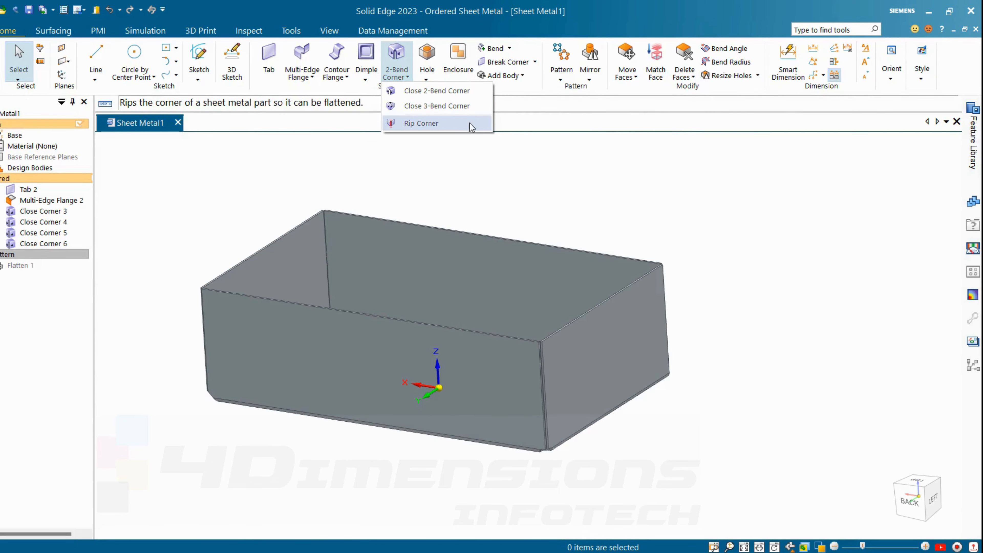
pyautogui.click(507, 197)
# - Create a new sheet metal document from the ISO Metric sheet metal template
pyautogui.hotkey('ctrl', 'n')
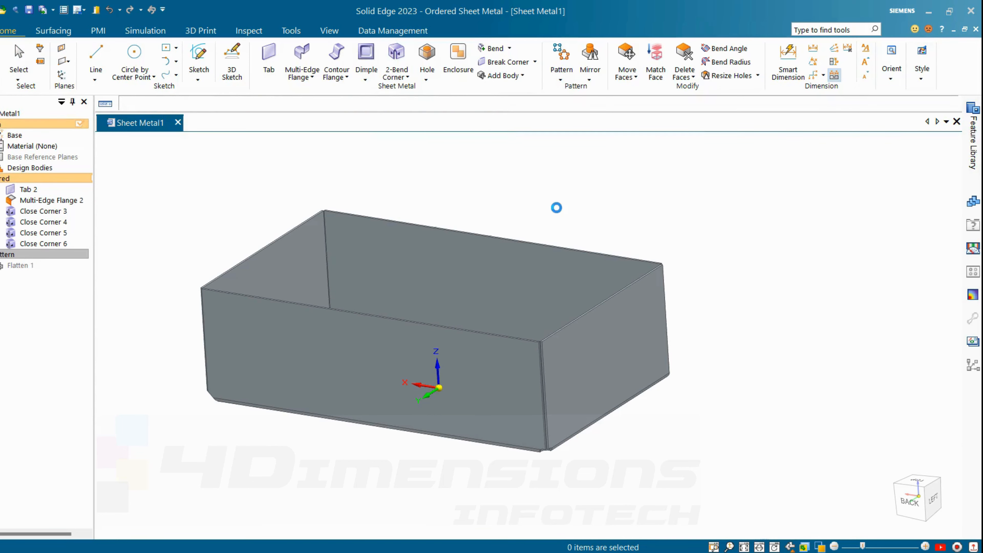
pyautogui.click(476, 220)
pyautogui.click(510, 217)
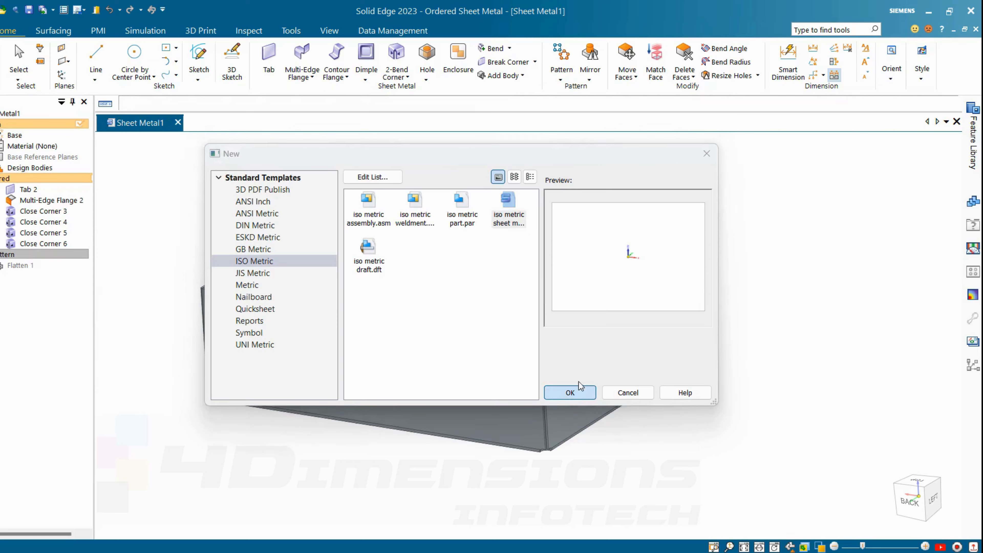
pyautogui.click(570, 391)
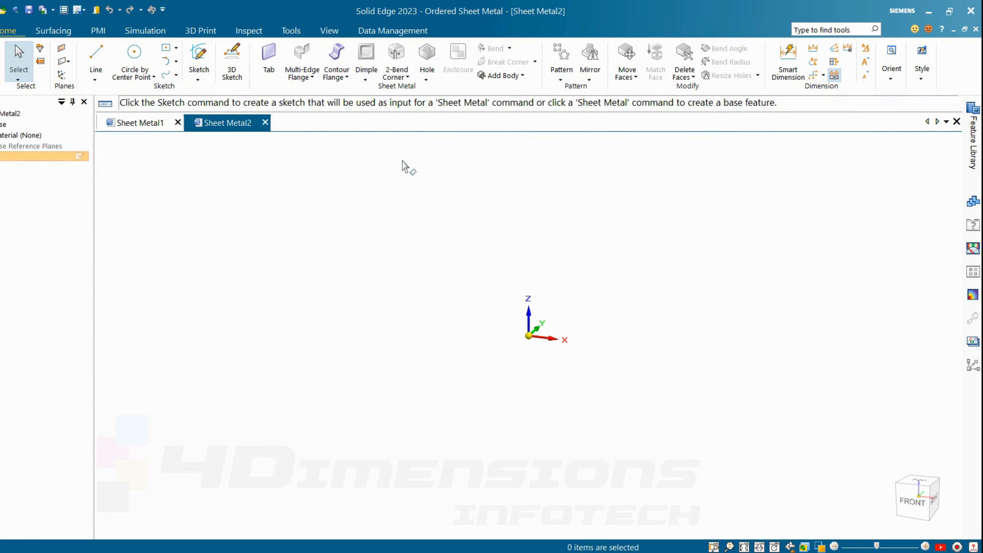
# - Start a Contour Flange on the horizontal reference plane and sketch an L-profile with a vertical line about 82 mm and a horizontal line about 126 mm
pyautogui.click(340, 76)
pyautogui.click(361, 92)
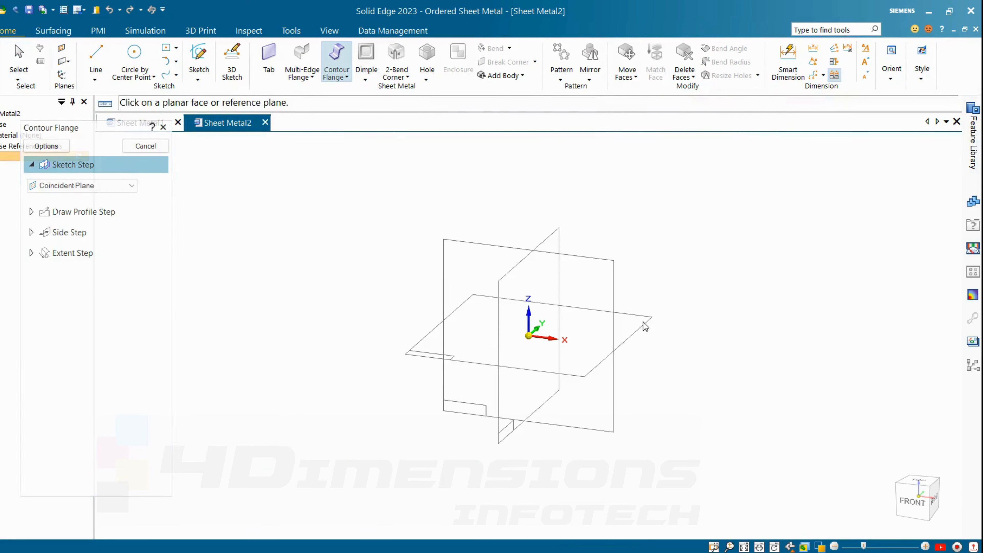
pyautogui.click(643, 323)
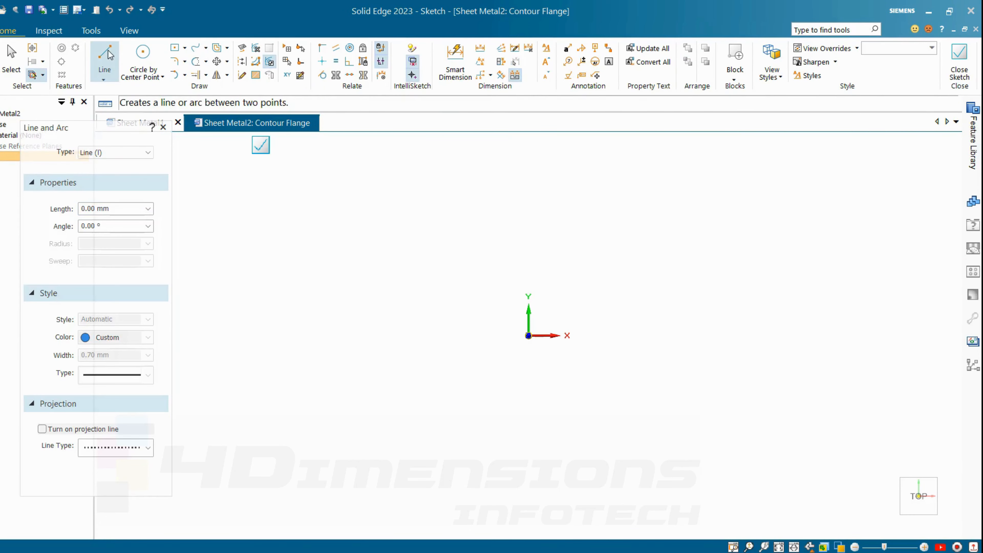
pyautogui.click(529, 144)
pyautogui.click(528, 336)
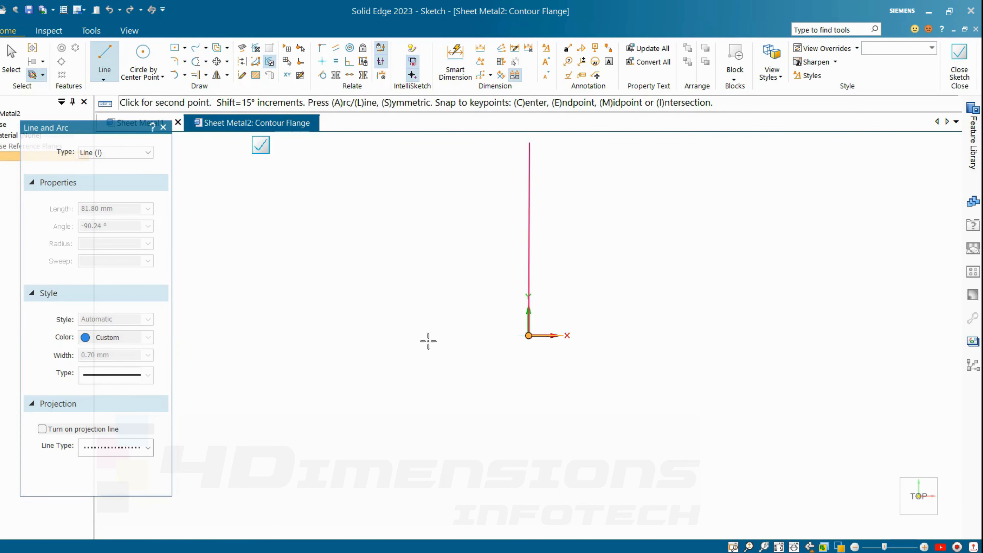
pyautogui.click(231, 339)
pyautogui.press('Escape')
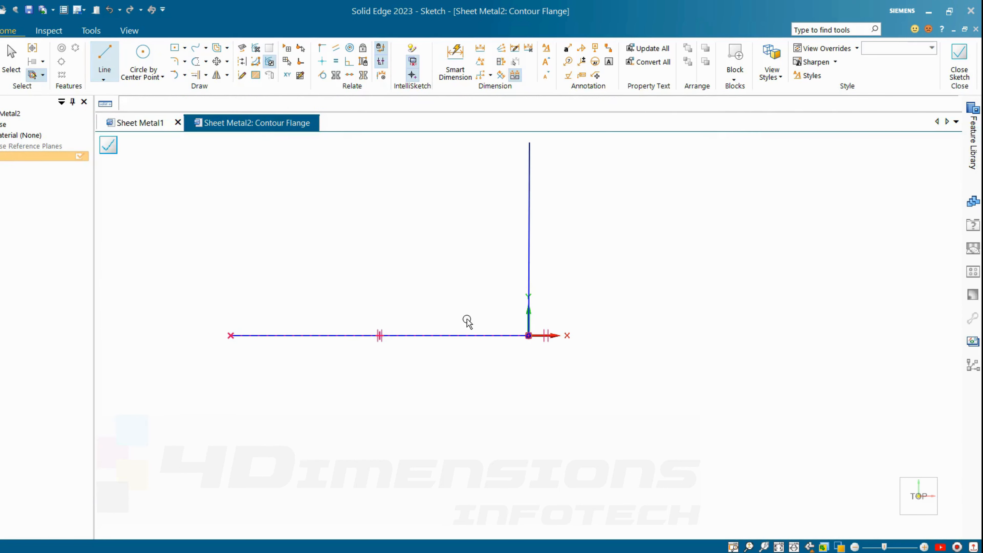
# - Dimension the profile's vertical line to 100 mm
pyautogui.scroll(-1, 496, 271)
pyautogui.scroll(1, 496, 261)
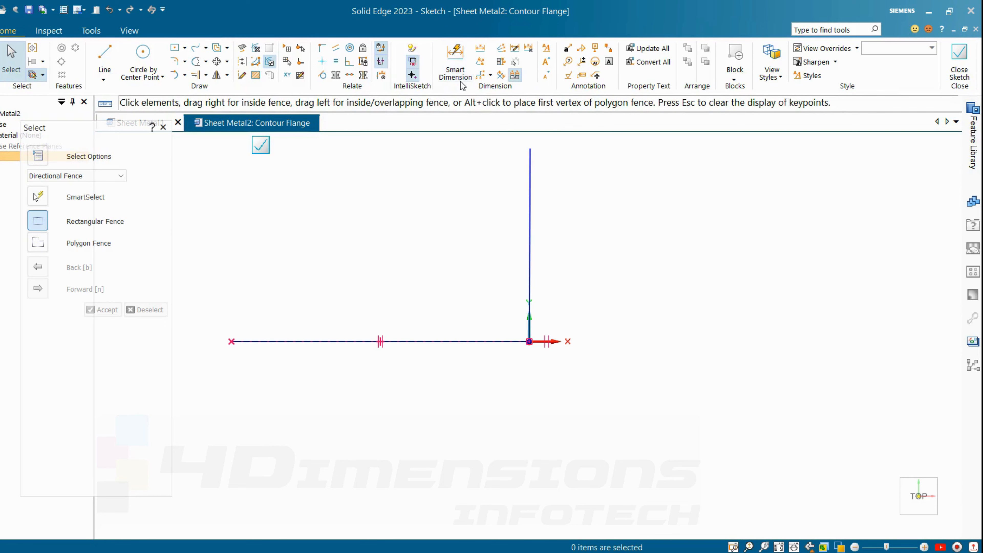
pyautogui.click(456, 62)
pyautogui.click(530, 204)
pyautogui.click(589, 212)
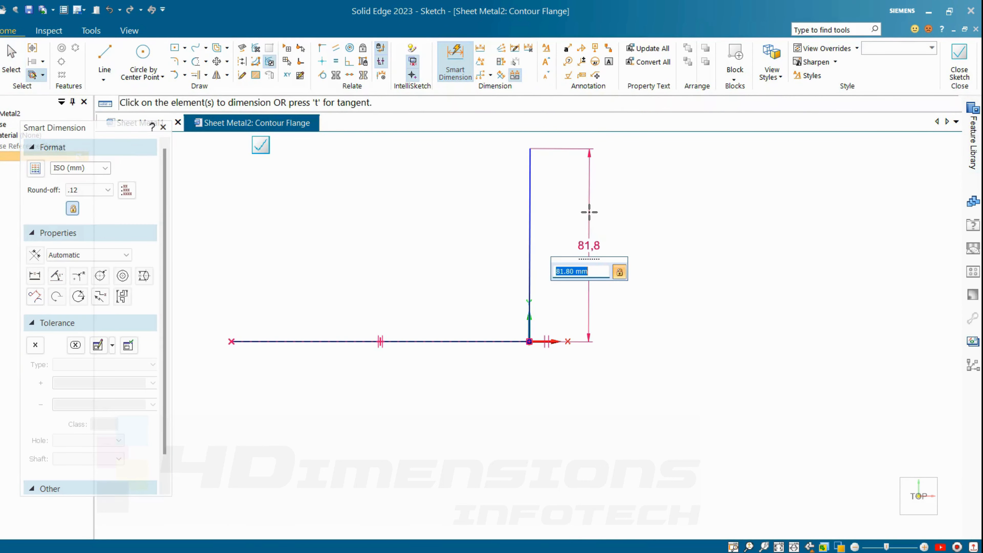
pyautogui.write('100')
pyautogui.press('Return')
# - Dimension the profile's horizontal line to 150 mm
pyautogui.click(468, 341)
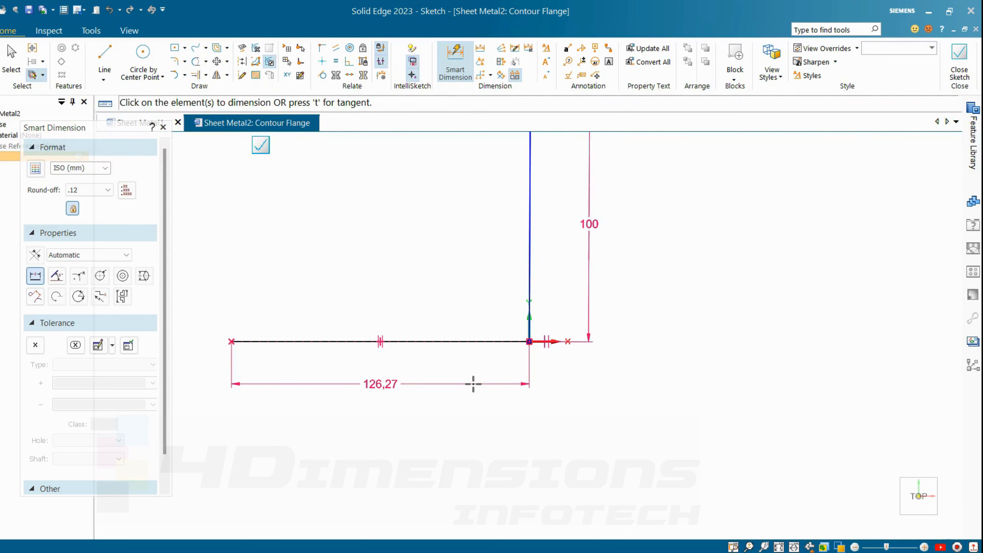
pyautogui.click(473, 384)
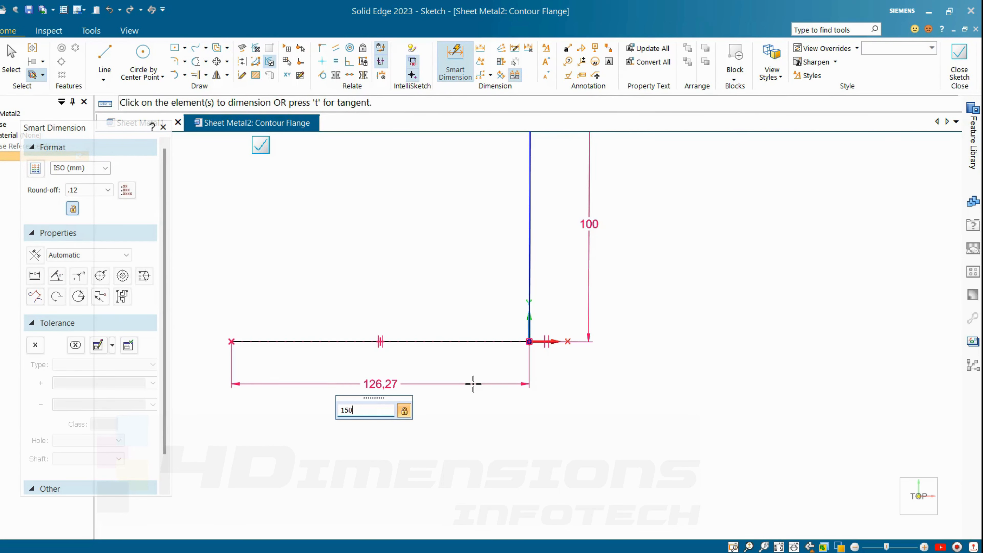
pyautogui.press('Return')
pyautogui.press('Escape')
pyautogui.scroll(-1, 548, 242)
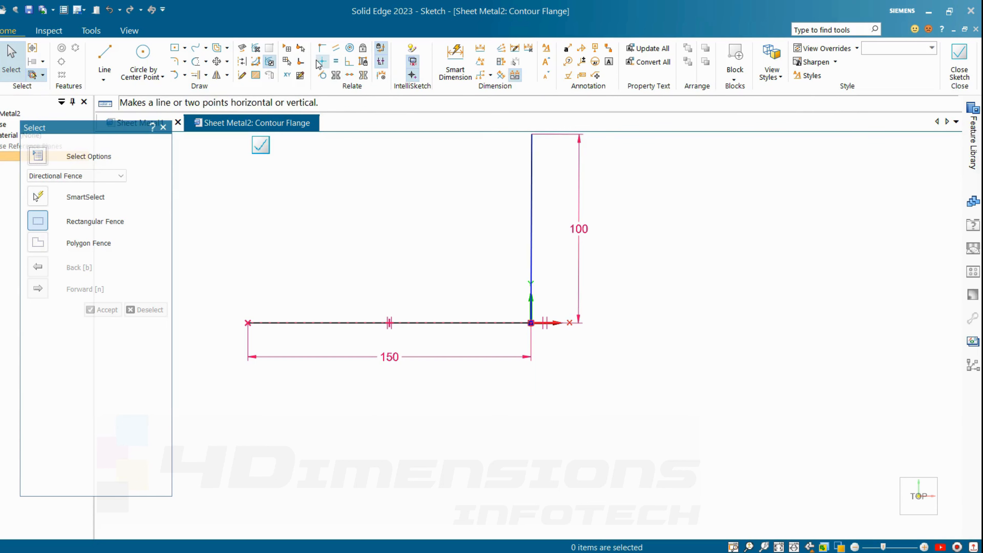
# - Constrain the 100 mm line to be exactly vertical and close the profile sketch
pyautogui.click(317, 61)
pyautogui.press('Escape')
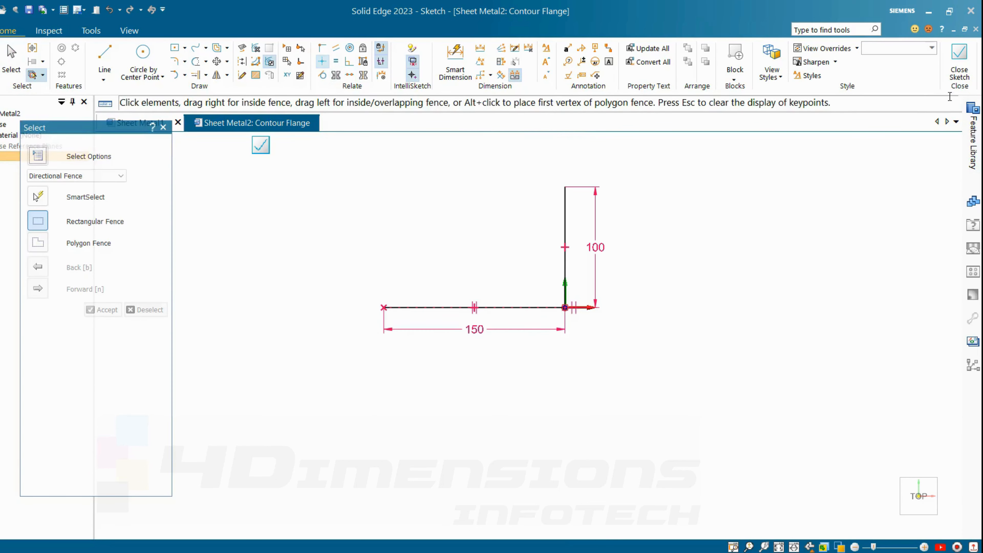
pyautogui.click(959, 62)
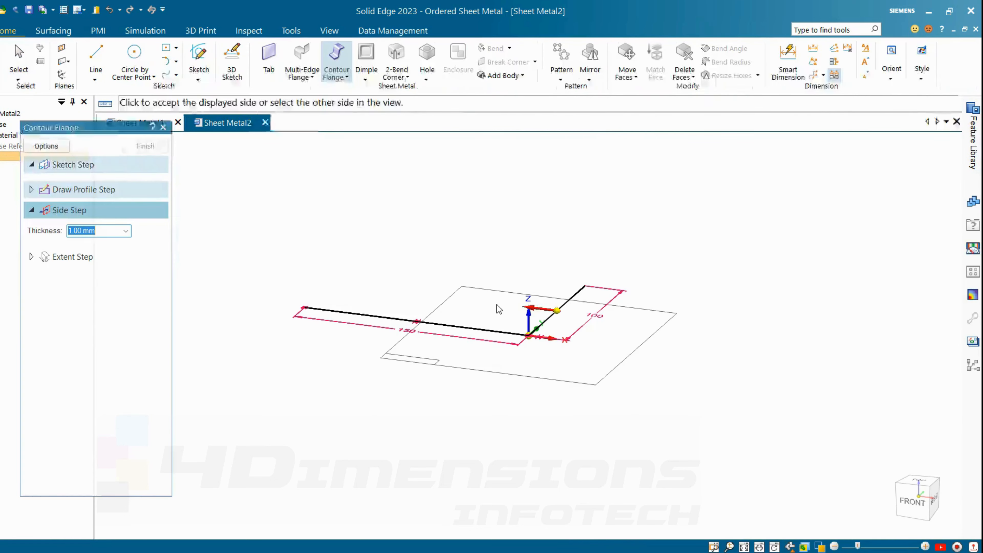
# - Accept the material side with 1.00 mm thickness and extend the L-profile upward to complete the contour flange
pyautogui.click(643, 320)
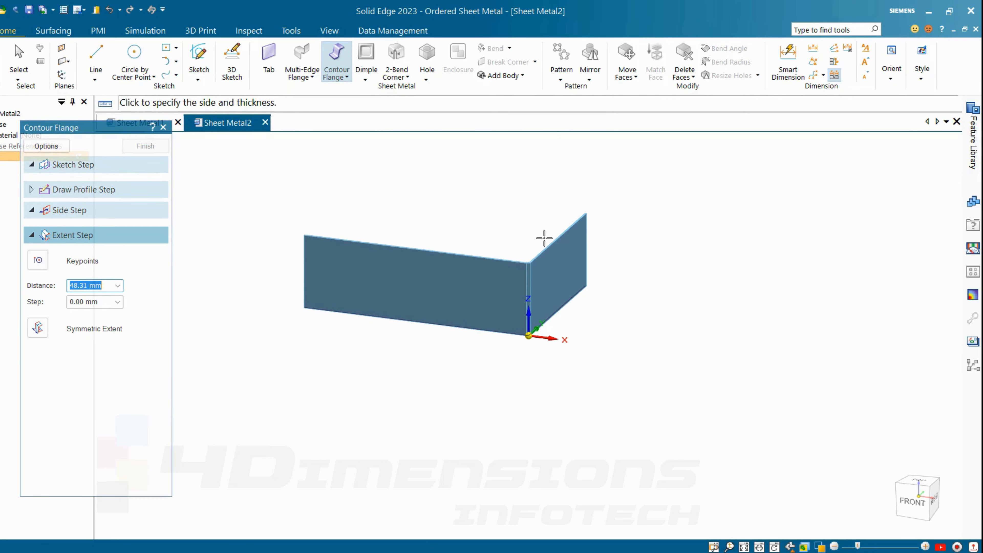
pyautogui.scroll(2, 544, 238)
pyautogui.scroll(-1, 540, 237)
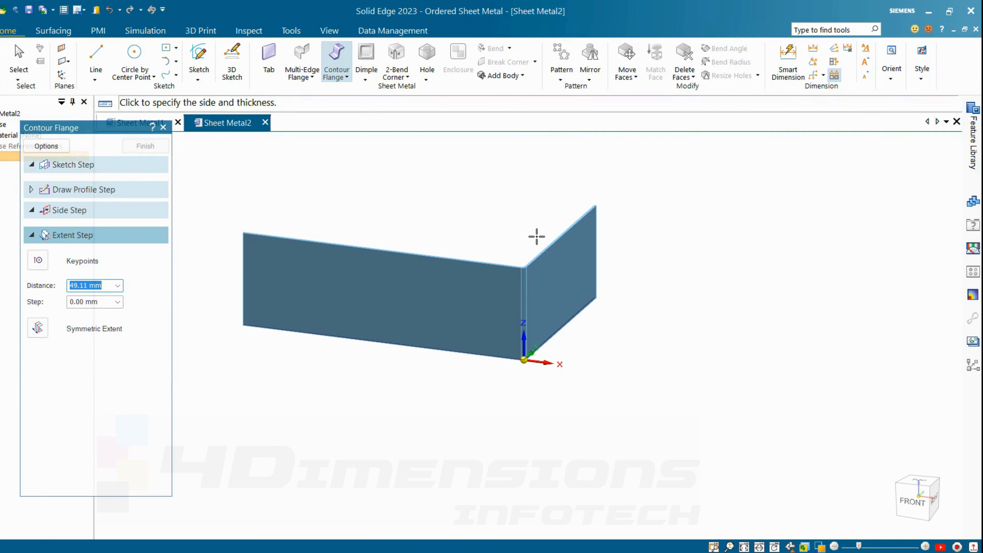
pyautogui.write('6')
pyautogui.press('Return')
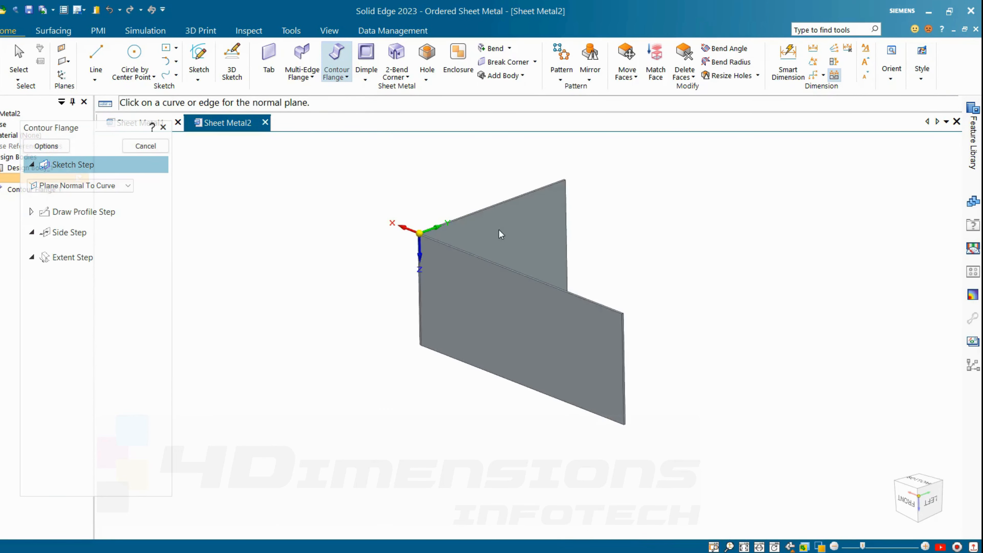
# - Examine the L-shaped part and its bend from several angles, and review the available corner-closing commands
pyautogui.moveTo(501, 234); pyautogui.dragTo(535, 267, button='middle')
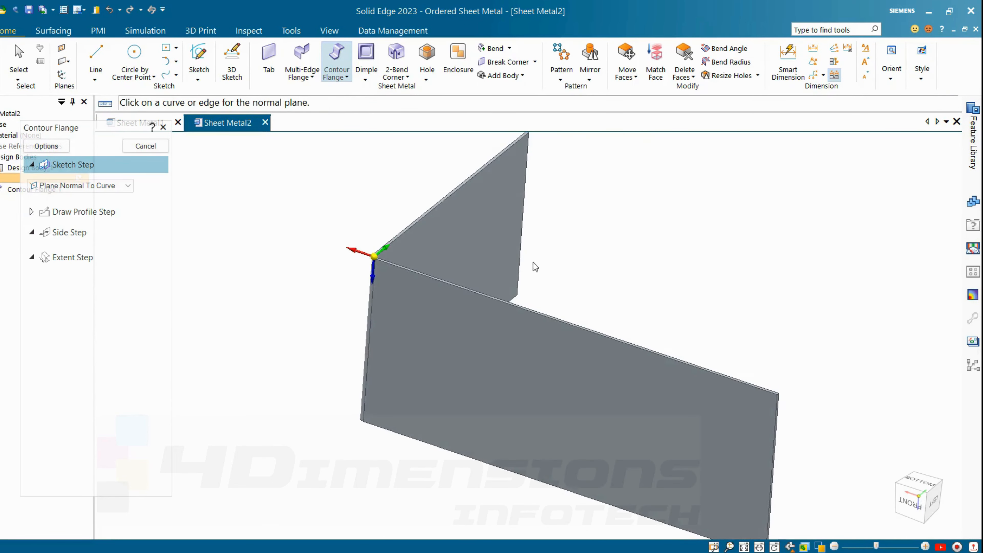
pyautogui.moveTo(737, 382); pyautogui.dragTo(728, 390, button='middle')
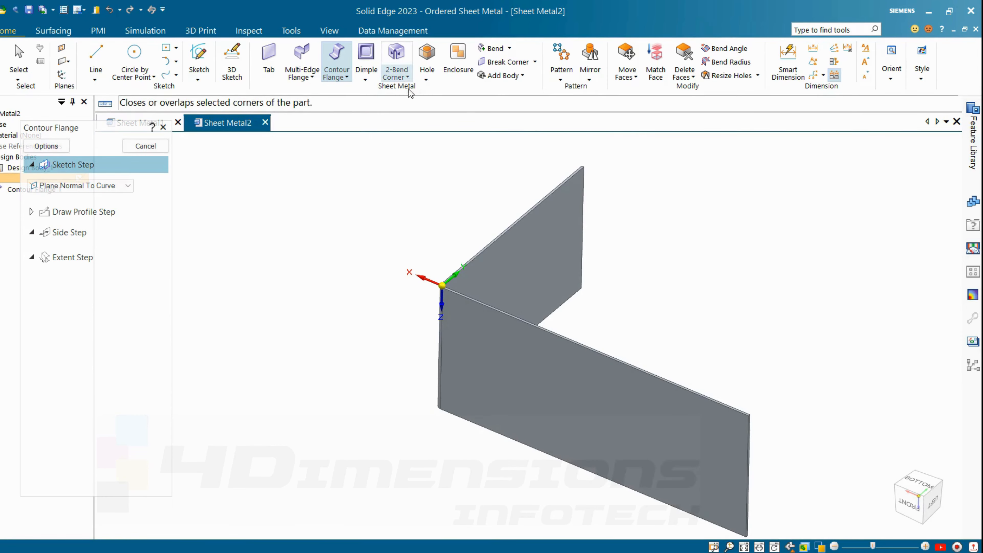
pyautogui.click(407, 77)
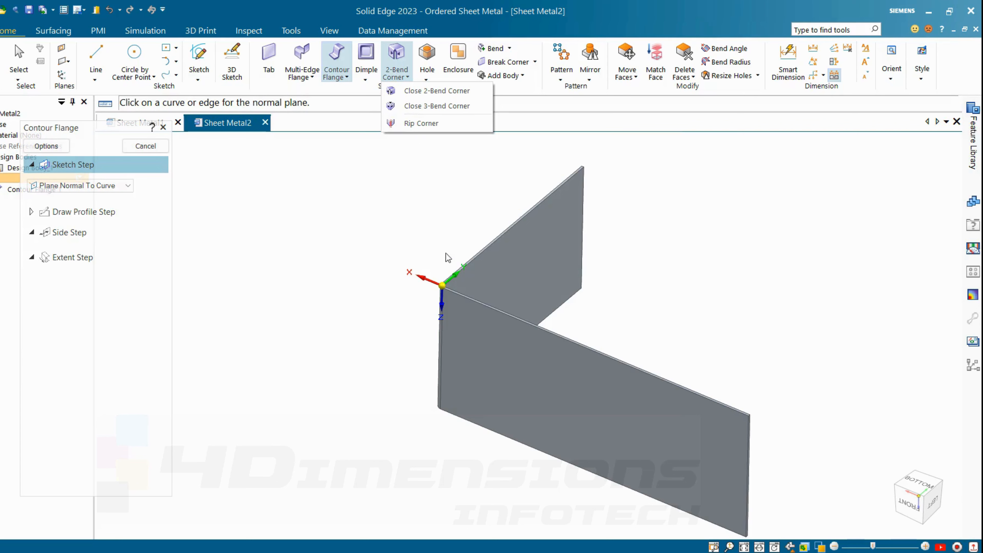
pyautogui.click(602, 293)
pyautogui.scroll(5, 611, 317)
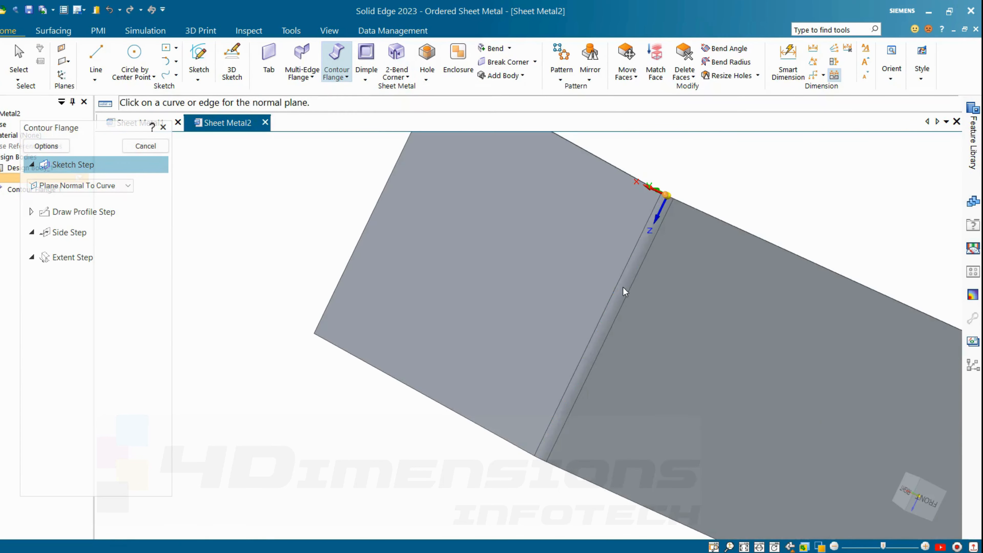
pyautogui.scroll(-3, 646, 262)
pyautogui.scroll(-3, 581, 301)
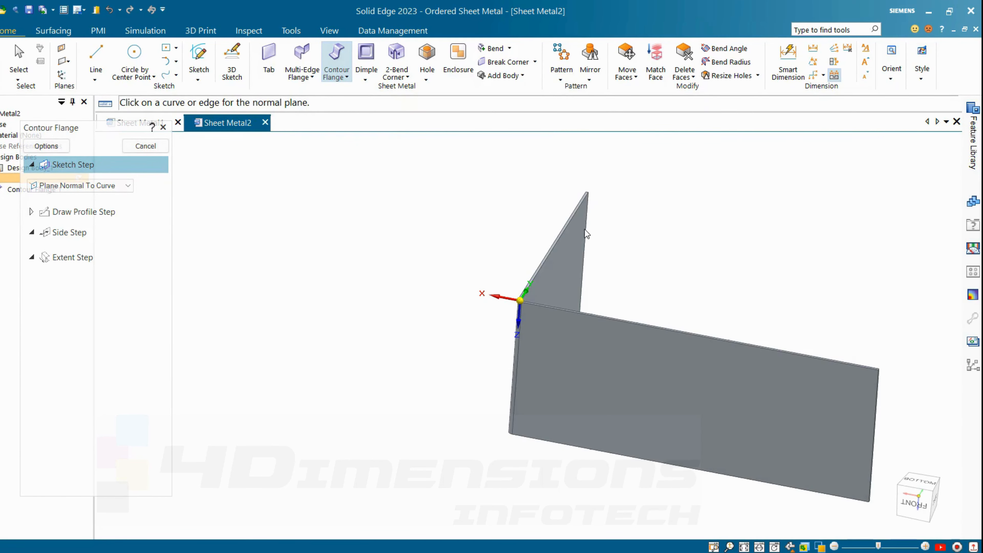
pyautogui.scroll(-3, 668, 255)
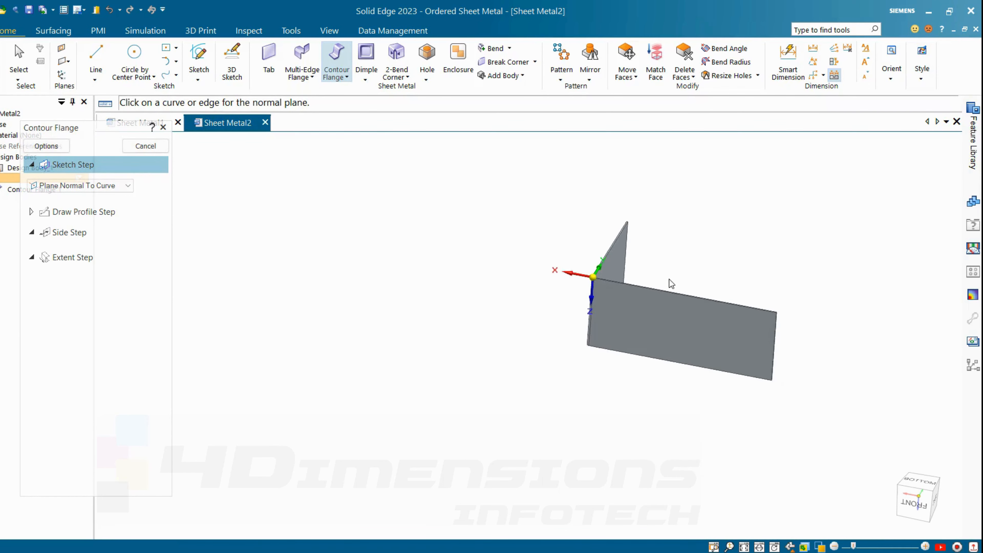
pyautogui.scroll(2, 693, 277)
pyautogui.moveTo(695, 285); pyautogui.dragTo(732, 292, button='middle')
pyautogui.scroll(2, 734, 296)
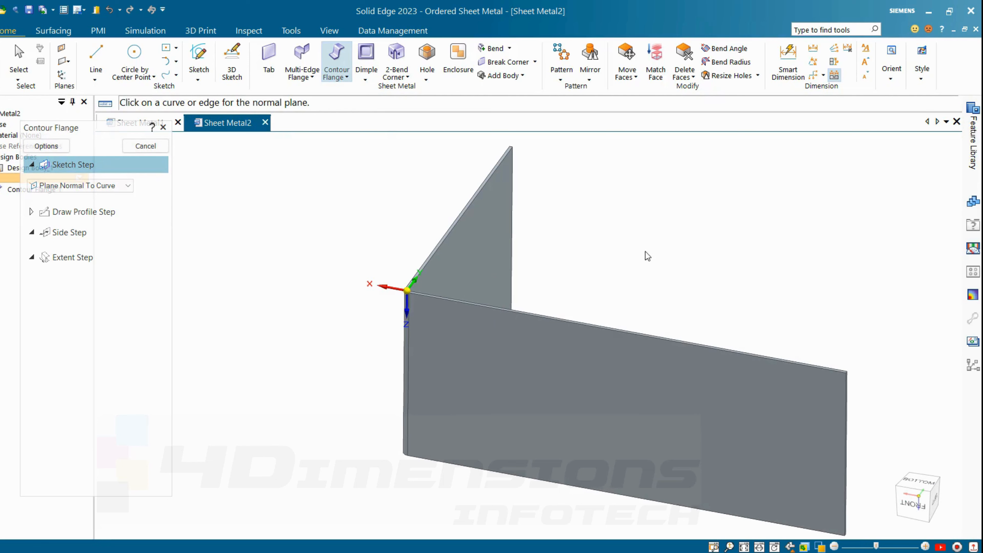
# - Add an 18 mm multi-edge flange at 90° along the two edges that meet at the origin corner
pyautogui.click(312, 77)
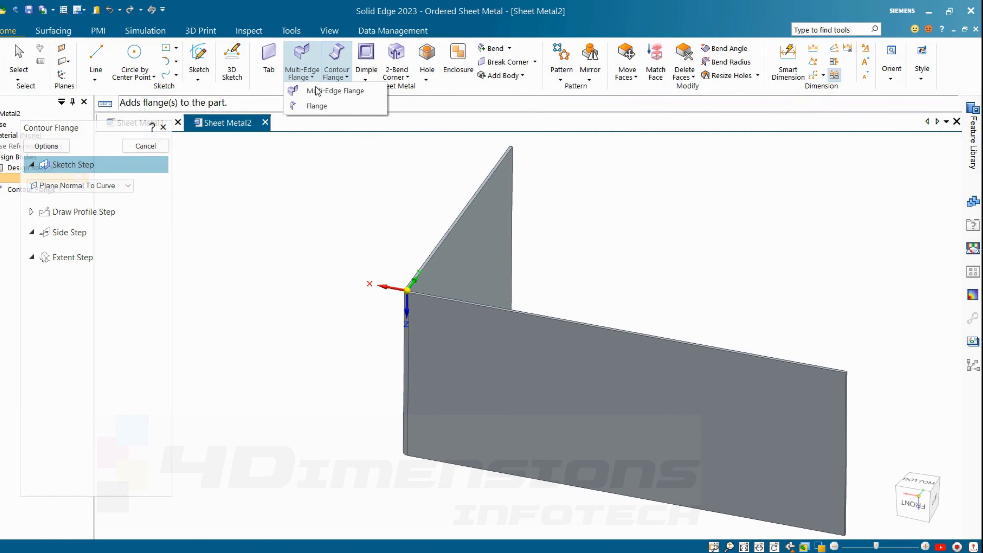
pyautogui.click(325, 93)
pyautogui.click(456, 223)
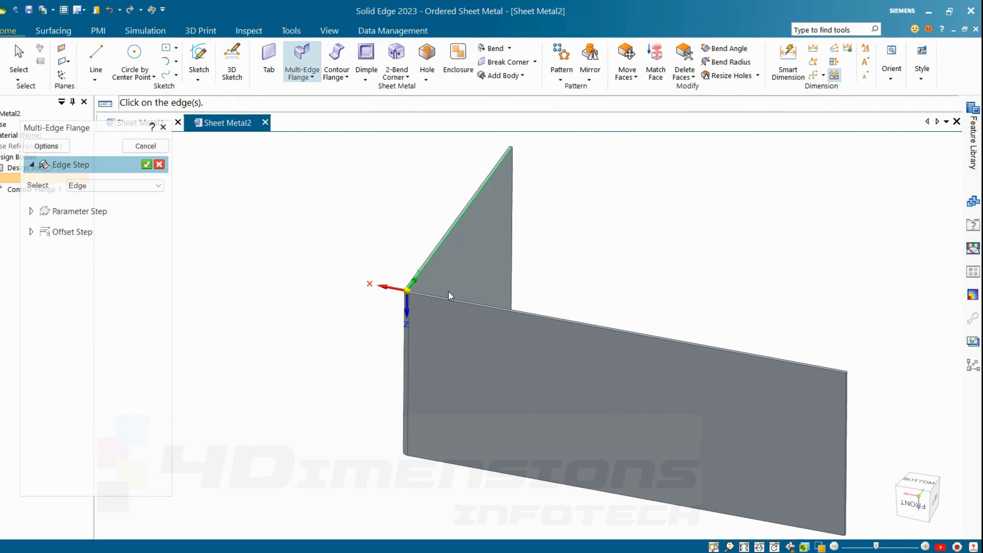
pyautogui.click(448, 298)
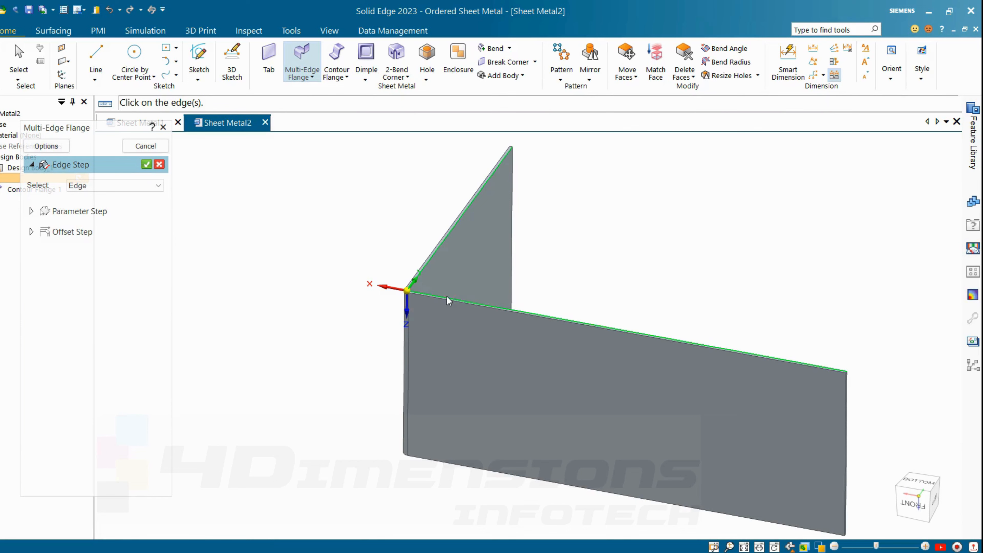
pyautogui.click(146, 164)
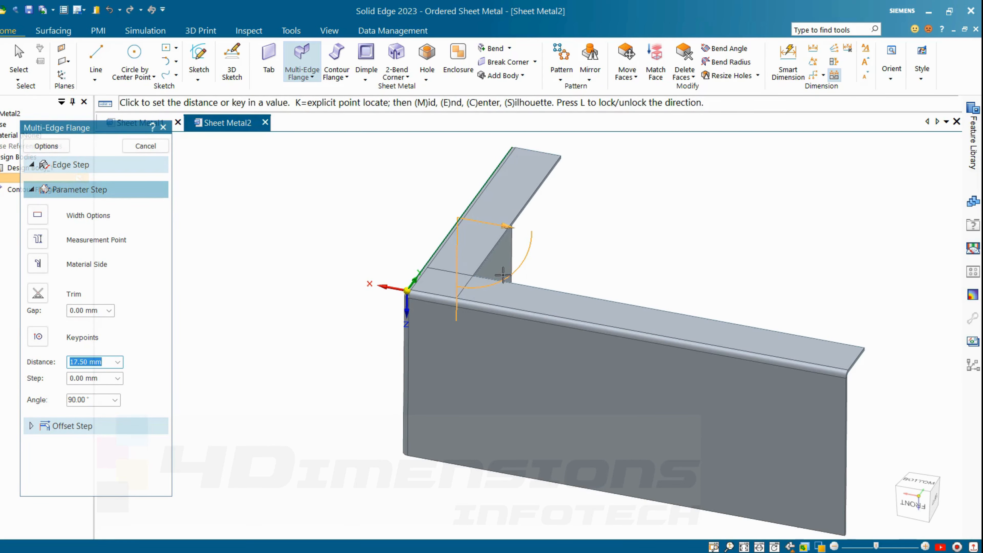
pyautogui.write('18')
pyautogui.press('Return')
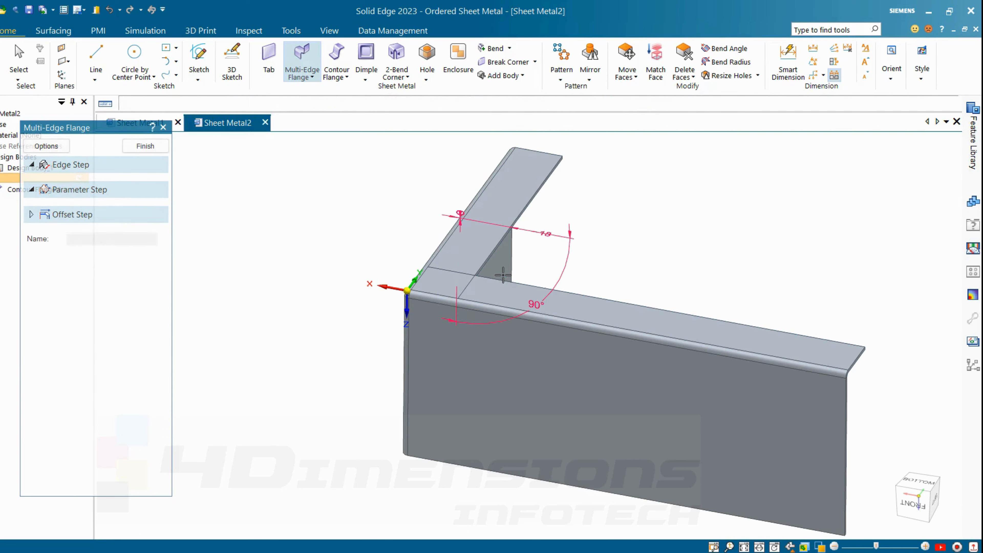
# - Set the multi-edge flange's bend angle to 135°
pyautogui.scroll(-1, 630, 289)
pyautogui.moveTo(630, 288); pyautogui.dragTo(586, 273, button='middle')
pyautogui.scroll(1, 587, 273)
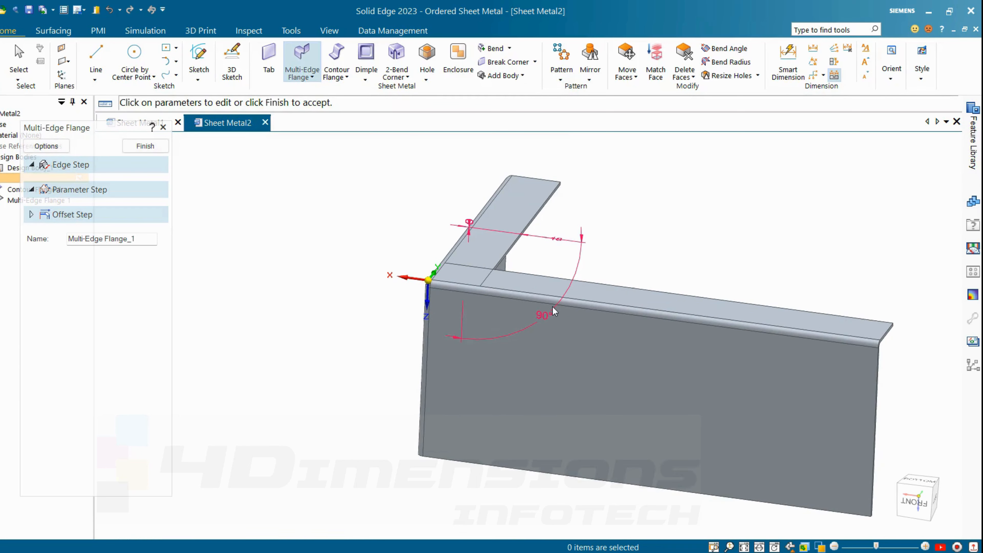
pyautogui.click(544, 316)
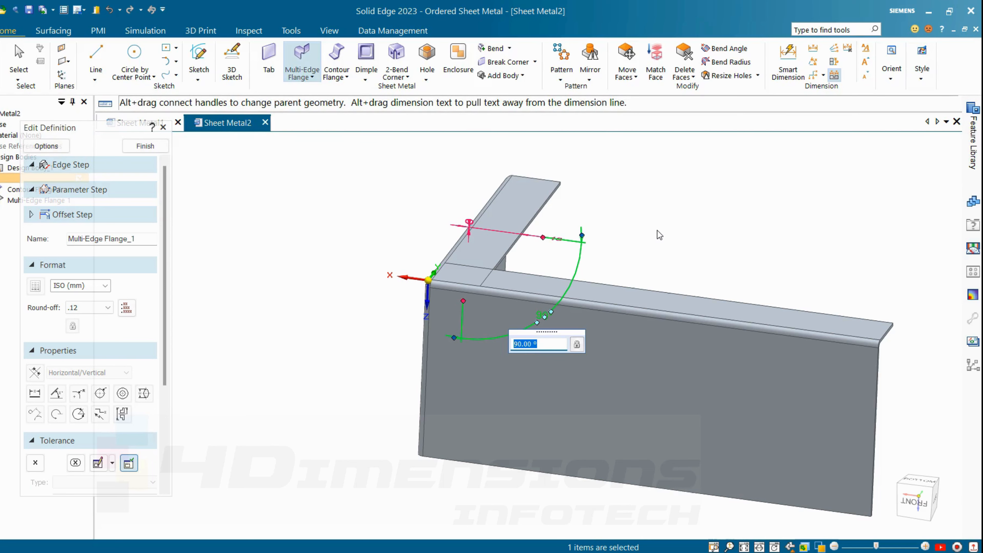
pyautogui.write('135')
pyautogui.press('Return')
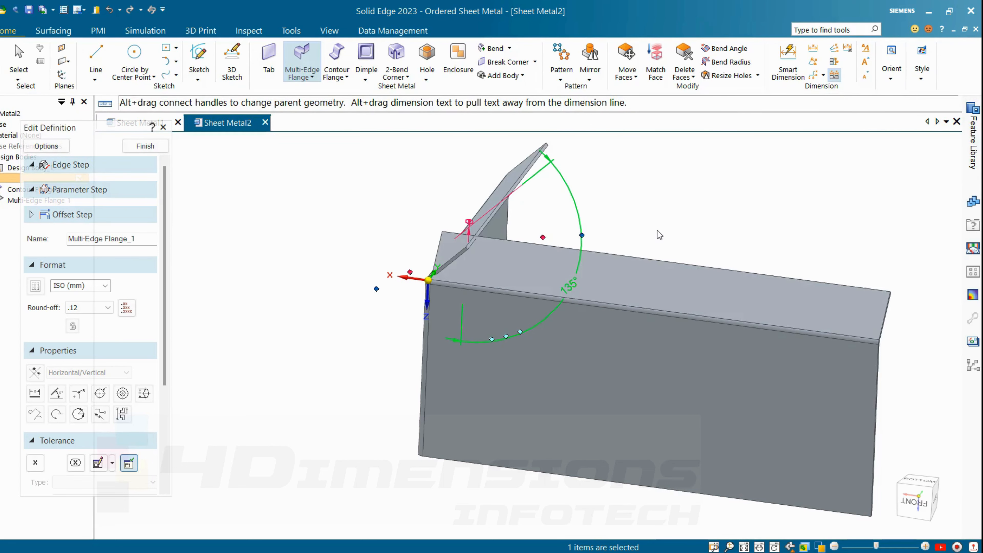
# - Examine where the two angled flanges meet at the origin corner above the joining bend
pyautogui.scroll(-1, 642, 226)
pyautogui.moveTo(645, 226)
pyautogui.mouseDown(button='middle')
pyautogui.moveTo(648, 202)
pyautogui.moveTo(648, 236)
pyautogui.mouseUp(button='middle')
pyautogui.scroll(3, 634, 317)
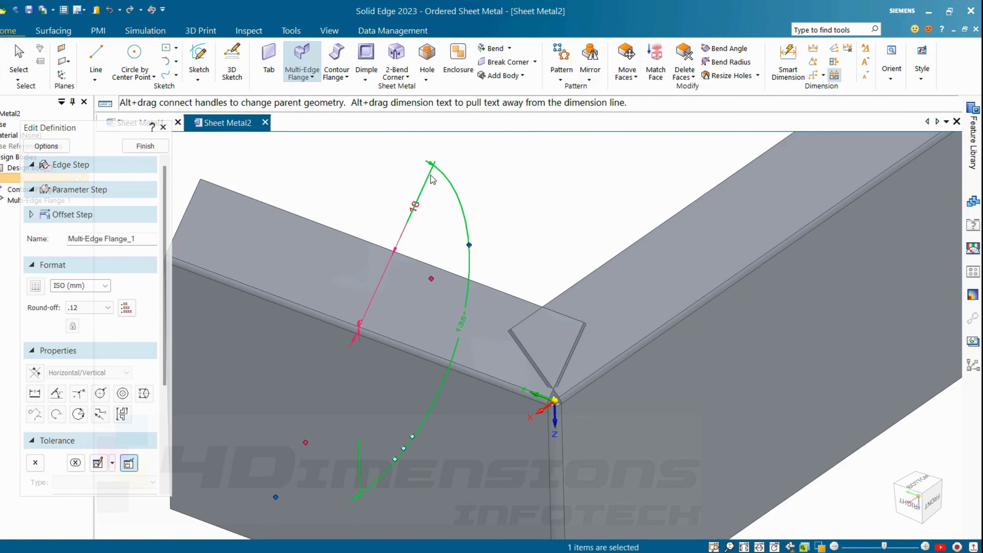
pyautogui.click(526, 268)
pyautogui.scroll(-3, 527, 270)
pyautogui.moveTo(527, 270); pyautogui.dragTo(464, 246, button='middle')
pyautogui.scroll(3, 505, 246)
pyautogui.scroll(-3, 541, 252)
pyautogui.moveTo(541, 252); pyautogui.dragTo(517, 226, button='middle')
pyautogui.scroll(3, 529, 248)
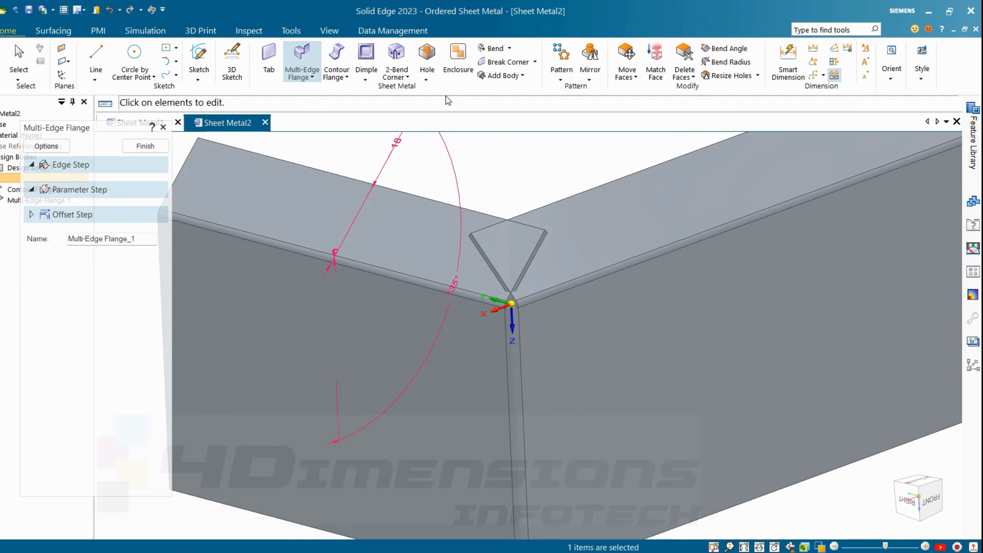
# - Close the corner where the two angled flanges meet using Close 3-Bend Corner with the Open treatment and a 0.50 mm gap
pyautogui.click(407, 76)
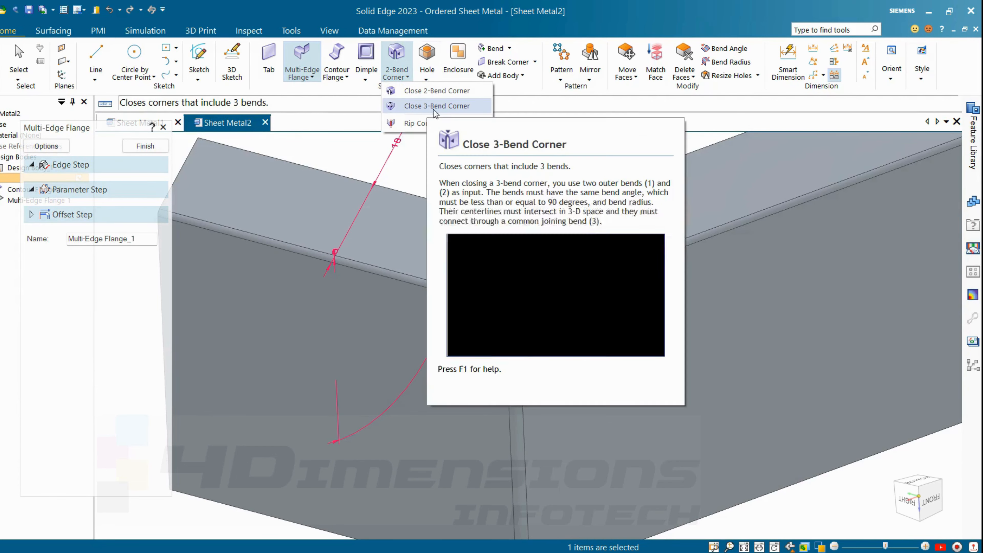
pyautogui.click(434, 106)
pyautogui.scroll(3, 461, 276)
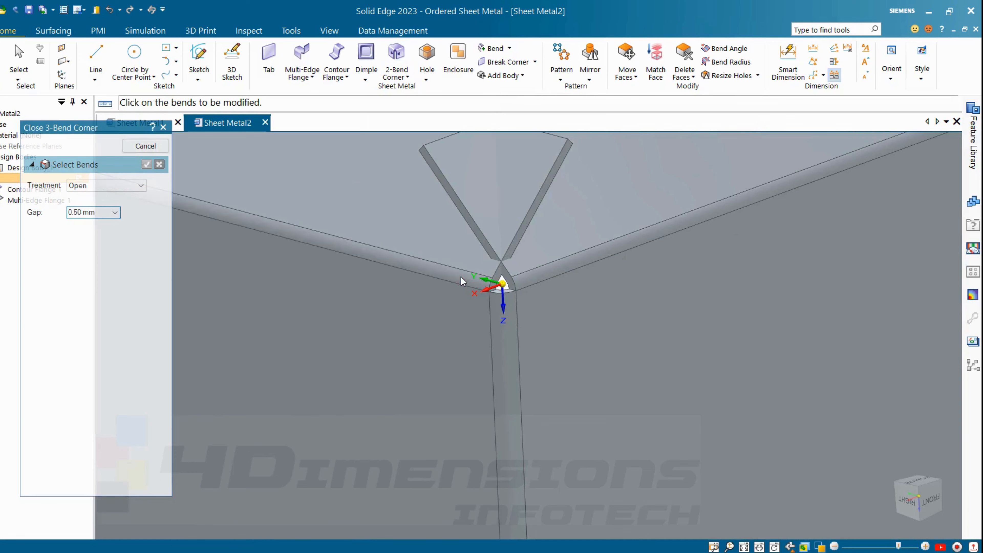
pyautogui.click(461, 276)
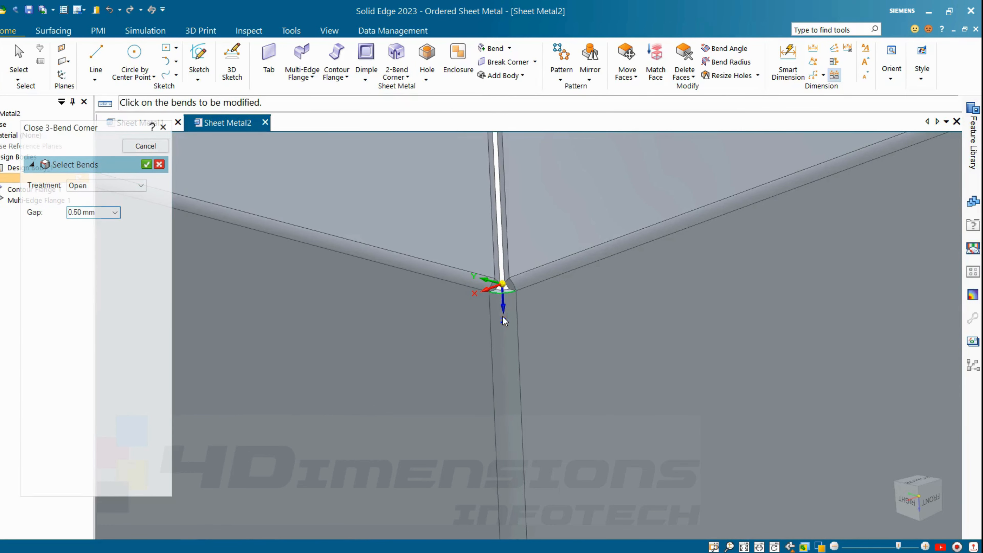
pyautogui.scroll(-3, 514, 335)
pyautogui.scroll(3, 522, 325)
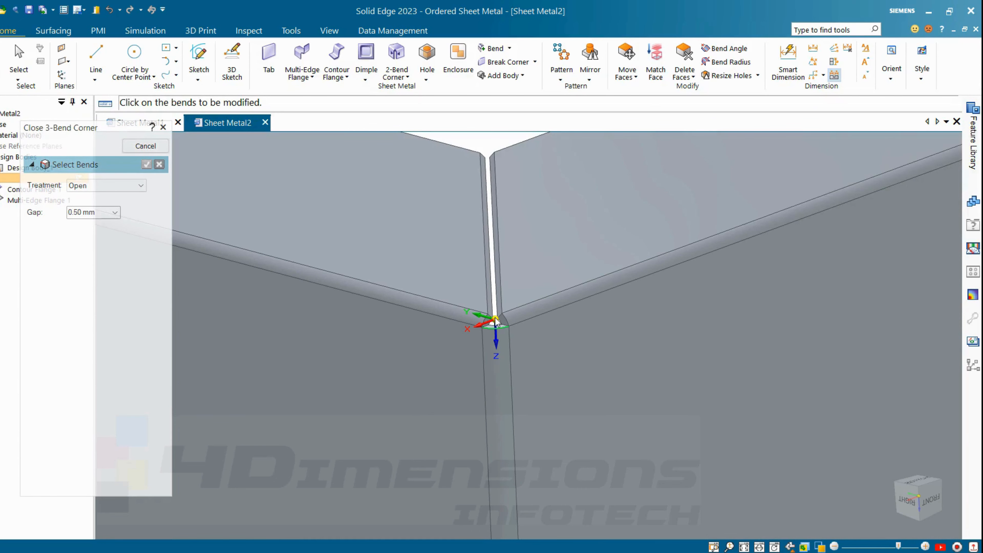
pyautogui.scroll(3, 498, 322)
pyautogui.scroll(-4, 499, 333)
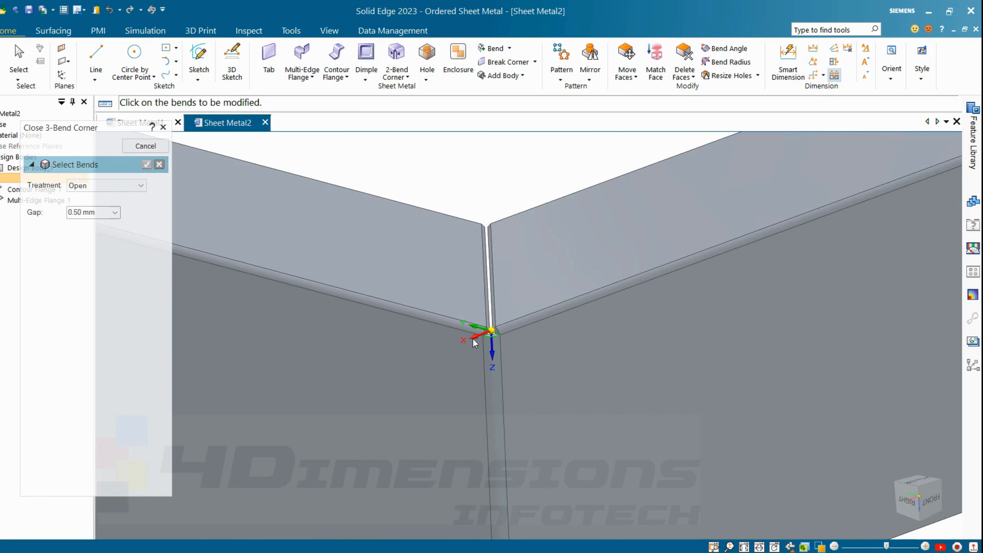
# - Compare the Closed and Open treatments on the 3-bend corner and settle on Closed
pyautogui.click(103, 186)
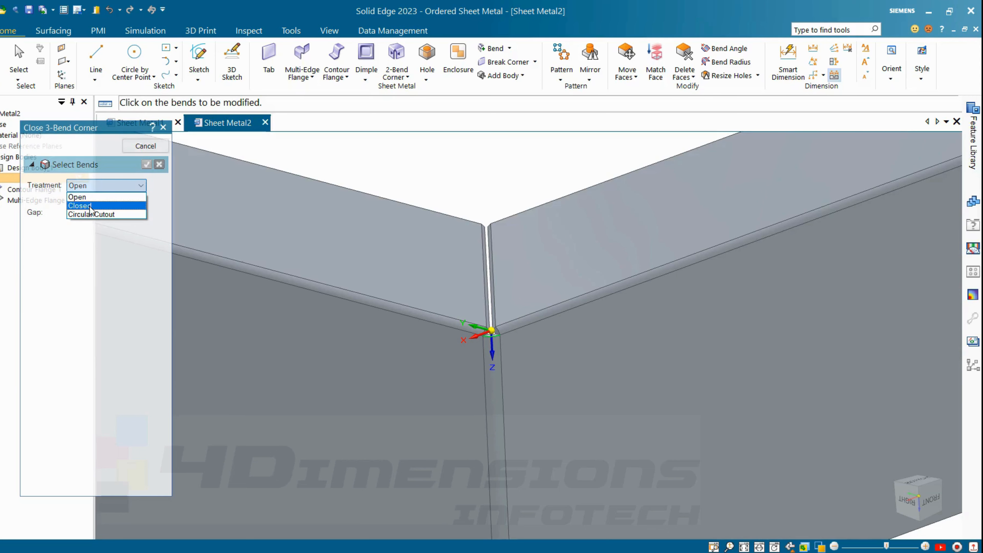
pyautogui.scroll(3, 481, 355)
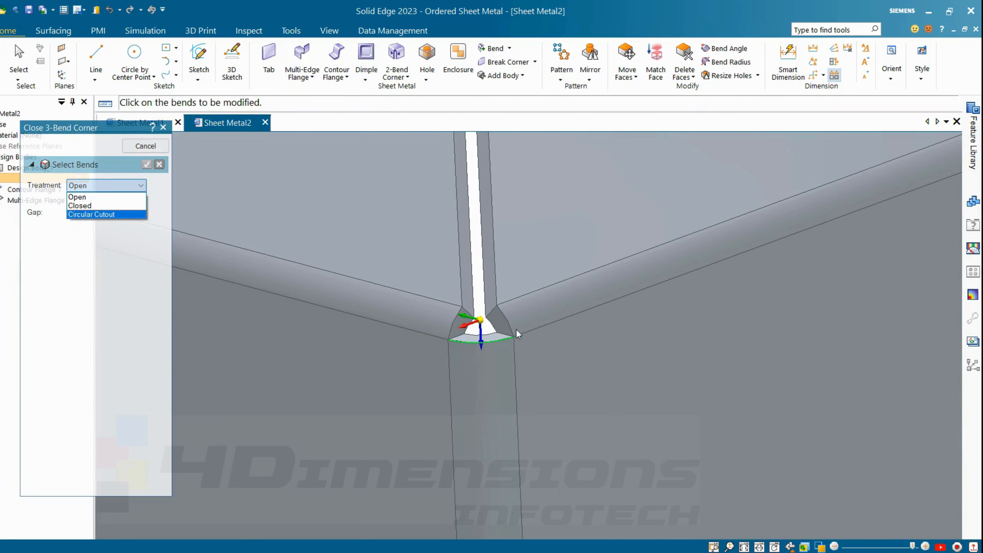
pyautogui.click(80, 206)
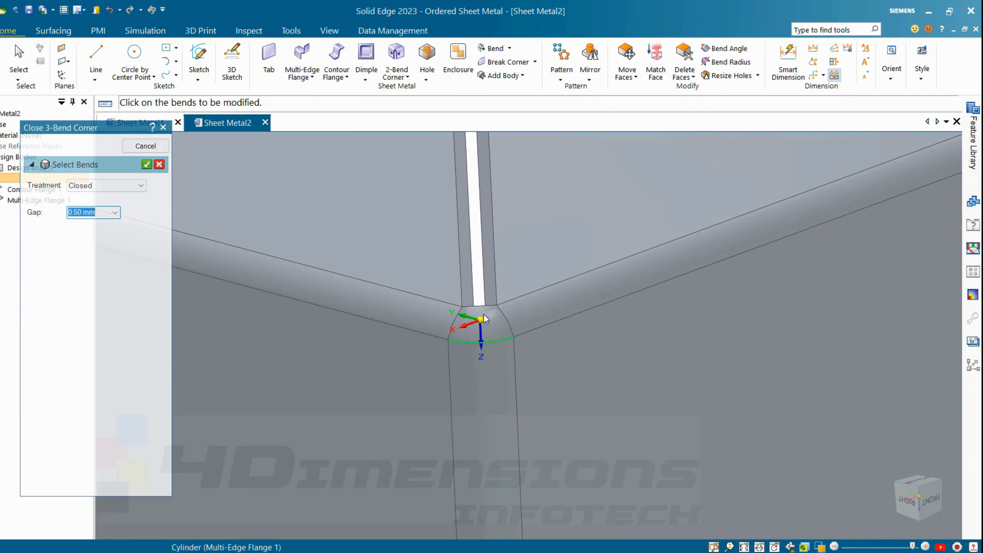
pyautogui.click(308, 290)
pyautogui.click(129, 189)
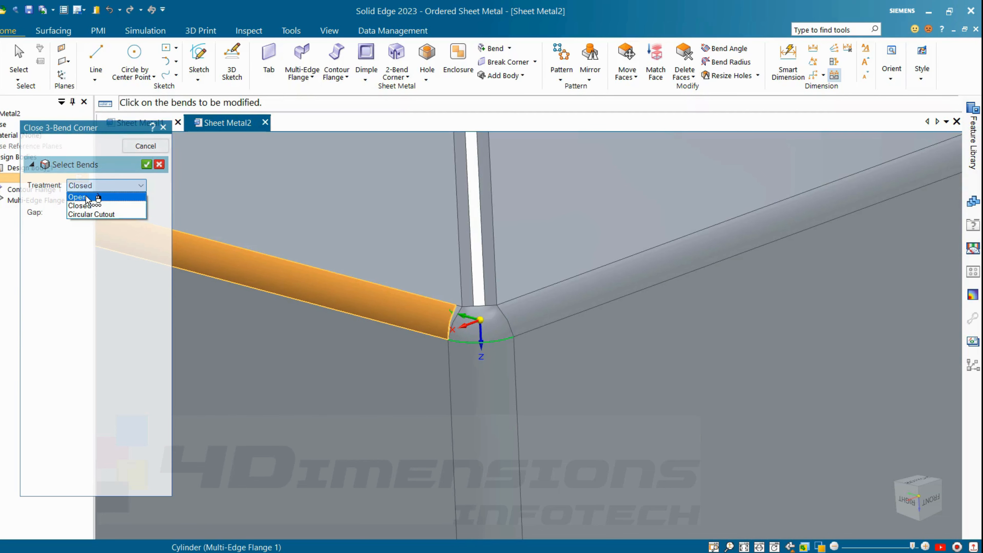
pyautogui.click(92, 196)
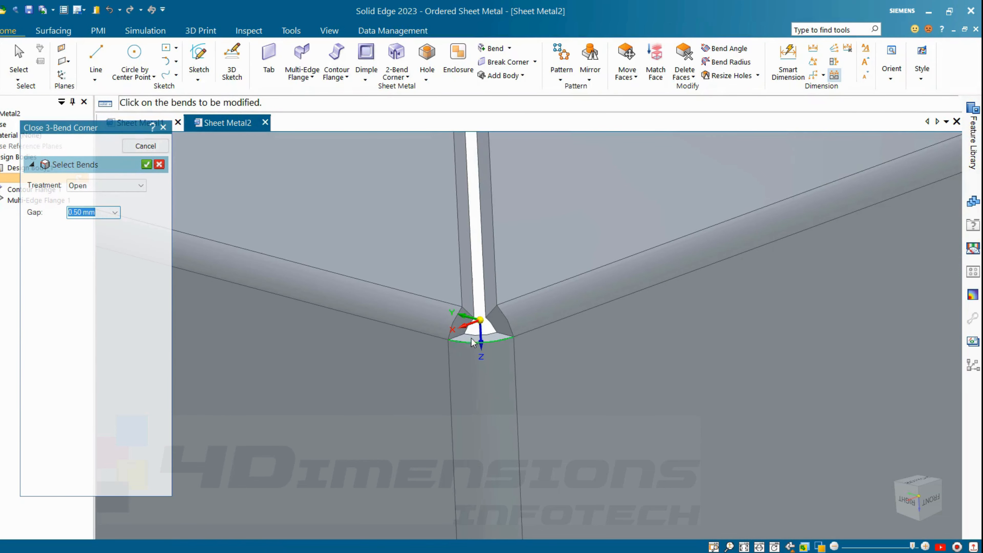
pyautogui.click(140, 187)
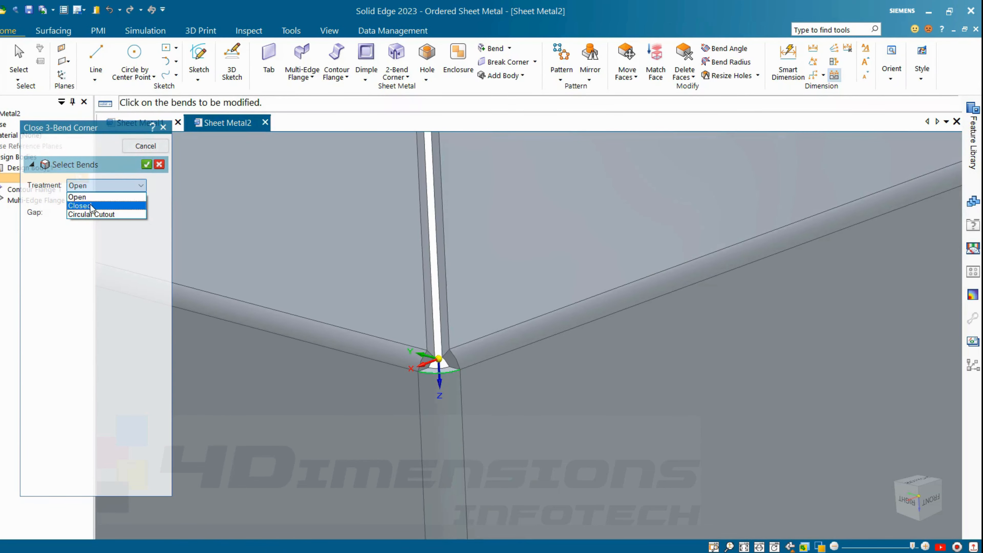
pyautogui.click(82, 204)
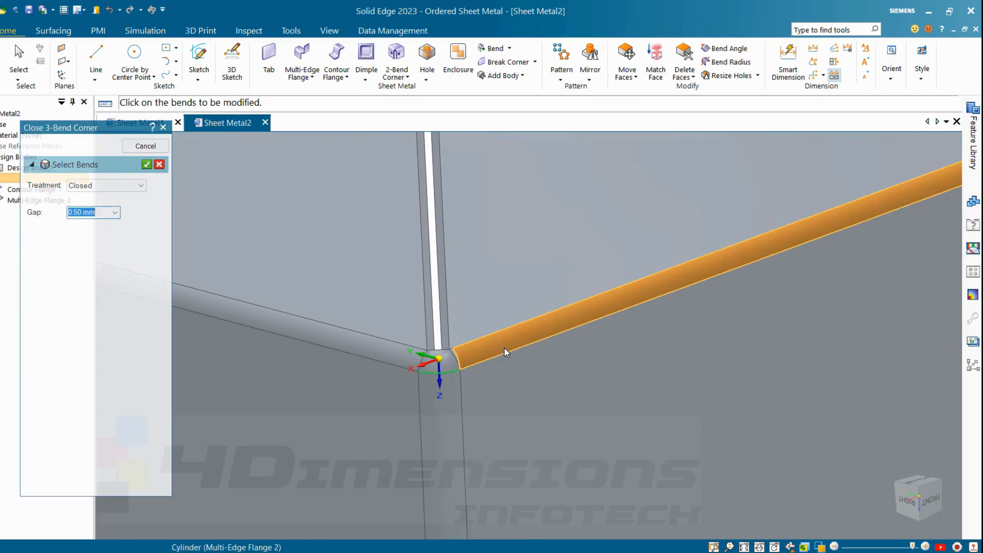
pyautogui.scroll(-5, 470, 366)
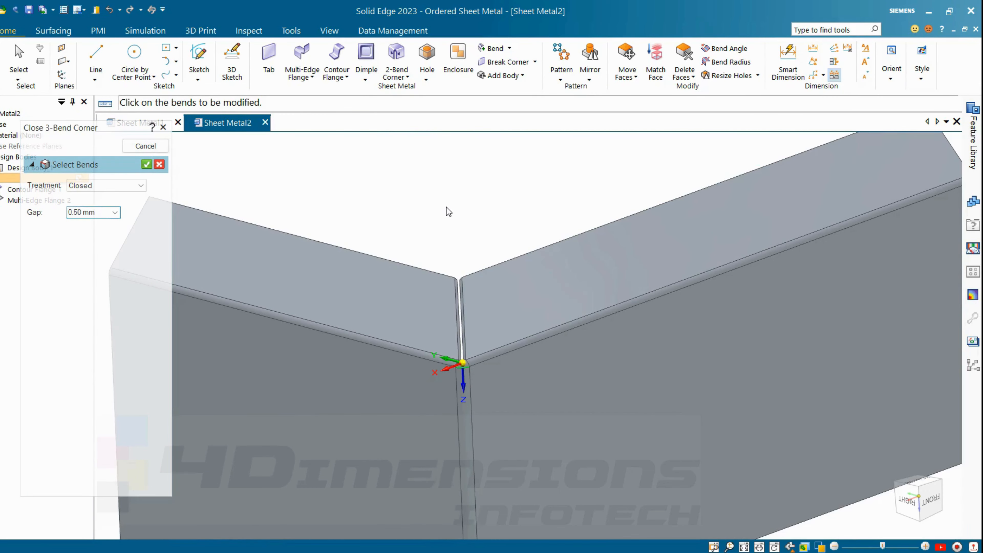
# - Review the Rip Corner command's description, and create a new document from the iso metric part.par template
pyautogui.click(407, 77)
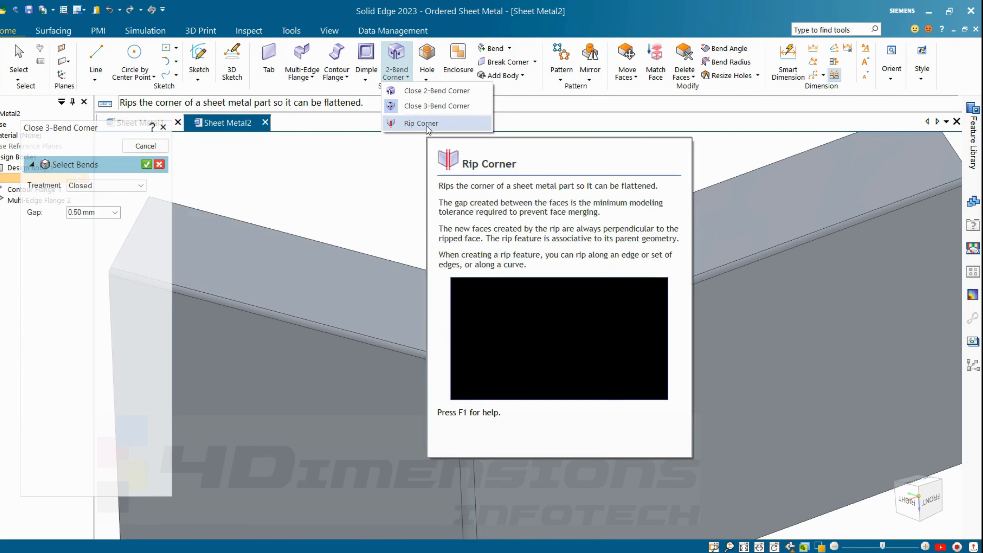
pyautogui.click(433, 173)
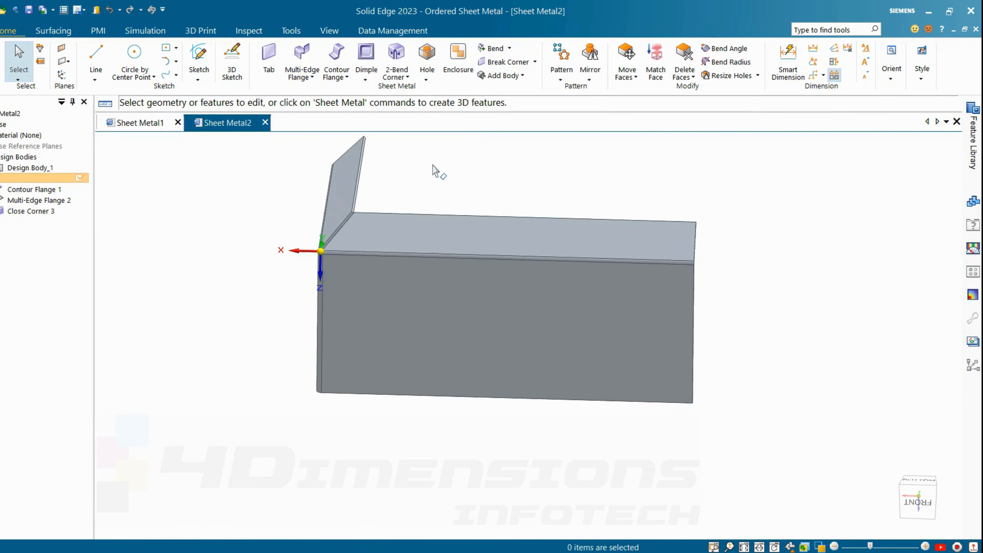
pyautogui.hotkey('ctrl', 'n')
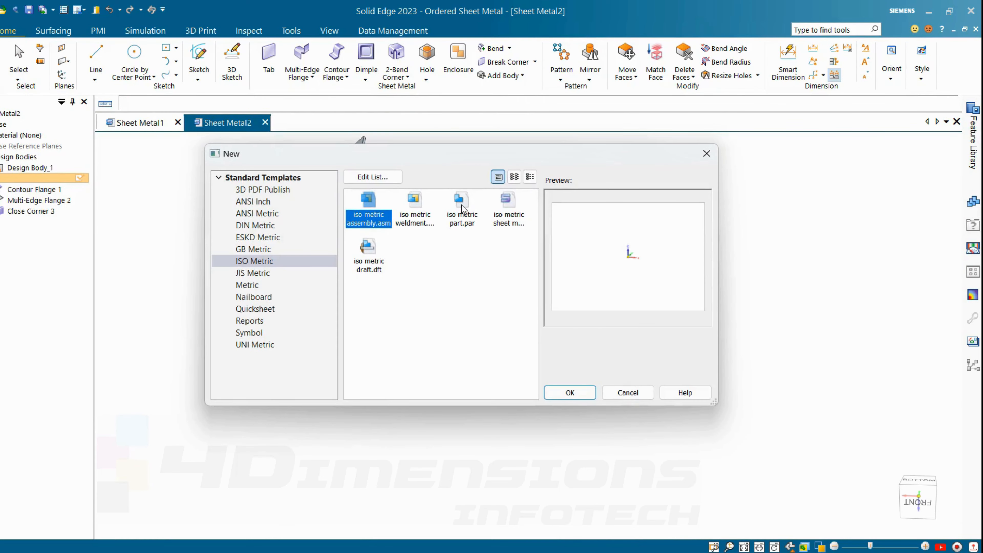
pyautogui.click(462, 210)
pyautogui.click(568, 393)
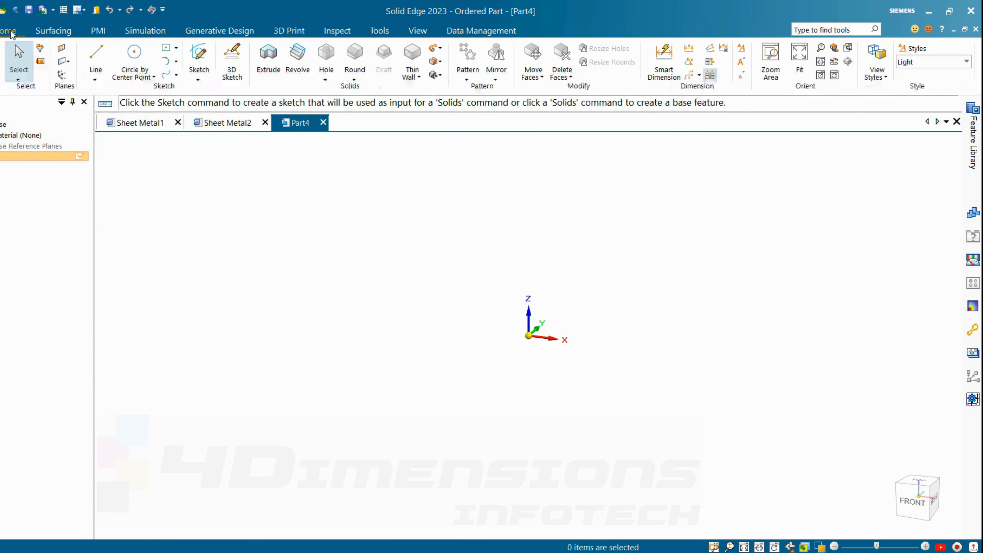
# - Start an extrusion on the Top (xy) plane and sketch a center rectangle about 135 by 98 mm around the origin
pyautogui.click(267, 62)
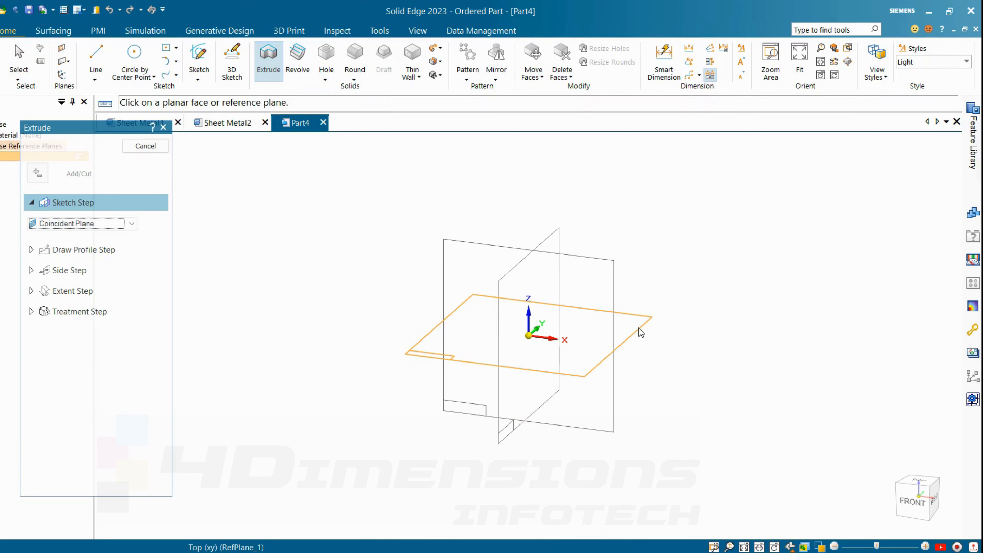
pyautogui.click(643, 332)
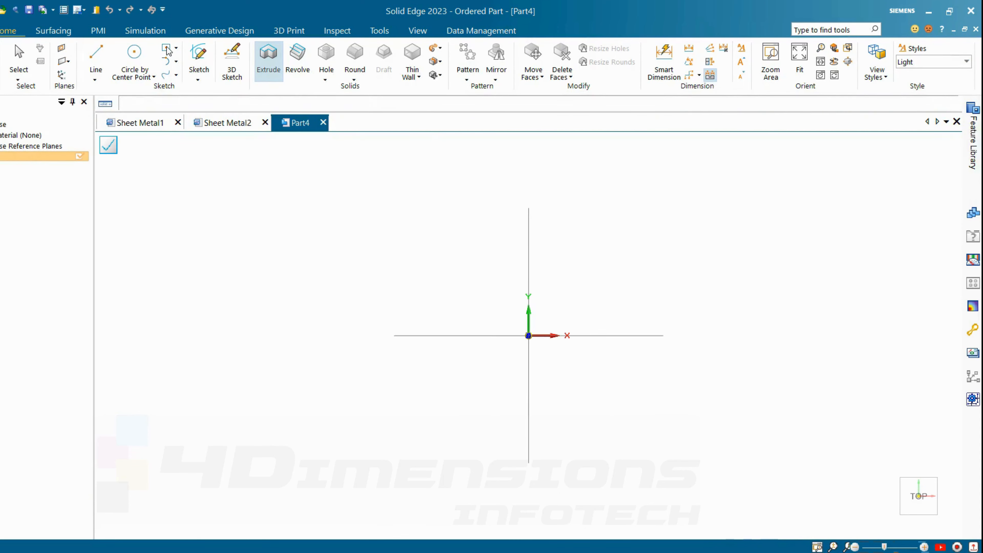
pyautogui.click(174, 48)
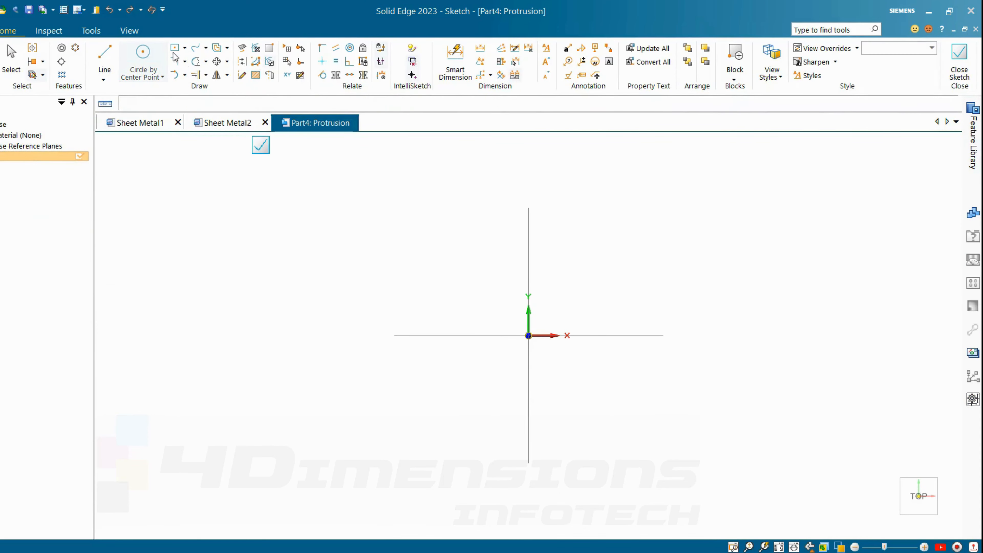
pyautogui.click(529, 335)
pyautogui.click(687, 225)
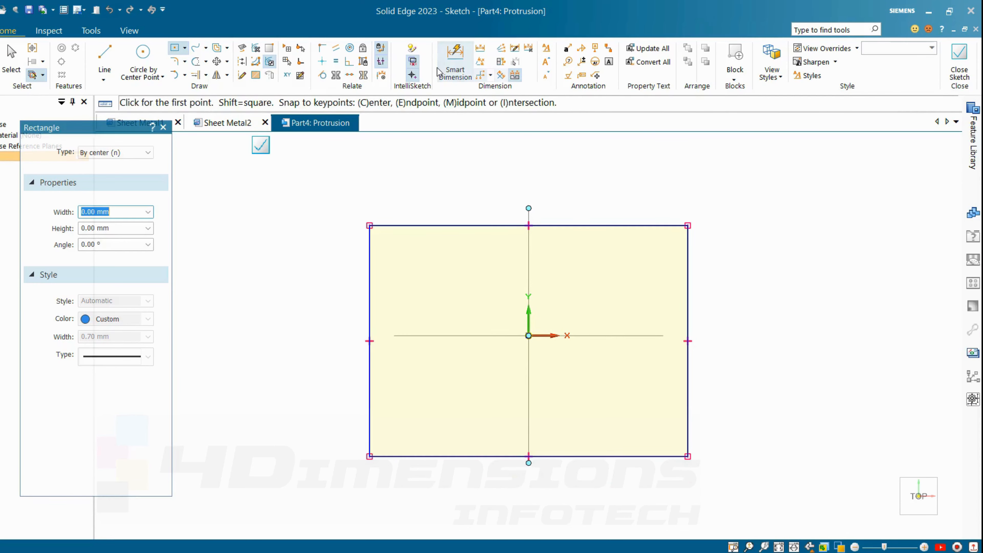
# - Dimension the rectangle's width as 150 mm and suppress the Auto-Scale Sketch message for the current session
pyautogui.click(455, 62)
pyautogui.click(369, 255)
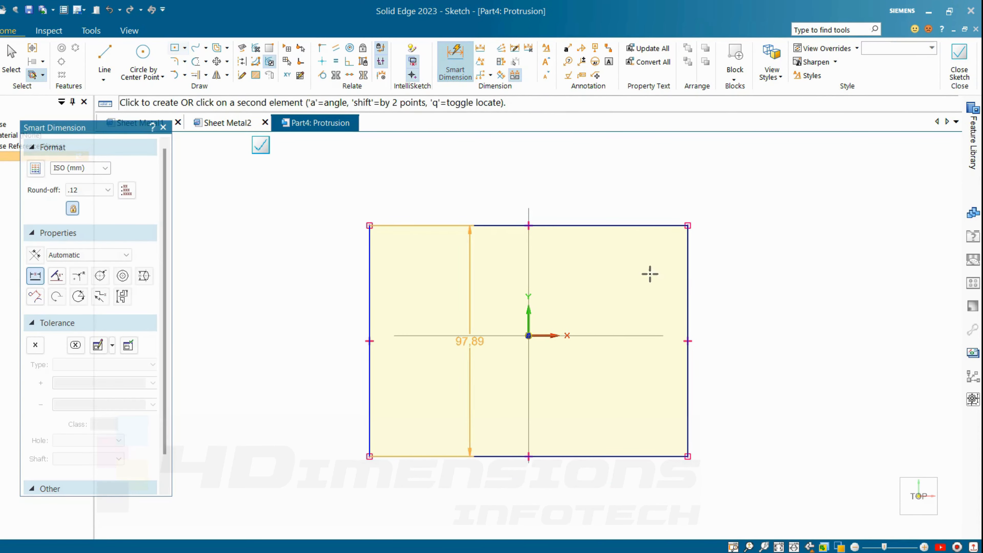
pyautogui.click(689, 290)
pyautogui.click(647, 207)
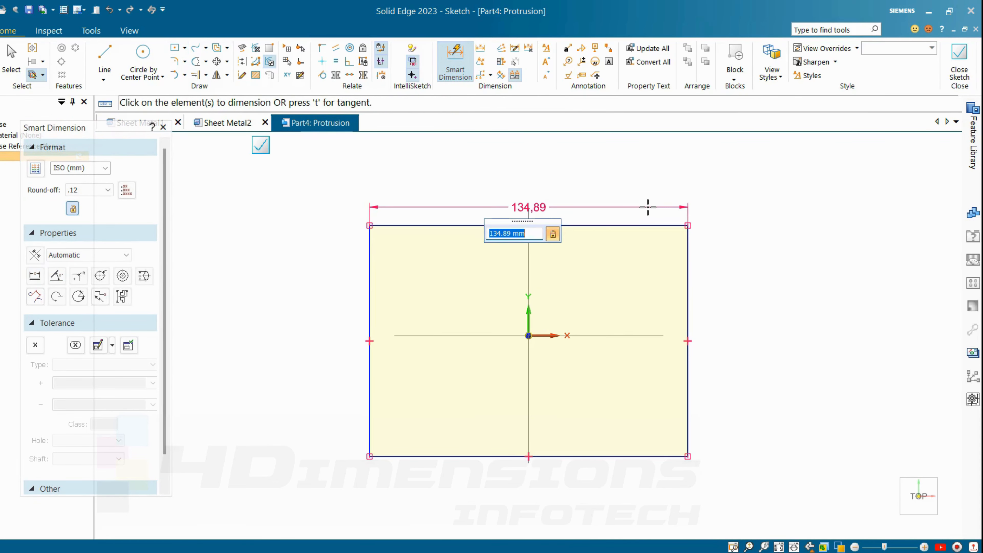
pyautogui.press('Return')
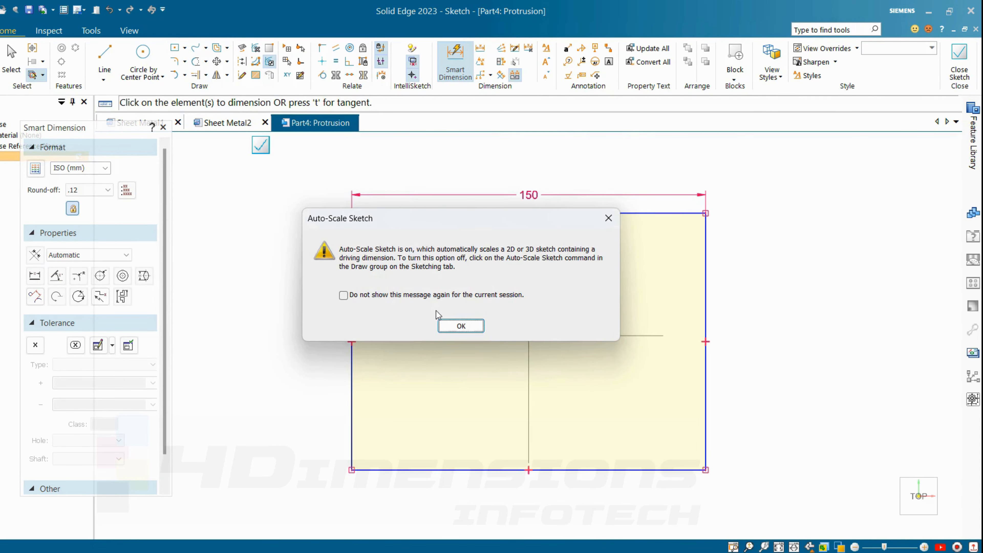
pyautogui.click(363, 297)
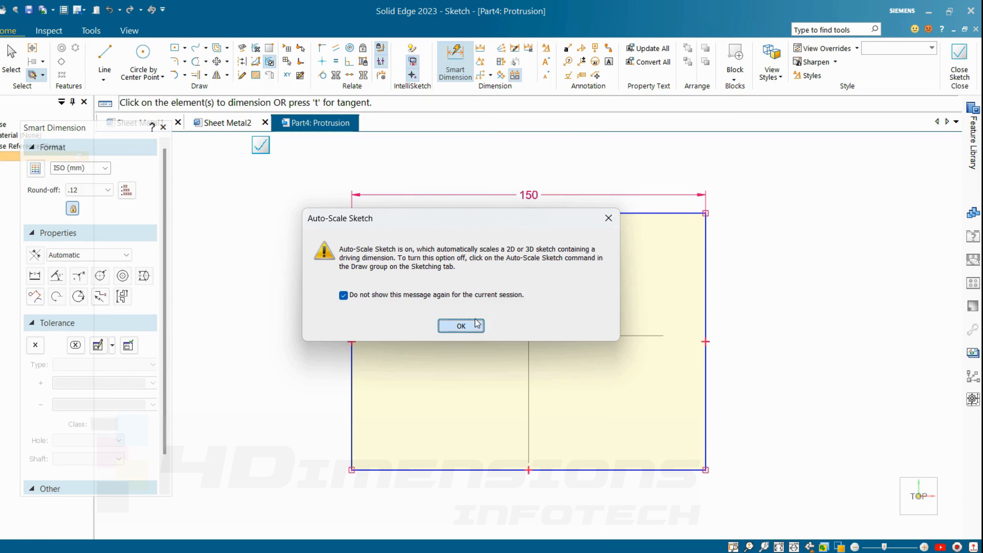
pyautogui.click(461, 326)
# - Dimension the rectangle's height as 90 mm
pyautogui.click(652, 213)
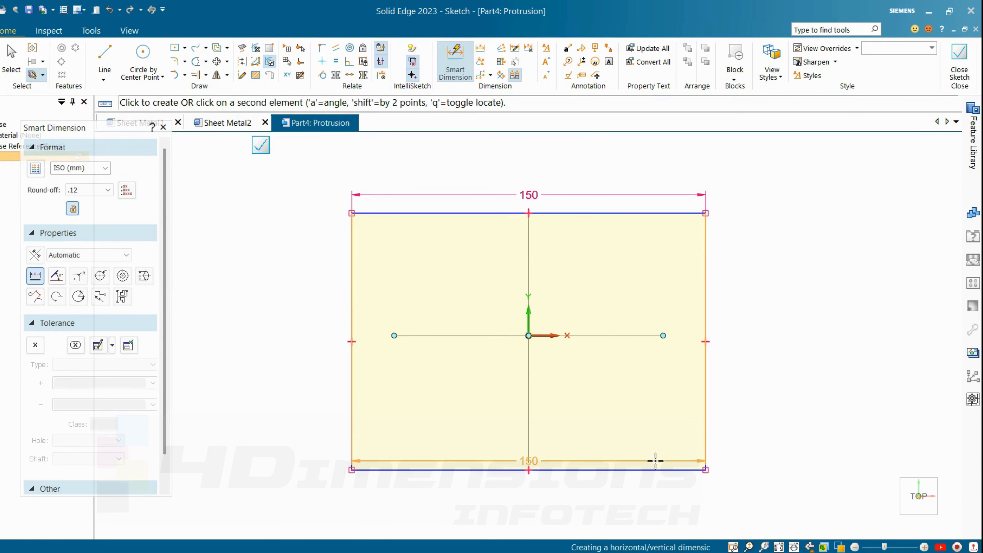
pyautogui.click(658, 469)
pyautogui.click(779, 392)
pyautogui.write('9')
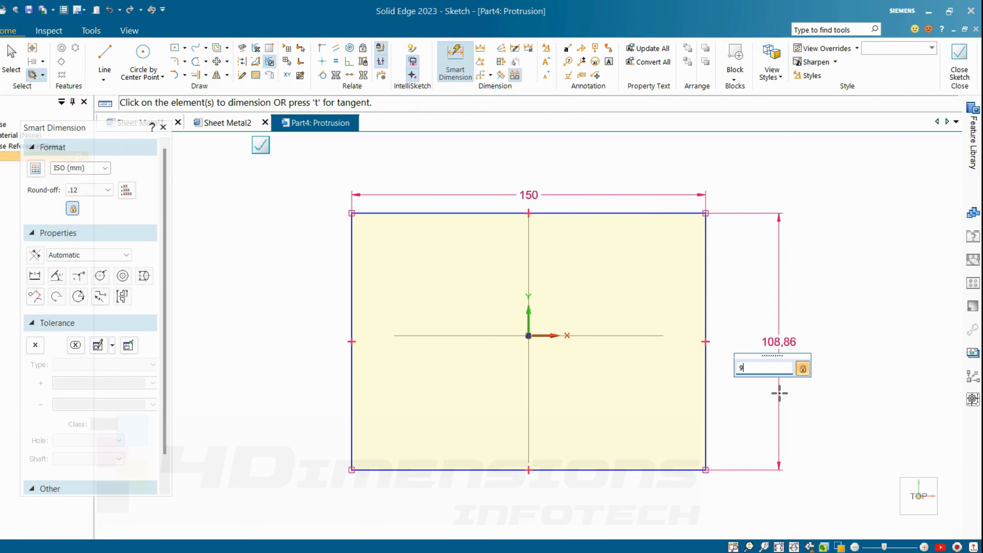
pyautogui.write('0')
pyautogui.press('Return')
pyautogui.press('Escape')
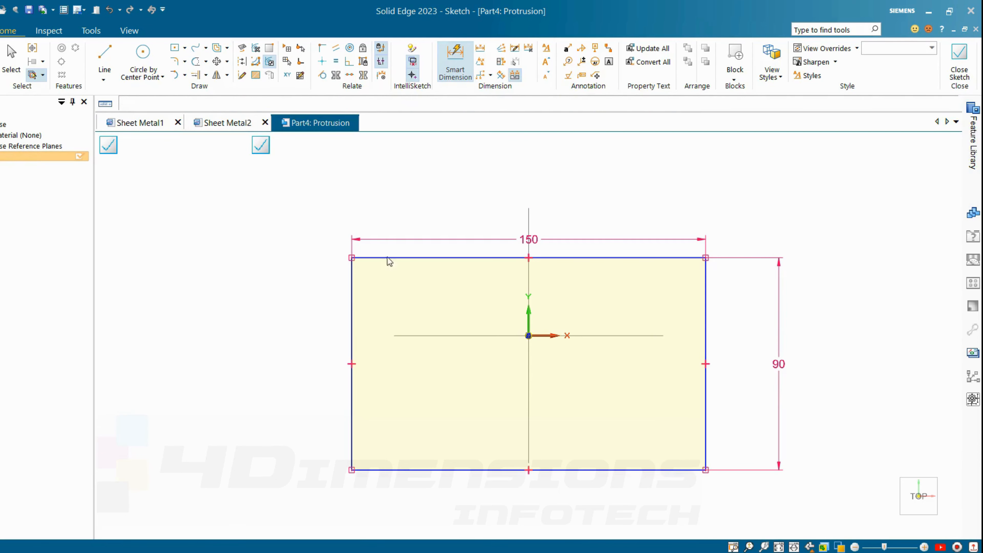
# - Center the rectangle on the origin by aligning its left edge midpoint horizontally and its upper edge midpoint vertically with it
pyautogui.click(322, 61)
pyautogui.click(351, 363)
pyautogui.click(529, 335)
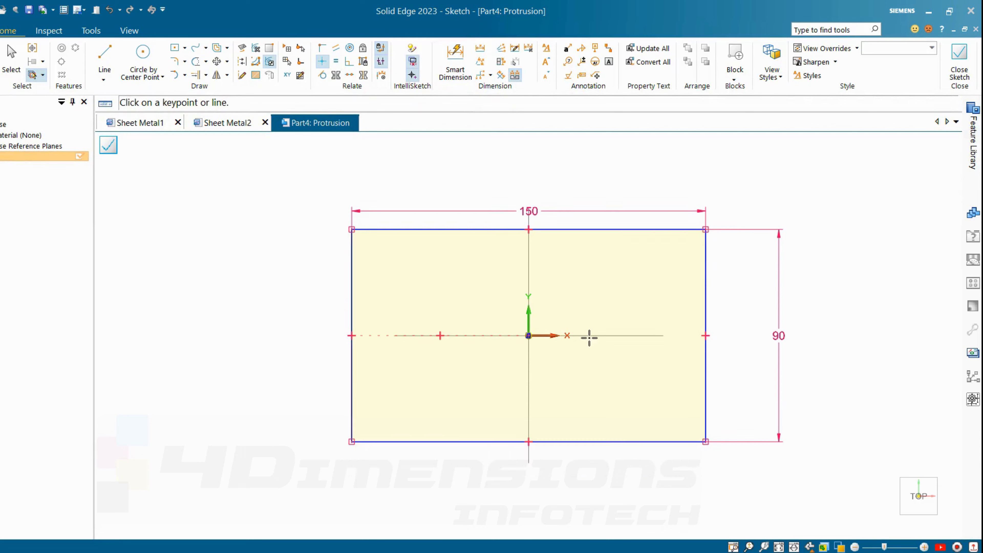
pyautogui.click(528, 229)
pyautogui.click(528, 336)
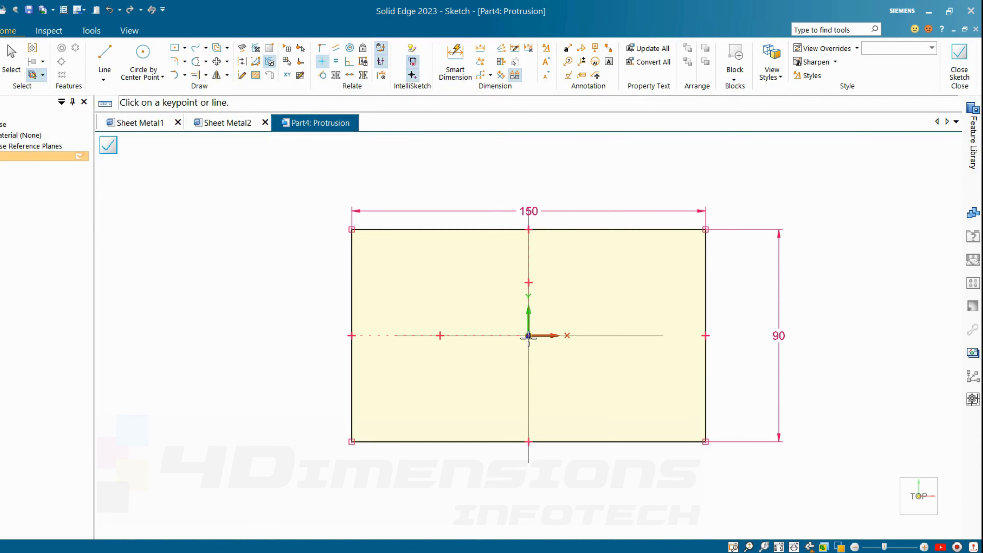
pyautogui.press('Escape')
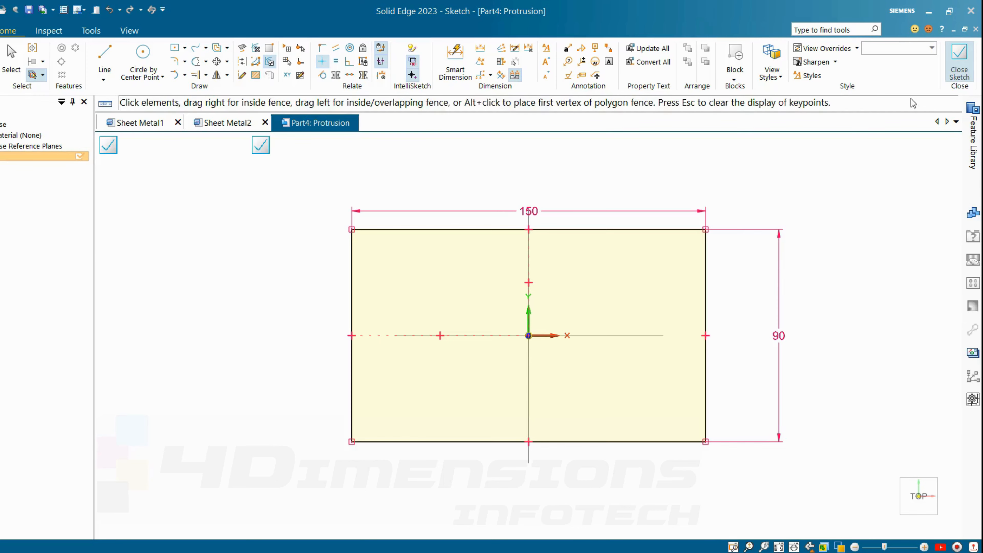
# - Finish the sketch and extrude the rectangle upward to one side by about 75 mm
pyautogui.click(959, 62)
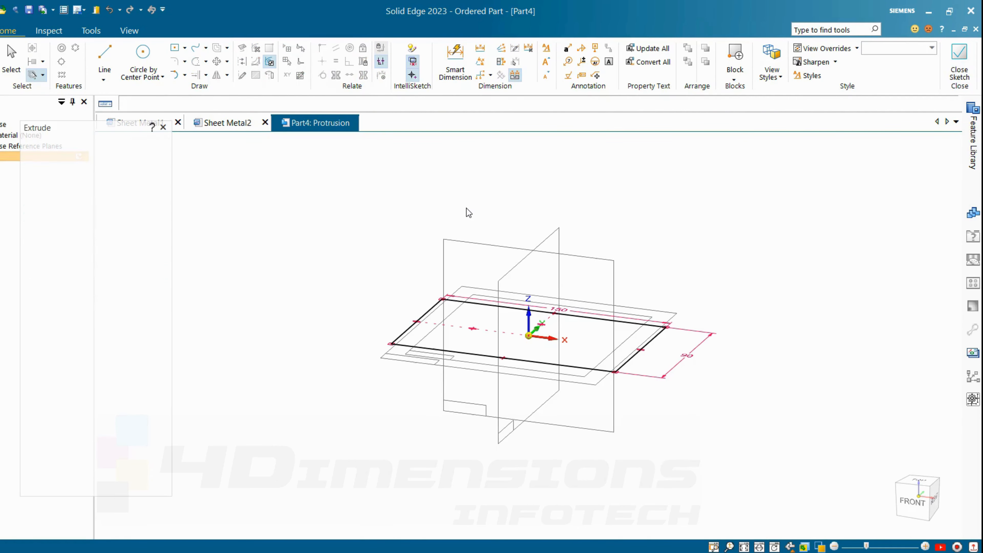
pyautogui.click(525, 246)
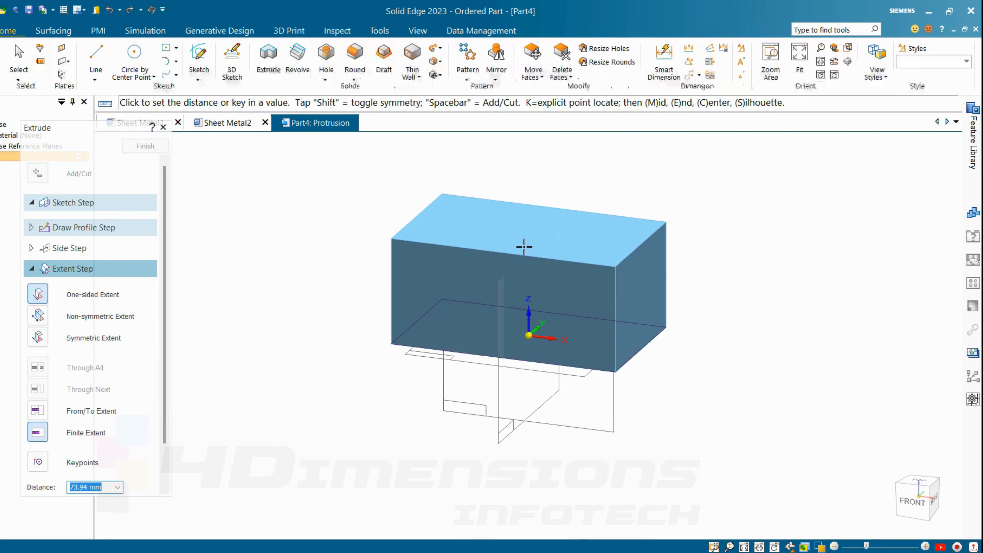
pyautogui.press('Escape')
pyautogui.press('Escape')
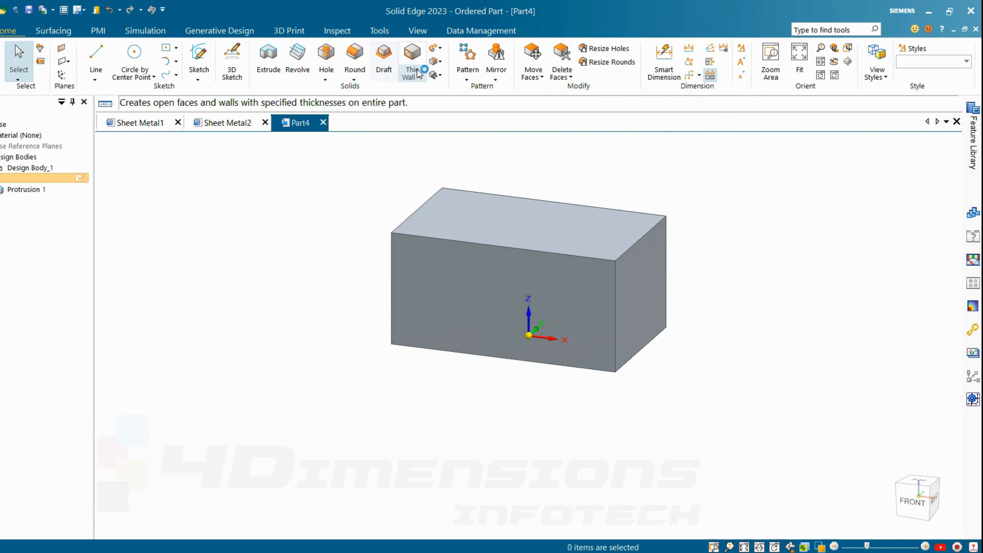
pyautogui.click(419, 76)
pyautogui.click(439, 93)
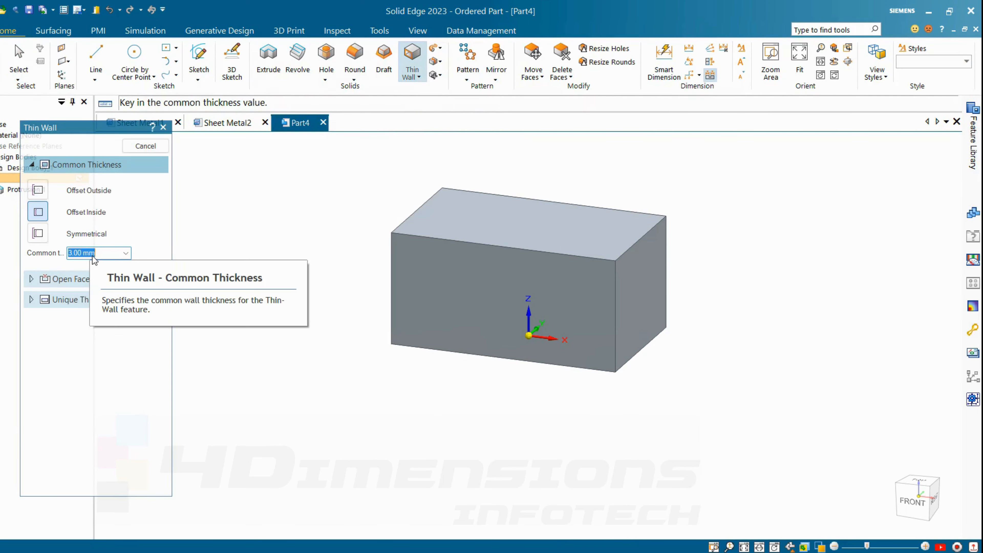
pyautogui.press('Return')
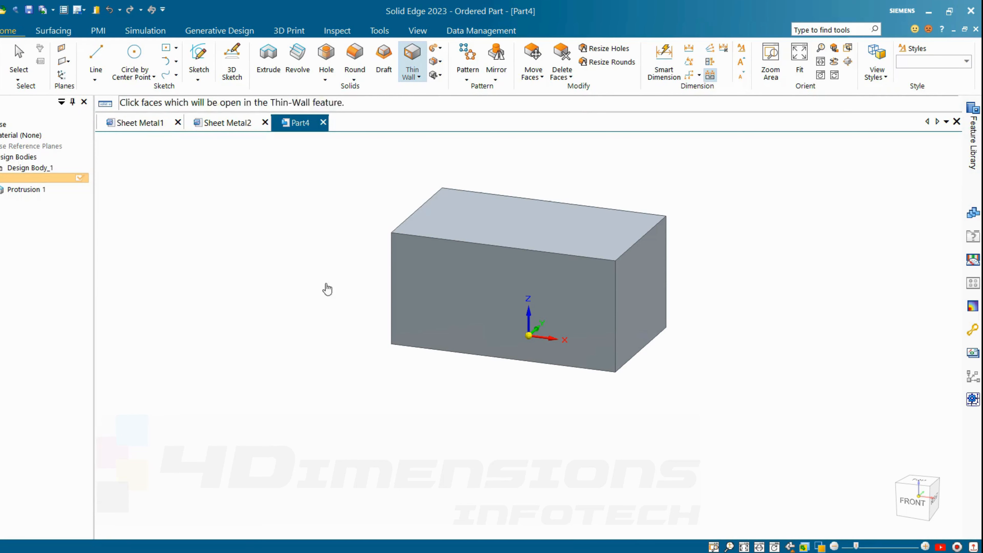
pyautogui.click(569, 229)
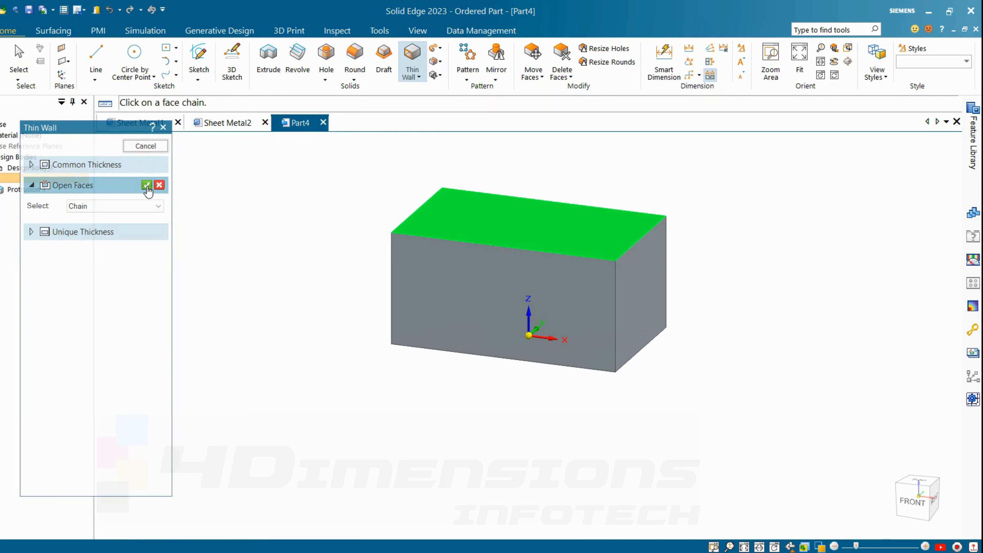
pyautogui.click(145, 146)
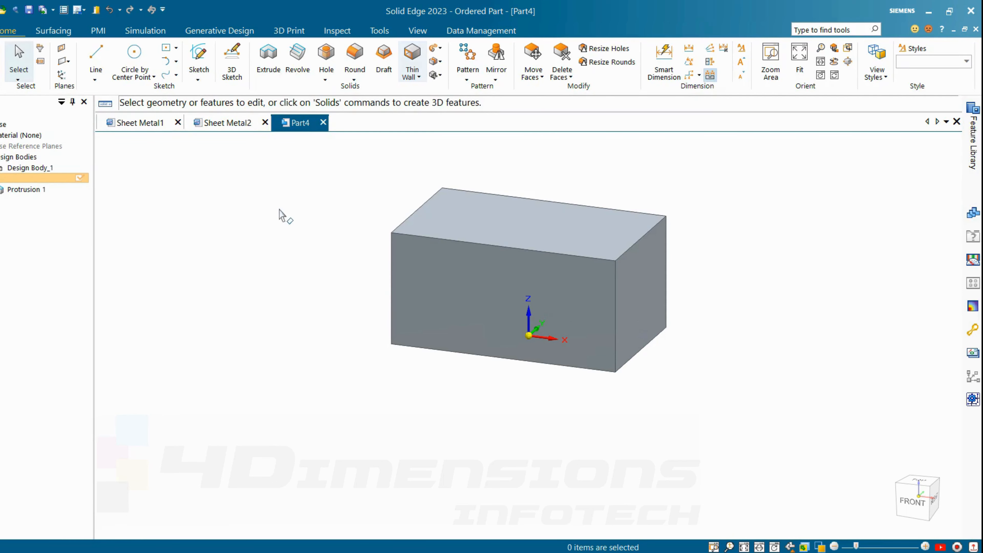
# - Round the edges around the bottom face of the block with a 10 mm radius
pyautogui.click(354, 75)
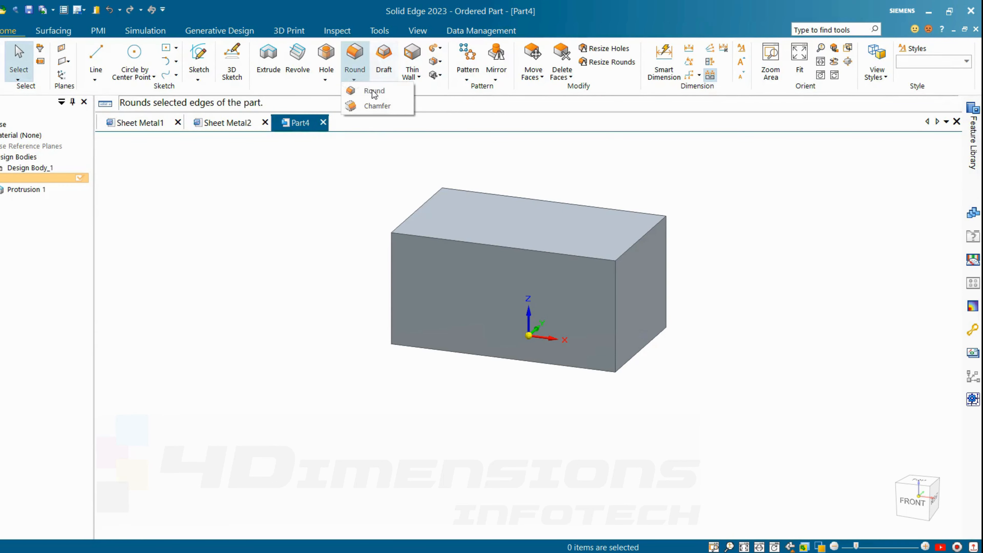
pyautogui.click(372, 90)
pyautogui.click(477, 353)
pyautogui.moveTo(672, 358); pyautogui.dragTo(516, 361, button='middle')
pyautogui.moveTo(682, 348); pyautogui.dragTo(546, 417, button='middle')
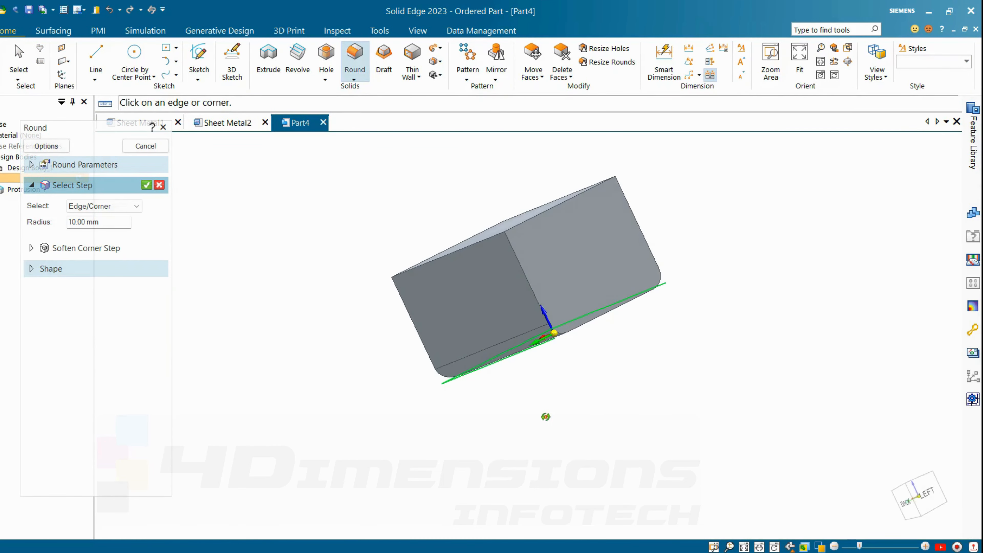
pyautogui.click(590, 322)
pyautogui.moveTo(626, 374); pyautogui.dragTo(828, 368, button='middle')
pyautogui.click(146, 185)
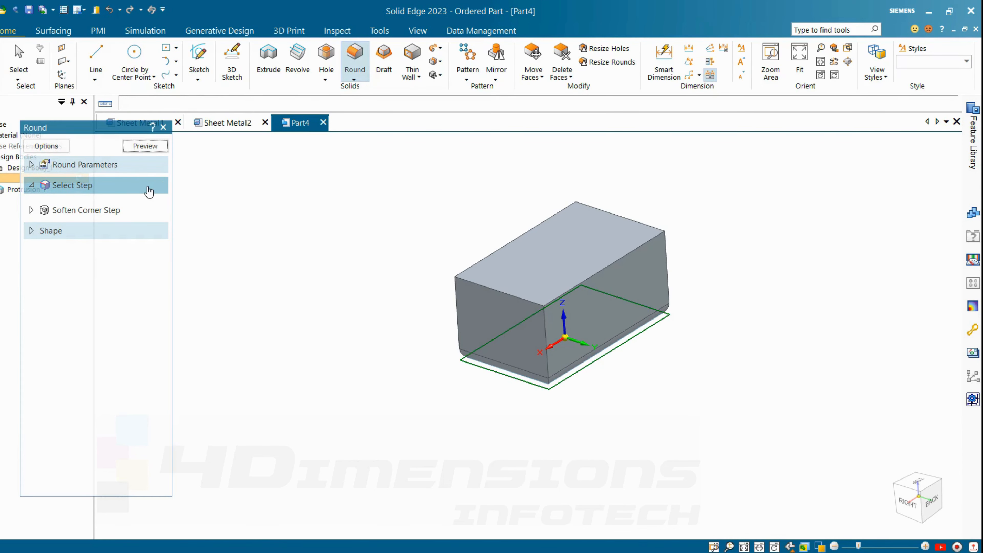
pyautogui.click(154, 146)
pyautogui.click(154, 146)
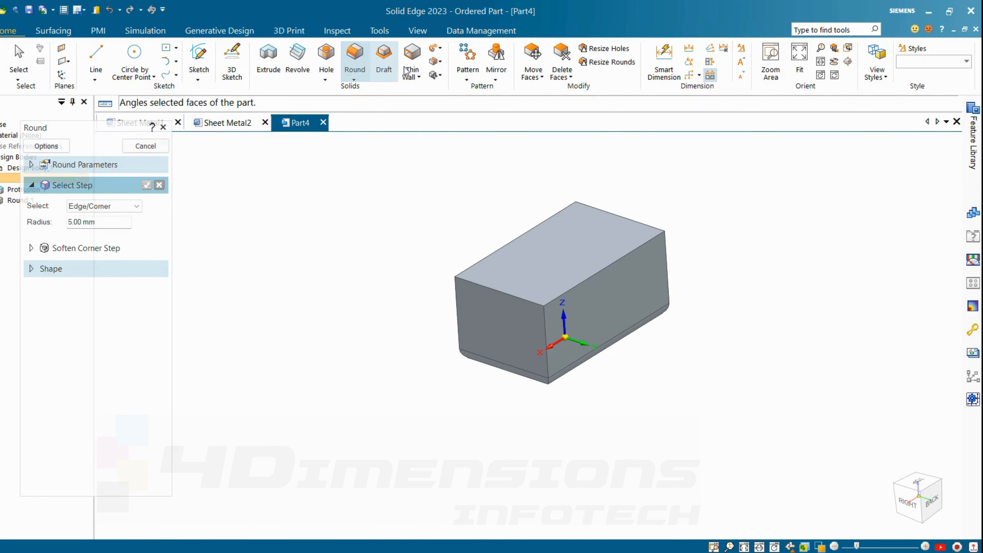
# - Hollow the block with a 3 mm Thin Wall offset inside, leaving the top face open
pyautogui.click(419, 77)
pyautogui.click(429, 92)
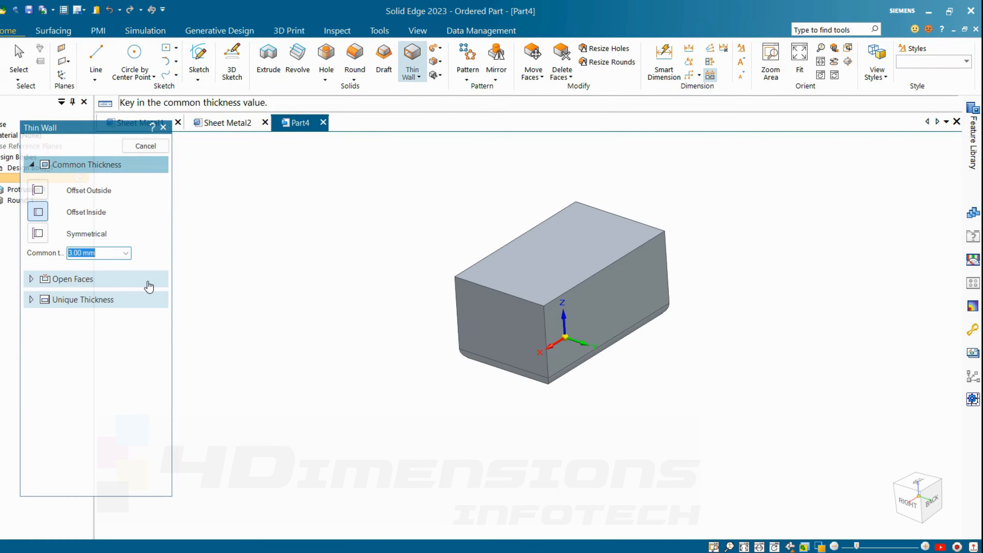
pyautogui.click(66, 284)
pyautogui.click(553, 271)
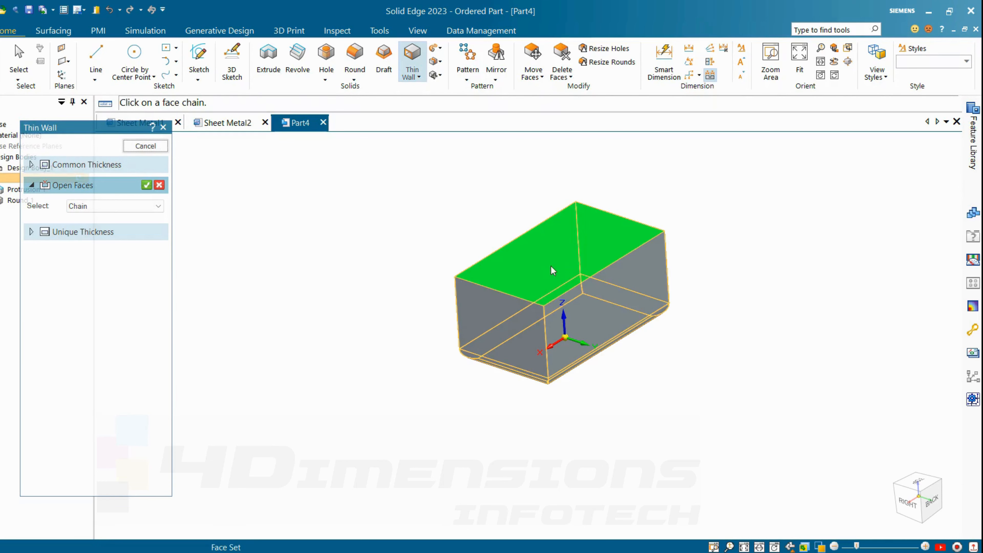
pyautogui.click(146, 185)
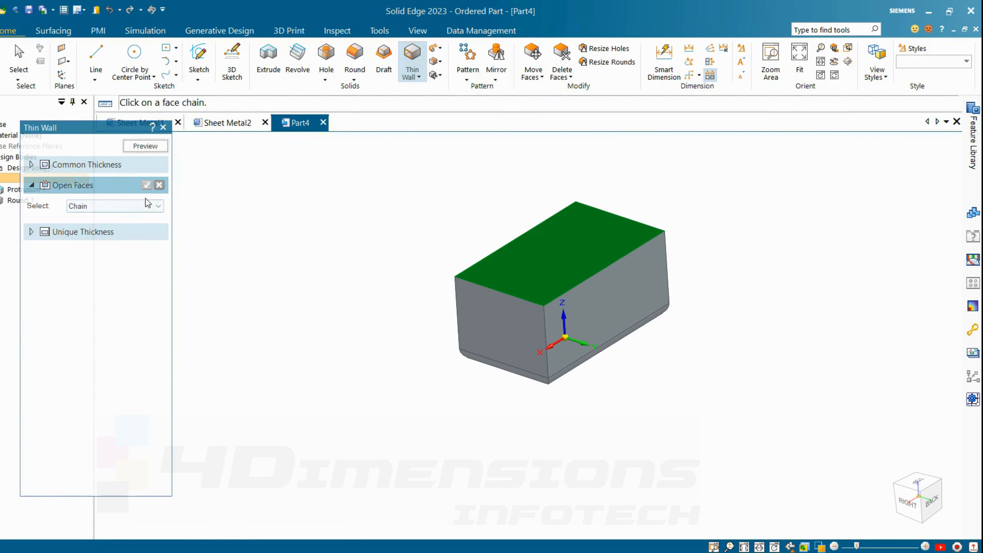
pyautogui.click(146, 146)
pyautogui.moveTo(393, 257); pyautogui.dragTo(469, 351, button='middle')
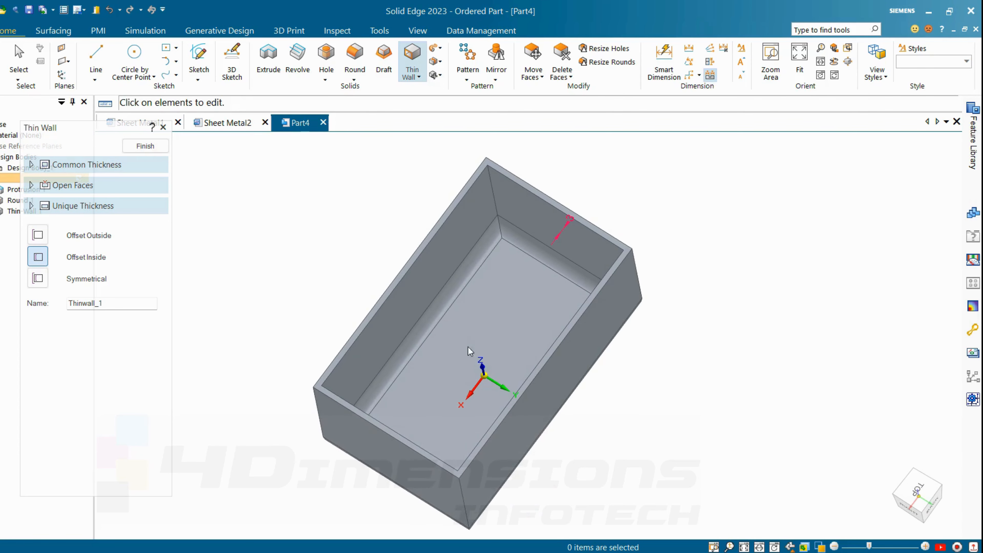
pyautogui.click(145, 146)
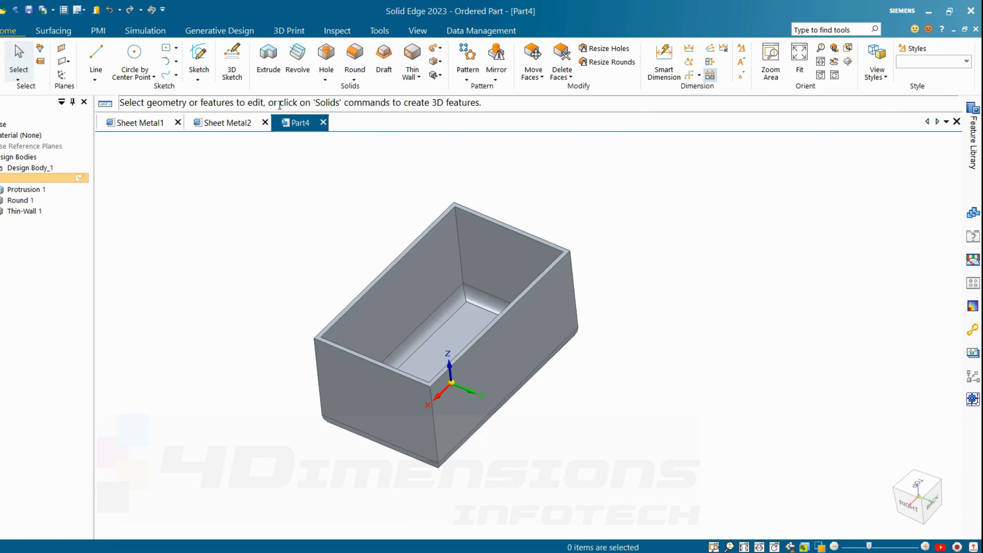
# - Switch the part to the sheet metal environment and rip the box's four vertical corners with Rip Corner, using chain selection
pyautogui.click(379, 30)
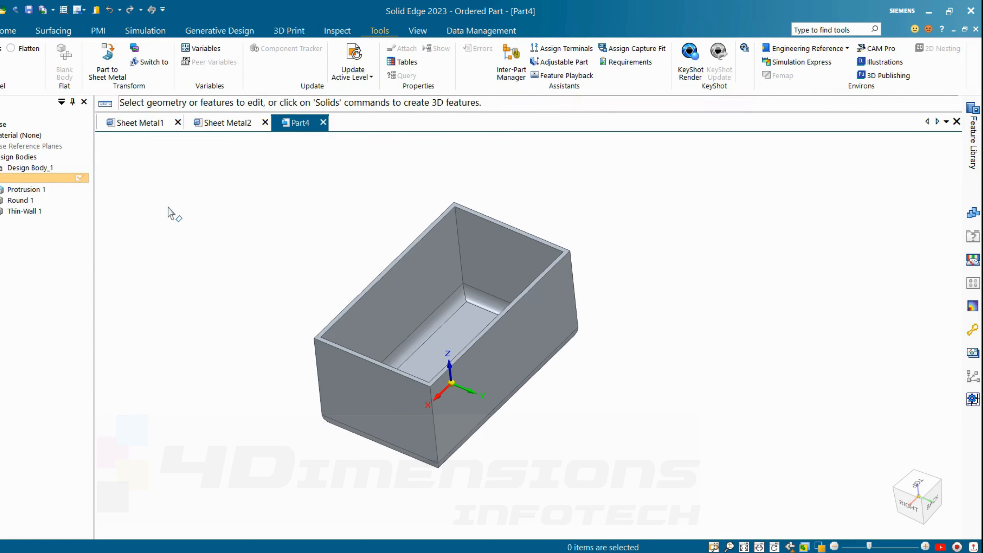
pyautogui.click(152, 62)
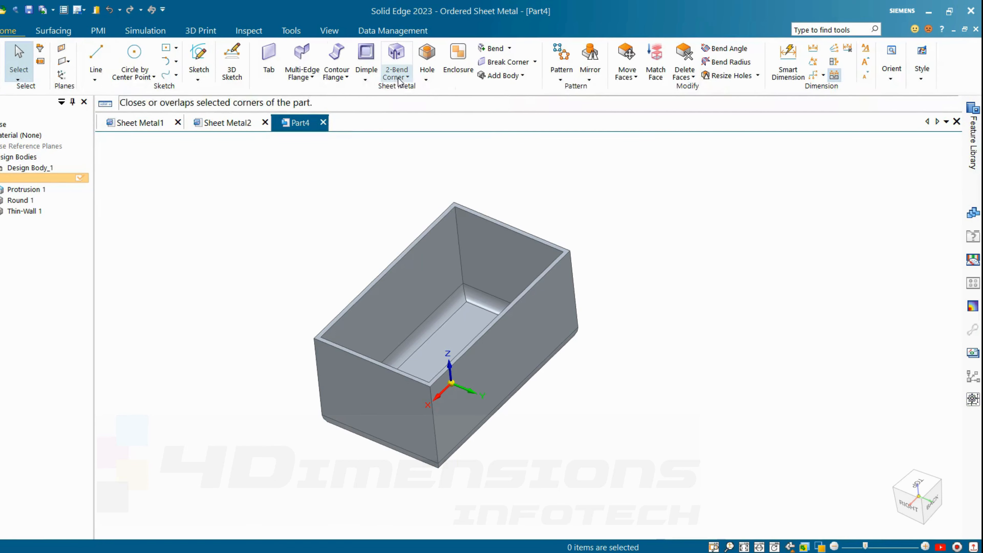
pyautogui.click(408, 78)
pyautogui.click(406, 123)
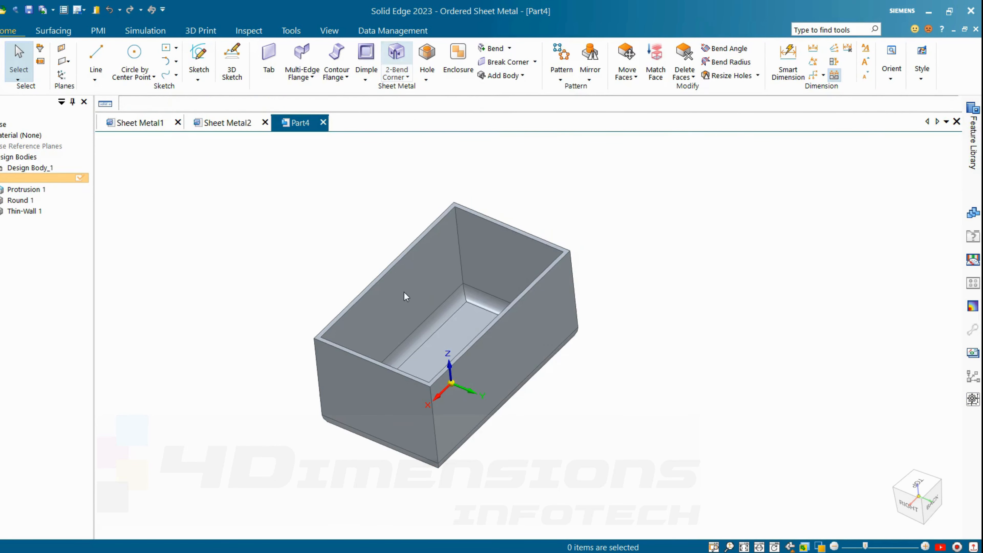
pyautogui.moveTo(564, 421); pyautogui.dragTo(580, 392, button='middle')
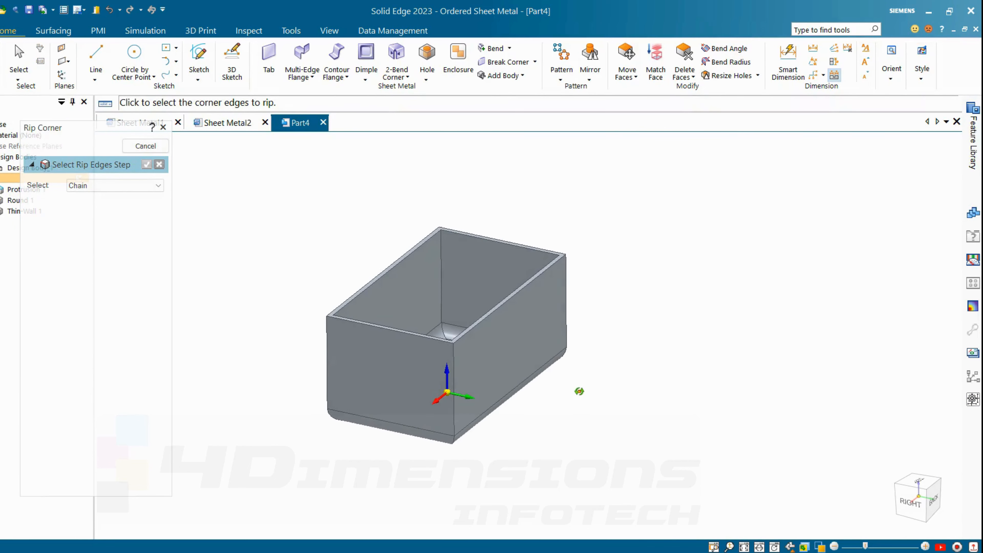
pyautogui.scroll(2, 534, 397)
pyautogui.click(433, 328)
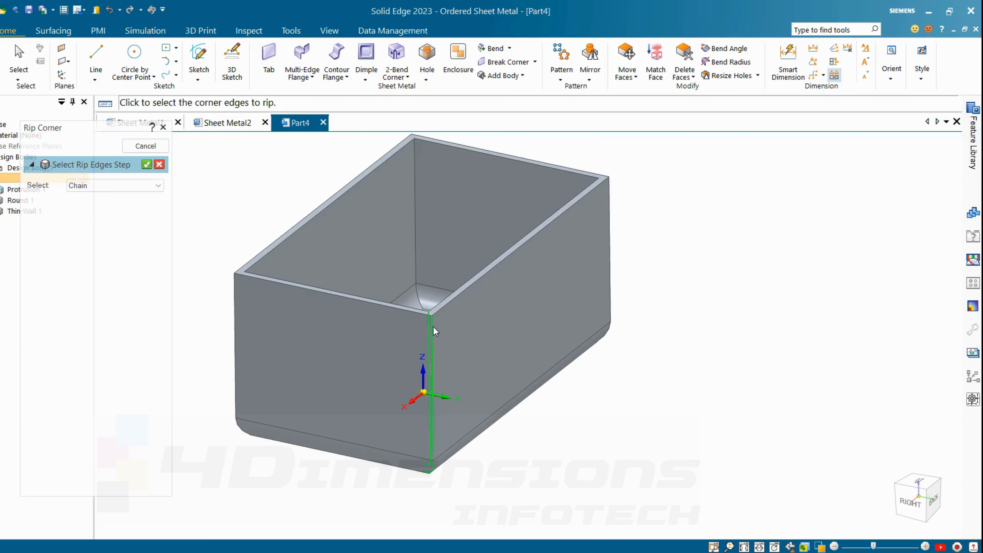
pyautogui.click(234, 306)
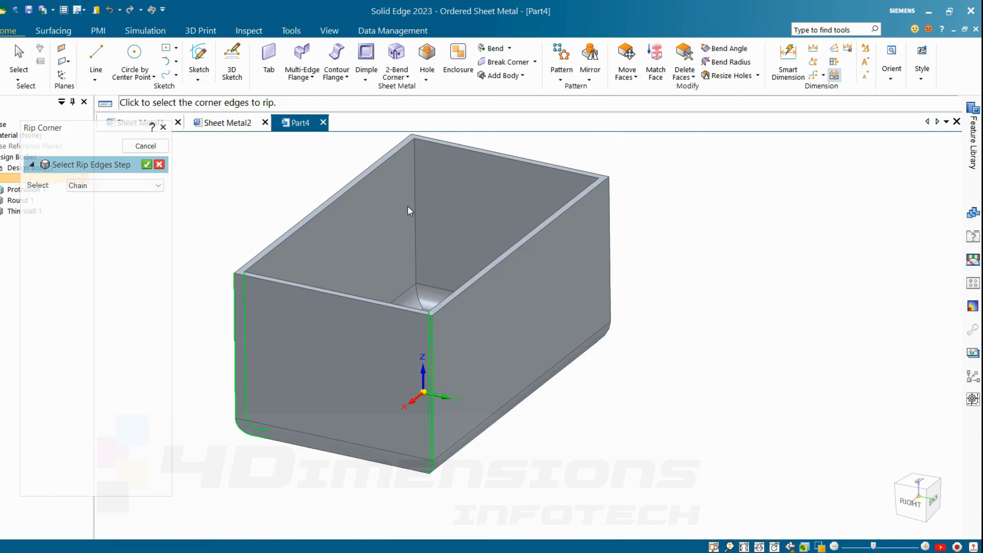
pyautogui.click(415, 205)
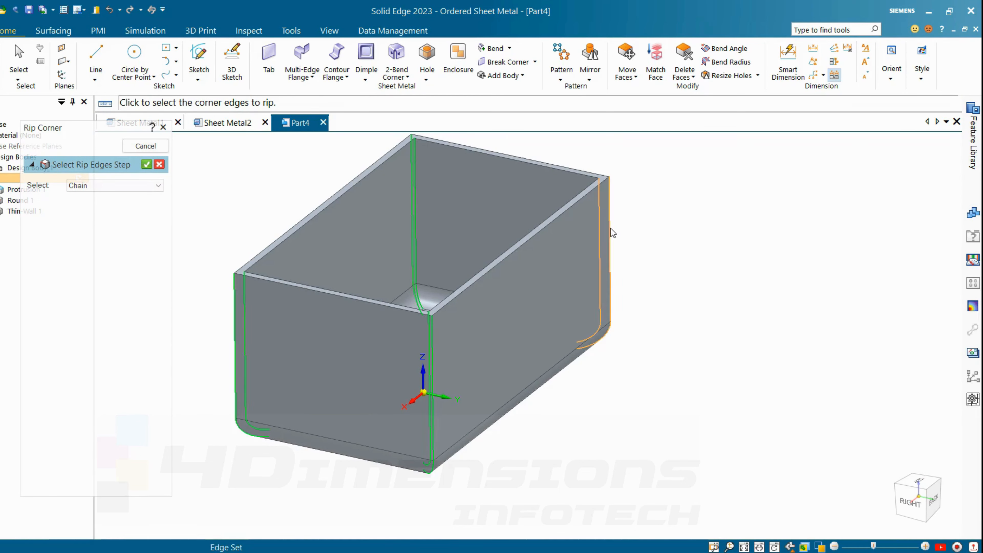
pyautogui.click(611, 228)
pyautogui.click(146, 164)
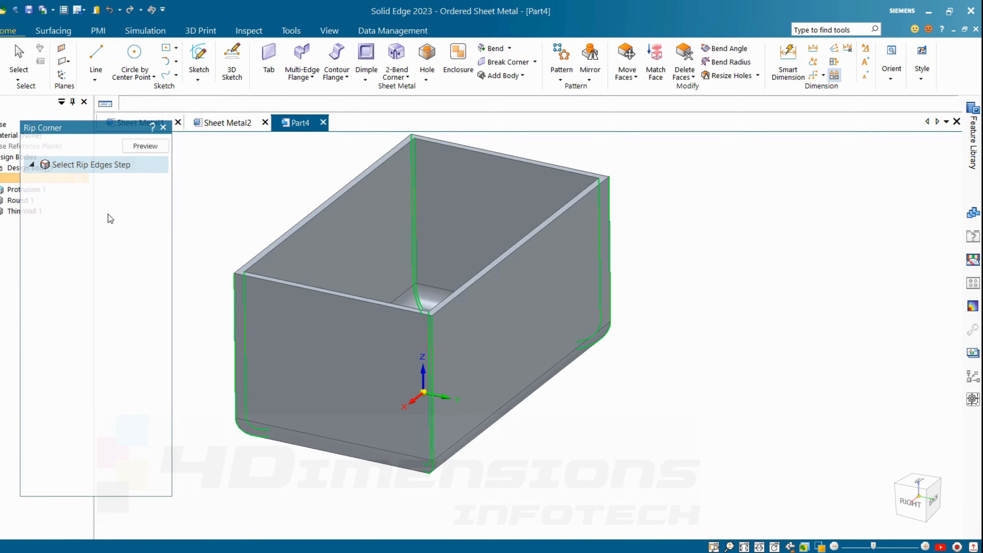
pyautogui.click(150, 150)
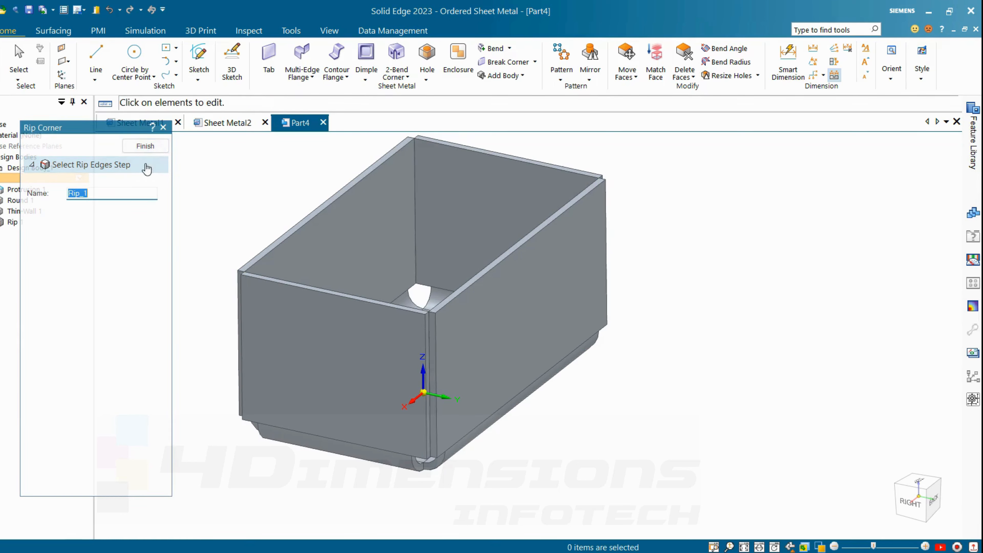
pyautogui.moveTo(511, 493); pyautogui.dragTo(480, 494, button='middle')
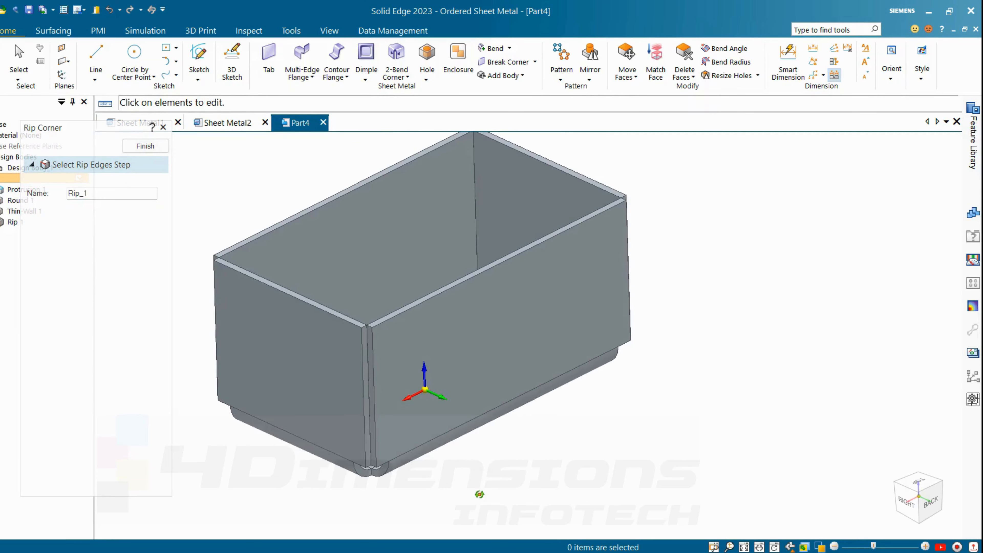
pyautogui.scroll(8, 404, 357)
pyautogui.scroll(2, 375, 339)
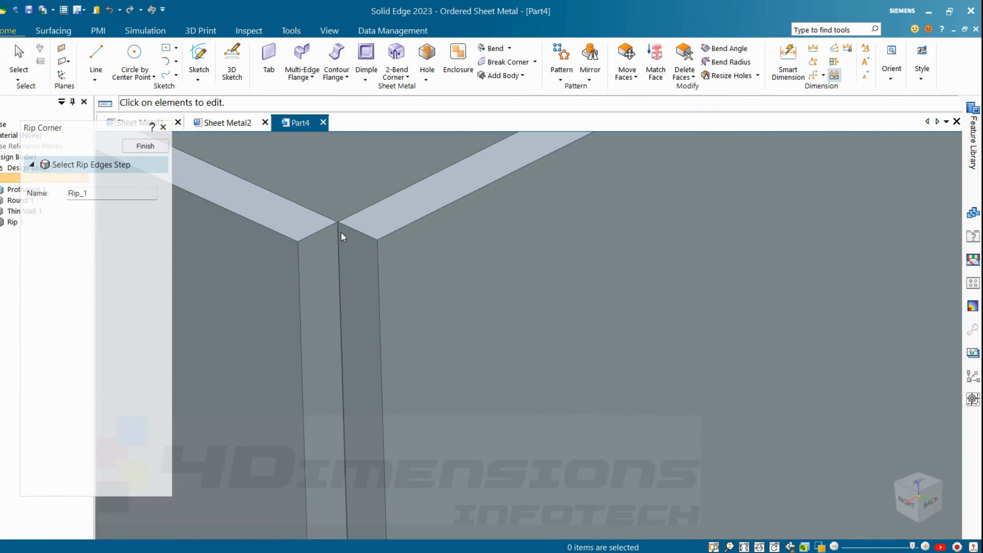
pyautogui.click(145, 145)
pyautogui.press('Escape')
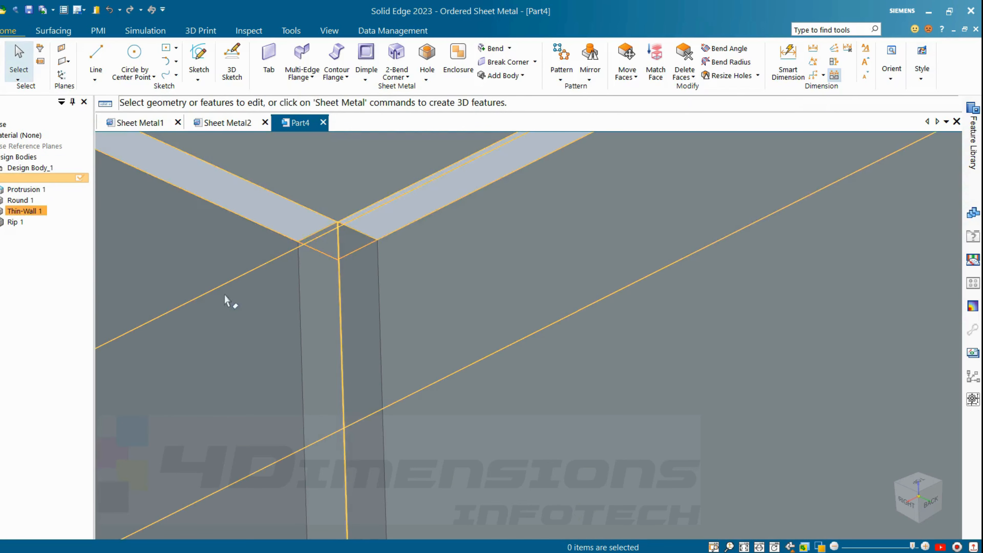
pyautogui.scroll(-2, 275, 299)
pyautogui.scroll(-10, 275, 299)
pyautogui.moveTo(445, 351); pyautogui.dragTo(348, 333, button='middle')
pyautogui.scroll(3, 294, 239)
pyautogui.moveTo(297, 242); pyautogui.dragTo(419, 275, button='middle')
pyautogui.click(396, 74)
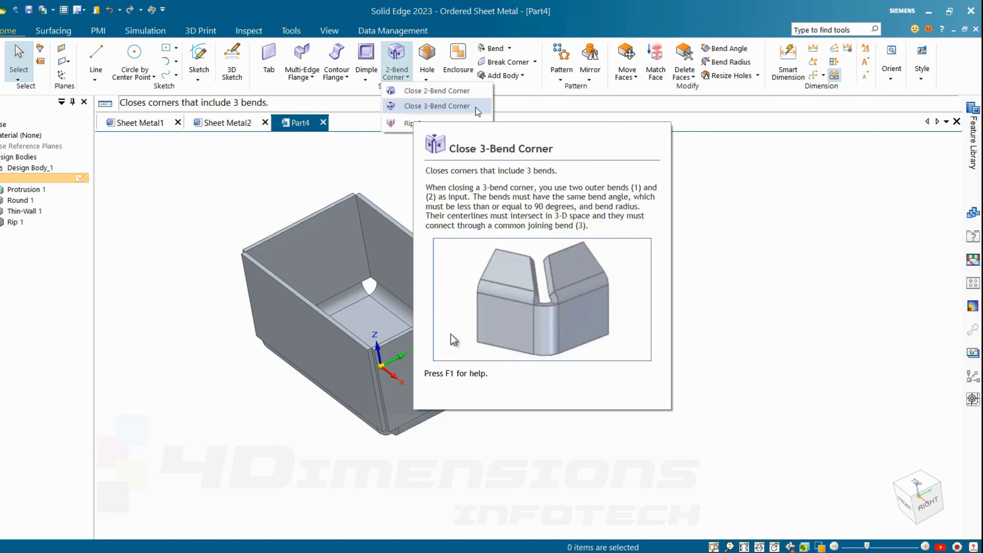
pyautogui.click(509, 220)
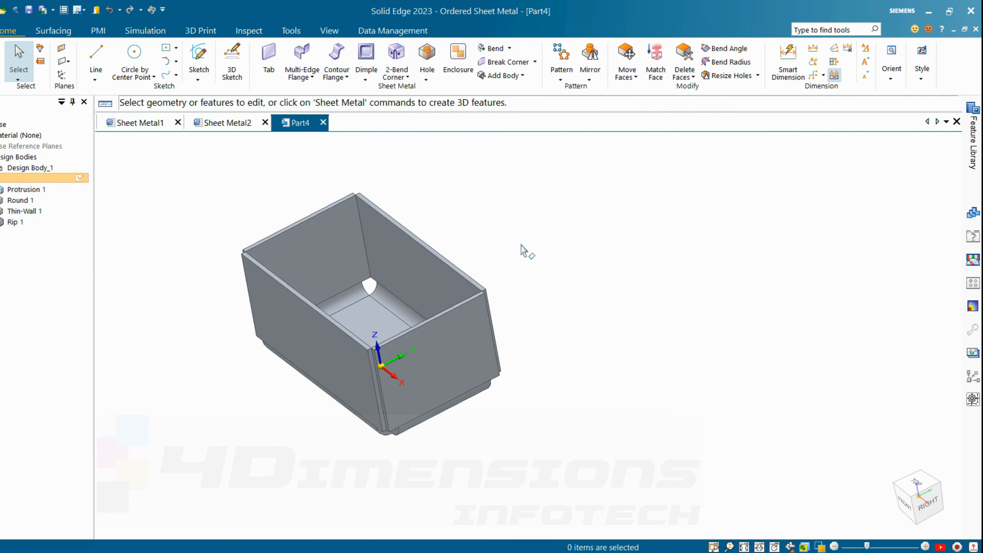